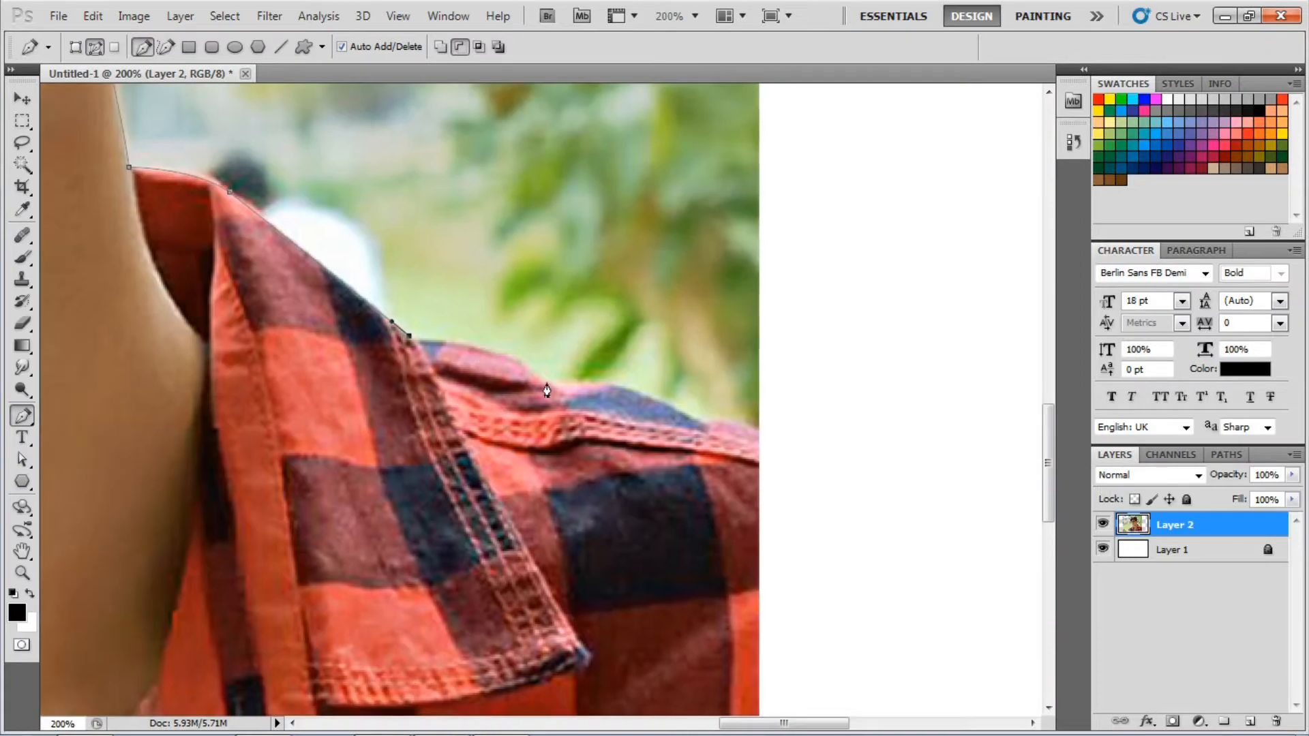
# Finish the Pen path around the shirt and use it as a selection to isolate the man on his own layer.
pyautogui.moveTo(511, 367); pyautogui.dragTo(429, 334)
pyautogui.moveTo(623, 389); pyautogui.dragTo(697, 444)
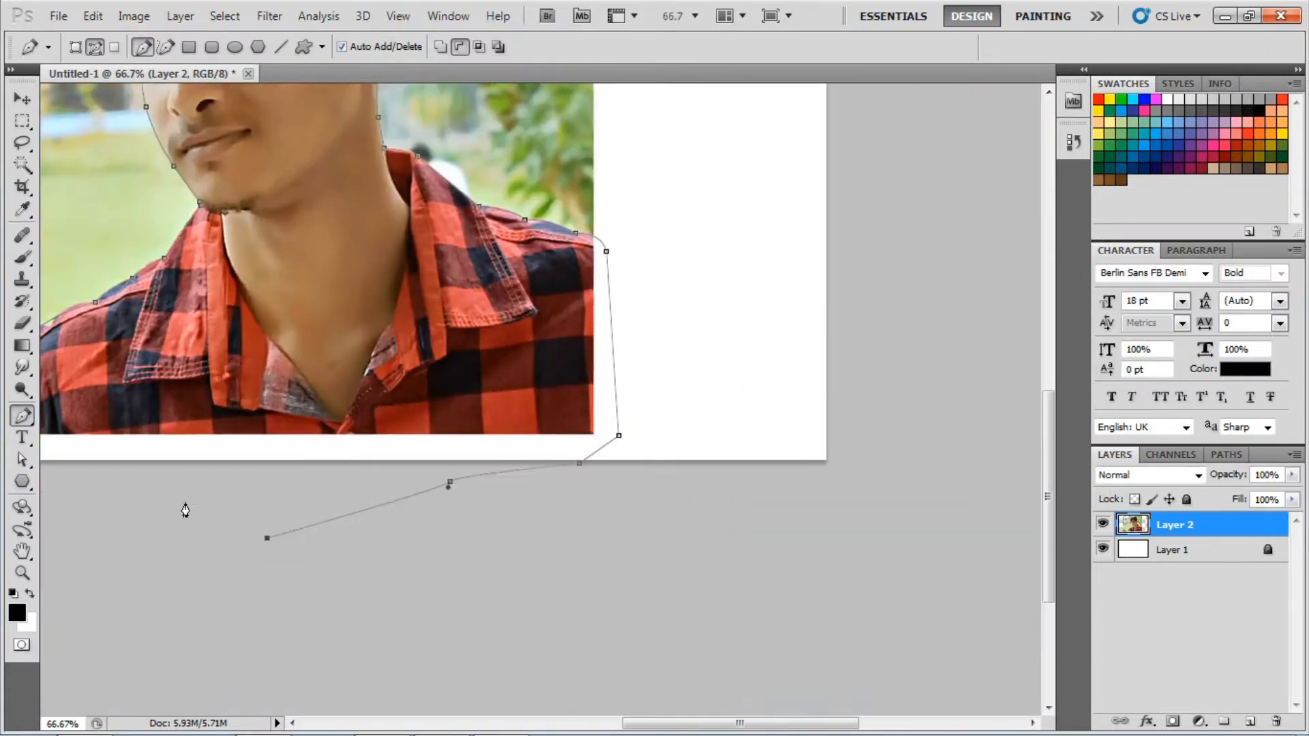
pyautogui.rightClick(506, 444)
pyautogui.click(585, 537)
pyautogui.click(751, 204)
pyautogui.press('c')
pyautogui.hotkey('ctrl', 'j')
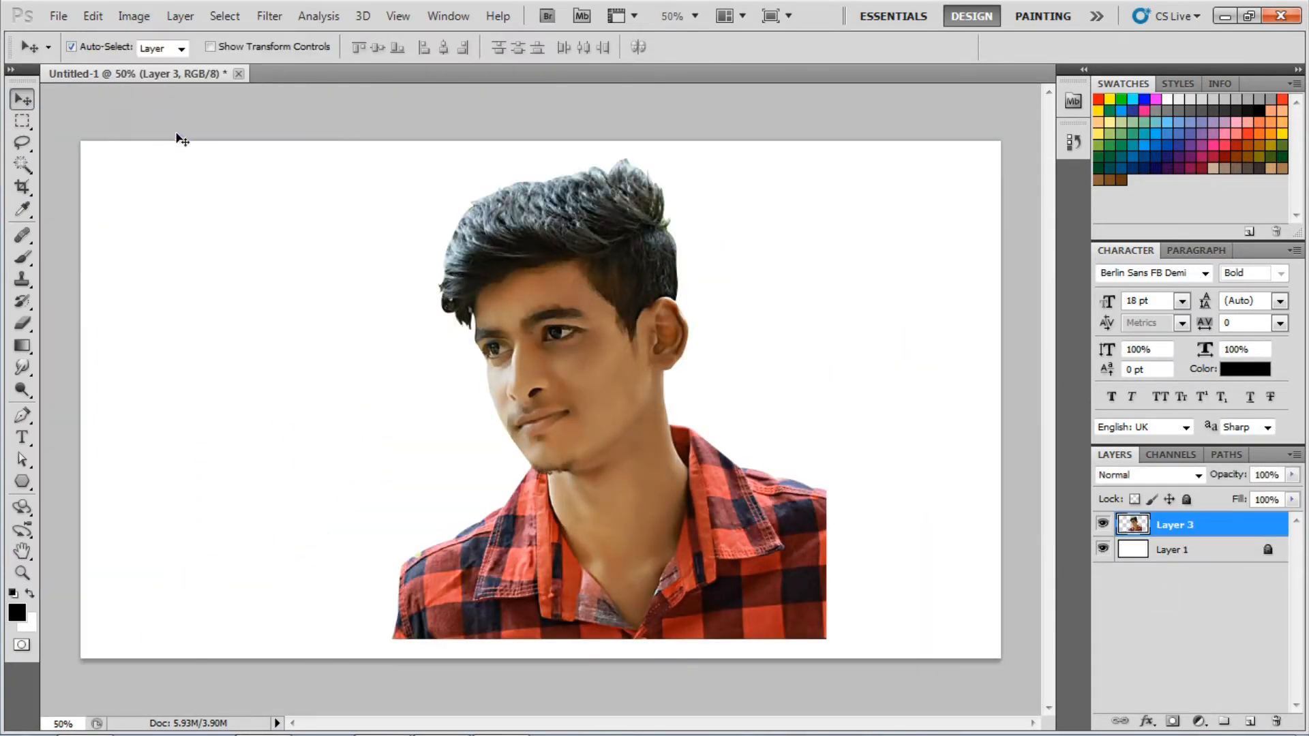
# Apply Brightness/Contrast to the cut-out man with brightness 24 and contrast about -3.
pyautogui.click(134, 16)
pyautogui.click(424, 55)
pyautogui.moveTo(780, 190); pyautogui.dragTo(775, 232)
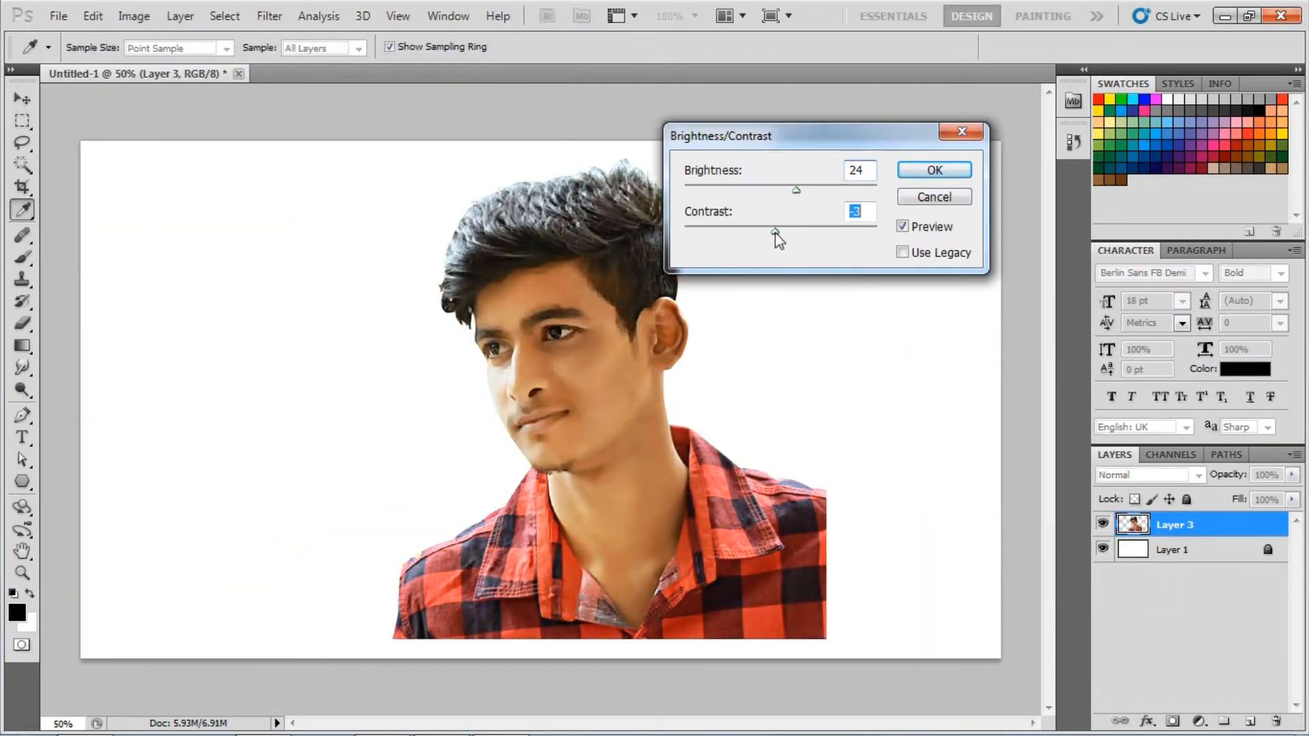
pyautogui.click(934, 169)
# Brighten the cut-out's midtones very slightly with a Levels adjustment.
pyautogui.hotkey('ctrl', 'l')
pyautogui.moveTo(984, 423); pyautogui.dragTo(982, 423)
pyautogui.click(1177, 253)
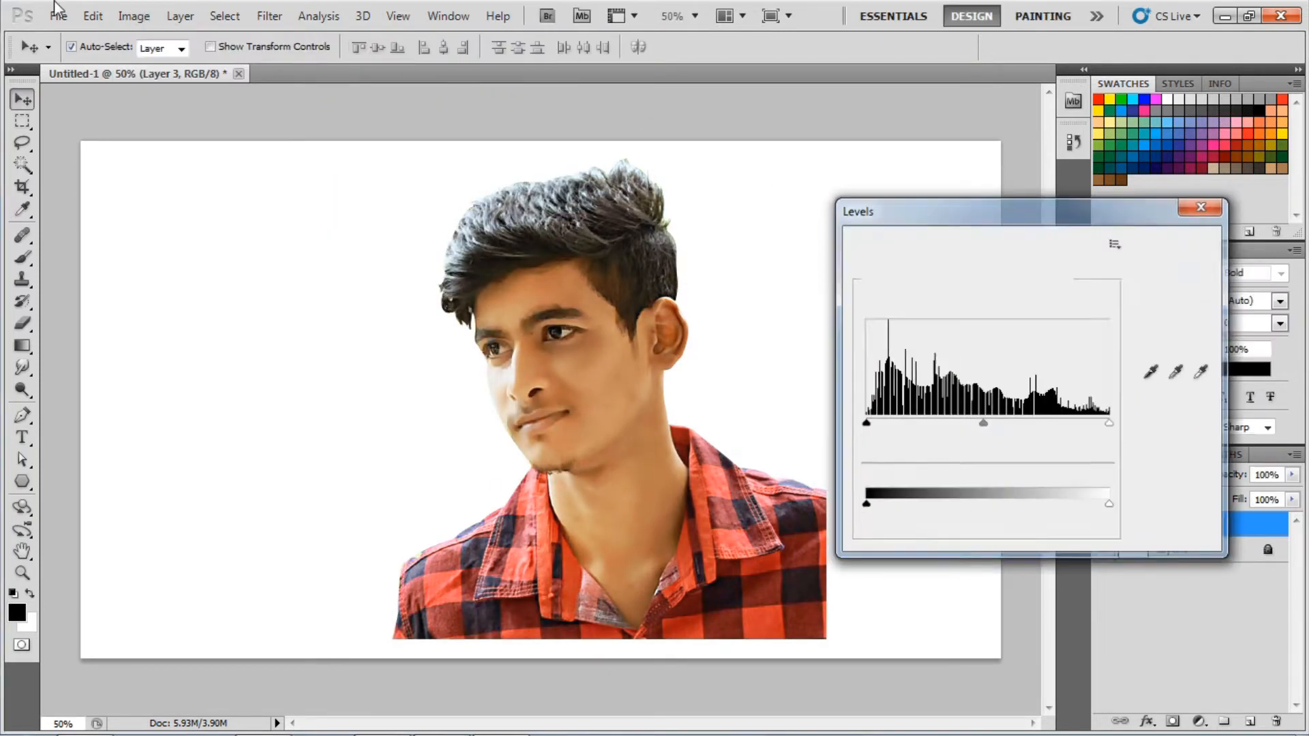
# Apply Color Balance to the cut-out's midtones with red at +9 and blue at about +4.
pyautogui.click(133, 16)
pyautogui.moveTo(157, 62)
pyautogui.click(409, 181)
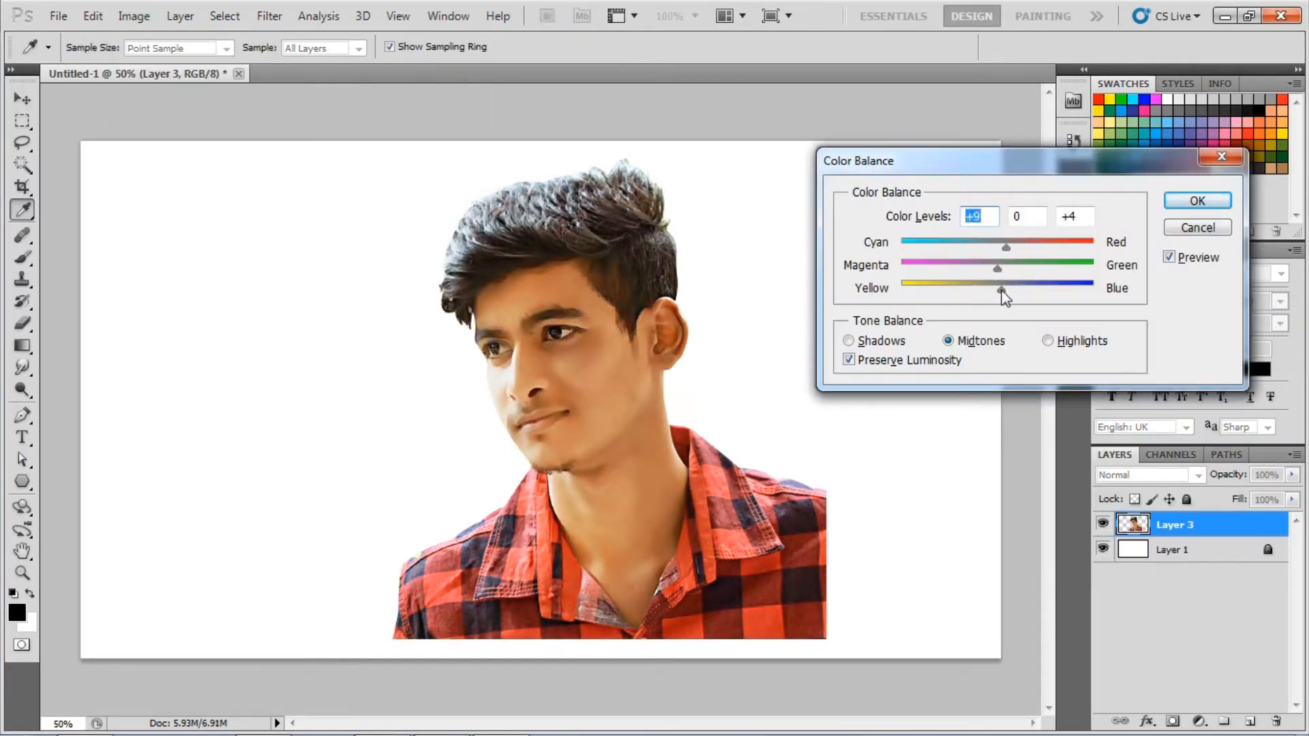
pyautogui.press('Return')
# Raise the cut-out's lightness slightly with a Hue/Saturation adjustment.
pyautogui.click(134, 16)
pyautogui.click(432, 161)
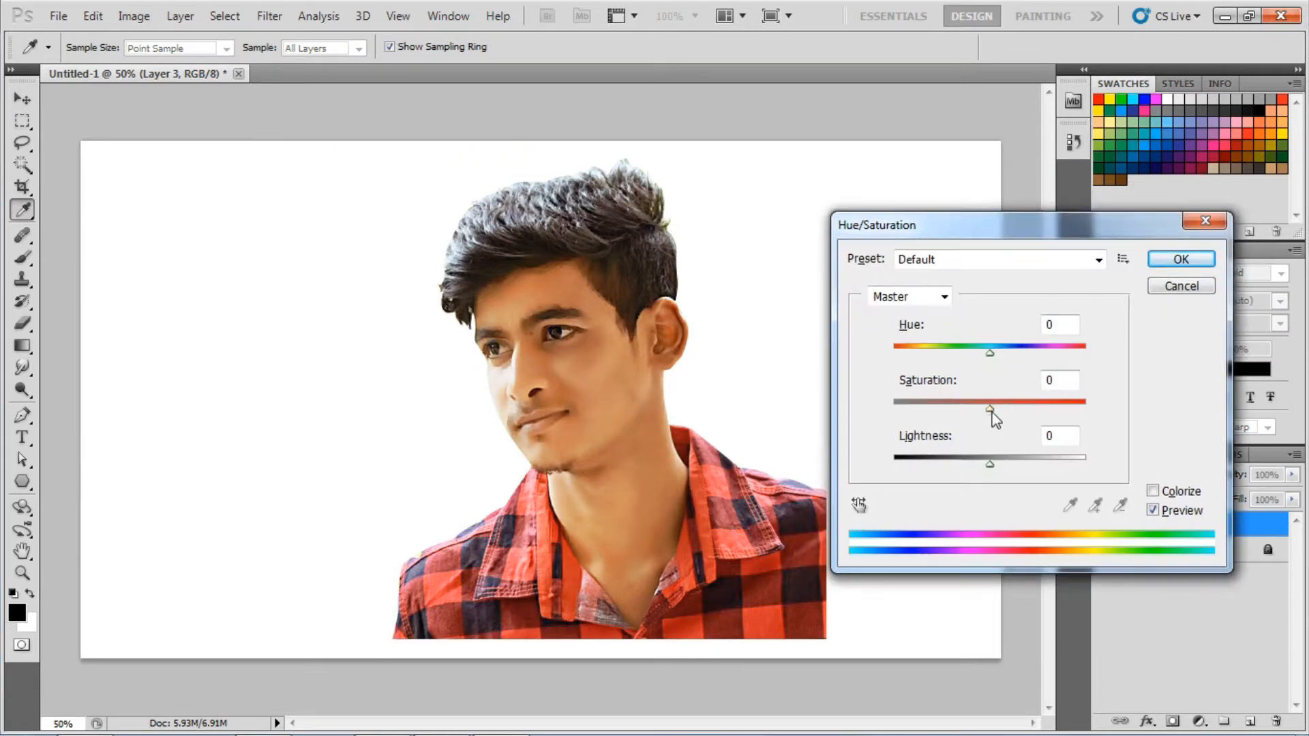
pyautogui.moveTo(990, 464); pyautogui.dragTo(994, 465)
pyautogui.press('Return')
pyautogui.press('v')
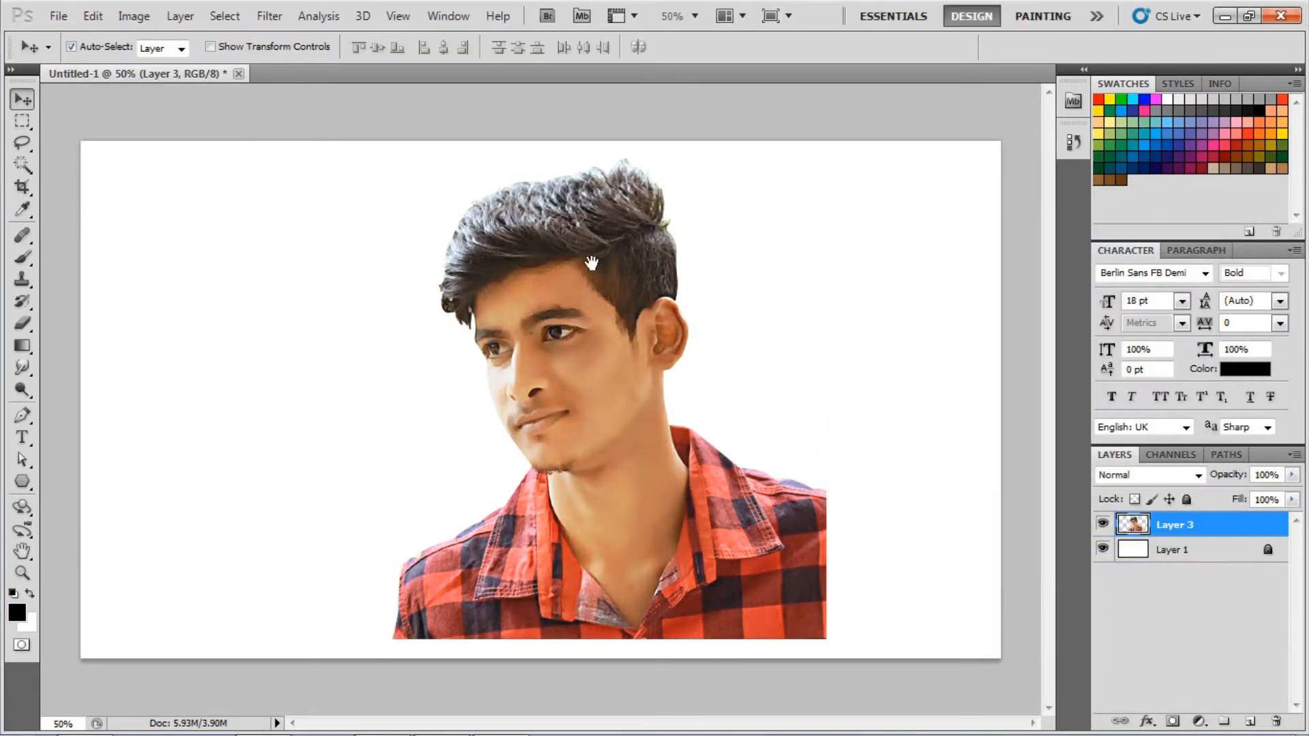
# Scale the cut-out man to about 81% with Free Transform and shift him toward the canvas's left half.
pyautogui.moveTo(592, 263); pyautogui.dragTo(497, 296)
pyautogui.hotkey('ctrl', 't')
pyautogui.moveTo(775, 146); pyautogui.dragTo(737, 184)
pyautogui.moveTo(670, 418); pyautogui.dragTo(600, 475)
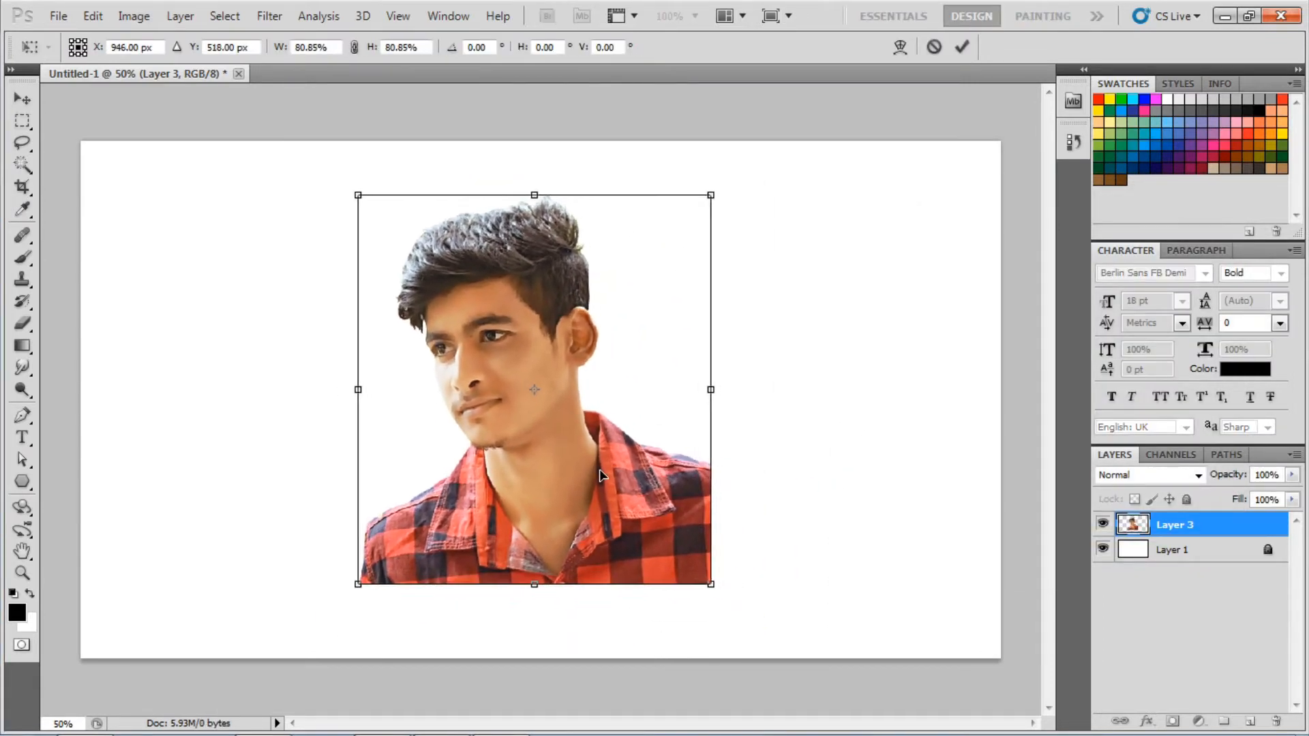
pyautogui.press('Return')
# Sample the shirt's red as the foreground color and change it to a darker, duller red.
pyautogui.press('i')
pyautogui.click(655, 491)
pyautogui.click(17, 613)
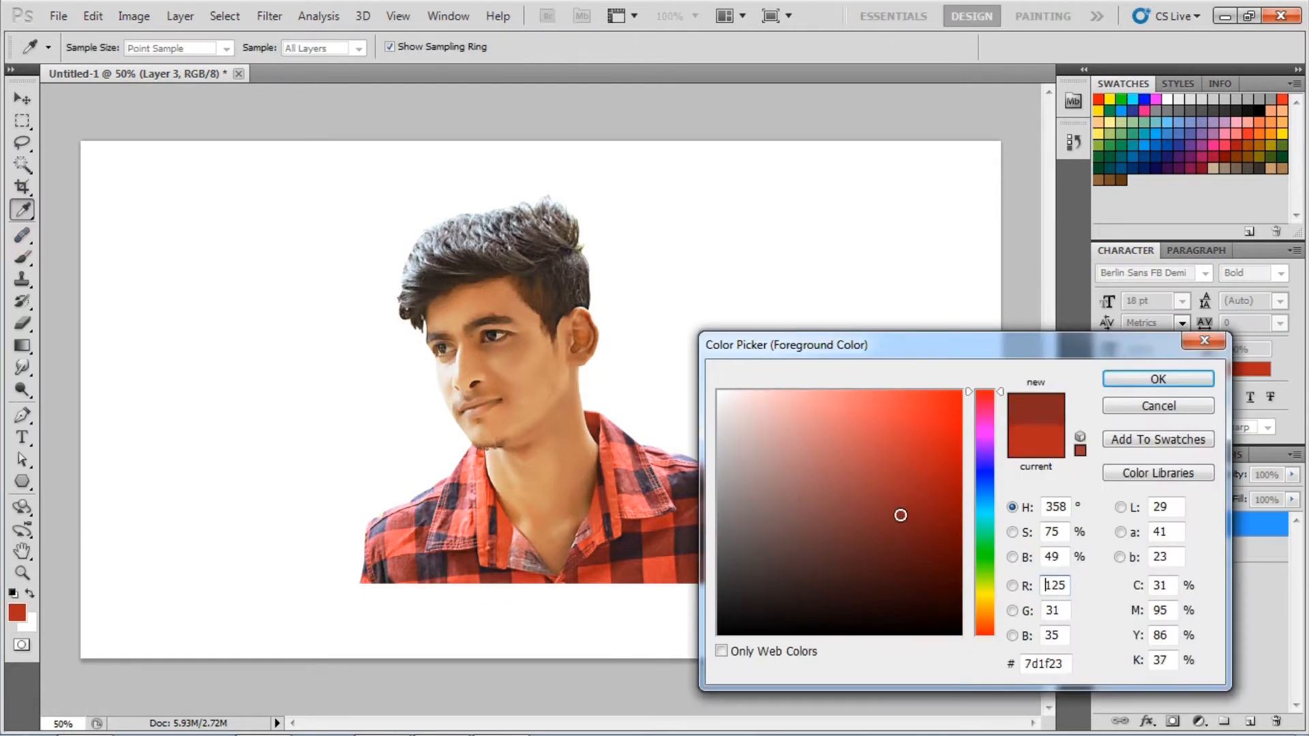
pyautogui.click(1159, 385)
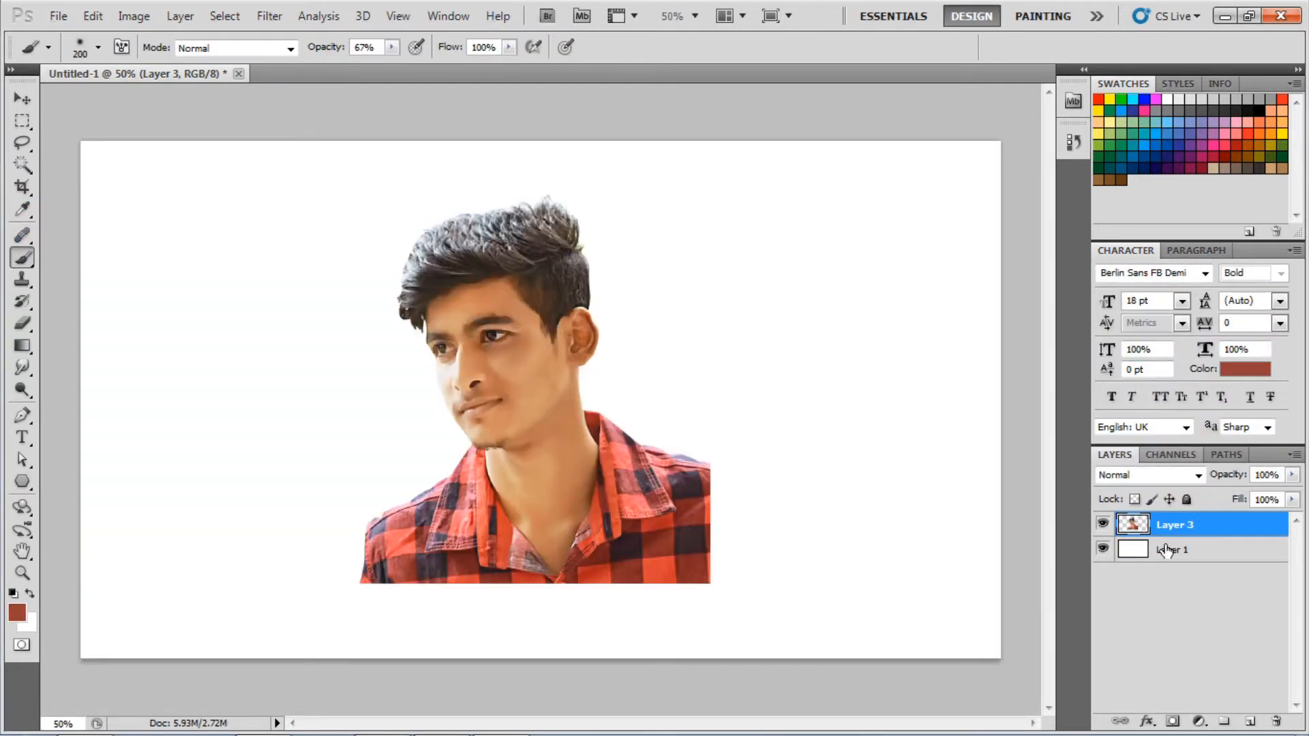
# Fill background Layer 1 with the foreground color, refining it over repeated fills to a dark reddish brown.
pyautogui.click(1200, 543)
pyautogui.hotkey('alt', 'BackSpace')
pyautogui.click(17, 613)
pyautogui.click(844, 530)
pyautogui.click(1158, 379)
pyautogui.hotkey('alt', 'BackSpace')
pyautogui.click(17, 613)
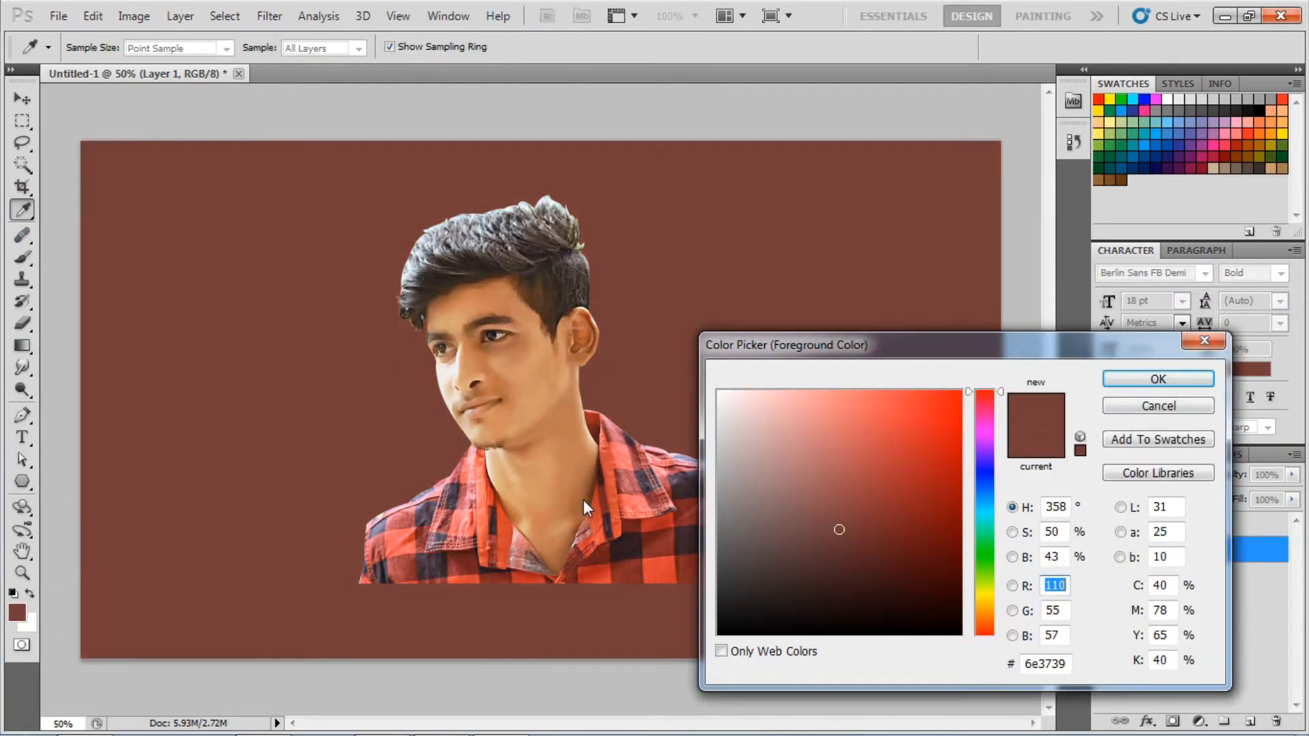
pyautogui.click(1159, 379)
pyautogui.hotkey('alt', 'BackSpace')
pyautogui.press('b')
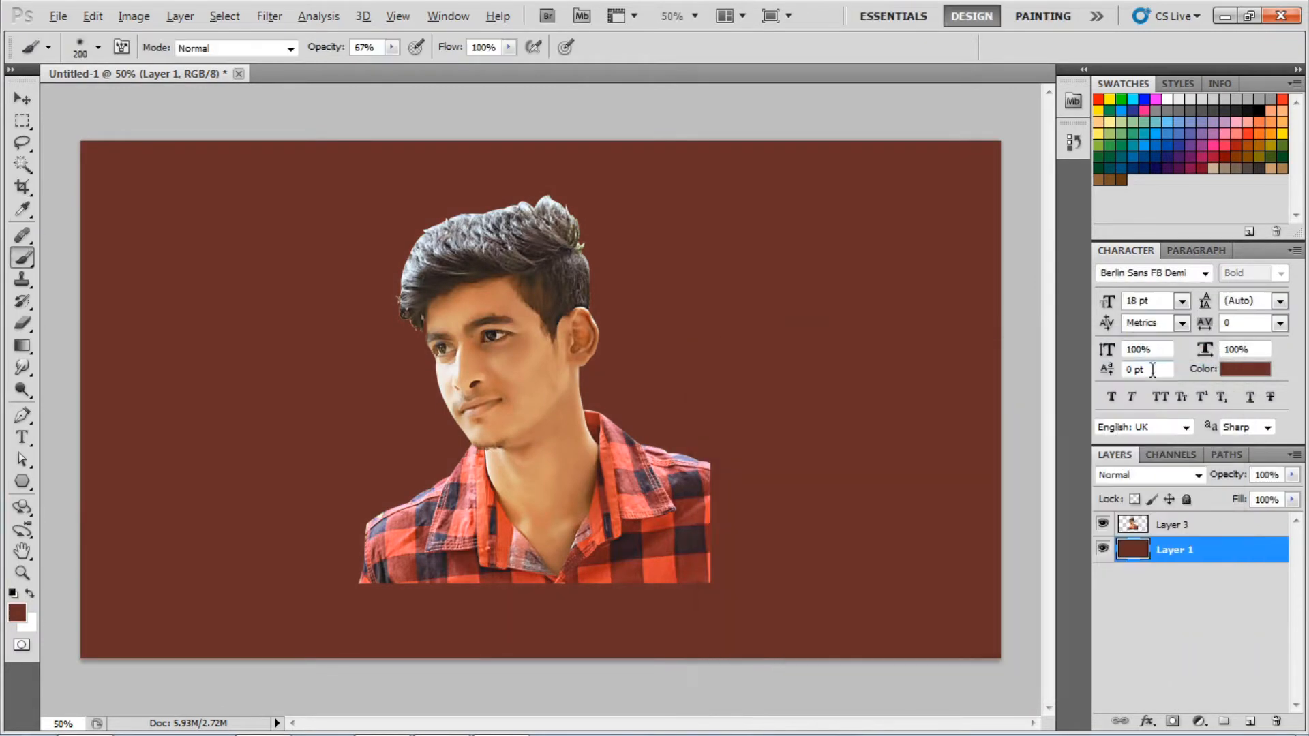
# Apply Smart Sharpen to Layer 3 with an amount of about 149% and a radius of 9.8 px.
pyautogui.hotkey('ctrl', '+')
pyautogui.moveTo(563, 279); pyautogui.dragTo(563, 235)
pyautogui.press('r')
pyautogui.click(269, 16)
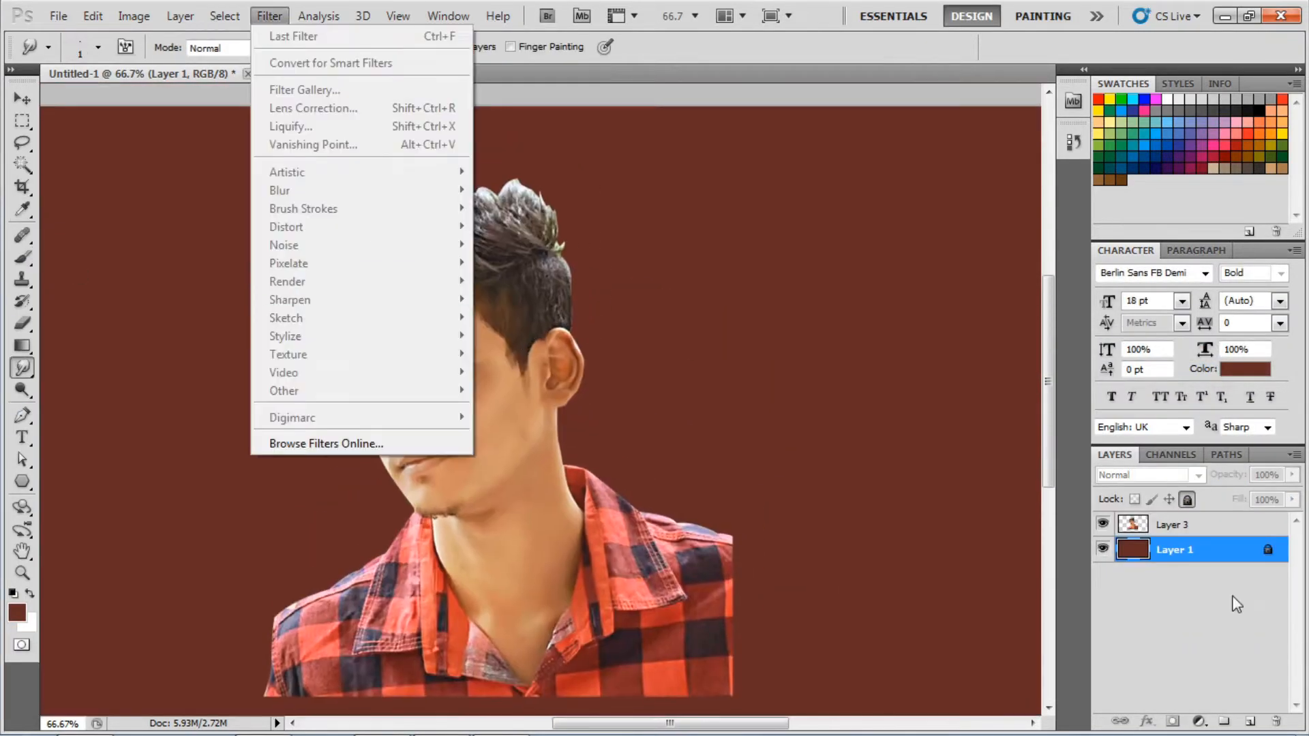
pyautogui.click(1173, 524)
pyautogui.click(269, 16)
pyautogui.moveTo(327, 295)
pyautogui.click(525, 348)
pyautogui.moveTo(796, 311); pyautogui.dragTo(919, 317)
pyautogui.moveTo(1077, 354); pyautogui.dragTo(1089, 355)
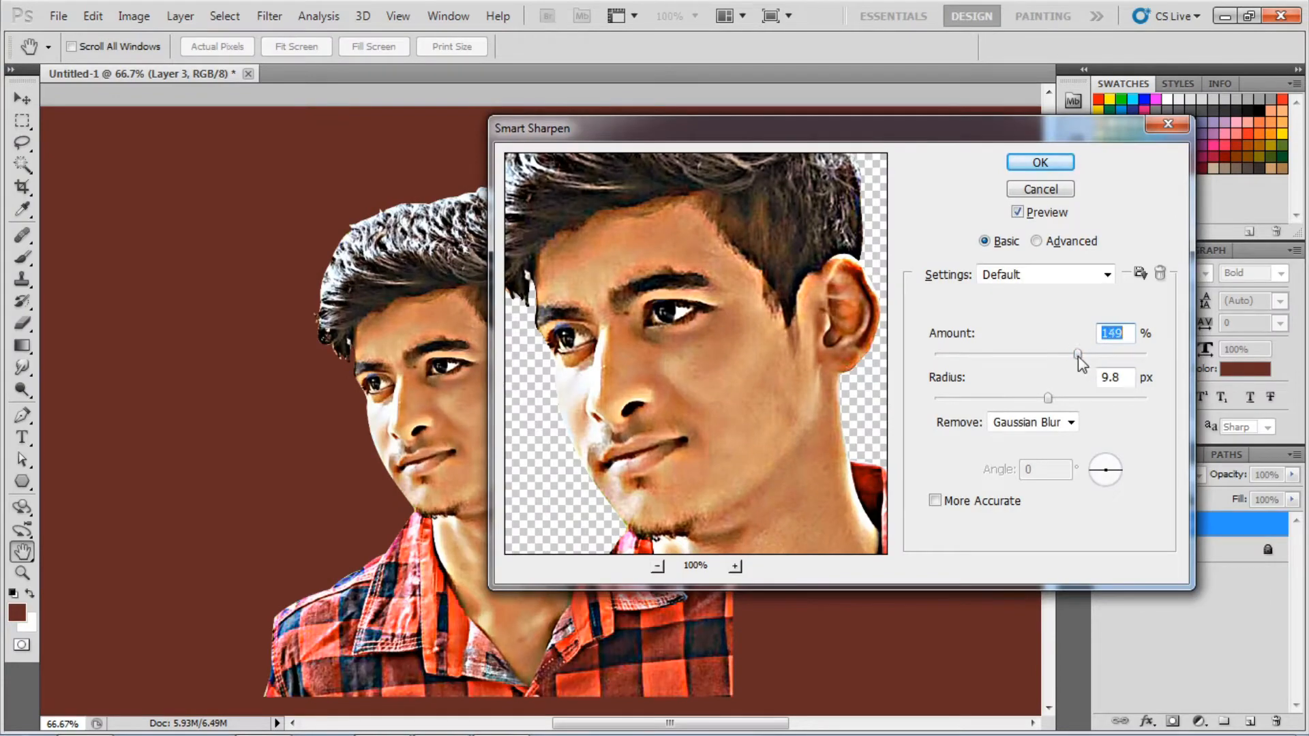
pyautogui.press('Return')
# Smooth the forehead skin of the portrait with a size 25 Smudge brush at 41% strength.
pyautogui.rightClick(391, 289)
pyautogui.press('Escape')
pyautogui.scroll(2, 657, 293)
pyautogui.scroll(2, 658, 293)
pyautogui.hscroll(-5, 695, 287)
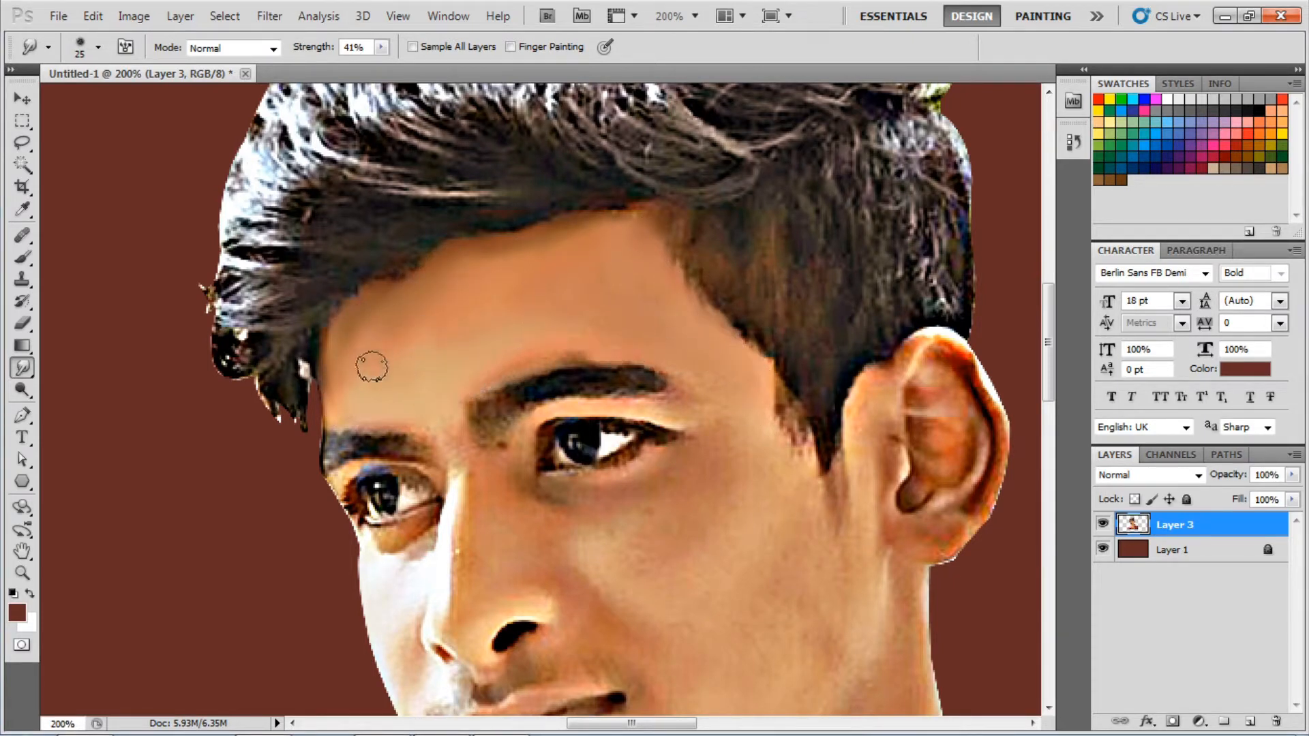
pyautogui.scroll(-2, 682, 375)
pyautogui.hscroll(2, 682, 375)
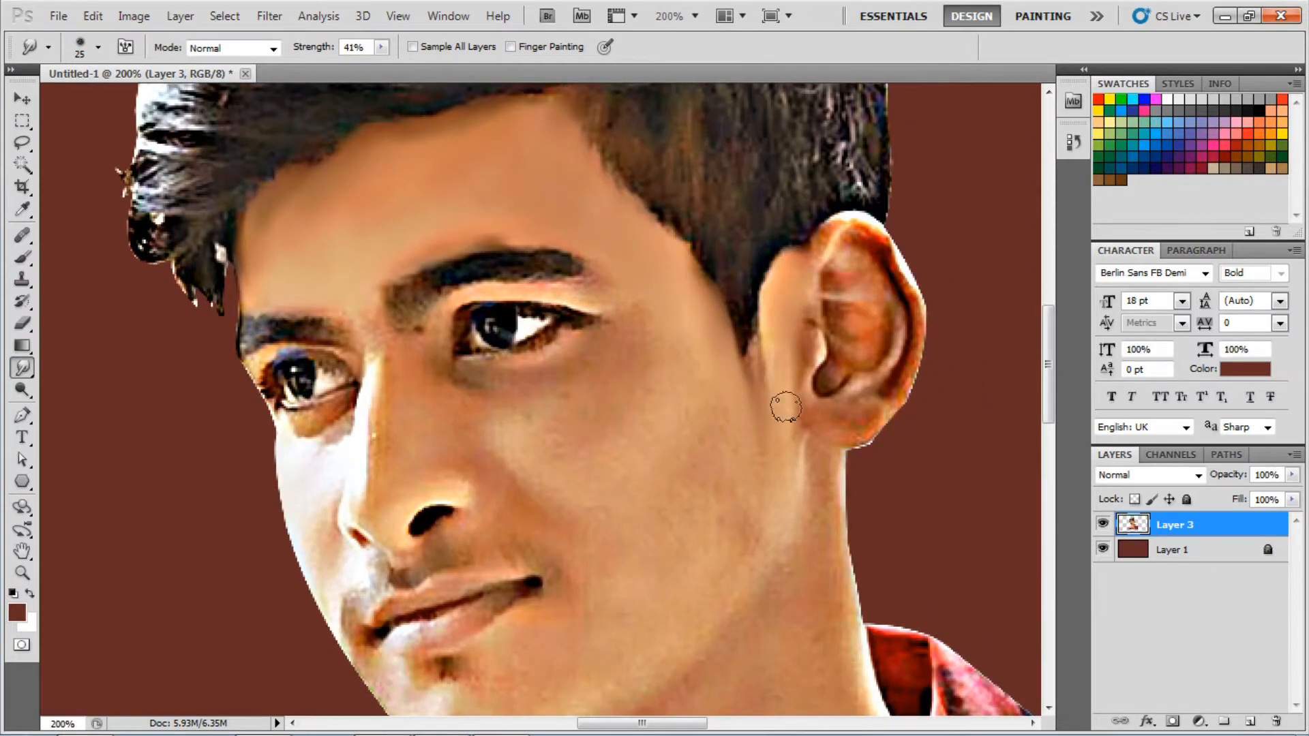
# Smudge the nose bridge and the eye nearer the ear smooth with small brushes, sizes 15 and 9.
pyautogui.hotkey('ctrl', '+')
pyautogui.press('[')
pyautogui.press('[')
pyautogui.press('[')
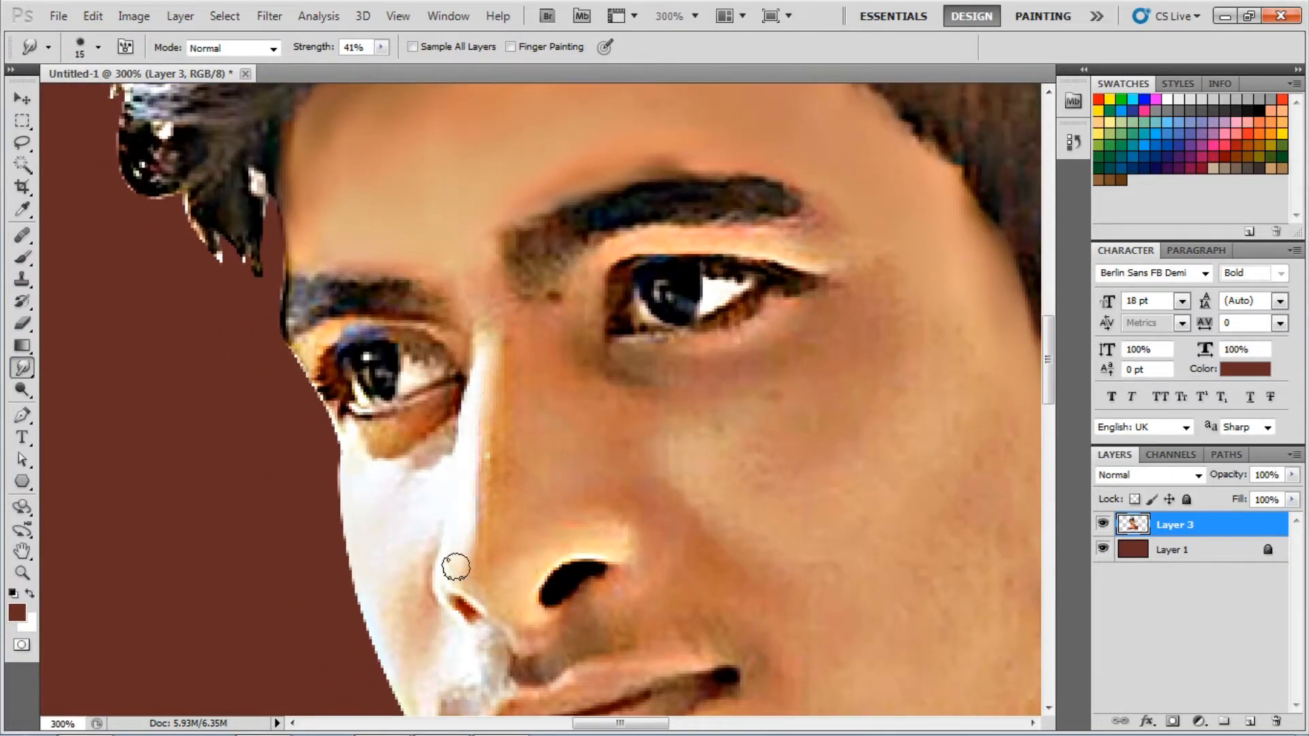
pyautogui.scroll(-2, 546, 403)
pyautogui.hscroll(-1, 546, 403)
pyautogui.scroll(4, 617, 365)
pyautogui.hscroll(2, 617, 366)
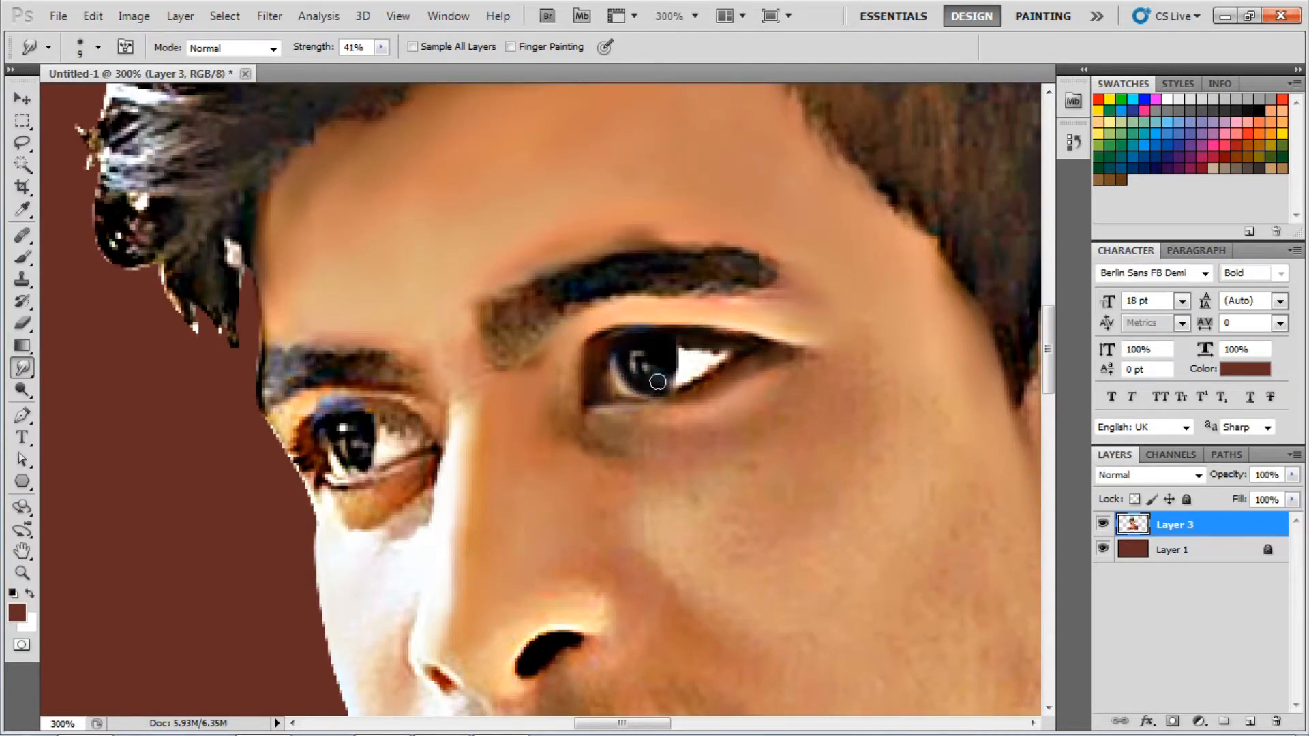
pyautogui.moveTo(527, 415); pyautogui.dragTo(533, 395)
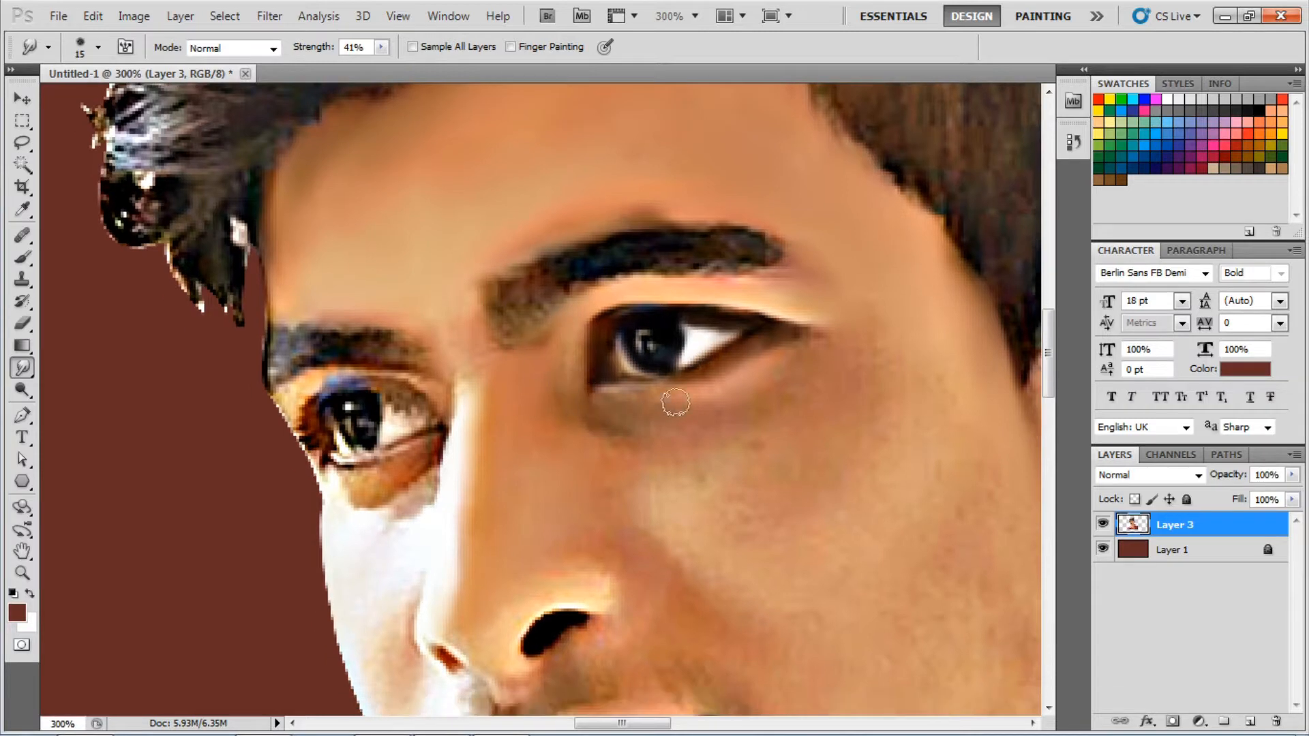
# Smudge the skin below the nearer eye and the cheek beside the nose with a size 15 brush.
pyautogui.scroll(-3, 568, 411)
pyautogui.hscroll(2, 681, 334)
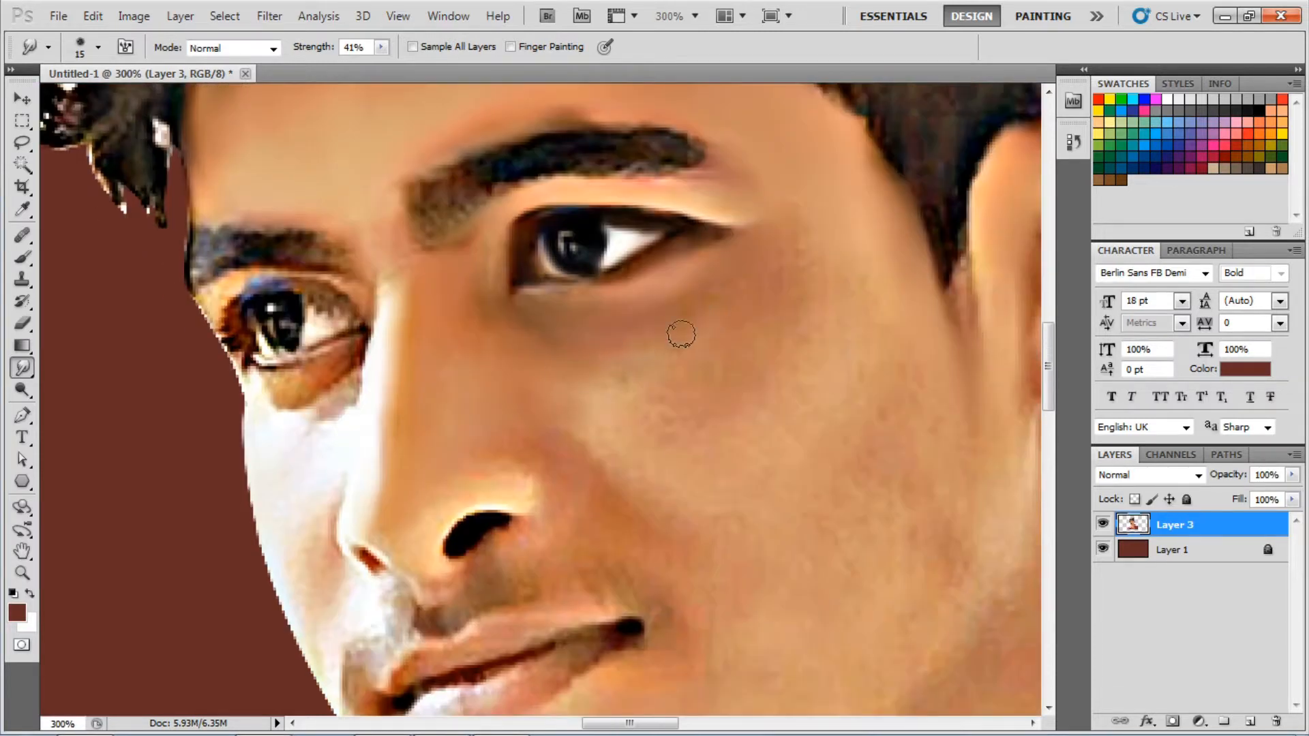
pyautogui.scroll(-2, 645, 349)
pyautogui.hscroll(-2, 645, 349)
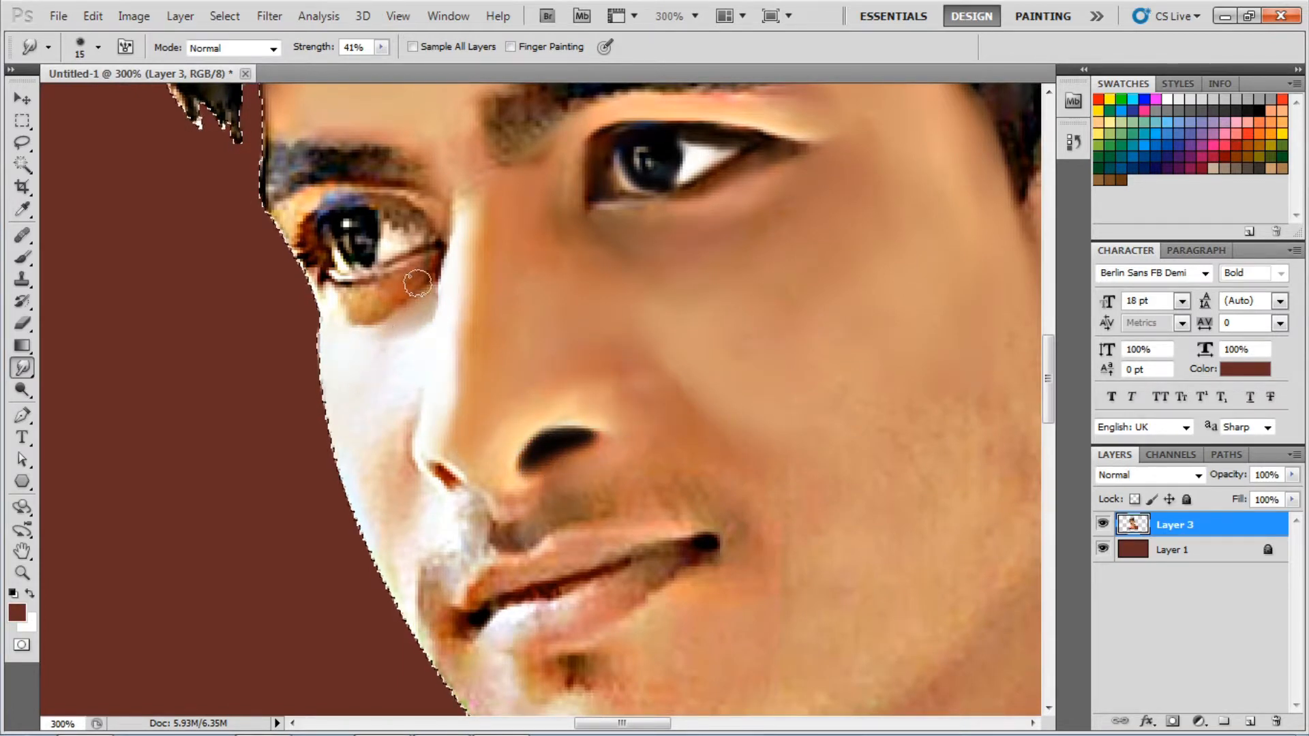
# Smooth the lower lid and under-eye area of the farther eye, reducing the Smudge brush to size 8.
pyautogui.moveTo(410, 287); pyautogui.dragTo(354, 307)
pyautogui.scroll(2, 354, 307)
pyautogui.press('[')
pyautogui.press('[')
pyautogui.press('[')
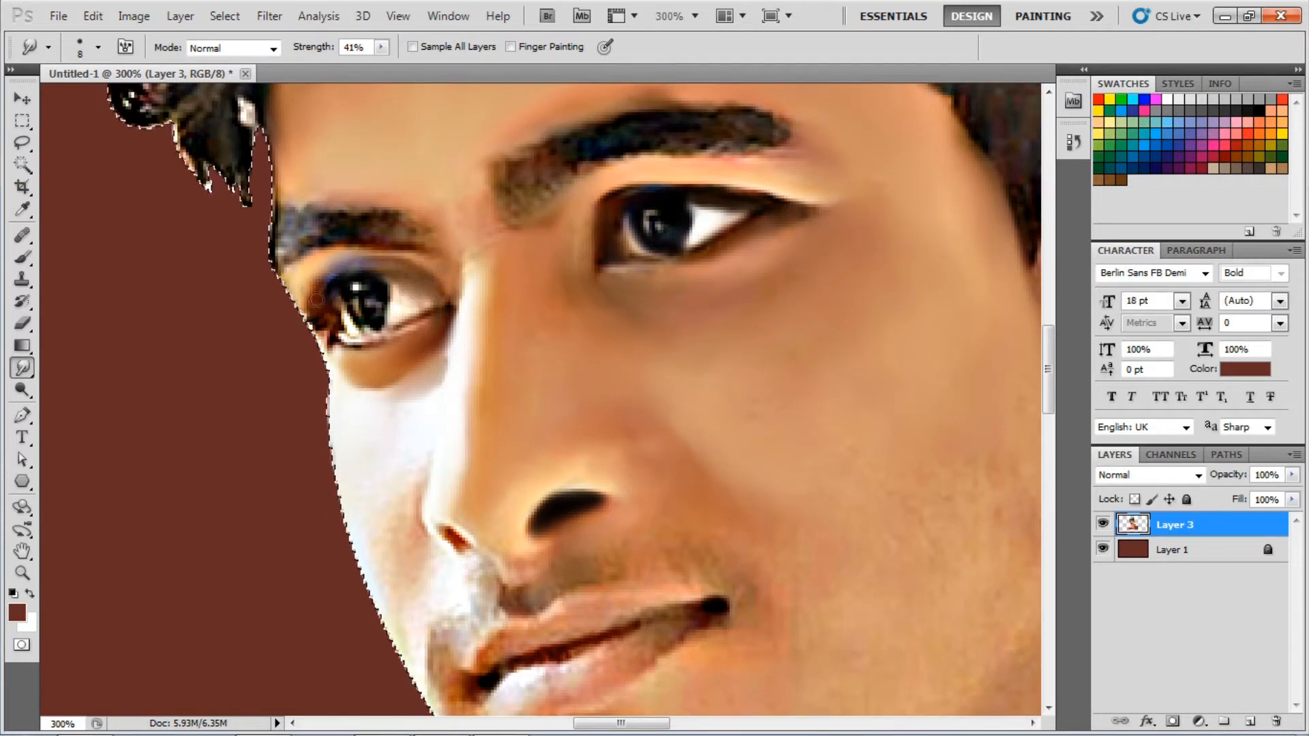
pyautogui.scroll(4, 549, 487)
pyautogui.hscroll(-1, 549, 487)
# Smudge the side of the nose and the farther cheek with a larger brush.
pyautogui.scroll(-8, 549, 486)
pyautogui.hscroll(1, 549, 486)
pyautogui.press(']')
pyautogui.press(']')
pyautogui.moveTo(437, 321)
pyautogui.mouseDown()
pyautogui.moveTo(458, 399)
pyautogui.moveTo(409, 400)
pyautogui.moveTo(362, 427)
pyautogui.mouseUp()
pyautogui.moveTo(471, 362); pyautogui.dragTo(437, 280)
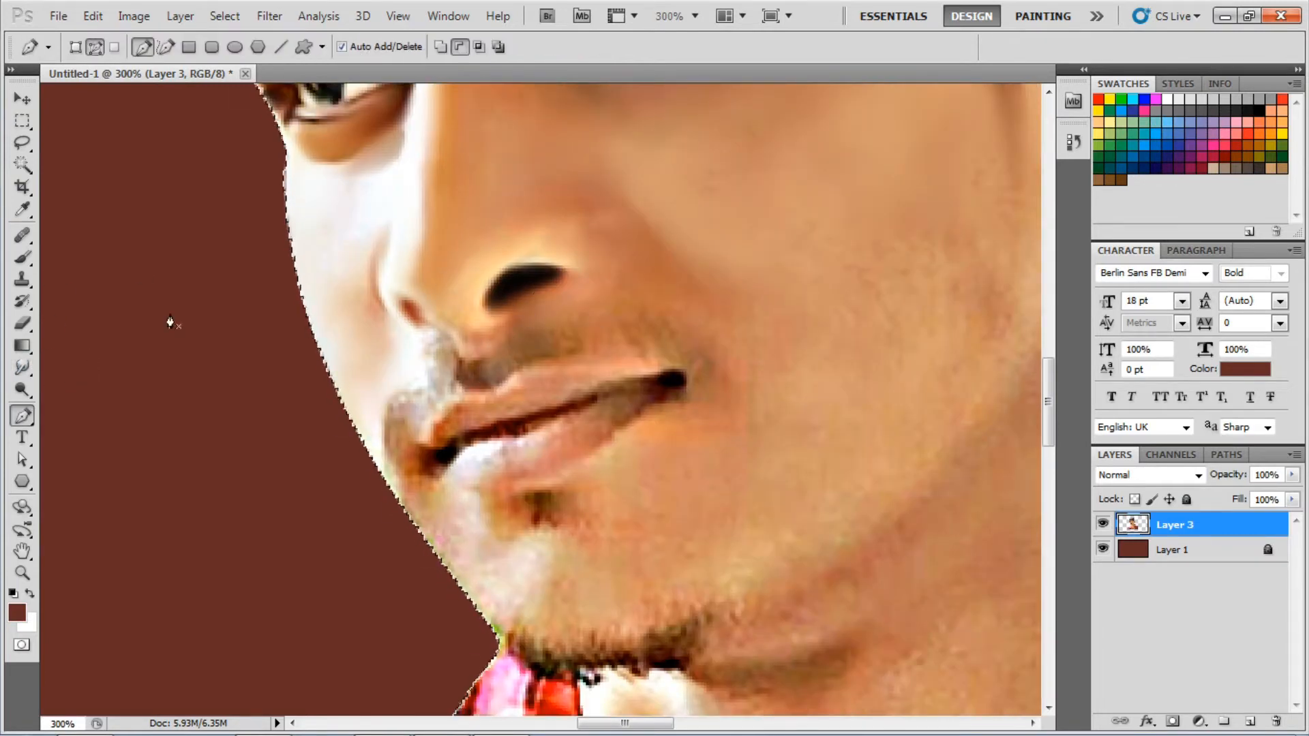
# Smooth the broad nearer cheek between mouth and ear with a size 20 Smudge brush.
pyautogui.scroll(3, 819, 271)
pyautogui.hscroll(4, 819, 271)
pyautogui.press('[')
pyautogui.scroll(-2, 787, 263)
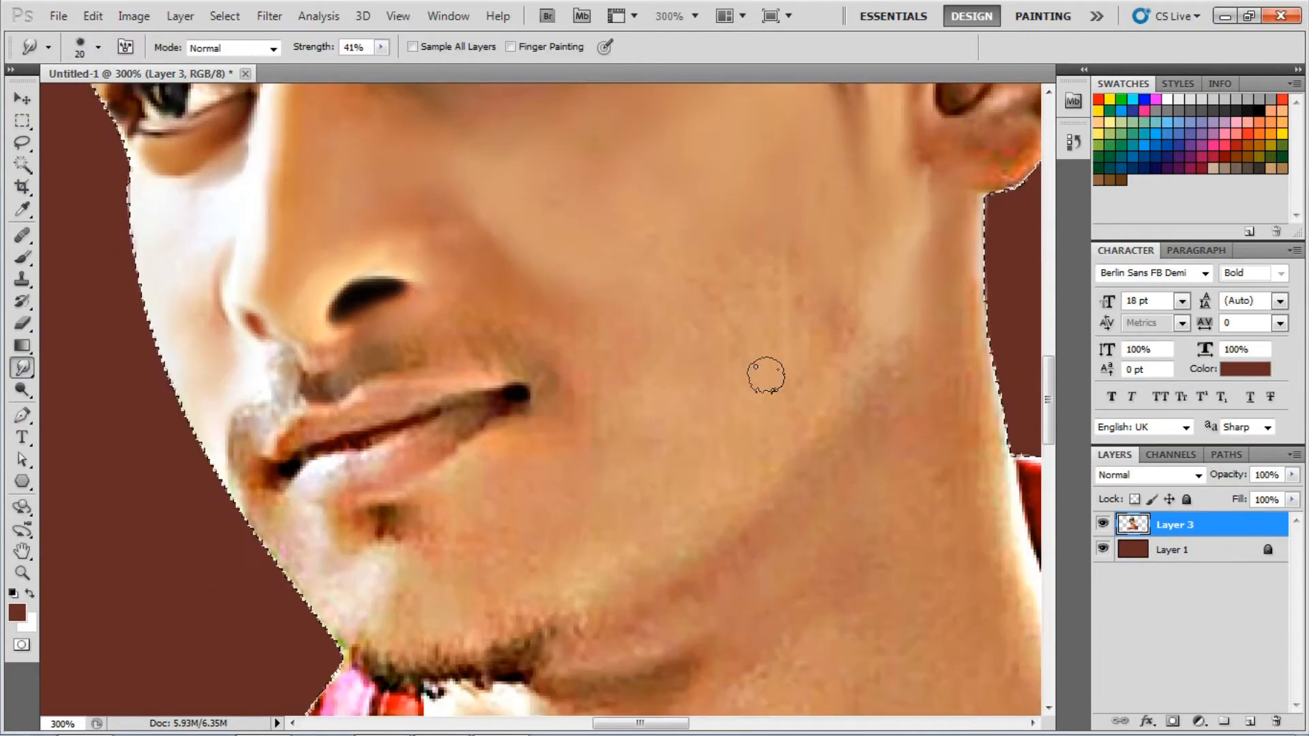
pyautogui.scroll(1, 577, 376)
pyautogui.hscroll(-1, 577, 376)
pyautogui.press(']')
# Smudge the chin and lips smooth with a size 10 brush.
pyautogui.scroll(-2, 577, 377)
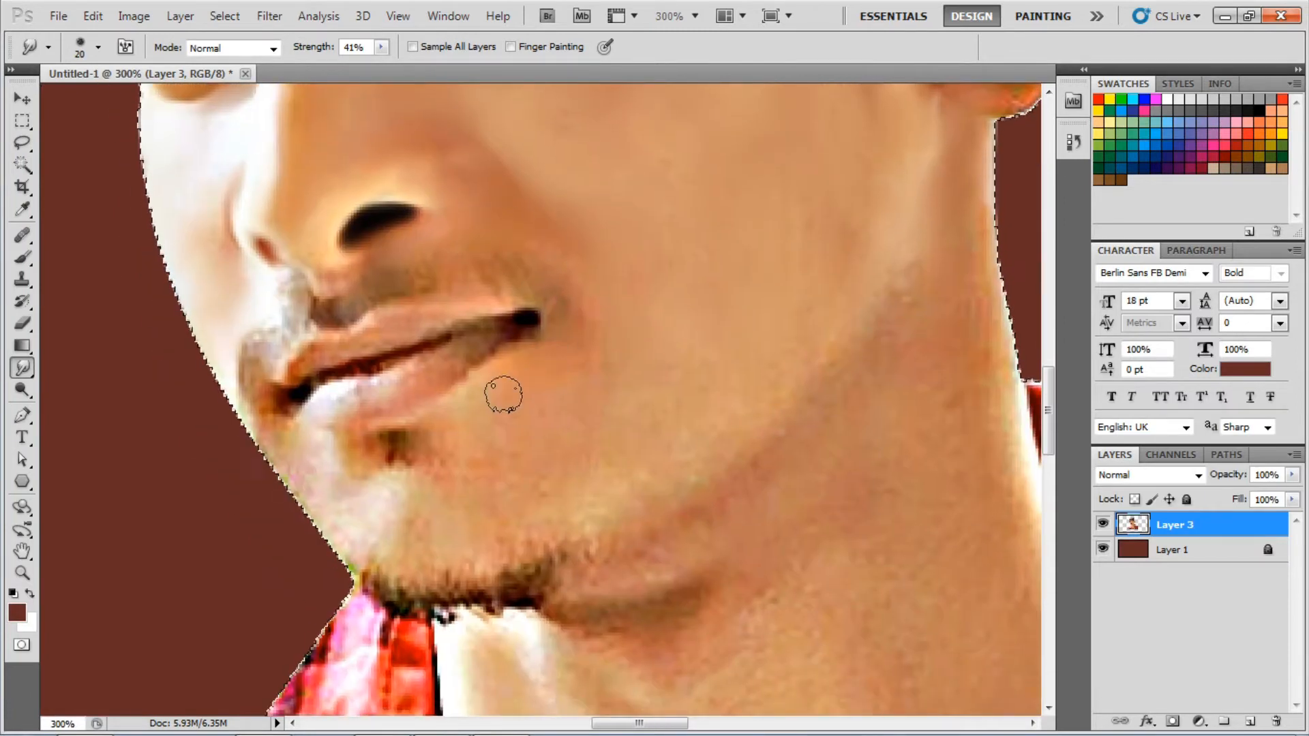
pyautogui.press('[')
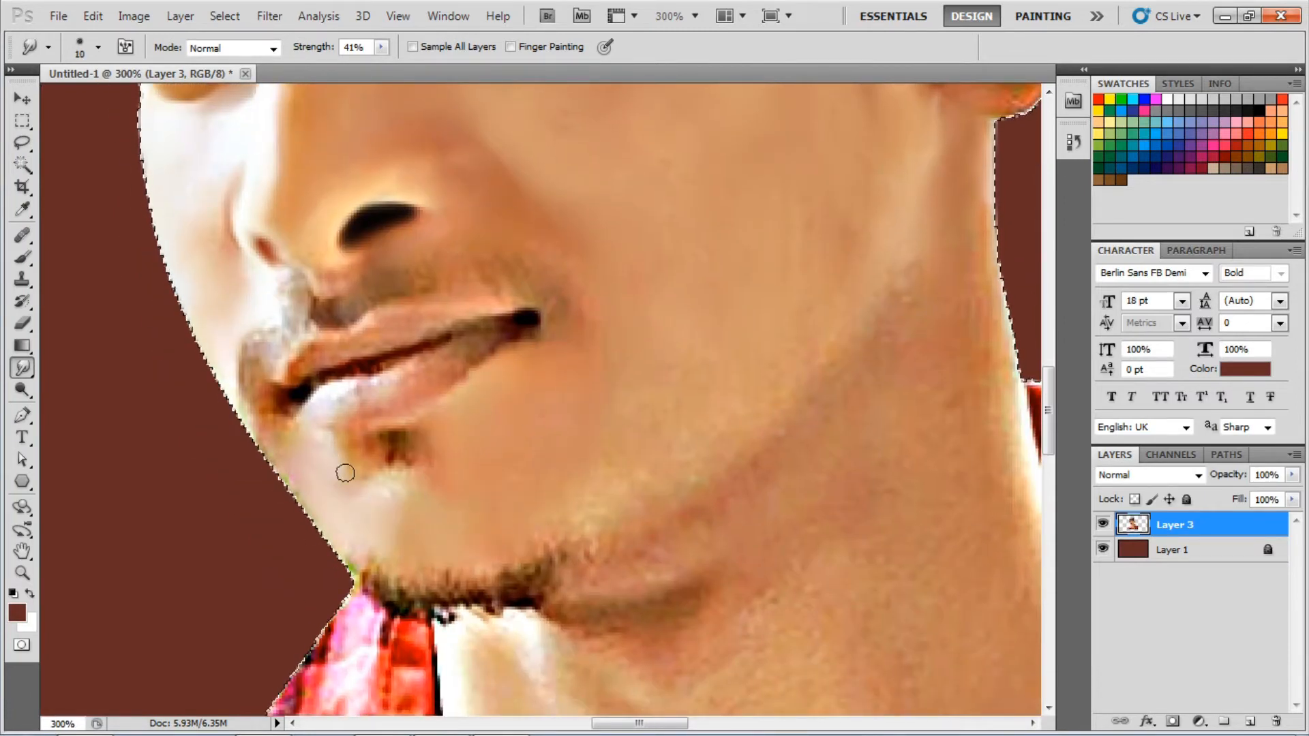
pyautogui.moveTo(535, 317); pyautogui.dragTo(487, 329)
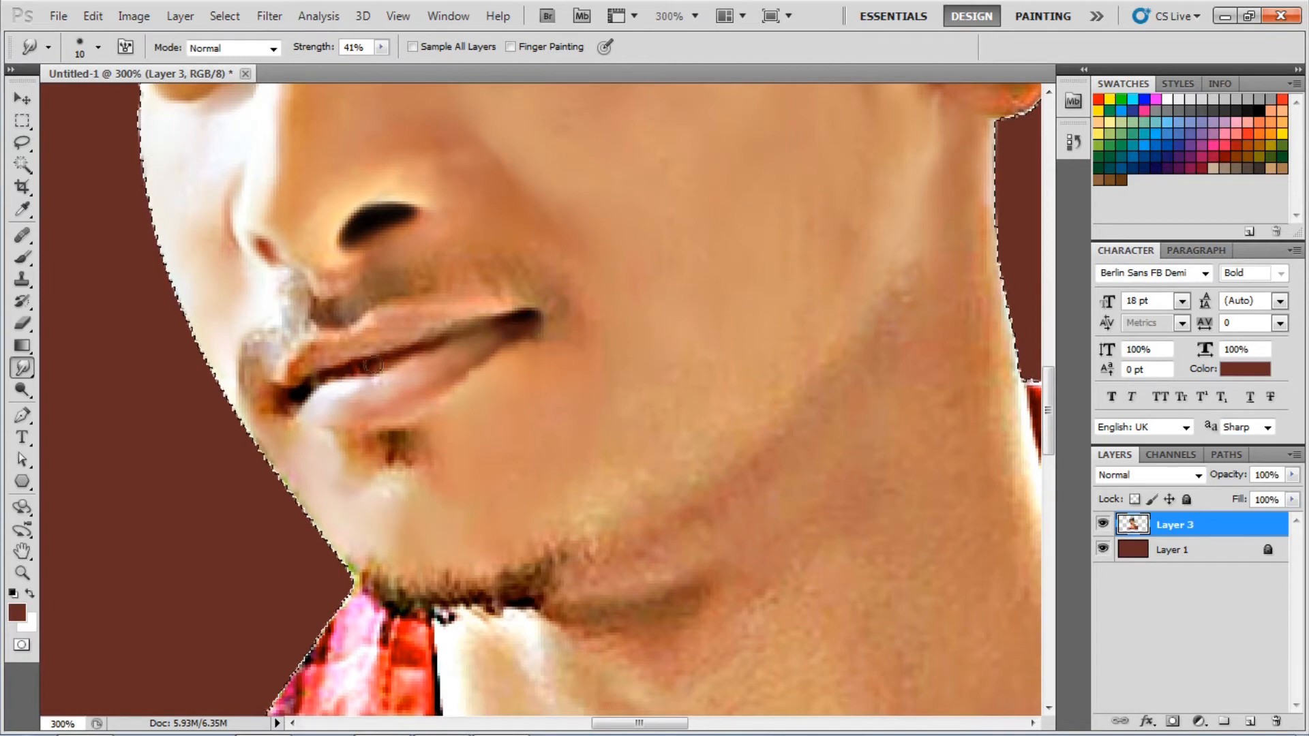
# Smudge the lower cheek and the jawline above the beard with a size 15 brush.
pyautogui.hscroll(2, 526, 305)
pyautogui.press(']')
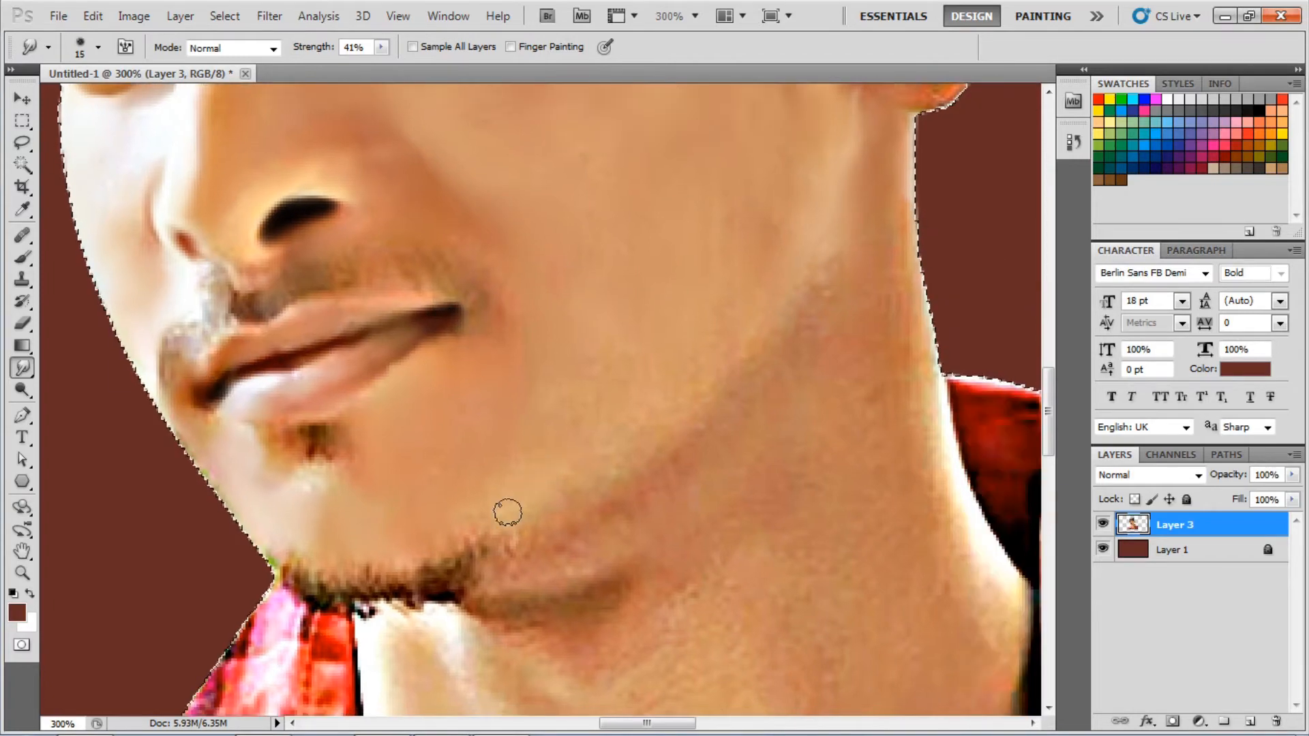
pyautogui.scroll(4, 801, 308)
pyautogui.scroll(-5, 684, 389)
pyautogui.hscroll(3, 684, 388)
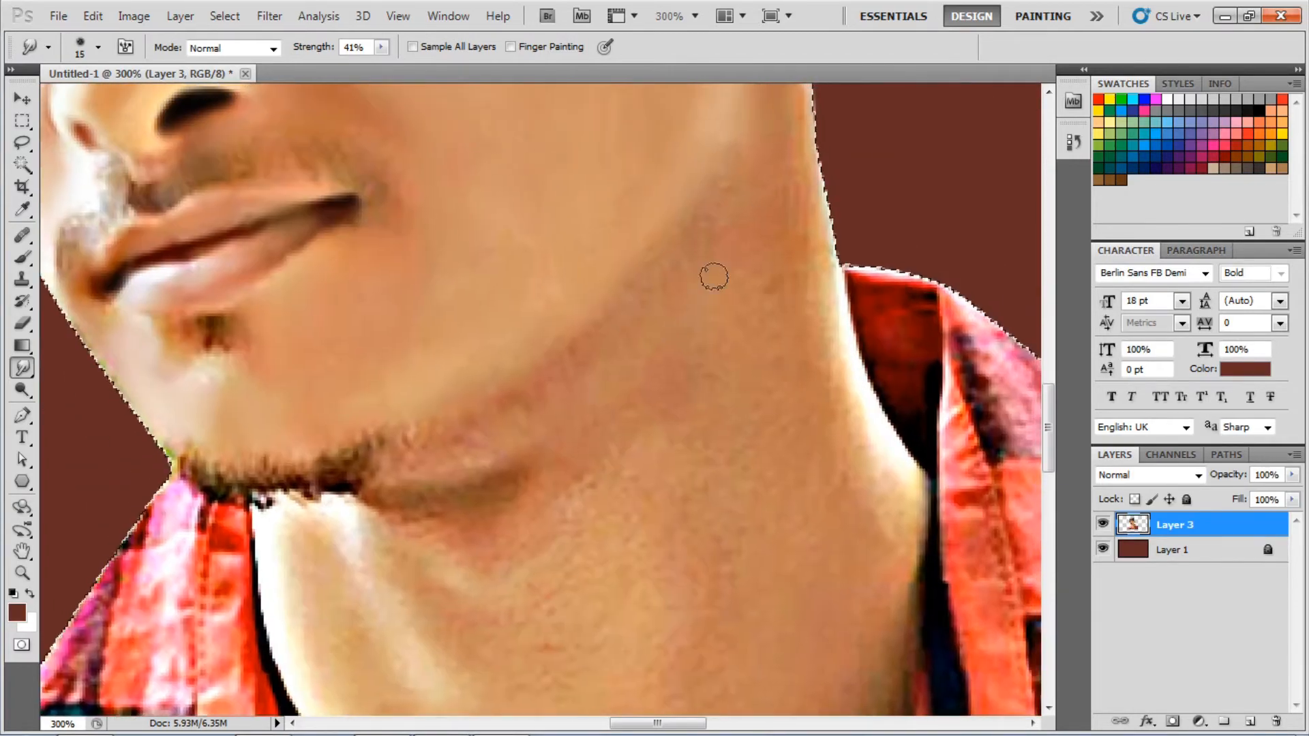
# Blend the upper neck and the shadow beneath the jaw with a size 25 Smudge brush.
pyautogui.scroll(3, 783, 471)
pyautogui.press(']')
pyautogui.press(']')
pyautogui.scroll(-5, 785, 472)
pyautogui.hscroll(1, 784, 472)
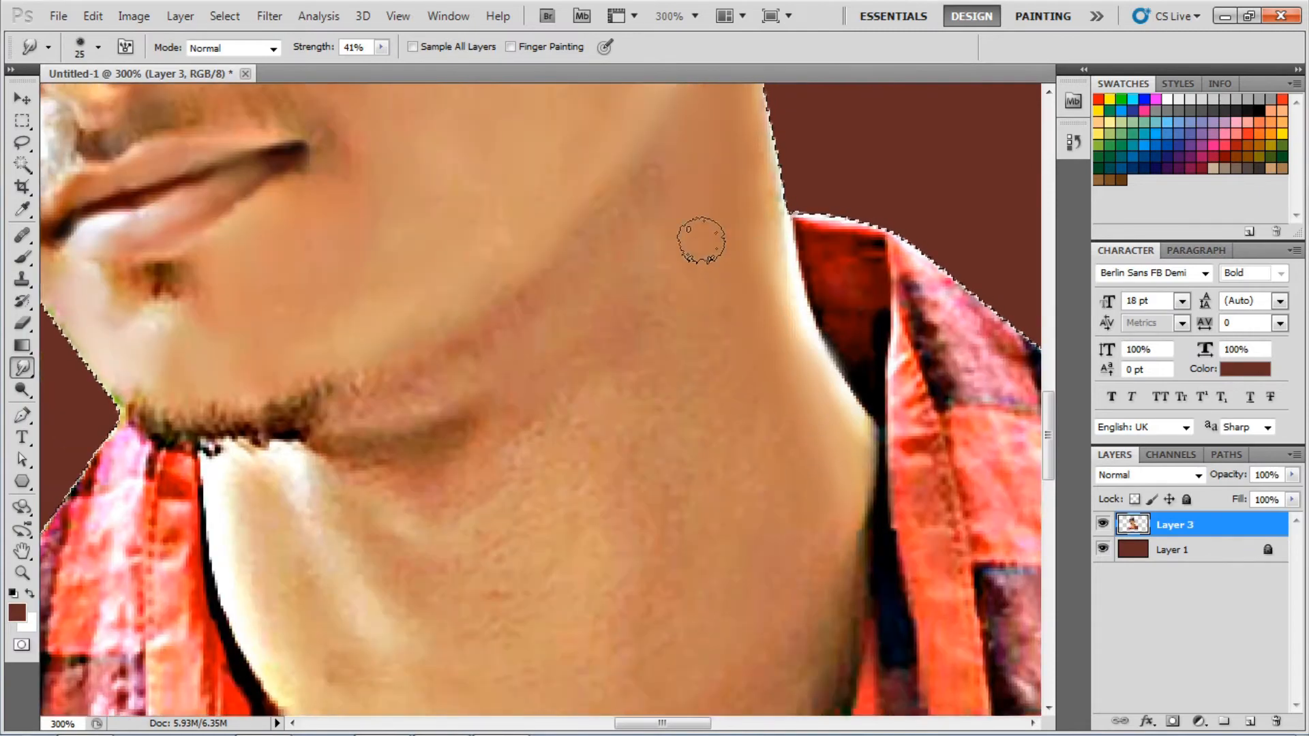
pyautogui.moveTo(314, 467); pyautogui.dragTo(269, 544)
pyautogui.scroll(-3, 586, 195)
pyautogui.hscroll(1, 587, 194)
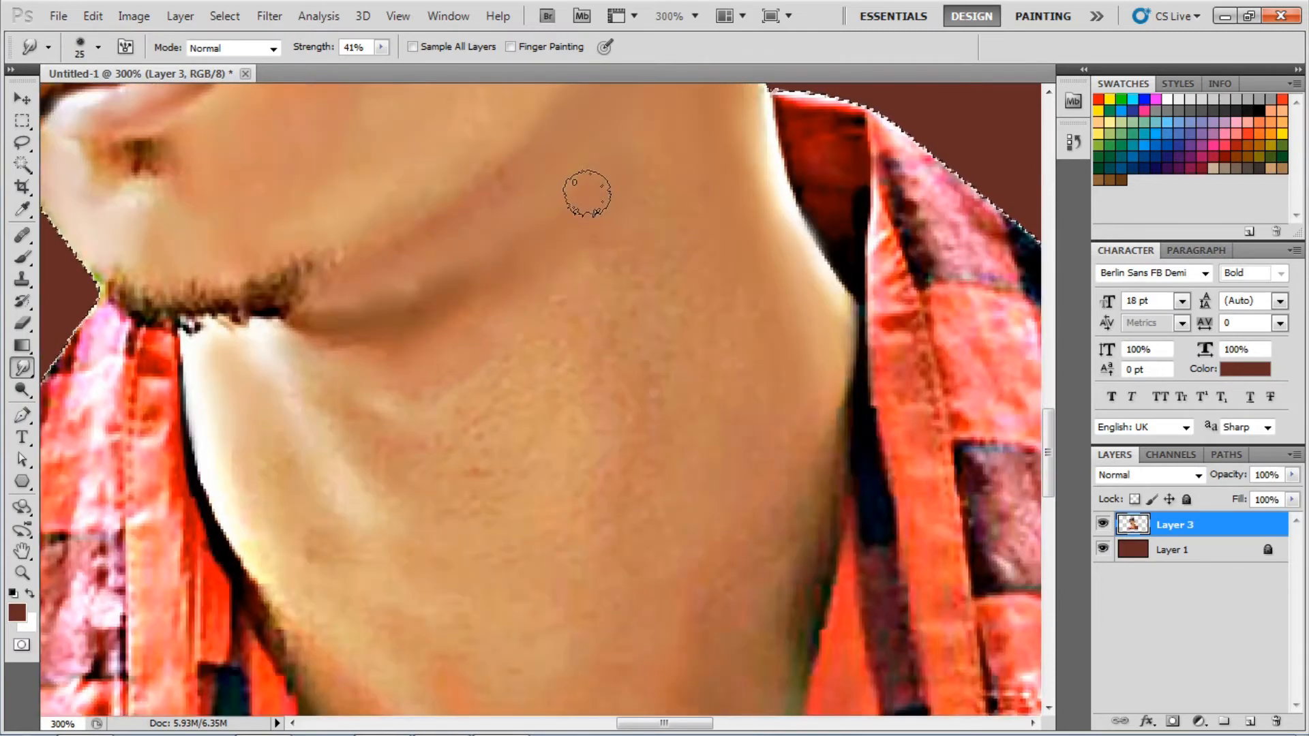
# Smooth the lower neck and the chest inside the shirt collar with the size 25 Smudge brush.
pyautogui.scroll(-3, 677, 253)
pyautogui.hscroll(1, 677, 254)
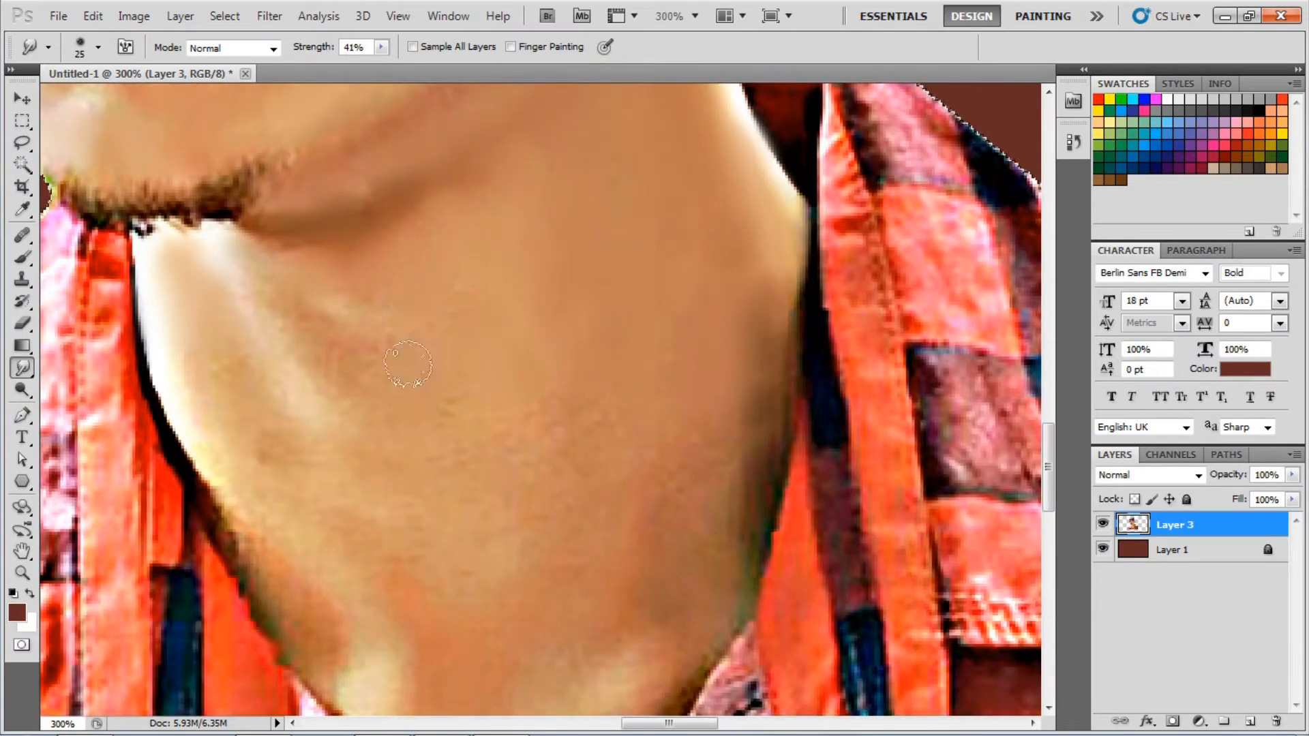
pyautogui.scroll(-3, 246, 323)
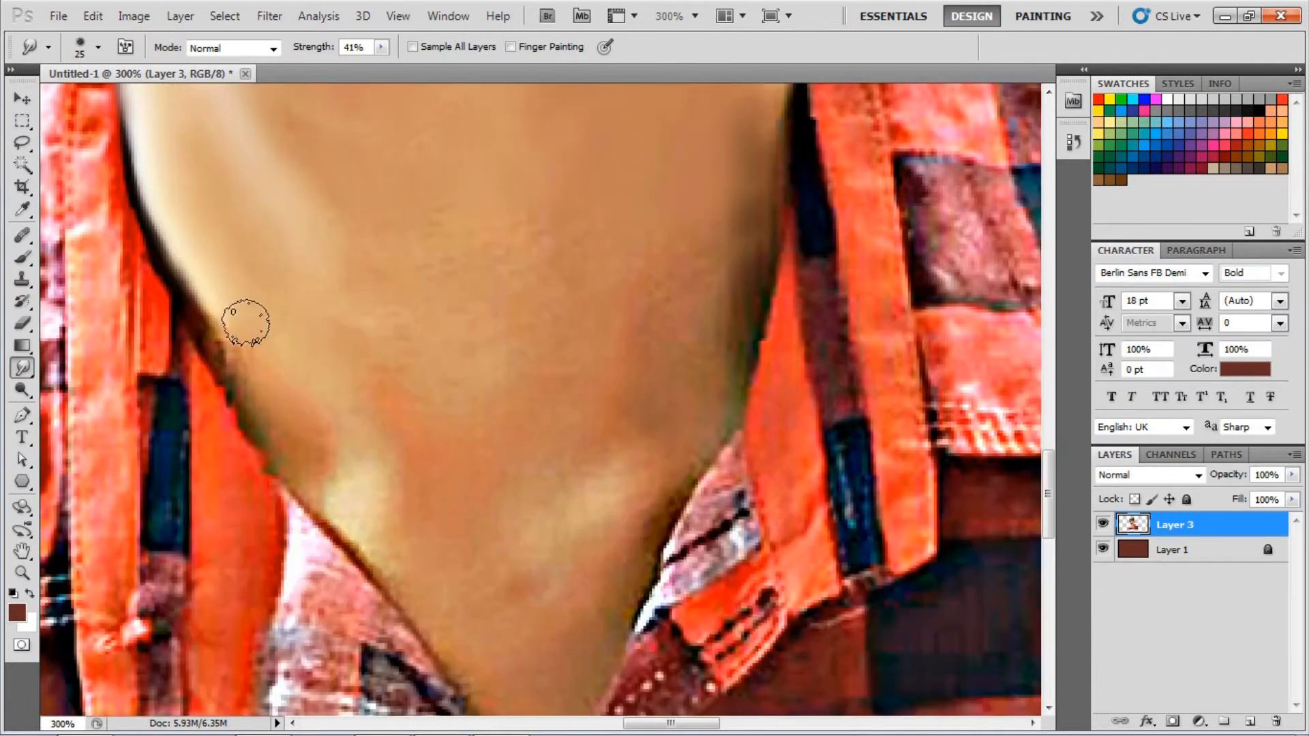
pyautogui.scroll(-3, 628, 389)
pyautogui.scroll(3, 497, 620)
pyautogui.hscroll(1, 497, 620)
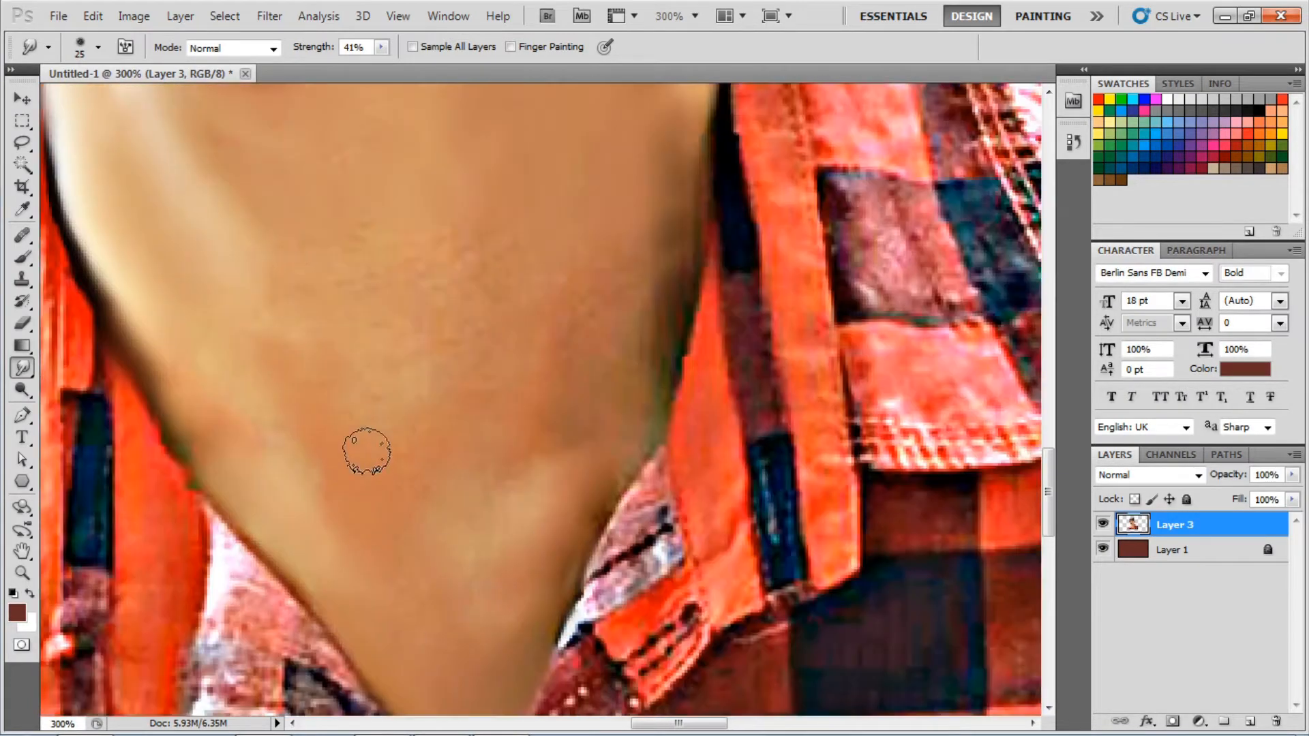
pyautogui.scroll(3, 600, 416)
pyautogui.scroll(2, 604, 521)
pyautogui.hotkey('ctrl', '1')
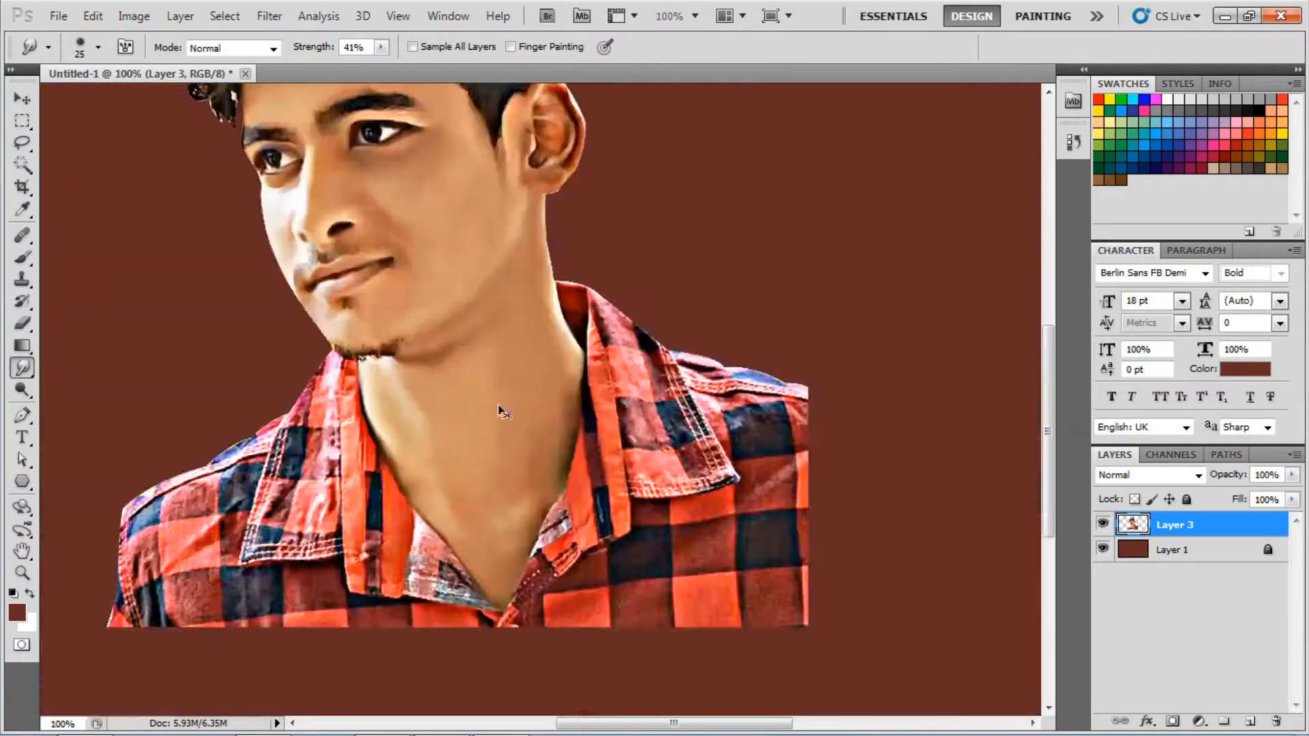
# Smudge the ear's outer rim and inner folds smooth with a size 15 brush.
pyautogui.scroll(2, 498, 409)
pyautogui.moveTo(606, 442); pyautogui.dragTo(592, 290)
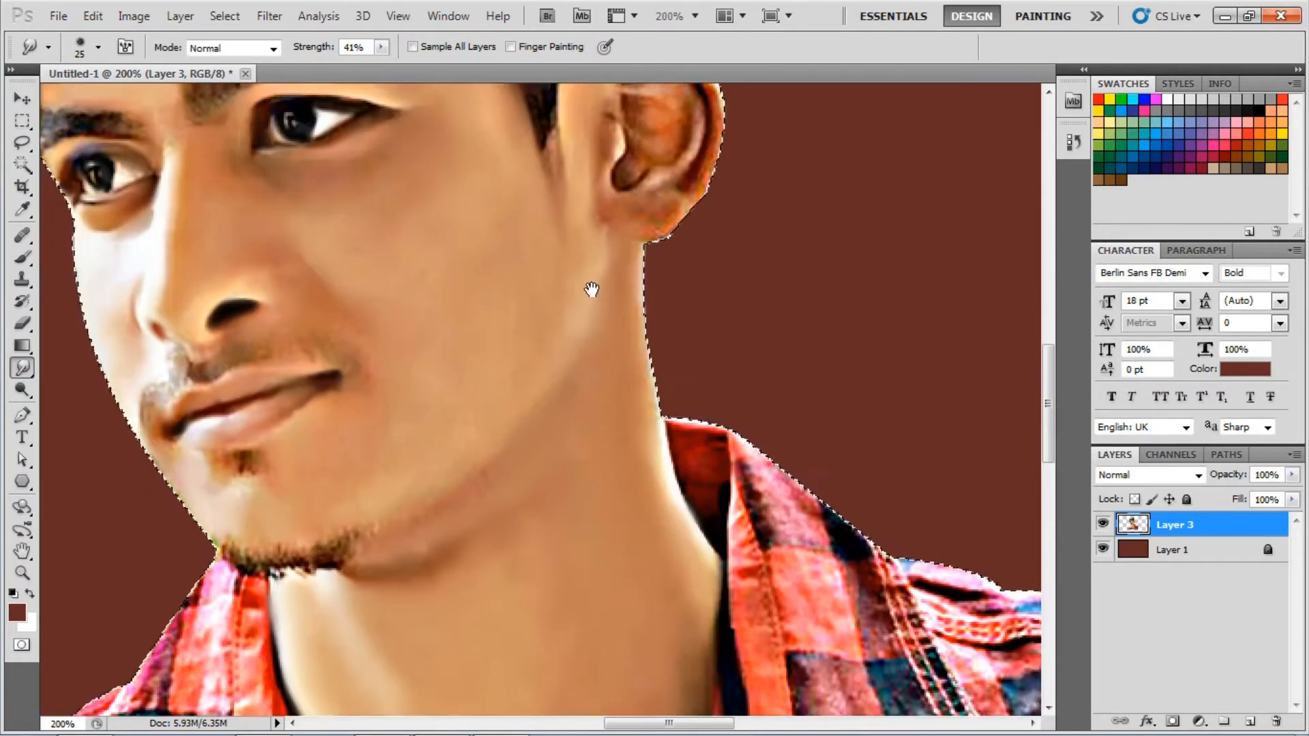
pyautogui.scroll(2, 595, 418)
pyautogui.press(']')
pyautogui.moveTo(683, 348)
pyautogui.mouseDown()
pyautogui.moveTo(646, 575)
pyautogui.moveTo(611, 564)
pyautogui.moveTo(736, 418)
pyautogui.moveTo(613, 335)
pyautogui.mouseUp()
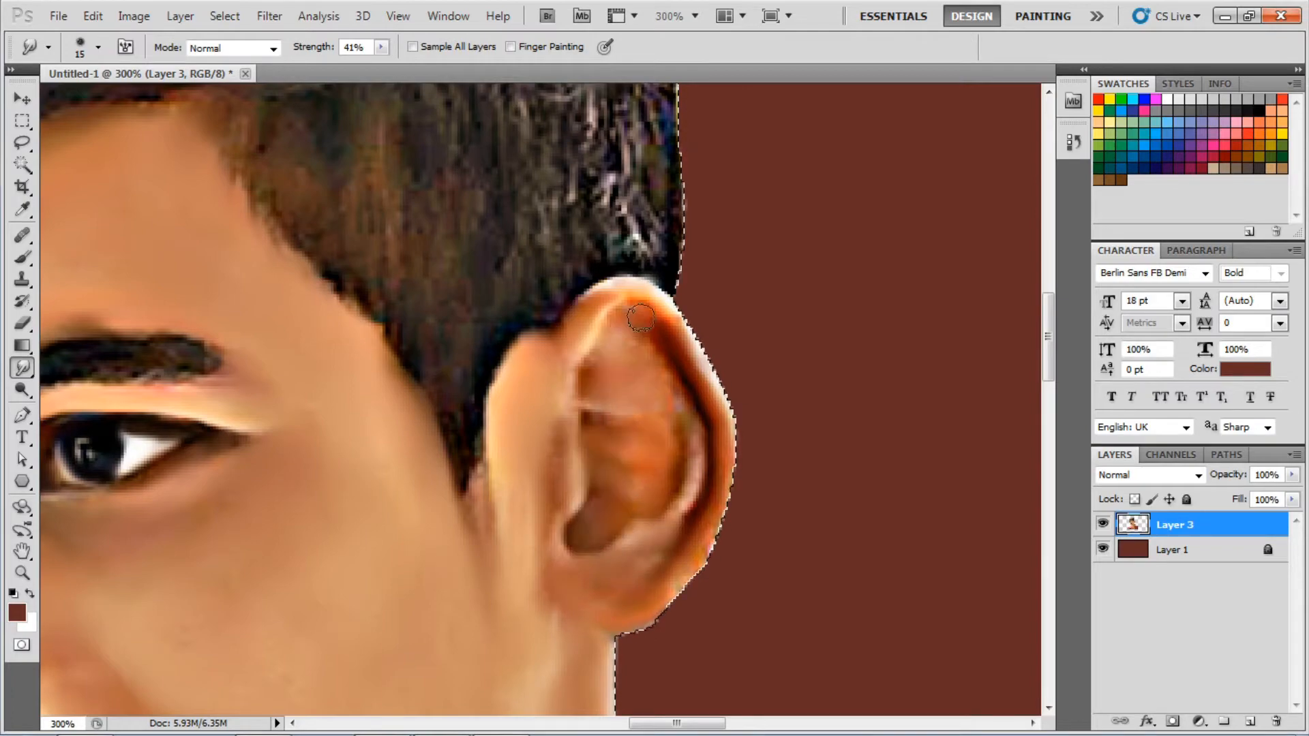
# Smudge the upper shirt collar below the beard with the size 15 brush at 41% strength.
pyautogui.scroll(-10, 611, 309)
pyautogui.hscroll(-4, 611, 310)
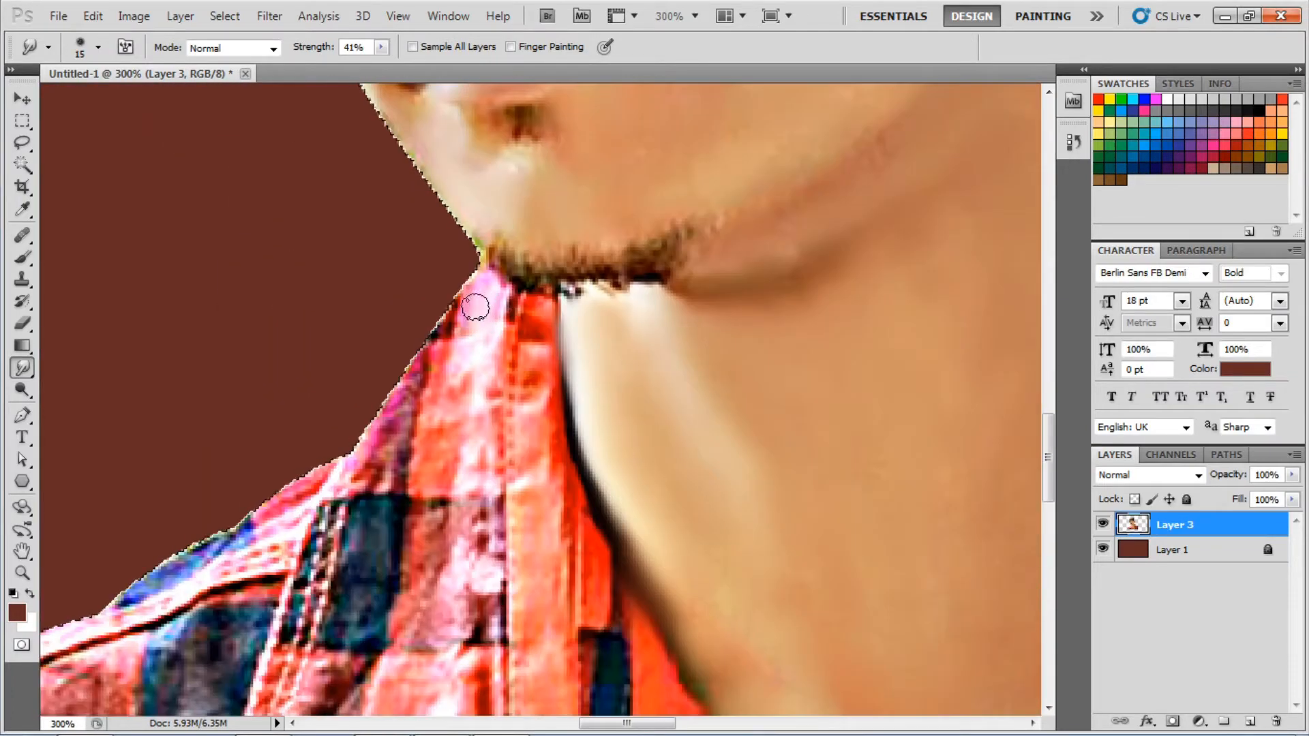
pyautogui.moveTo(475, 308)
pyautogui.mouseDown()
pyautogui.moveTo(470, 341)
pyautogui.moveTo(482, 356)
pyautogui.moveTo(541, 317)
pyautogui.moveTo(476, 313)
pyautogui.moveTo(424, 402)
pyautogui.moveTo(355, 465)
pyautogui.moveTo(438, 423)
pyautogui.moveTo(459, 462)
pyautogui.mouseUp()
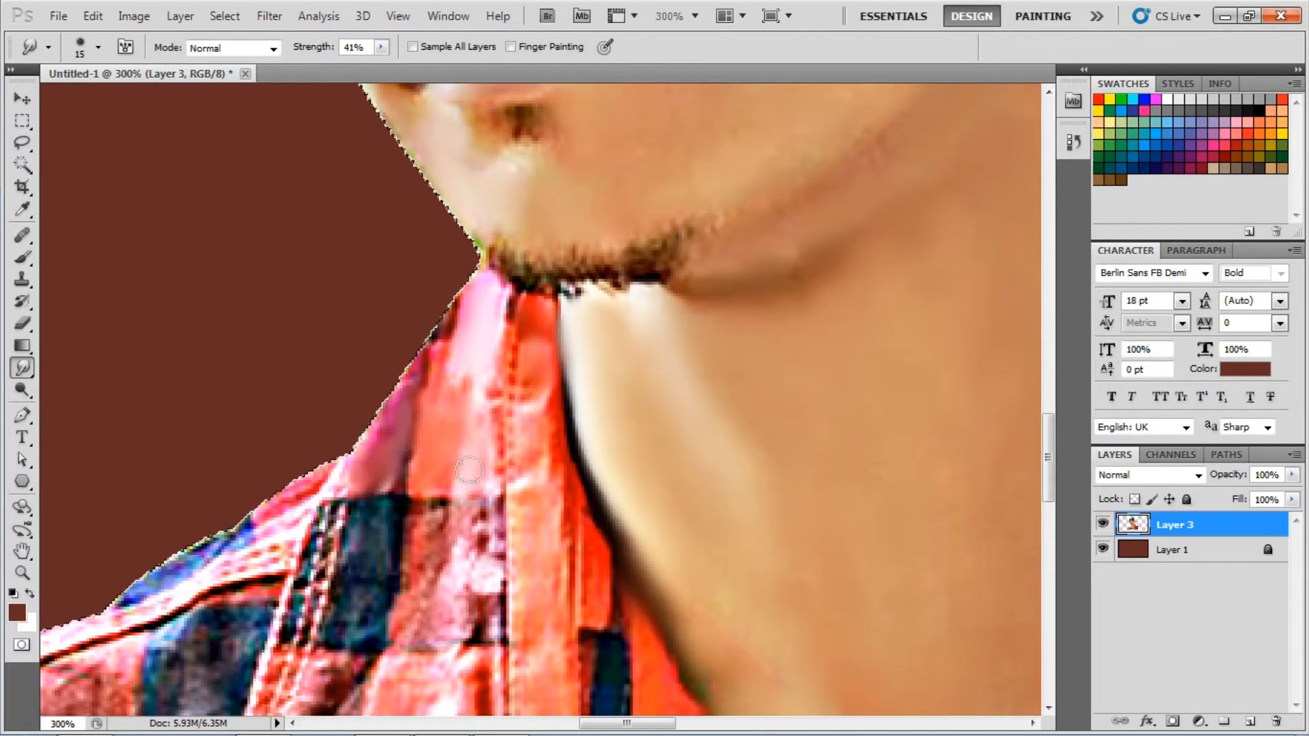
pyautogui.scroll(-6, 459, 462)
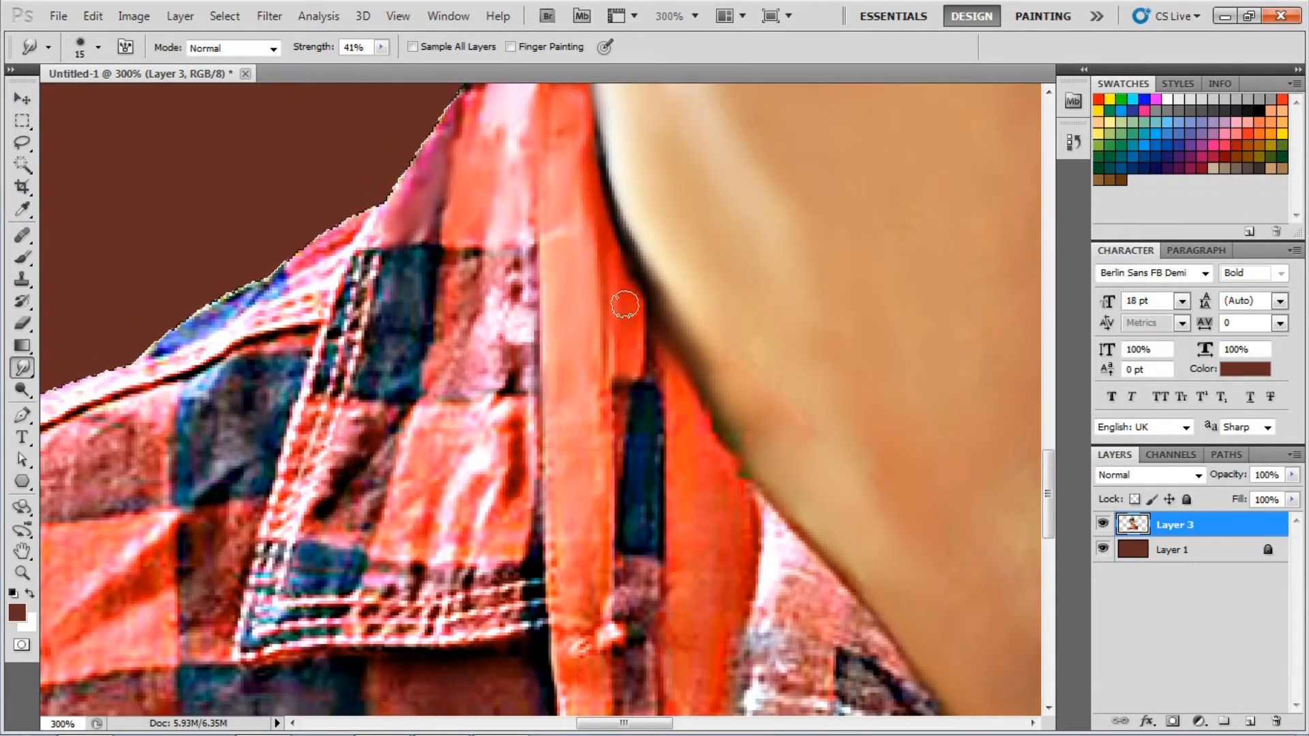
# Set the Smudge strength to 47% and blend the shirt's front placket and inner collar beside the open neck.
pyautogui.press('4')
pyautogui.press('7')
pyautogui.scroll(-3, 626, 305)
pyautogui.hscroll(2, 625, 305)
pyautogui.moveTo(581, 533)
pyautogui.mouseDown()
pyautogui.moveTo(528, 531)
pyautogui.moveTo(558, 589)
pyautogui.moveTo(501, 566)
pyautogui.moveTo(467, 459)
pyautogui.moveTo(696, 414)
pyautogui.moveTo(820, 557)
pyautogui.moveTo(750, 522)
pyautogui.moveTo(661, 576)
pyautogui.mouseUp()
pyautogui.scroll(6, 693, 546)
pyautogui.hscroll(-1, 692, 546)
# Smooth the collar flap, its stitched hem and the checked fabric beneath it with the size 15 Smudge brush.
pyautogui.moveTo(594, 468)
pyautogui.mouseDown()
pyautogui.moveTo(579, 356)
pyautogui.moveTo(570, 409)
pyautogui.mouseUp()
pyautogui.scroll(3, 570, 409)
pyautogui.scroll(-5, 570, 410)
pyautogui.moveTo(538, 286)
pyautogui.mouseDown()
pyautogui.moveTo(502, 400)
pyautogui.moveTo(454, 293)
pyautogui.moveTo(389, 550)
pyautogui.moveTo(508, 654)
pyautogui.moveTo(450, 602)
pyautogui.moveTo(497, 453)
pyautogui.moveTo(586, 532)
pyautogui.mouseUp()
pyautogui.moveTo(535, 479); pyautogui.dragTo(725, 343)
pyautogui.moveTo(614, 157)
pyautogui.mouseDown()
pyautogui.moveTo(445, 270)
pyautogui.moveTo(289, 319)
pyautogui.moveTo(191, 465)
pyautogui.moveTo(159, 664)
pyautogui.moveTo(235, 376)
pyautogui.moveTo(592, 227)
pyautogui.moveTo(597, 245)
pyautogui.moveTo(547, 343)
pyautogui.moveTo(492, 356)
pyautogui.moveTo(578, 267)
pyautogui.moveTo(474, 380)
pyautogui.moveTo(328, 392)
pyautogui.moveTo(243, 424)
pyautogui.moveTo(213, 488)
pyautogui.moveTo(244, 500)
pyautogui.moveTo(274, 544)
pyautogui.moveTo(316, 546)
pyautogui.moveTo(402, 445)
pyautogui.moveTo(511, 401)
pyautogui.moveTo(538, 428)
pyautogui.moveTo(410, 447)
pyautogui.moveTo(419, 322)
pyautogui.mouseUp()
pyautogui.scroll(-5, 409, 350)
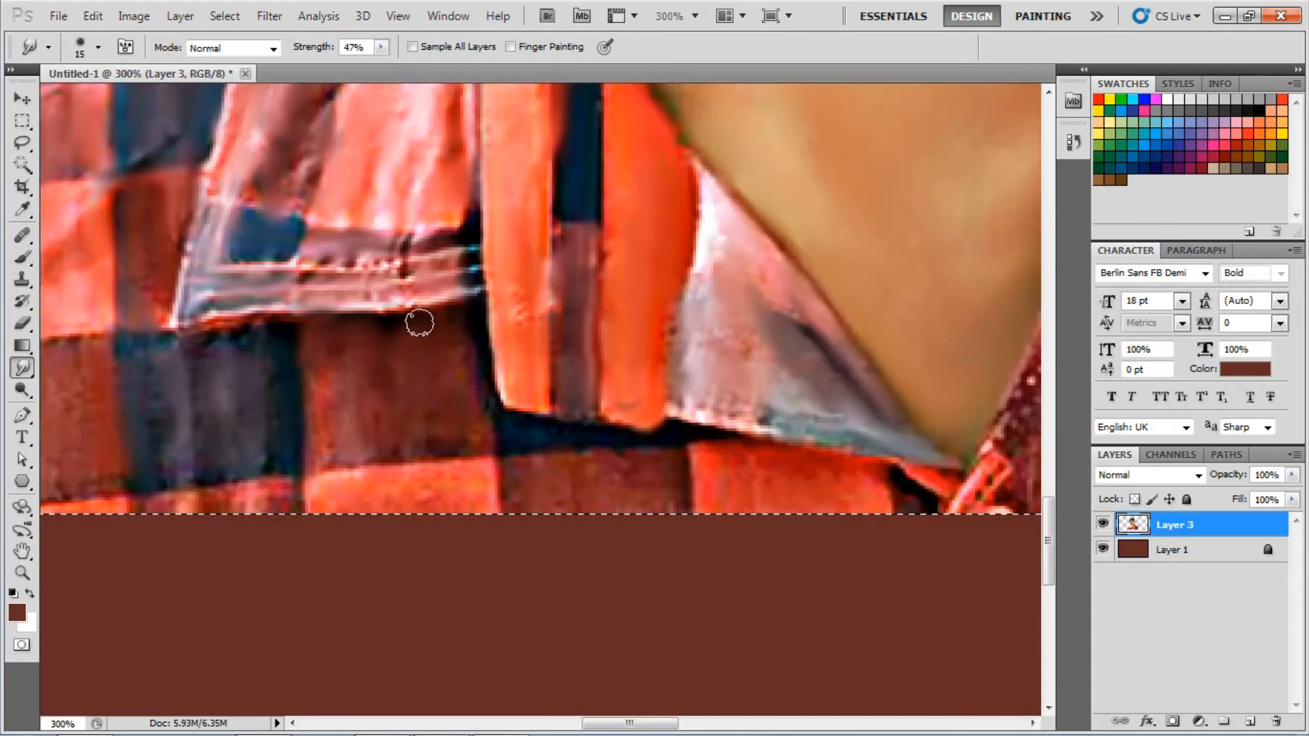
# Smudge the top of the collar below the ear, the placket beneath it and the inner lapel at the V-neck.
pyautogui.scroll(15, 420, 322)
pyautogui.hscroll(10, 546, 341)
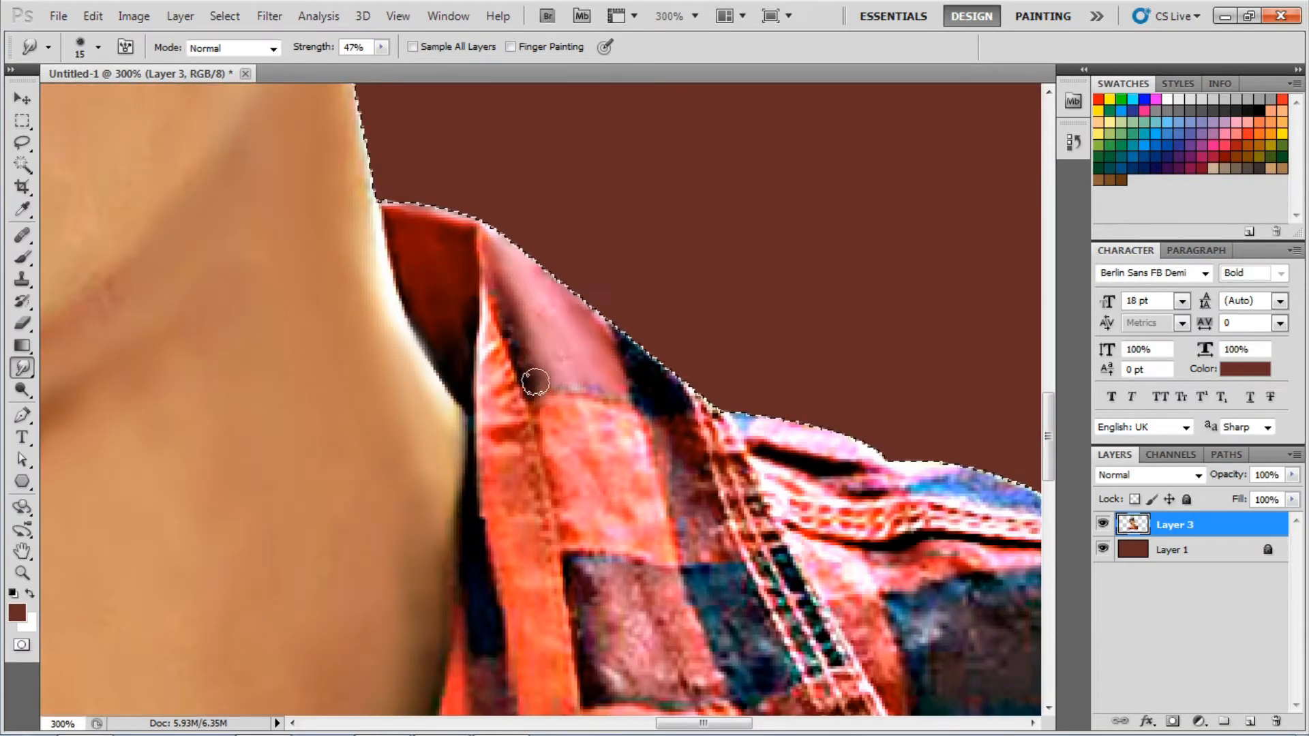
pyautogui.scroll(-7, 535, 382)
pyautogui.scroll(-3, 535, 379)
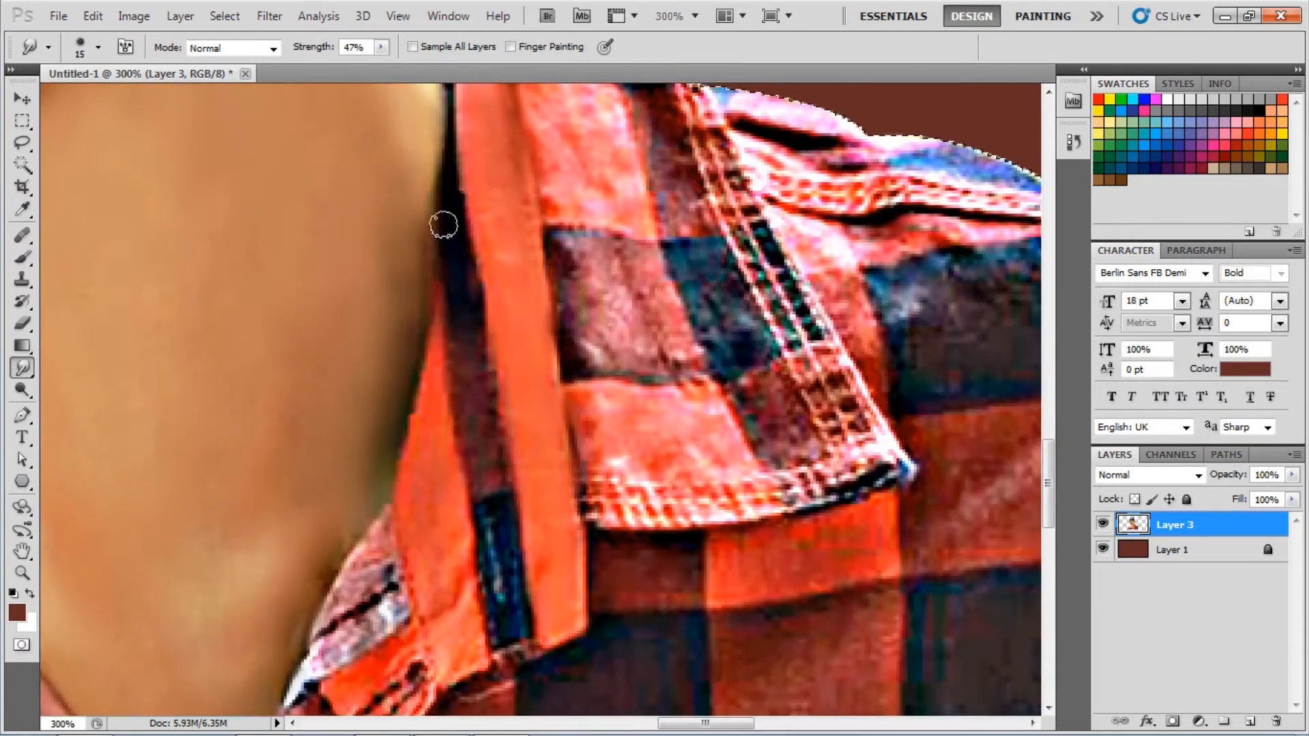
pyautogui.scroll(-5, 459, 304)
pyautogui.moveTo(470, 382)
pyautogui.mouseDown()
pyautogui.moveTo(382, 423)
pyautogui.moveTo(334, 518)
pyautogui.mouseUp()
pyautogui.moveTo(508, 429); pyautogui.dragTo(564, 354)
pyautogui.scroll(-6, 564, 354)
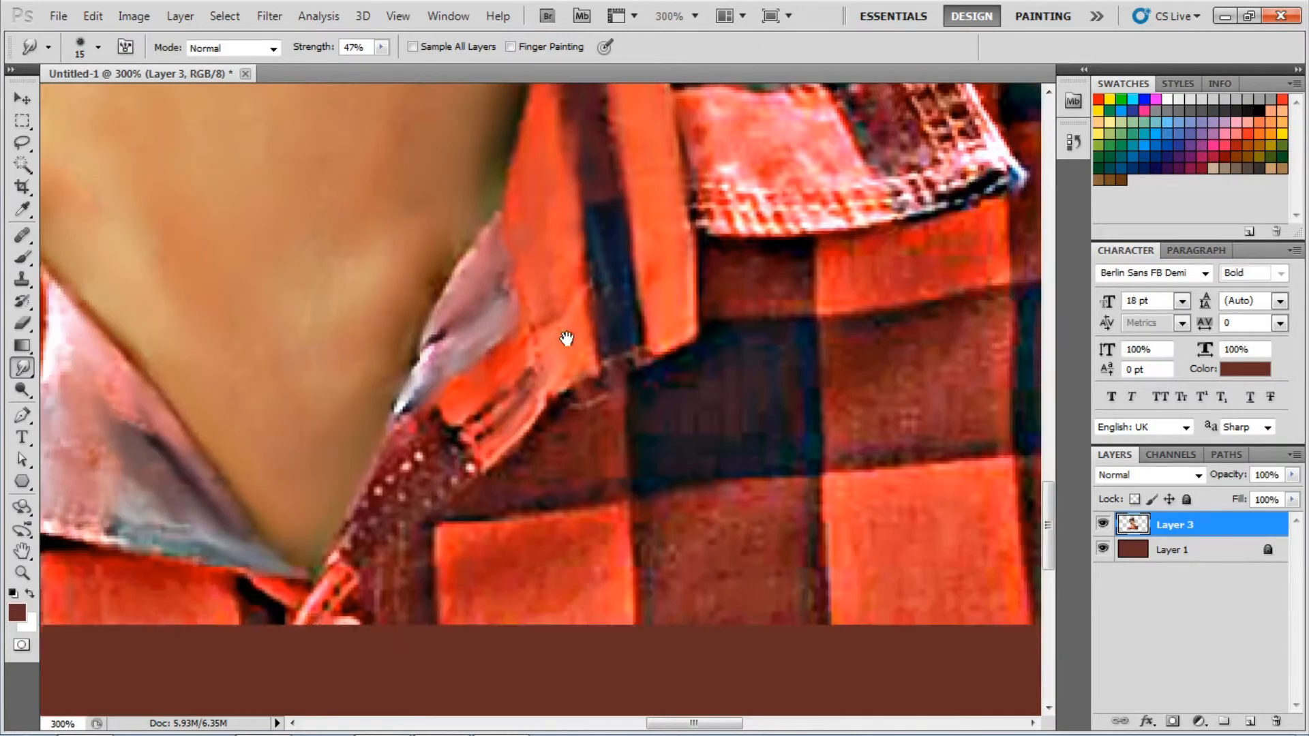
# Blend the collar flap, its stitching, and the shoulder seam and checks beside it on the ear side.
pyautogui.scroll(12, 496, 380)
pyautogui.moveTo(549, 385); pyautogui.dragTo(547, 422)
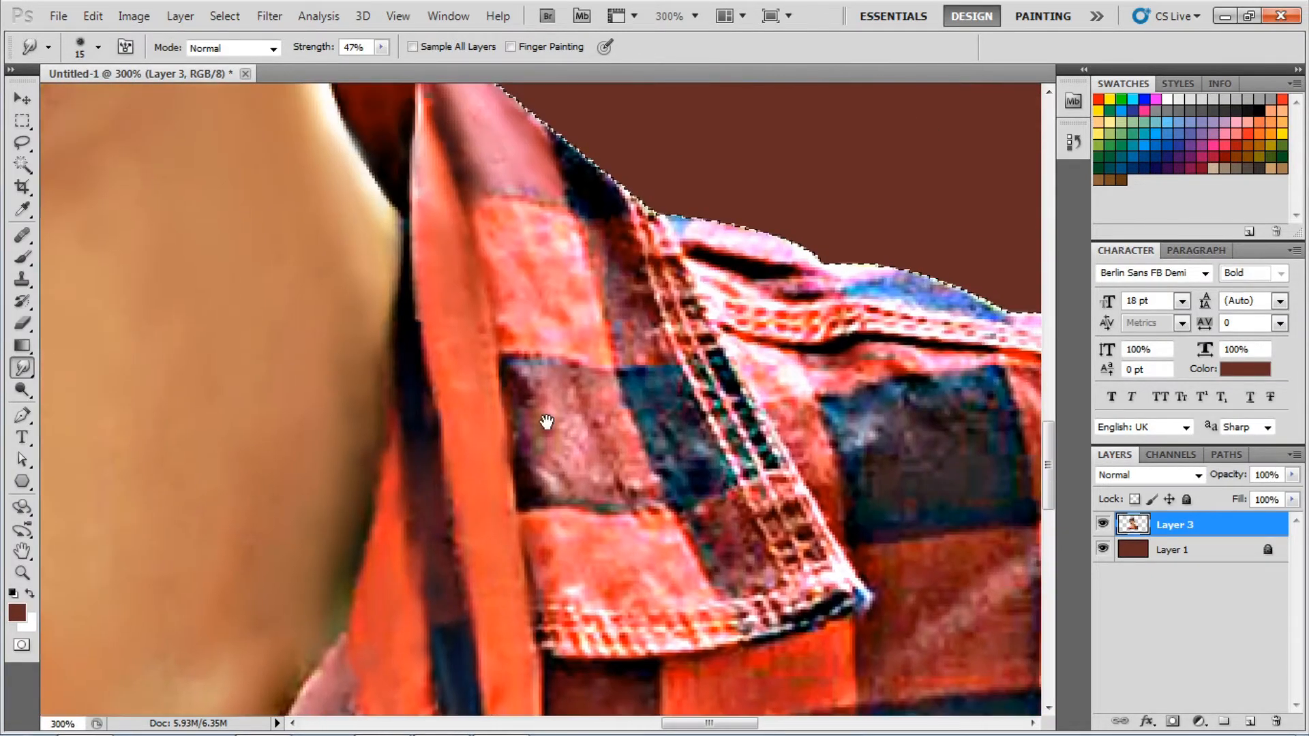
pyautogui.moveTo(668, 362); pyautogui.dragTo(641, 225)
pyautogui.moveTo(747, 211); pyautogui.dragTo(584, 189)
pyautogui.moveTo(641, 239)
pyautogui.mouseDown()
pyautogui.moveTo(829, 276)
pyautogui.moveTo(532, 259)
pyautogui.moveTo(853, 306)
pyautogui.moveTo(883, 492)
pyautogui.moveTo(757, 362)
pyautogui.moveTo(676, 409)
pyautogui.moveTo(600, 355)
pyautogui.moveTo(522, 384)
pyautogui.moveTo(409, 382)
pyautogui.moveTo(478, 344)
pyautogui.moveTo(395, 484)
pyautogui.moveTo(382, 338)
pyautogui.mouseUp()
pyautogui.moveTo(382, 337)
pyautogui.mouseDown()
pyautogui.moveTo(414, 445)
pyautogui.moveTo(660, 434)
pyautogui.moveTo(471, 392)
pyautogui.moveTo(355, 426)
pyautogui.mouseUp()
pyautogui.moveTo(729, 422); pyautogui.dragTo(685, 524)
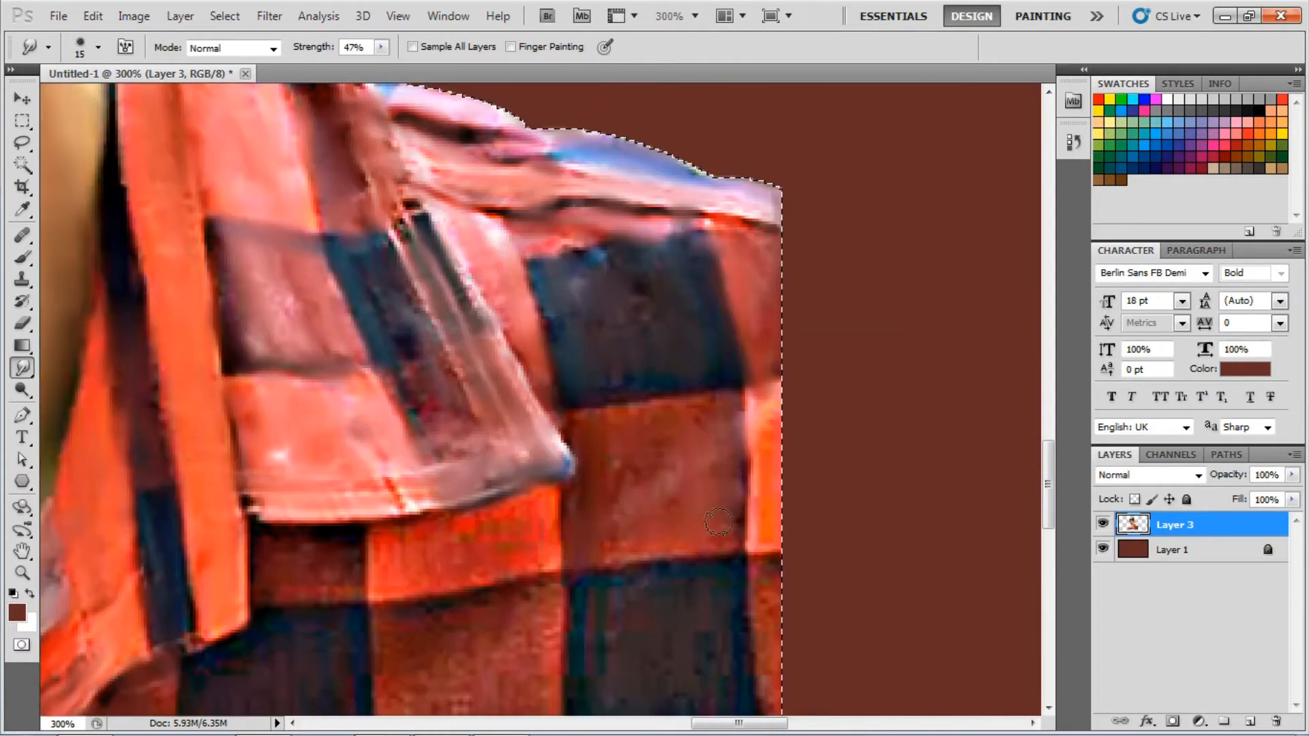
# Raise the Smudge strength to 65% and smear the shirt's bottom and side edges into the background with a size 70 brush.
pyautogui.hotkey('ctrl', '0')
pyautogui.moveTo(311, 51); pyautogui.dragTo(314, 52)
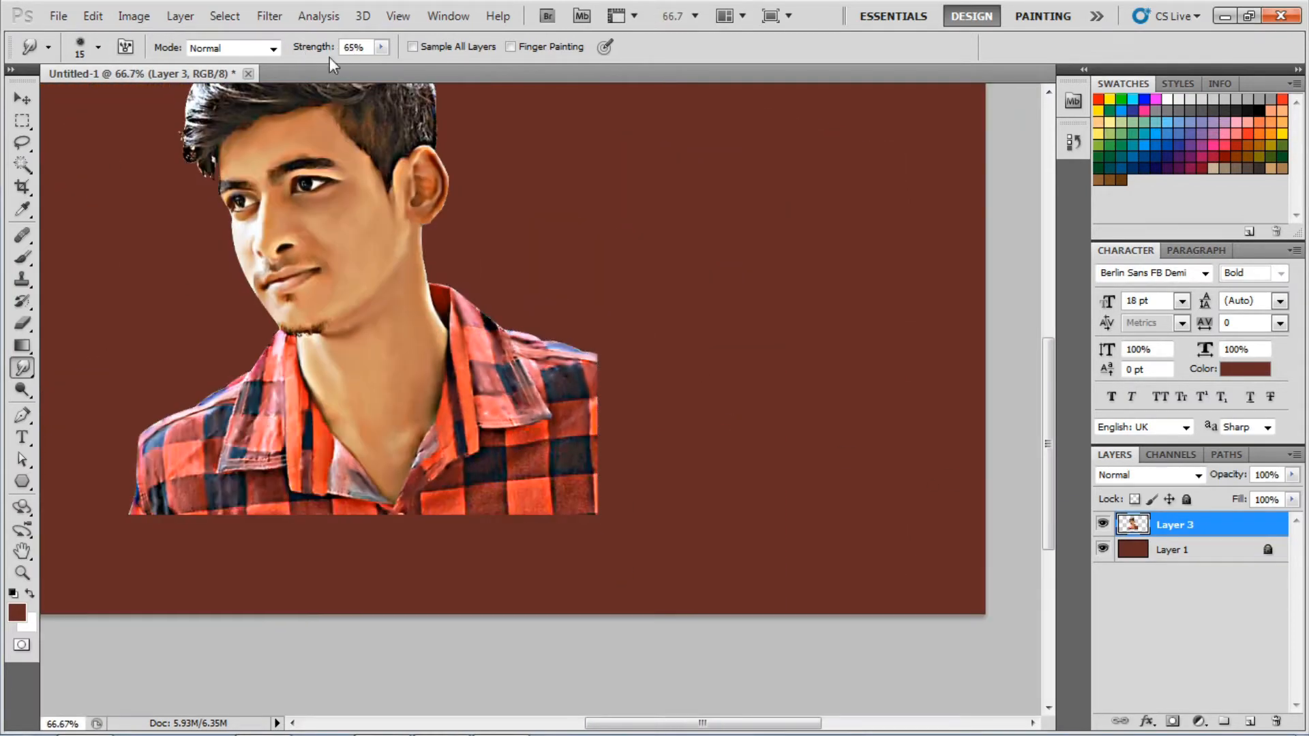
pyautogui.moveTo(591, 456); pyautogui.dragTo(621, 519)
pyautogui.moveTo(447, 508); pyautogui.dragTo(464, 555)
pyautogui.moveTo(569, 474); pyautogui.dragTo(547, 506)
pyautogui.moveTo(382, 508); pyautogui.dragTo(361, 540)
pyautogui.moveTo(365, 539); pyautogui.dragTo(688, 466)
pyautogui.moveTo(464, 433); pyautogui.dragTo(425, 477)
pyautogui.moveTo(488, 432)
pyautogui.mouseDown()
pyautogui.moveTo(565, 419)
pyautogui.moveTo(658, 468)
pyautogui.mouseUp()
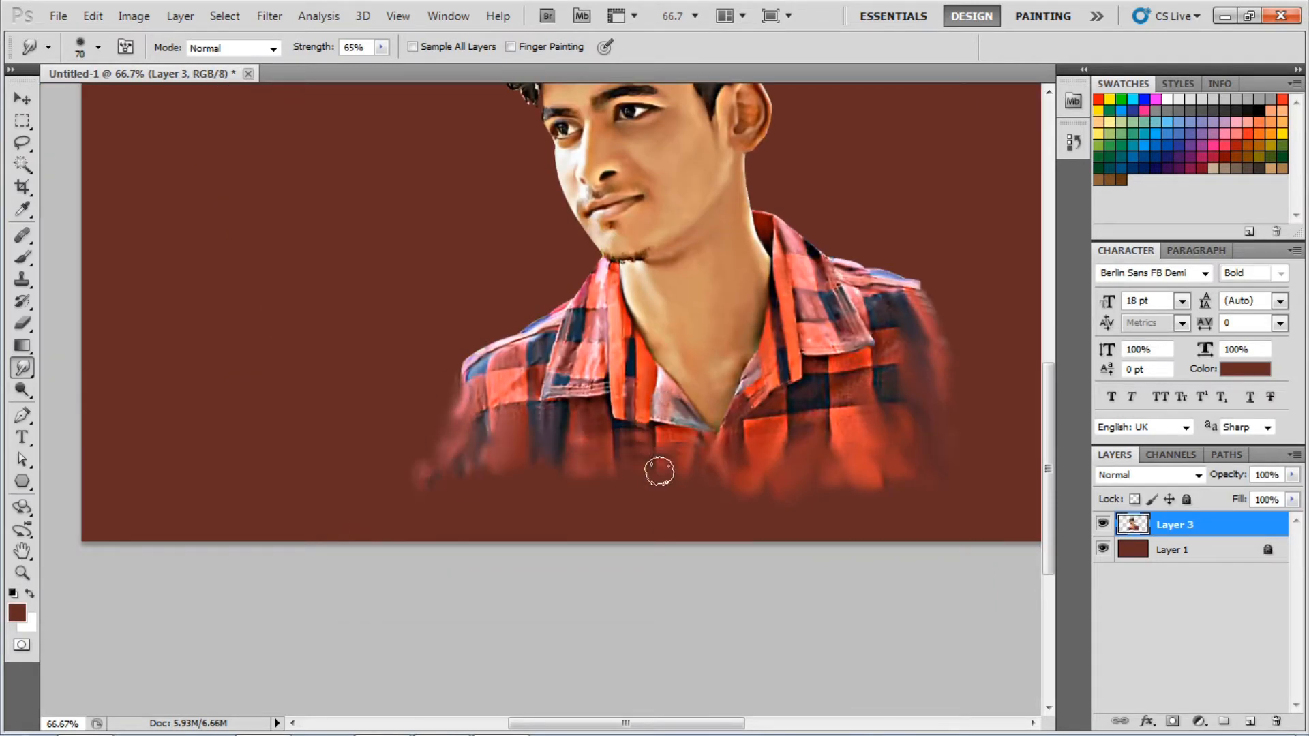
pyautogui.hscroll(3, 657, 468)
pyautogui.press('b')
pyautogui.rightClick(526, 442)
pyautogui.doubleClick(531, 270)
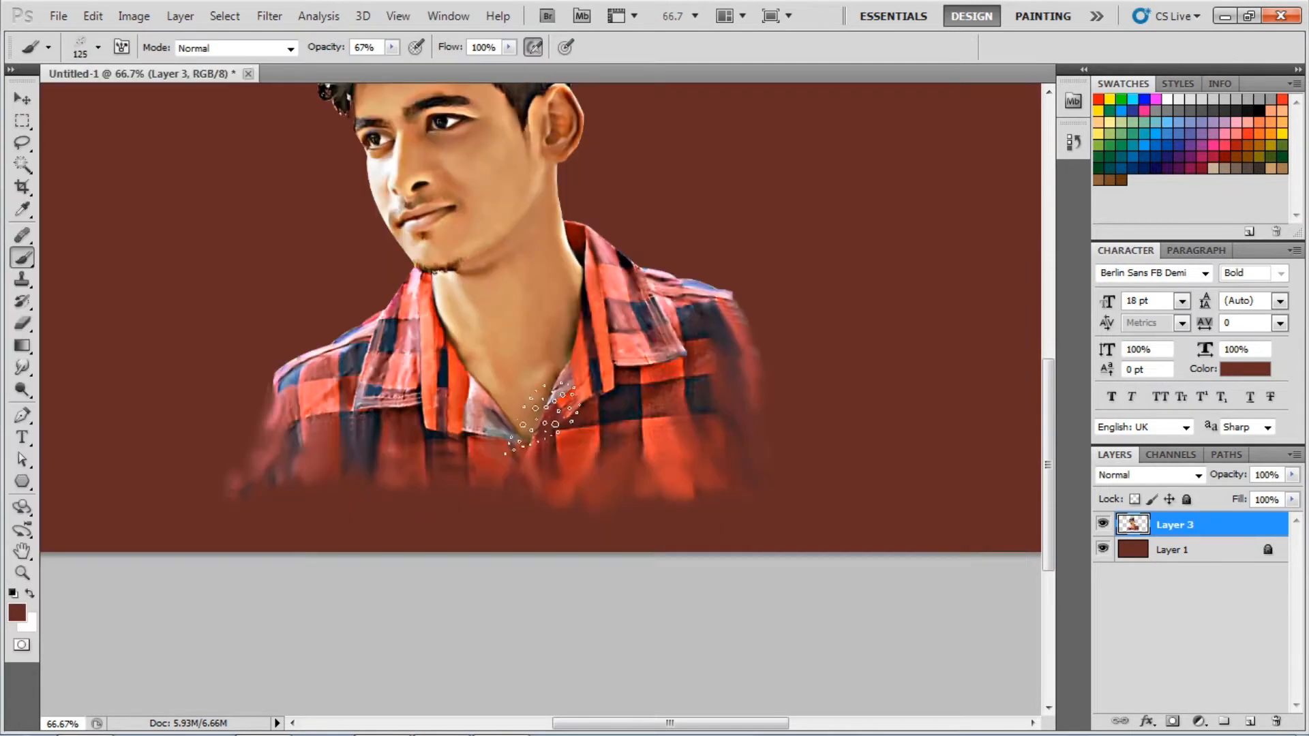
pyautogui.moveTo(724, 426); pyautogui.dragTo(675, 508)
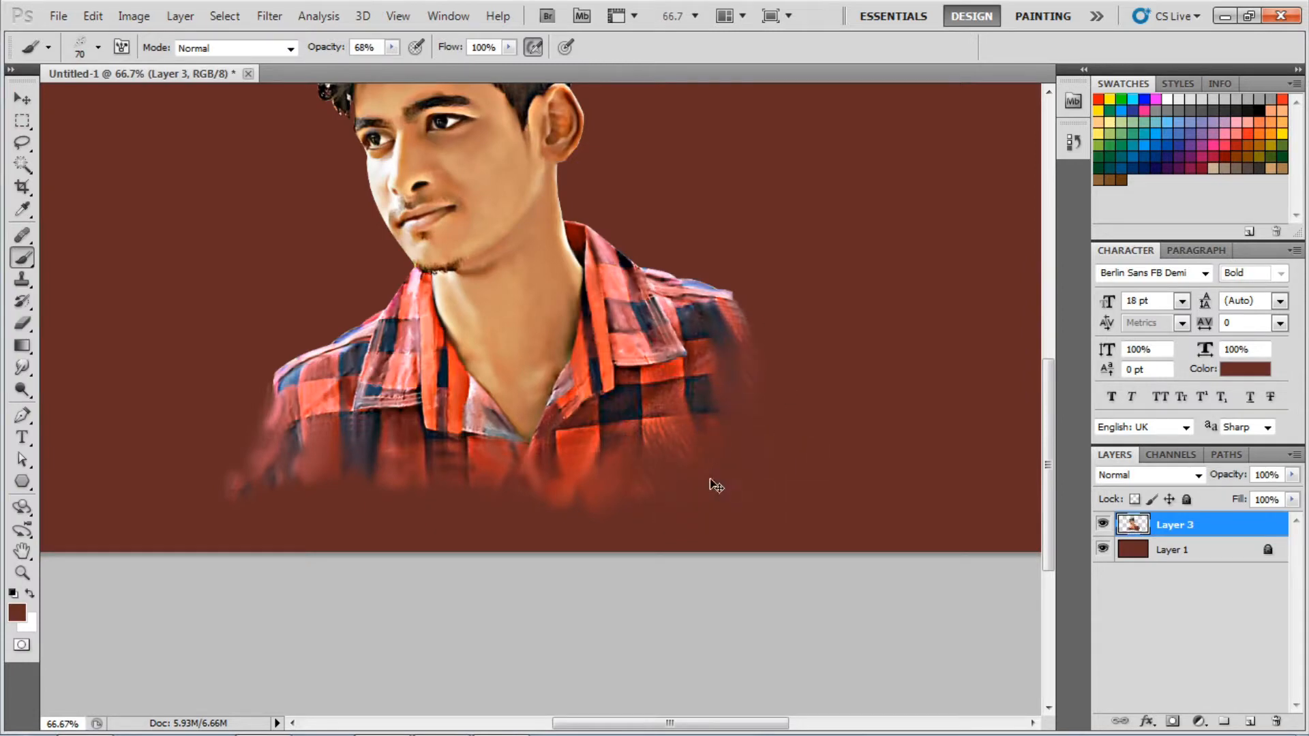
pyautogui.hotkey('ctrl', 'alt', 'z')
pyautogui.hotkey('ctrl', 'alt', 'z')
pyautogui.hotkey('ctrl', 'alt', 'z')
# Smear the shirt's lower edge and shoulders into the background with a size 80 spatter Smudge tip at 65% strength.
pyautogui.click(24, 368)
pyautogui.click(98, 48)
pyautogui.doubleClick(246, 235)
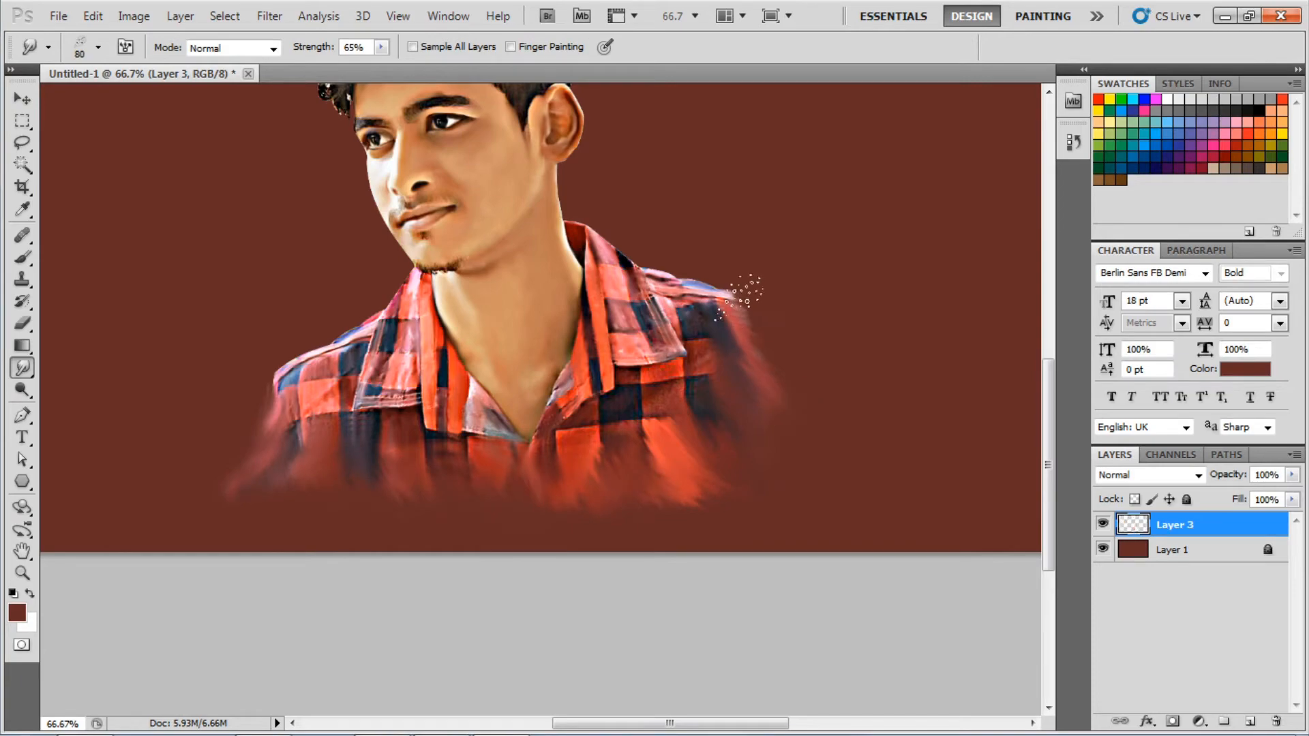
# Set up the Brush tool with a small three-dot tip and a bright cyan-blue foreground colour for the hair.
pyautogui.hotkey('ctrl', '+')
pyautogui.hotkey('ctrl', '+')
pyautogui.press('b')
pyautogui.click(99, 47)
pyautogui.doubleClick(562, 269)
pyautogui.click(25, 618)
pyautogui.click(993, 513)
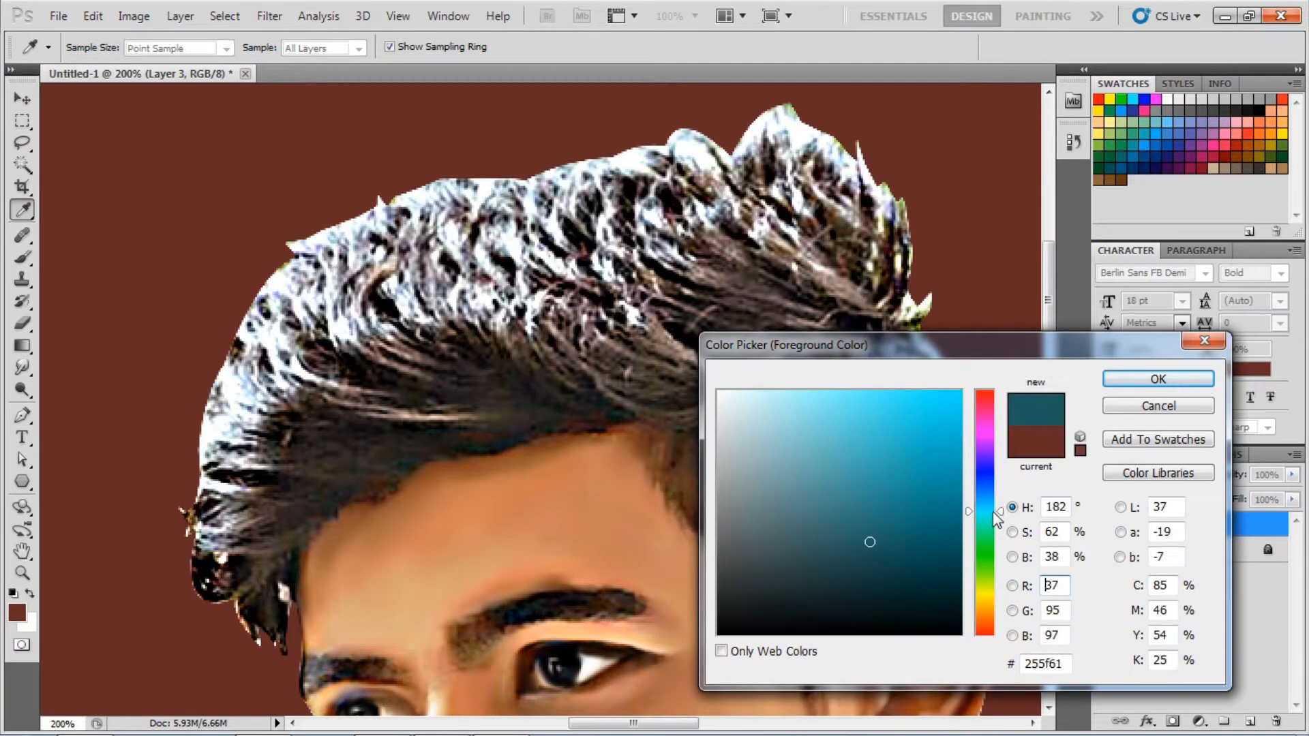
pyautogui.click(958, 394)
pyautogui.press('Return')
# Paint curved cyan strands along the hair flow across the fringe, crown and forehead side of the hair.
pyautogui.hotkey('ctrl', '+')
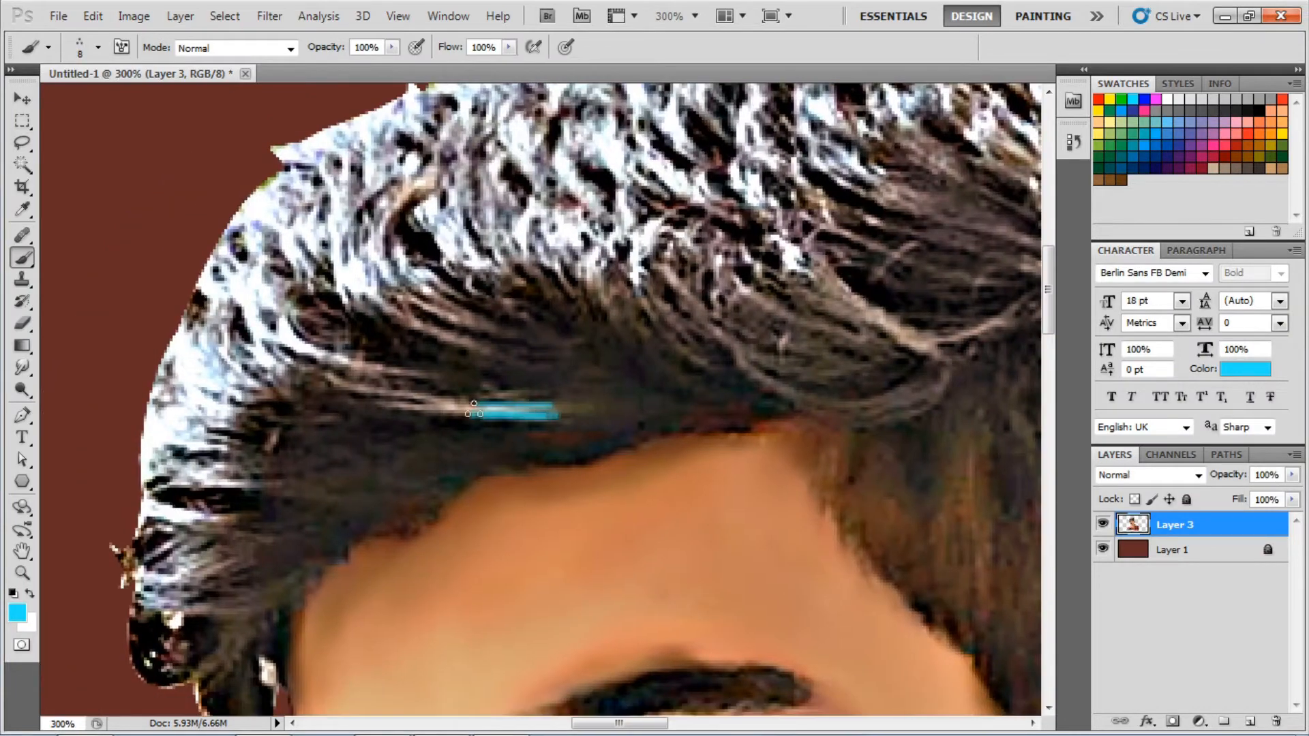
pyautogui.moveTo(474, 409); pyautogui.dragTo(308, 381)
pyautogui.moveTo(419, 376); pyautogui.dragTo(258, 295)
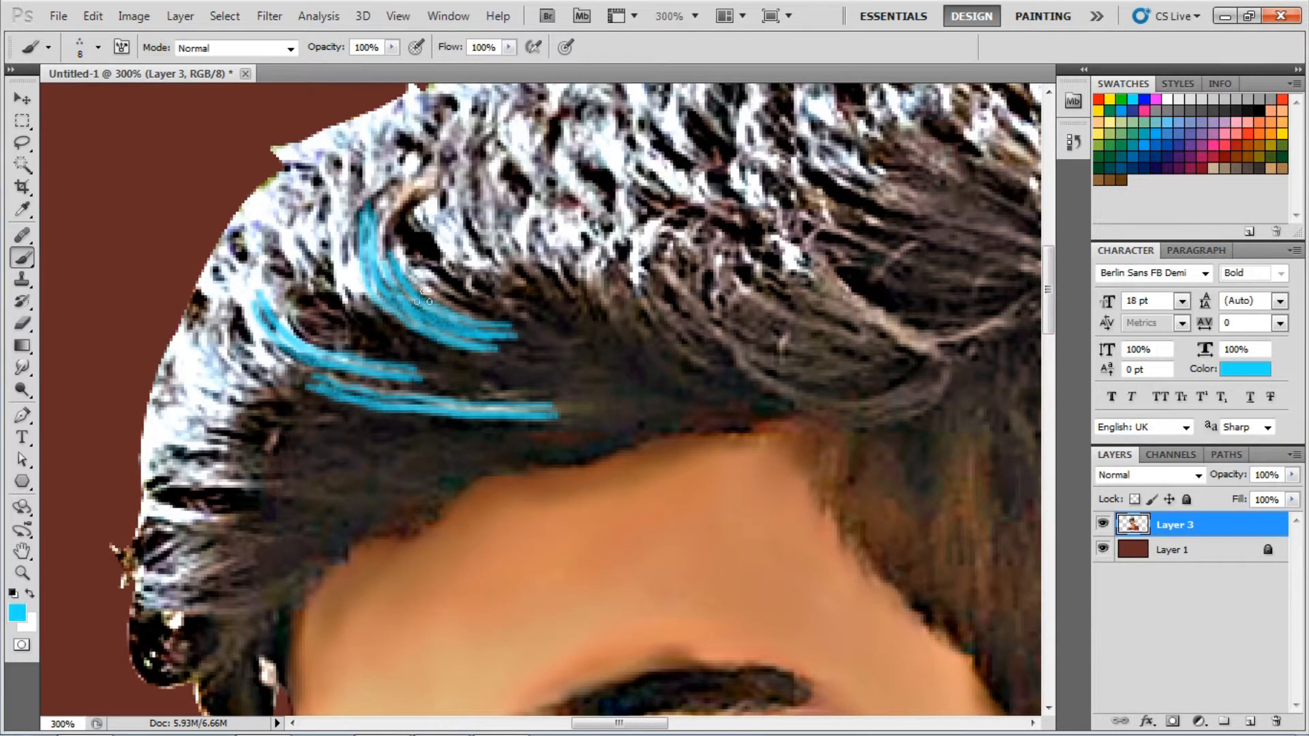
pyautogui.hscroll(3, 818, 409)
pyautogui.scroll(1, 817, 409)
pyautogui.moveTo(808, 407); pyautogui.dragTo(600, 332)
pyautogui.scroll(2, 614, 341)
pyautogui.moveTo(1019, 276); pyautogui.dragTo(887, 116)
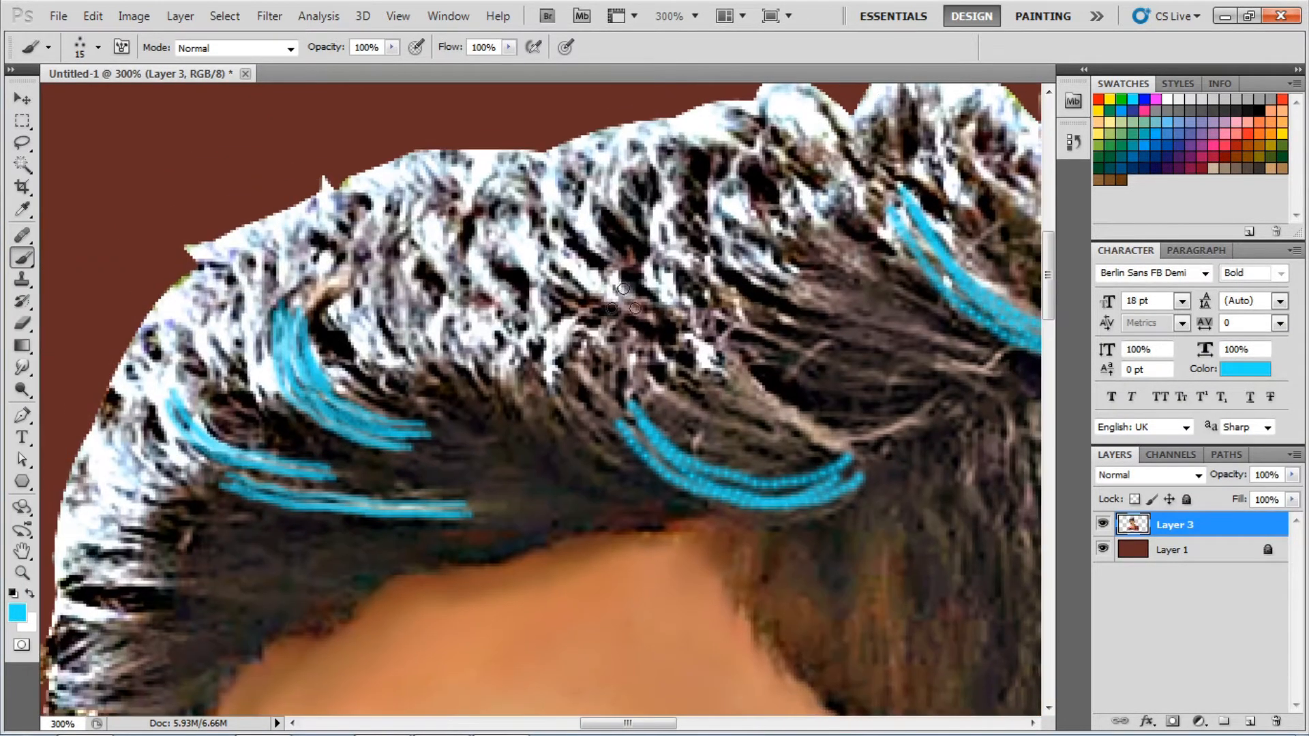
pyautogui.scroll(-5, 568, 328)
pyautogui.hscroll(-8, 568, 327)
pyautogui.moveTo(446, 443); pyautogui.dragTo(339, 404)
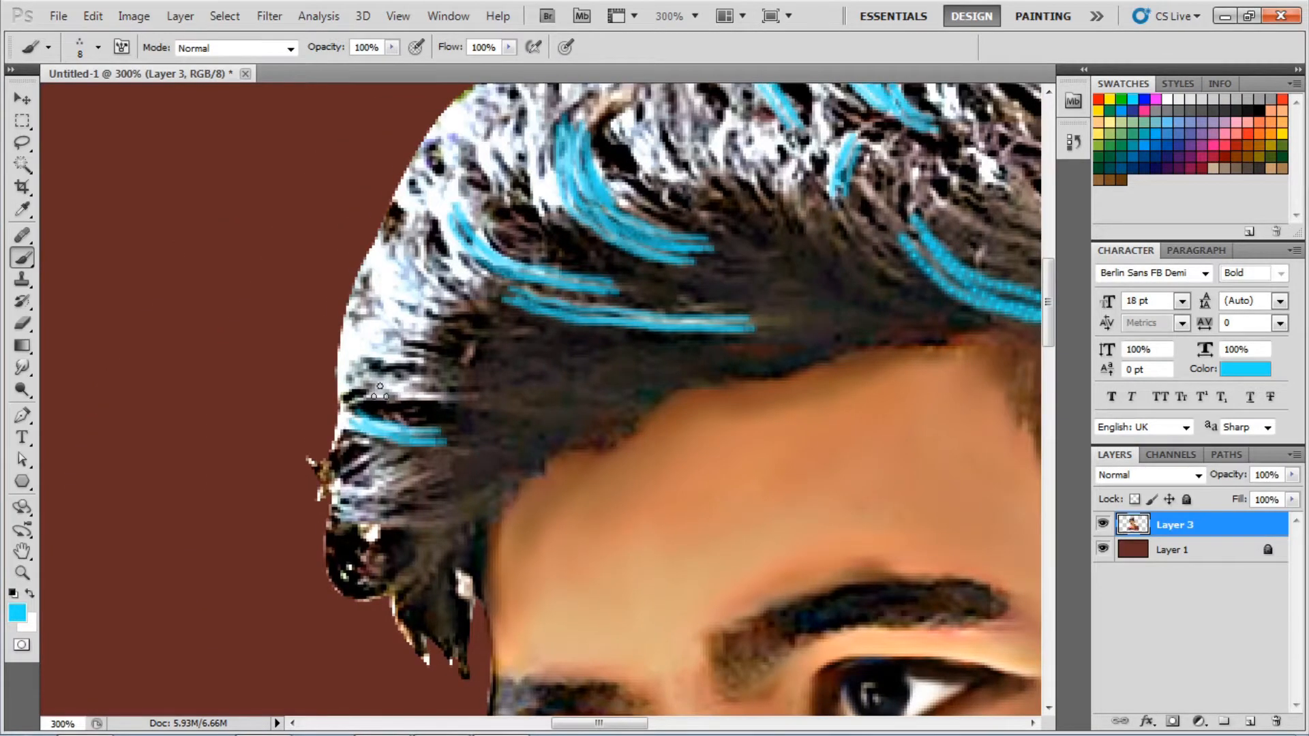
# Change the foreground colour to pink and paint strands beside the cyan ones on the crown and the back of the hair.
pyautogui.click(17, 612)
pyautogui.click(920, 423)
pyautogui.click(1157, 374)
pyautogui.scroll(-4, 545, 341)
pyautogui.hscroll(2, 798, 418)
pyautogui.moveTo(798, 417)
pyautogui.mouseDown()
pyautogui.moveTo(887, 505)
pyautogui.moveTo(723, 464)
pyautogui.mouseUp()
pyautogui.hscroll(4, 549, 477)
pyautogui.scroll(3, 549, 478)
pyautogui.moveTo(675, 380); pyautogui.dragTo(715, 416)
pyautogui.moveTo(624, 307); pyautogui.dragTo(682, 372)
# Add more pink strands through the top and front of the hair with the size 8 brush.
pyautogui.hscroll(-4, 681, 372)
pyautogui.scroll(-2, 682, 372)
pyautogui.moveTo(665, 310); pyautogui.dragTo(716, 382)
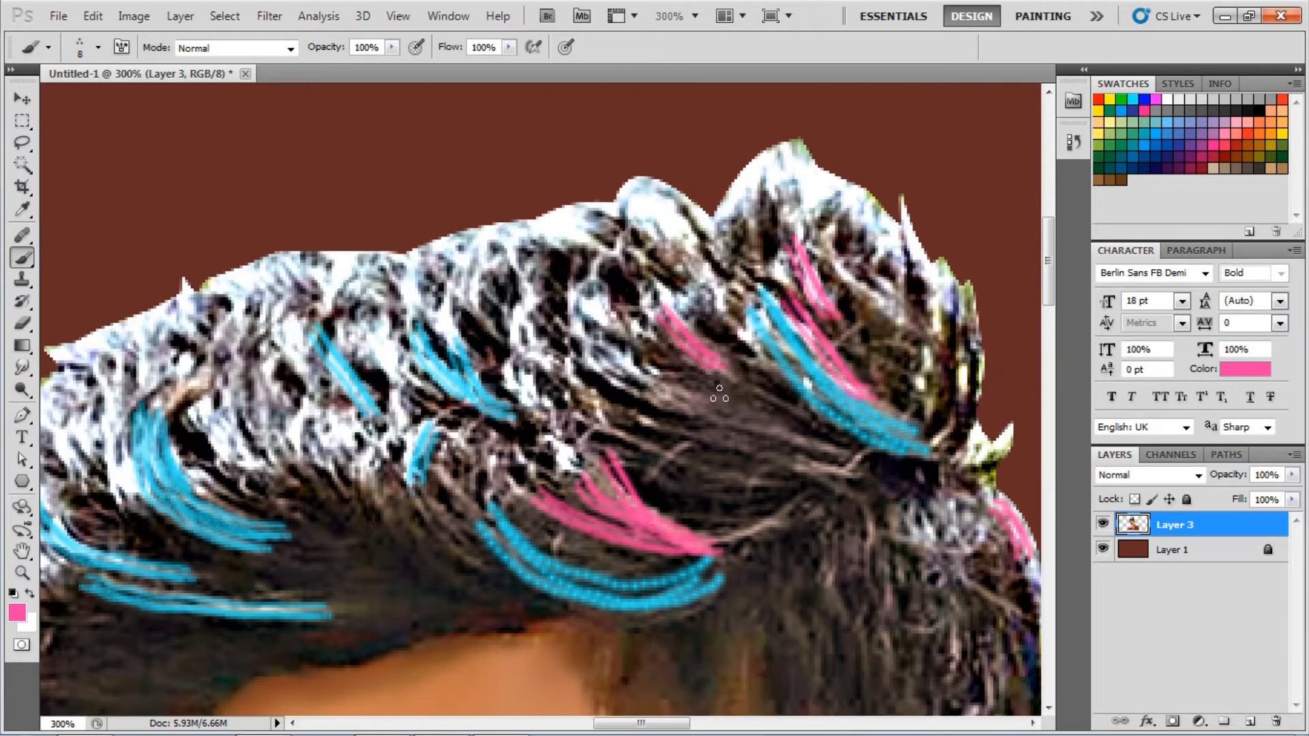
pyautogui.hscroll(-4, 682, 252)
pyautogui.scroll(-6, 641, 287)
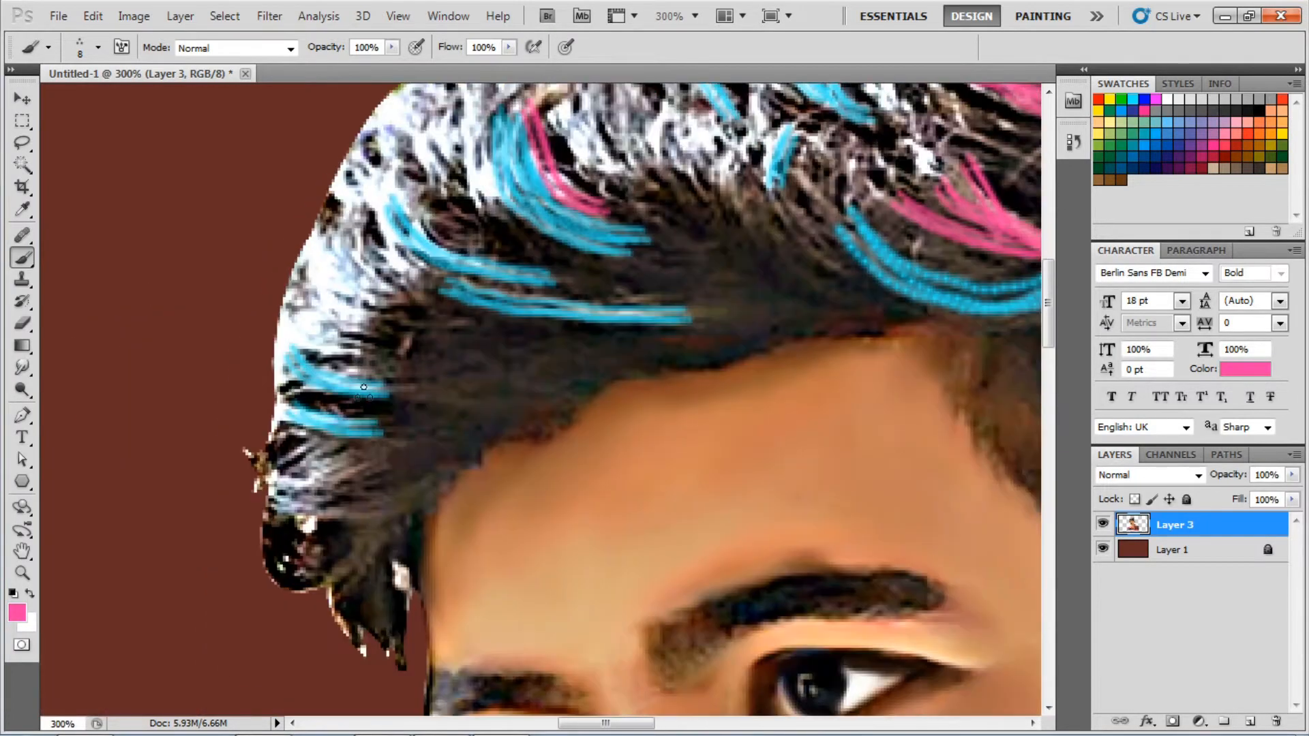
# Smudge the hair at the back of the head with a size 15 spatter tip, raising the strength to 57%.
pyautogui.press('r')
pyautogui.scroll(3, 297, 311)
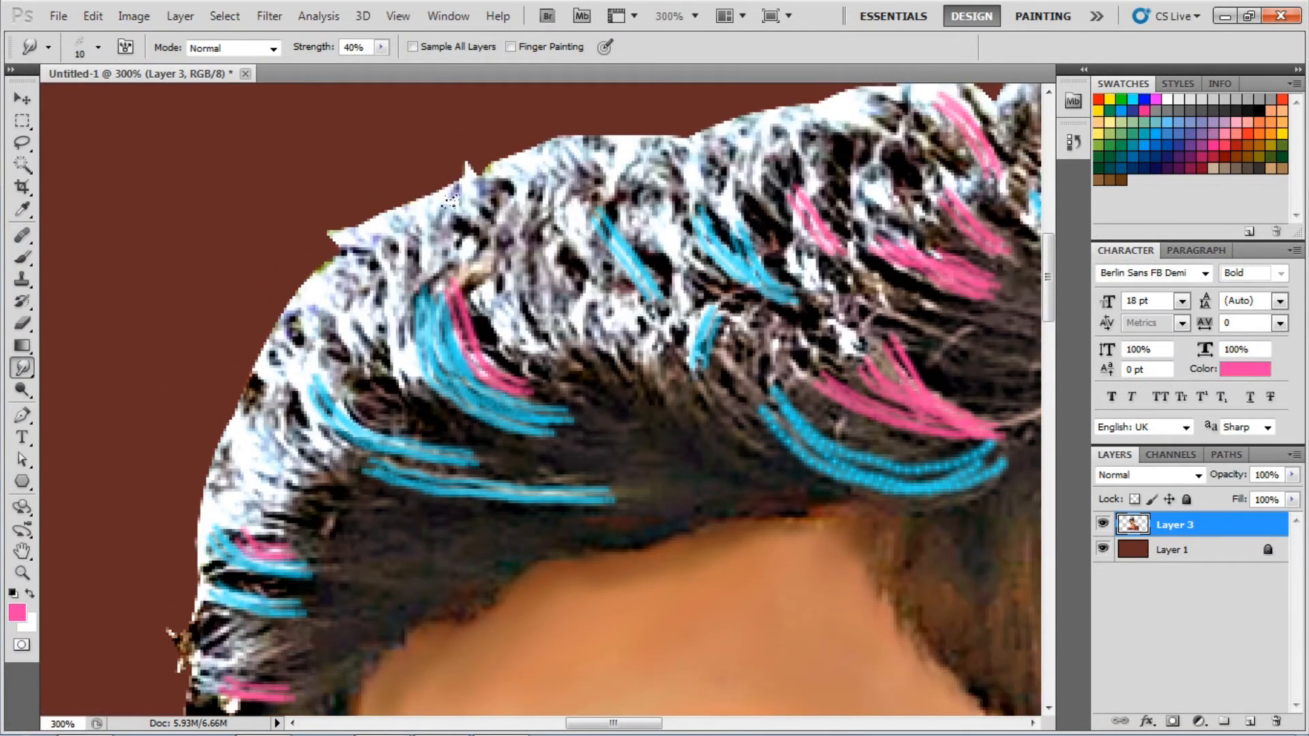
pyautogui.press('[')
pyautogui.hscroll(8, 606, 386)
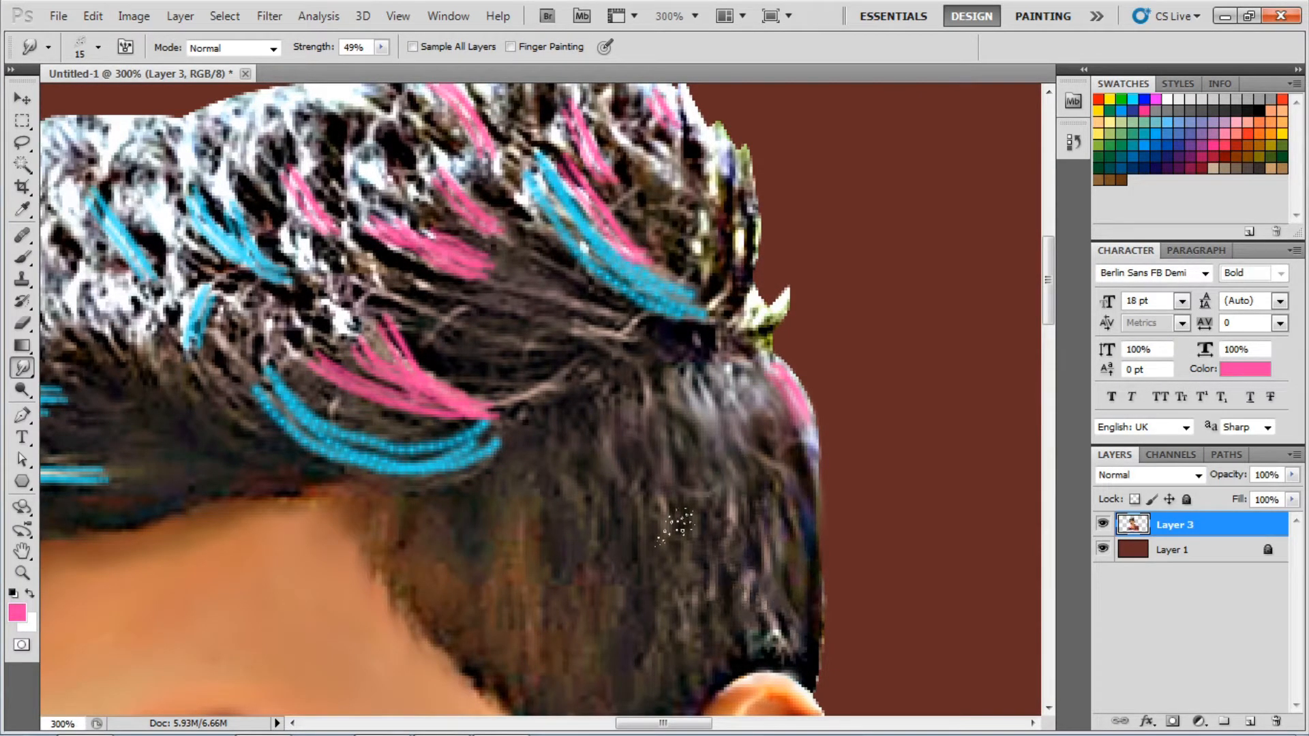
pyautogui.scroll(-2, 433, 502)
pyautogui.hscroll(-1, 501, 474)
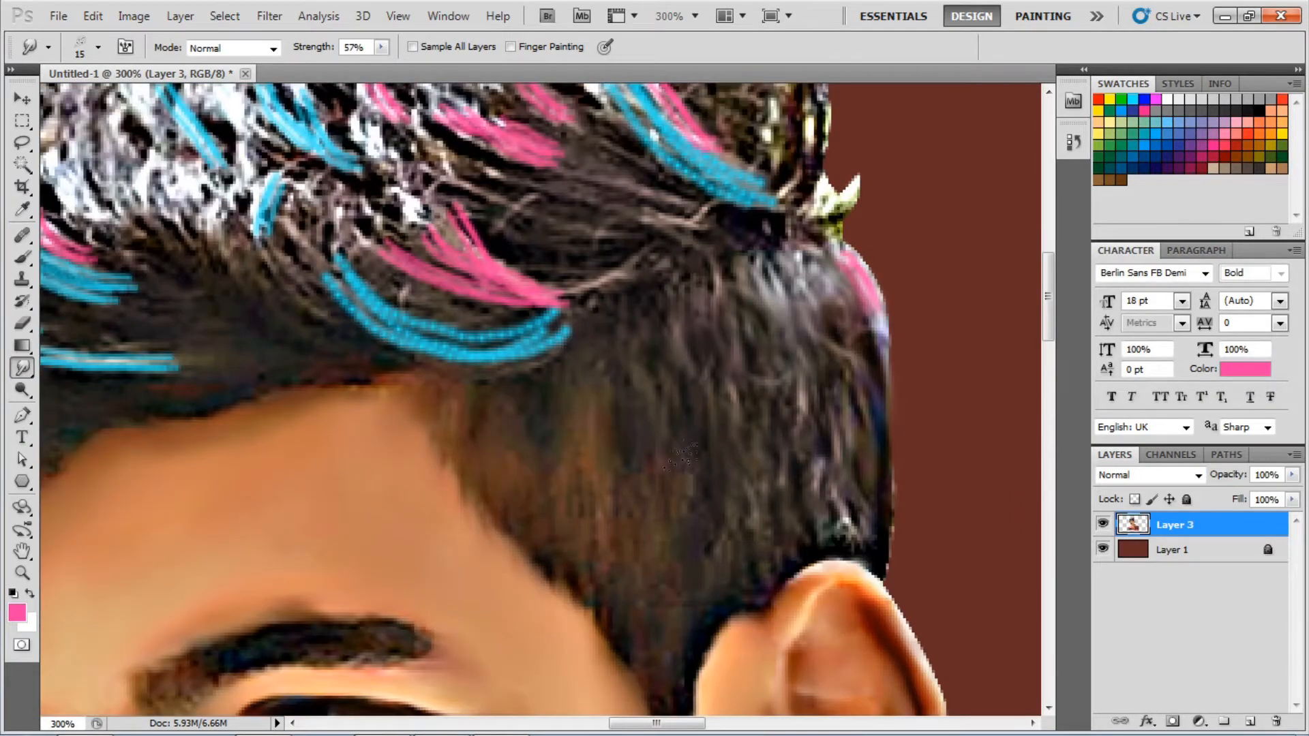
# Review the Smudge brush's tip settings in the Painting workspace and return to the Design workspace.
pyautogui.click(1044, 16)
pyautogui.click(974, 184)
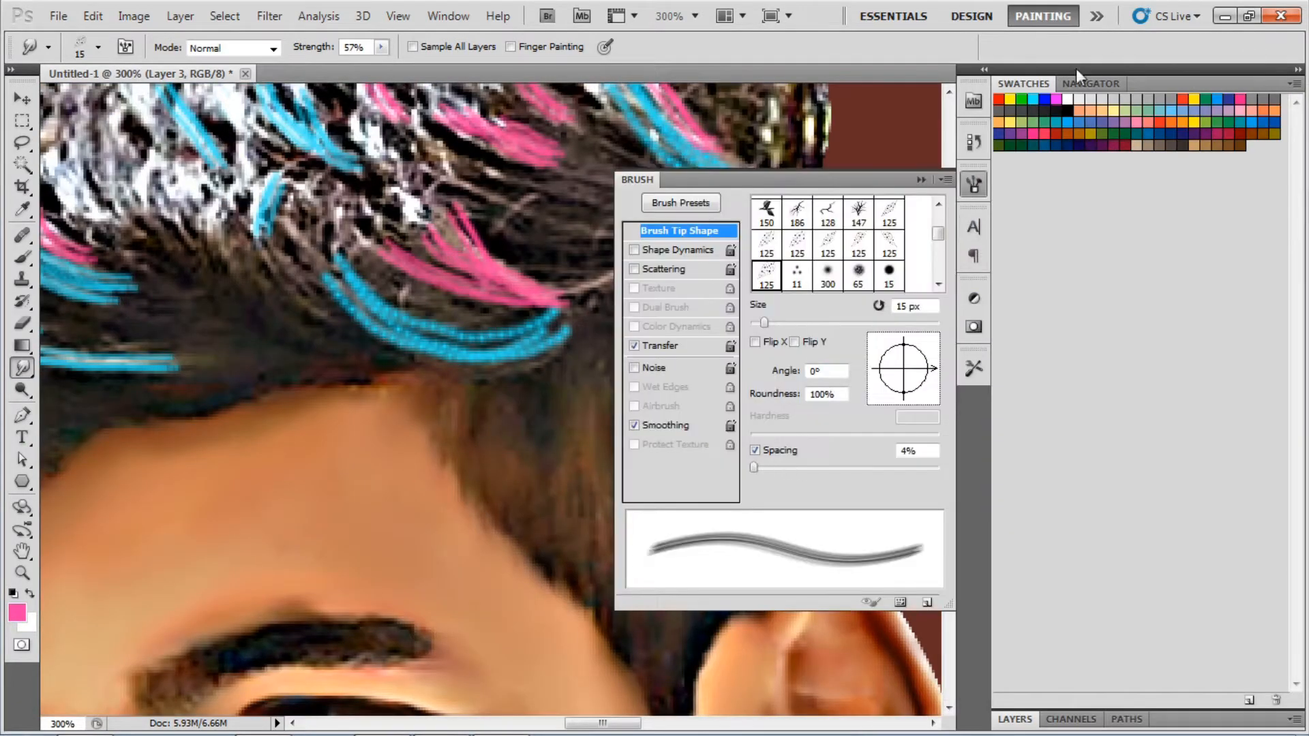
pyautogui.click(972, 15)
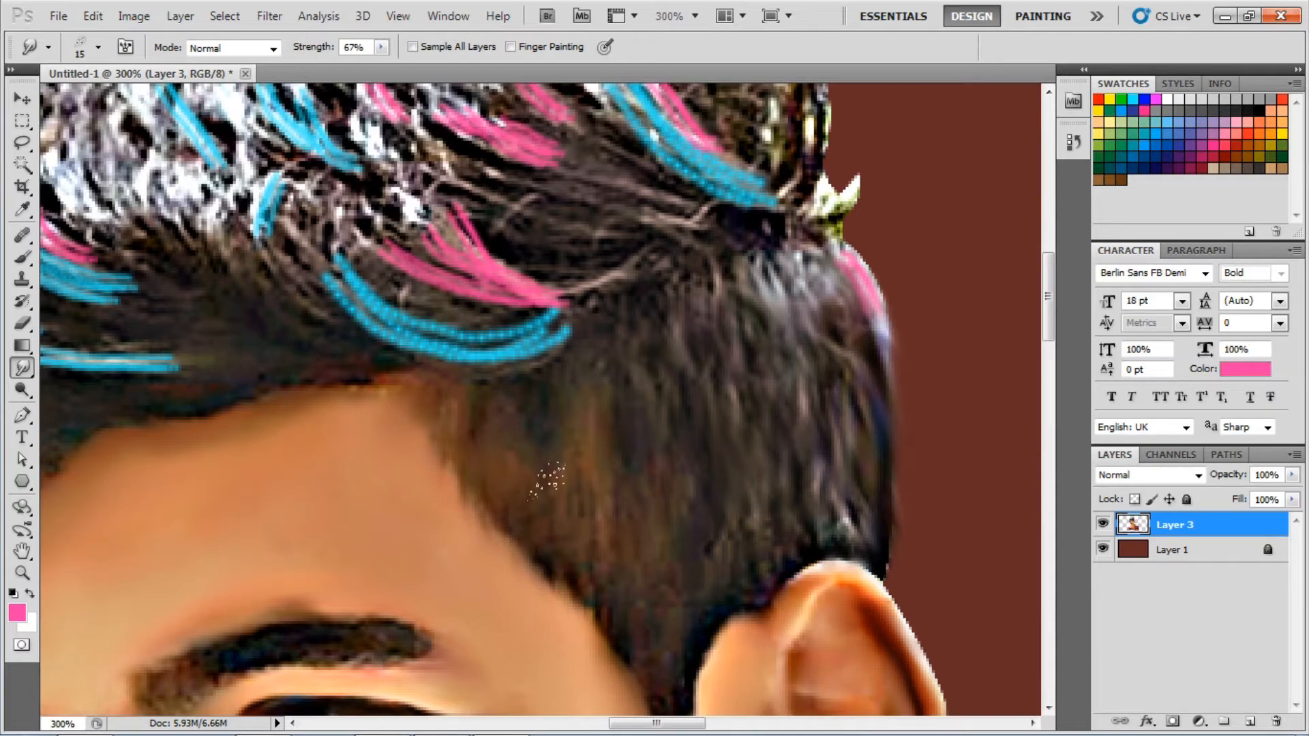
# Blend the side hair, sideburn and temple hairline around the ear, raising the Smudge strength to 76%.
pyautogui.scroll(-2, 798, 504)
pyautogui.hscroll(-1, 798, 505)
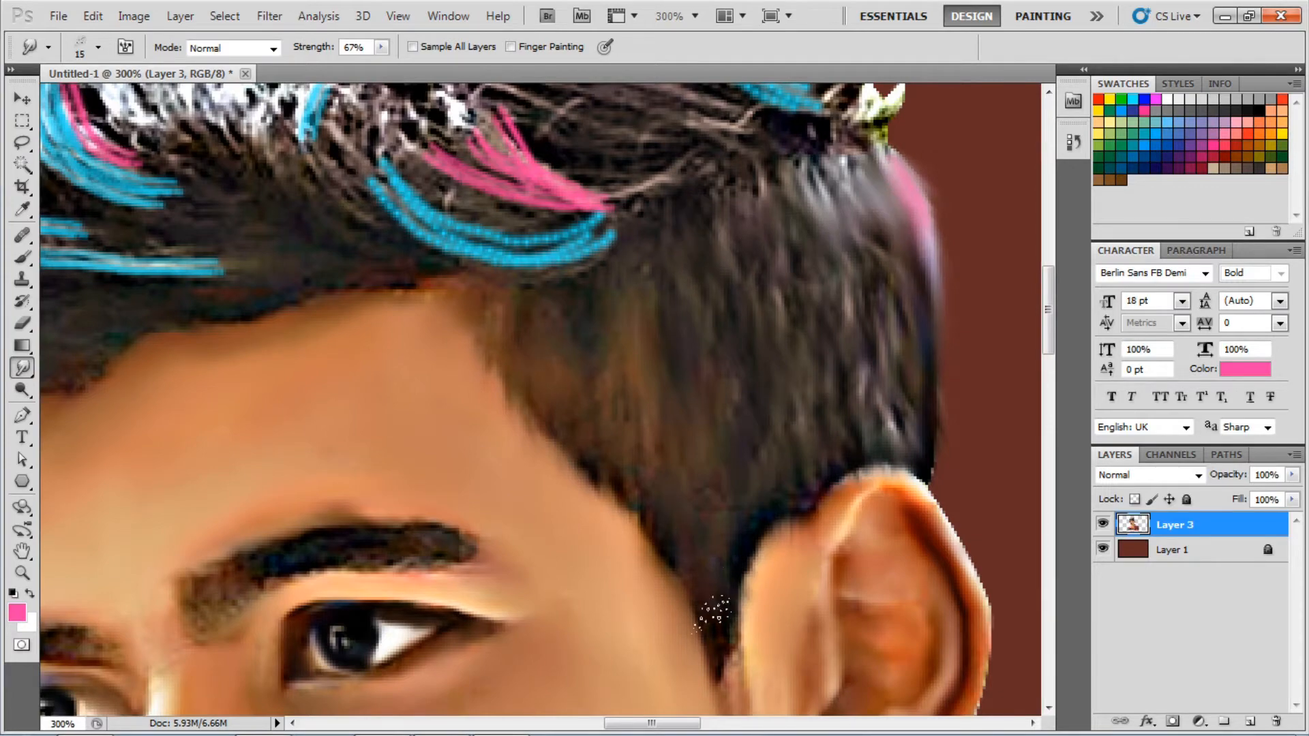
pyautogui.scroll(-3, 712, 614)
pyautogui.hscroll(1, 713, 614)
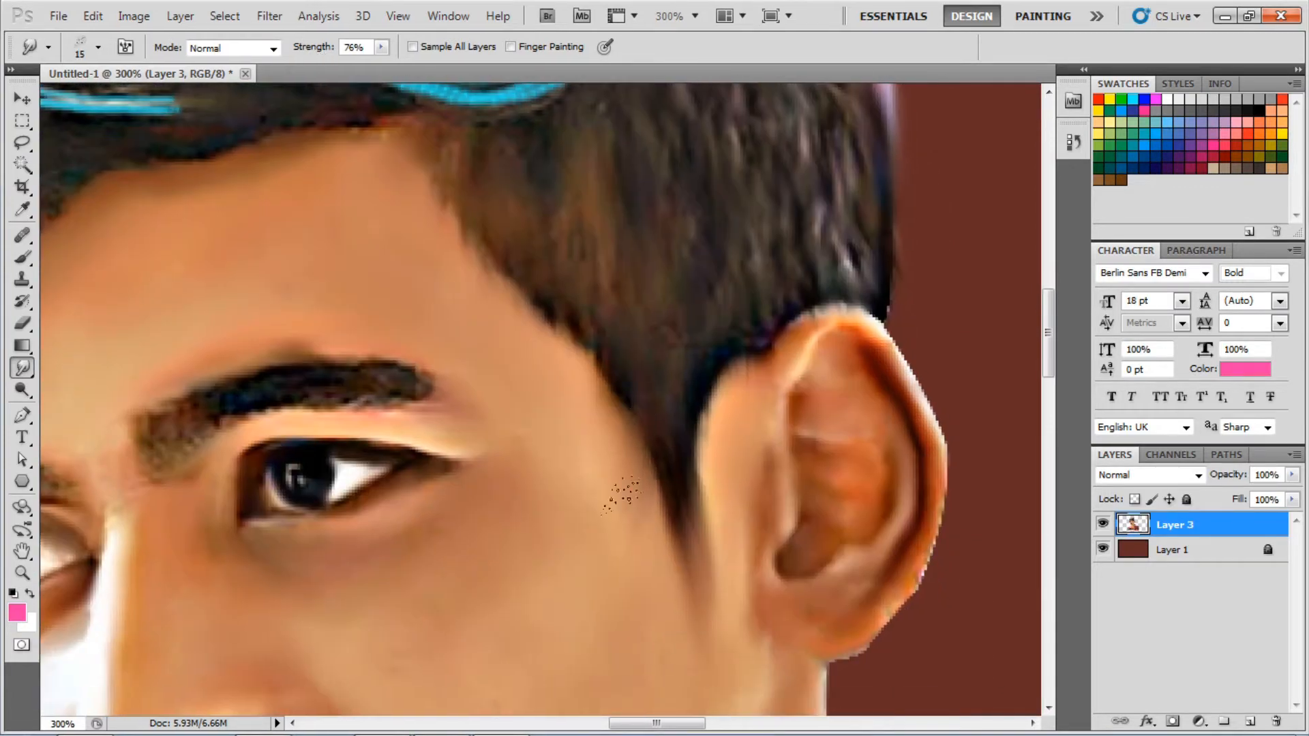
pyautogui.scroll(3, 667, 453)
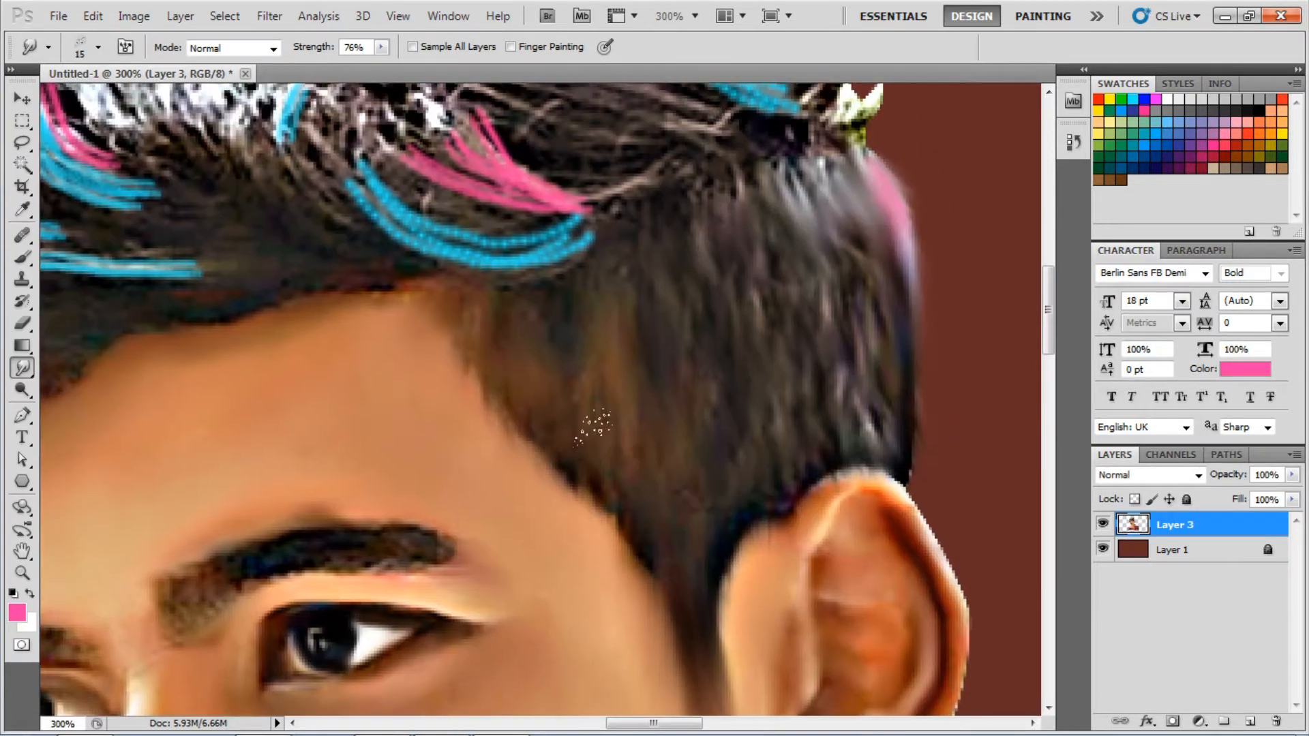
# Feather the eyebrow on the ear side with a size 10 Smudge brush, lowering the strength to 69%.
pyautogui.scroll(-3, 629, 445)
pyautogui.hscroll(-2, 435, 473)
pyautogui.scroll(1, 197, 418)
pyautogui.press('[')
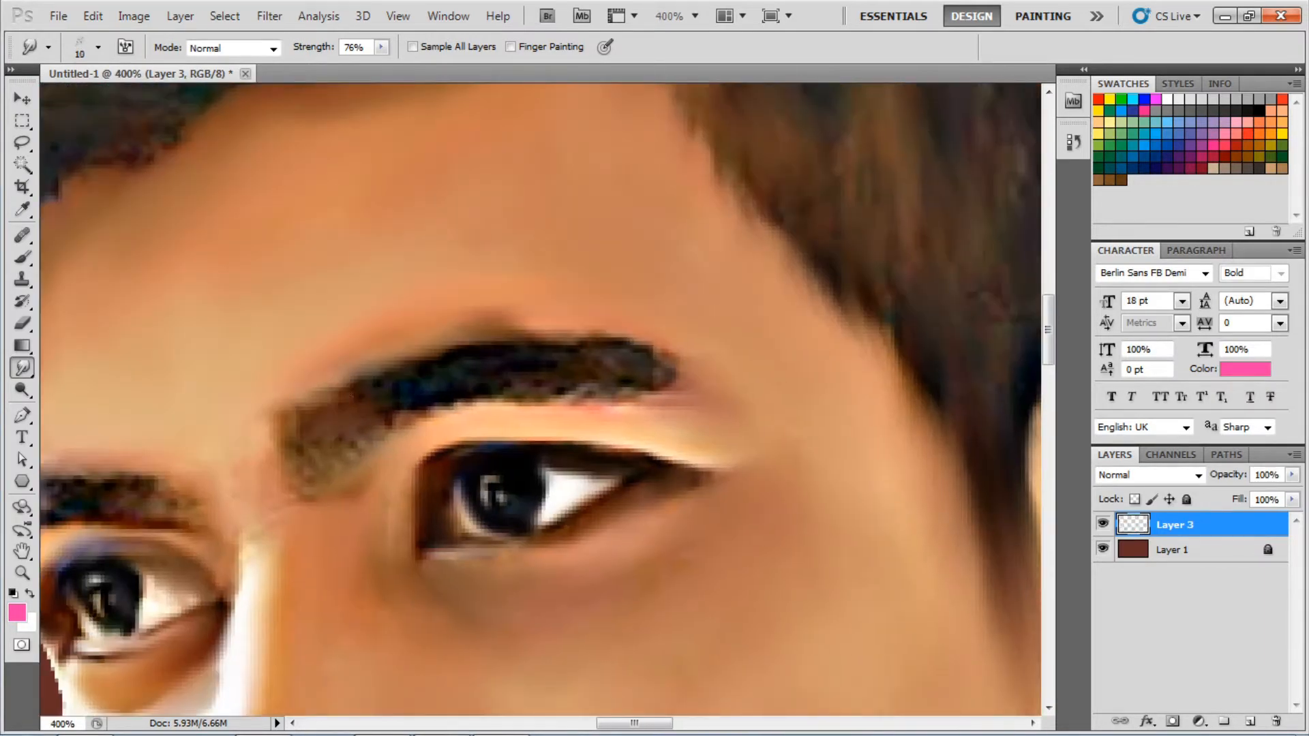
pyautogui.moveTo(675, 351)
pyautogui.mouseDown()
pyautogui.moveTo(577, 378)
pyautogui.moveTo(678, 394)
pyautogui.mouseUp()
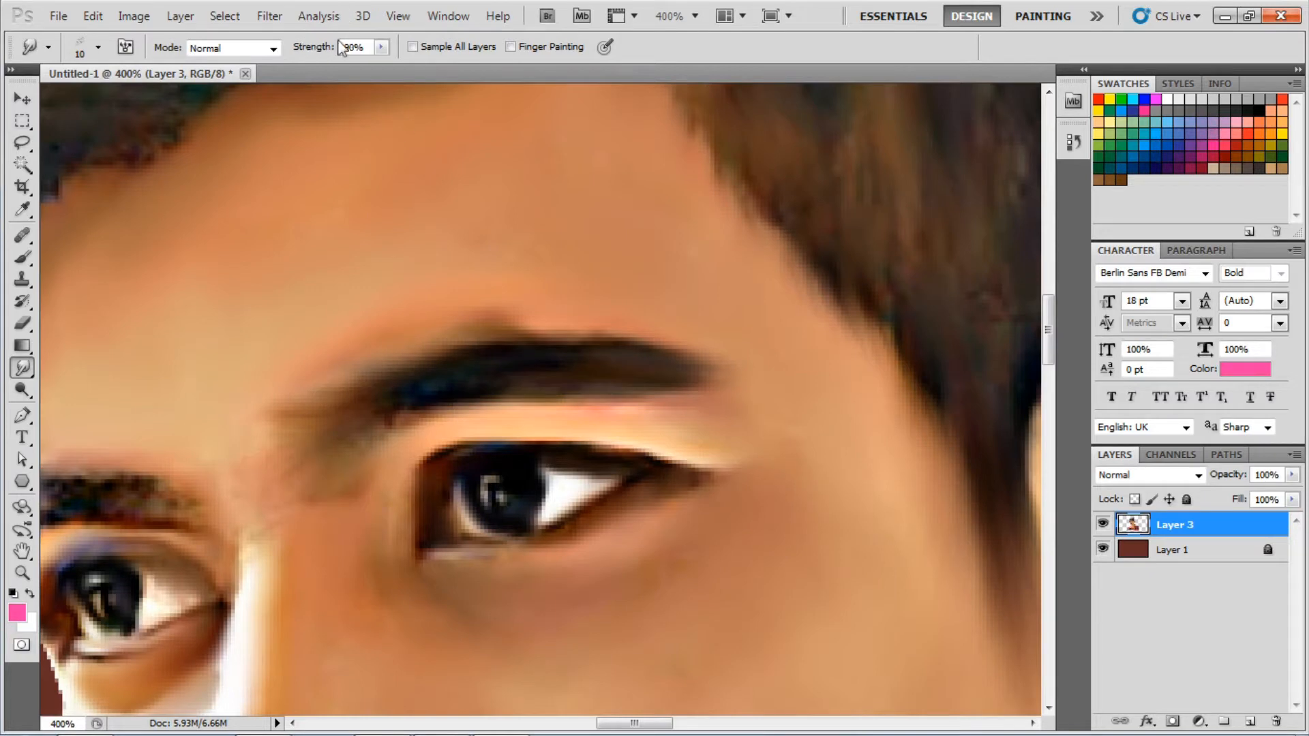
pyautogui.moveTo(302, 49); pyautogui.dragTo(292, 51)
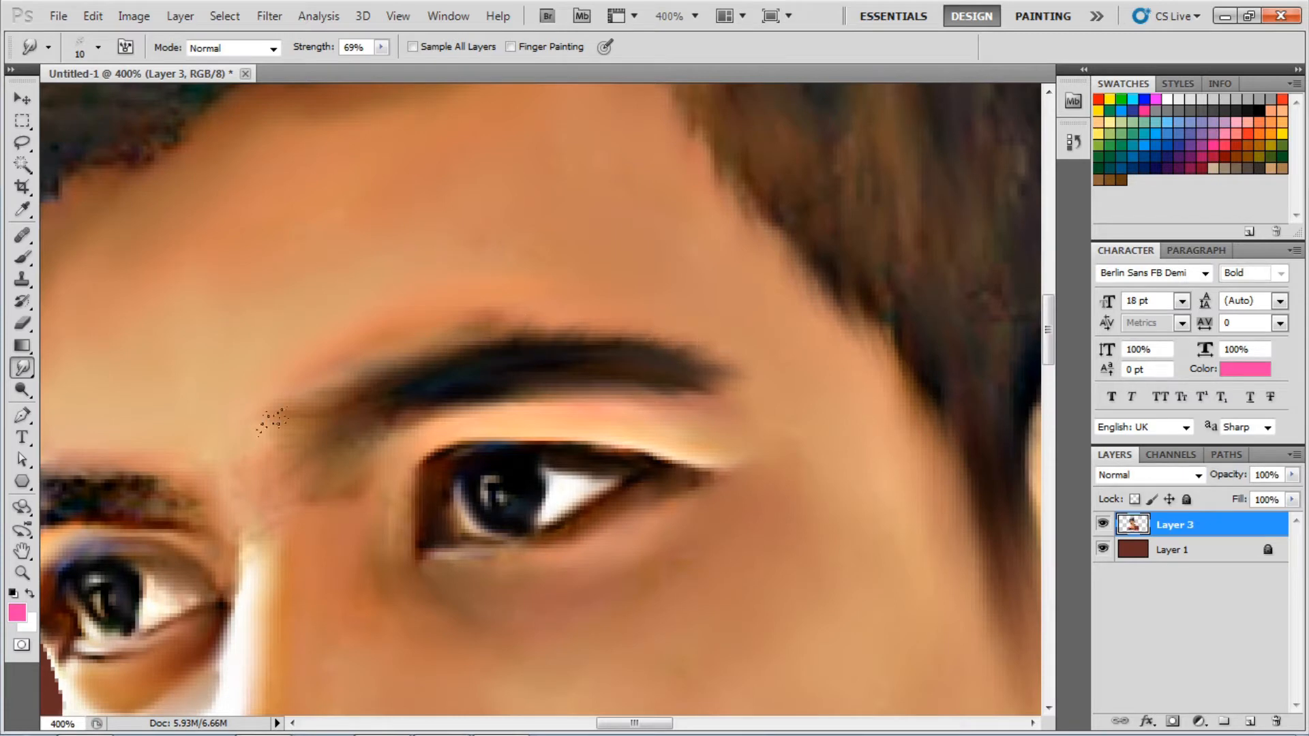
# Smudge the other eyebrow, at the face's outer edge, with a size 9 brush at 69% strength.
pyautogui.moveTo(350, 302); pyautogui.dragTo(855, 179)
pyautogui.press('[')
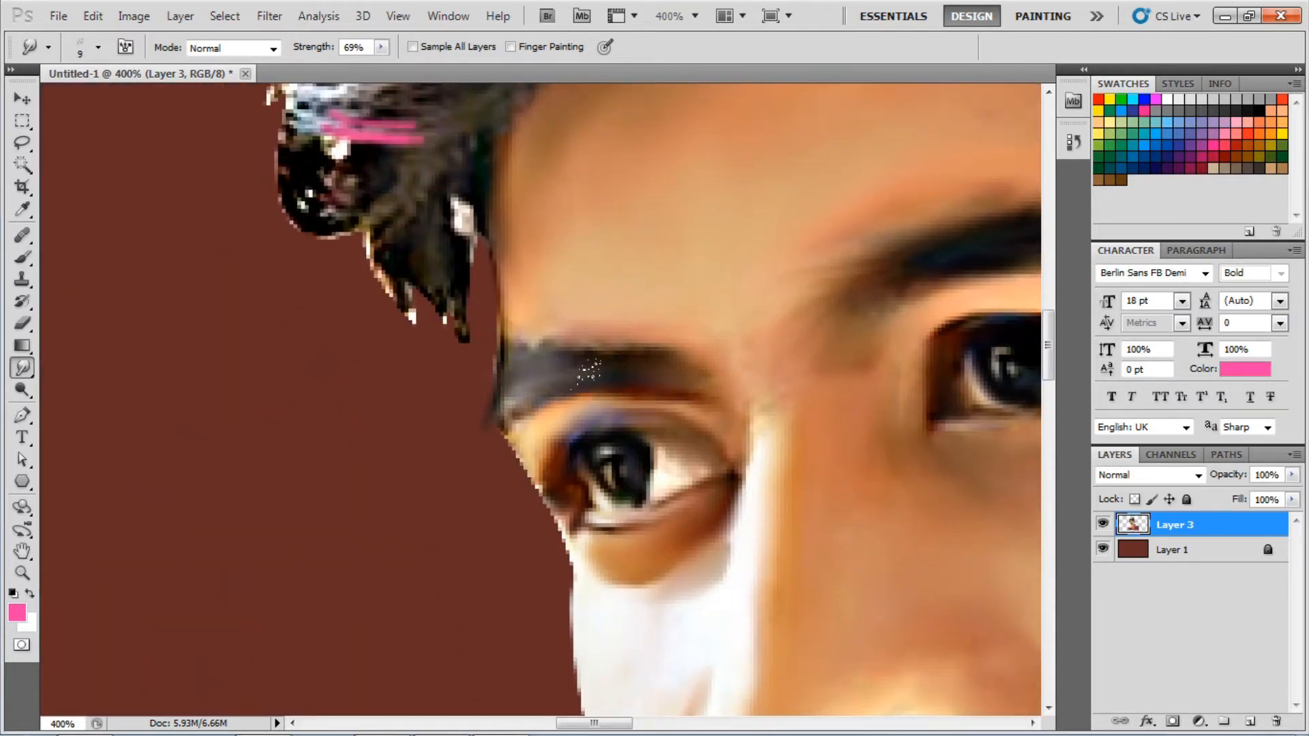
# Soften the short beard along the chin with a size 10 Smudge brush at 69% strength.
pyautogui.scroll(-3, 580, 393)
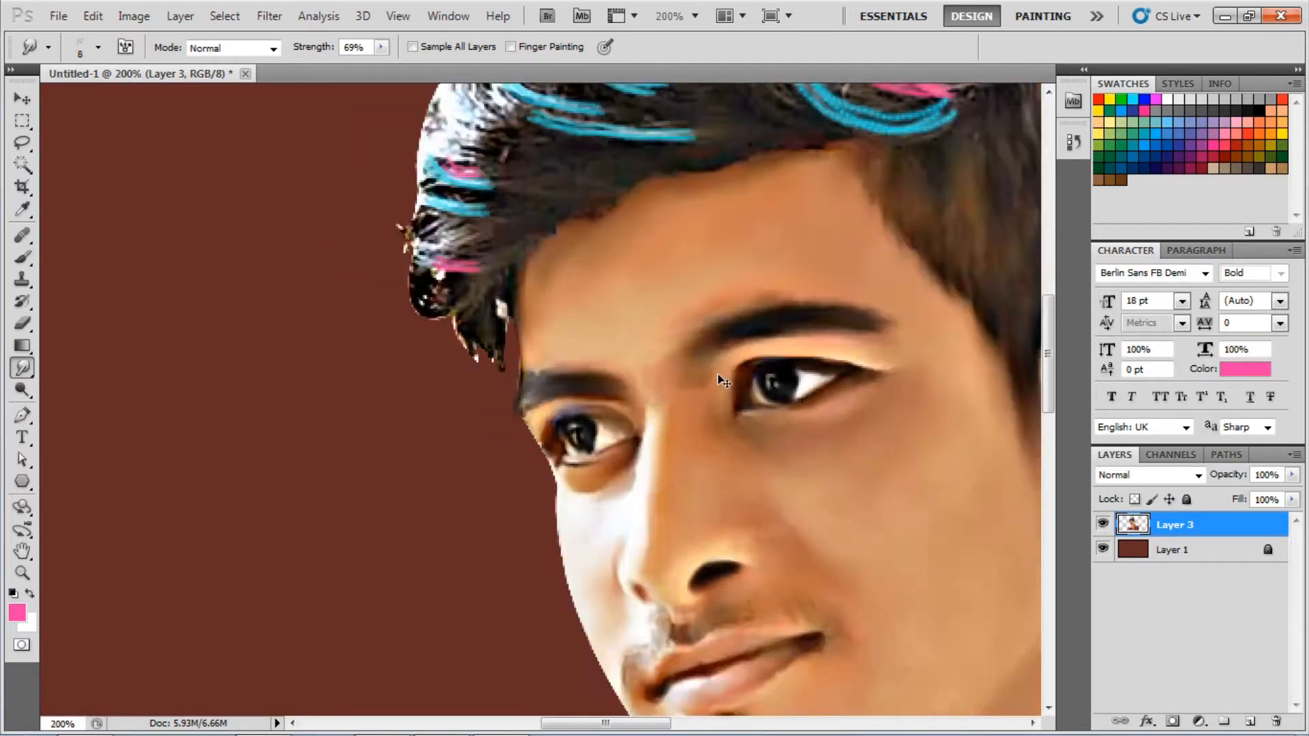
pyautogui.scroll(3, 719, 374)
pyautogui.press('[')
pyautogui.press('[')
pyautogui.hscroll(-2, 511, 411)
pyautogui.press(']')
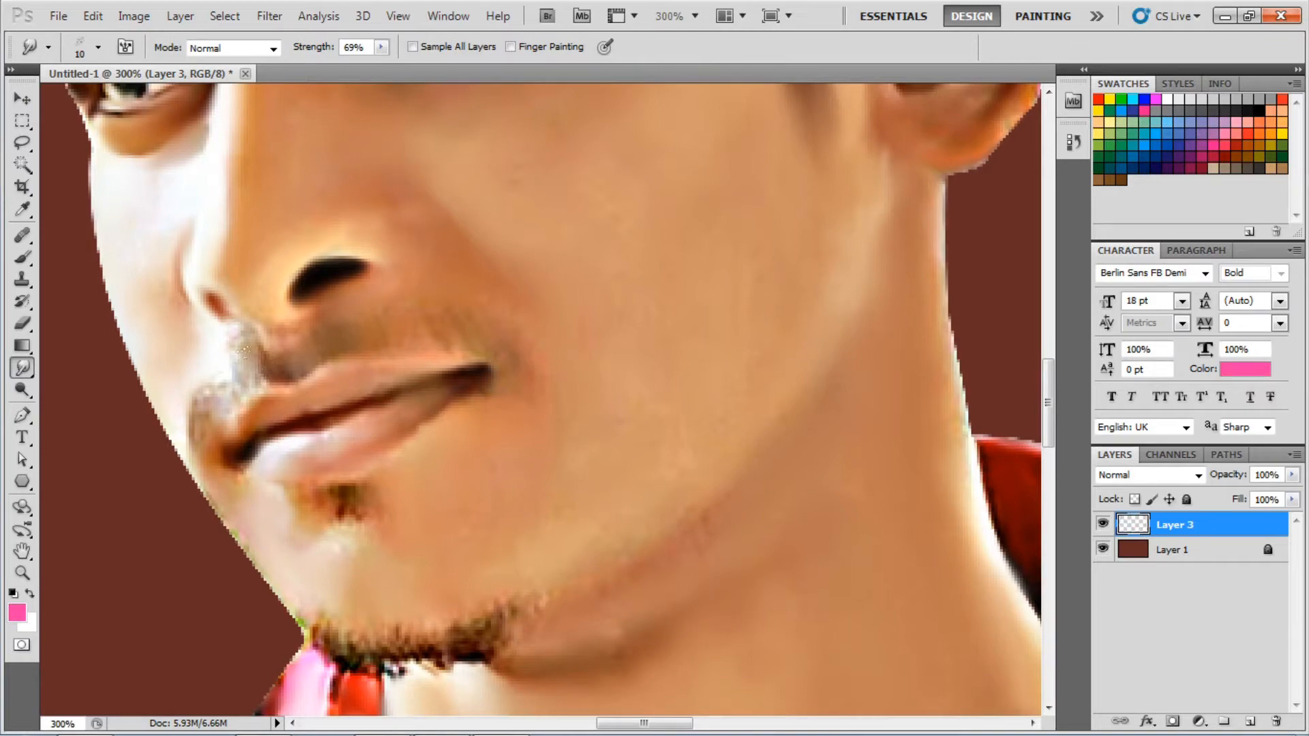
pyautogui.scroll(-3, 324, 521)
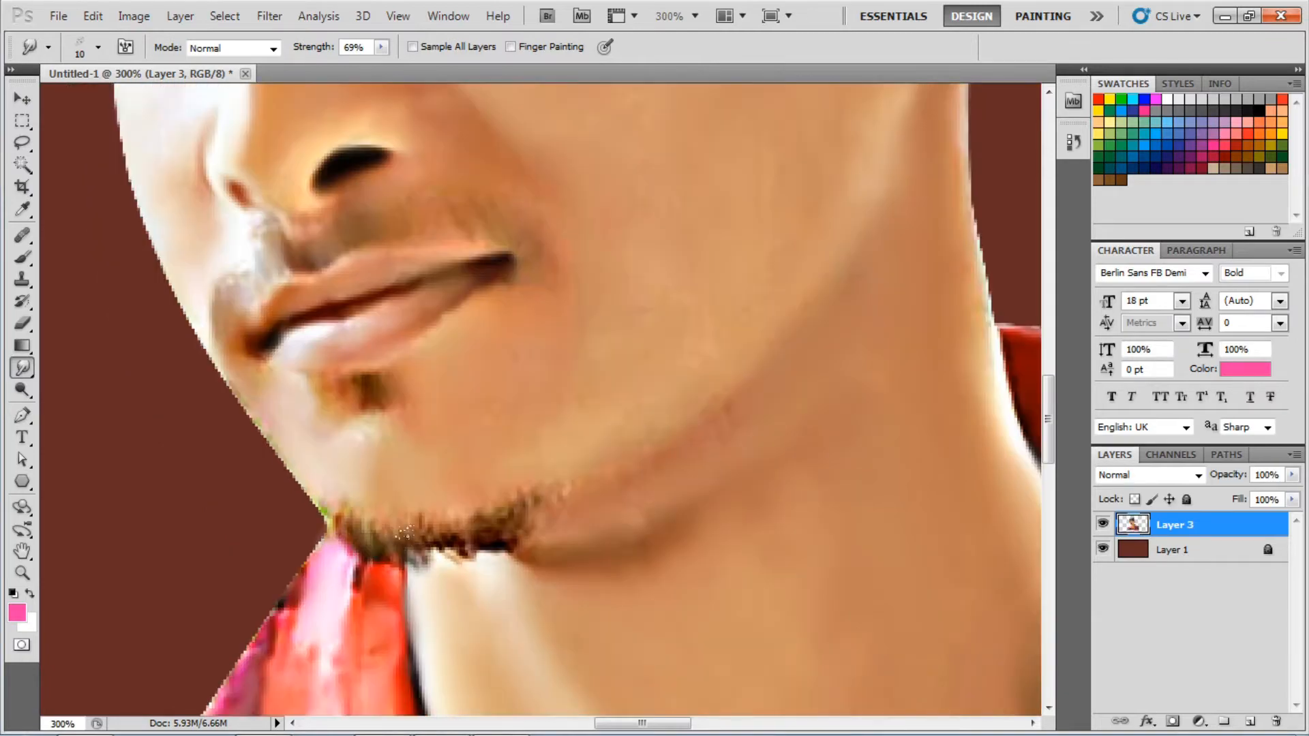
pyautogui.scroll(15, 413, 522)
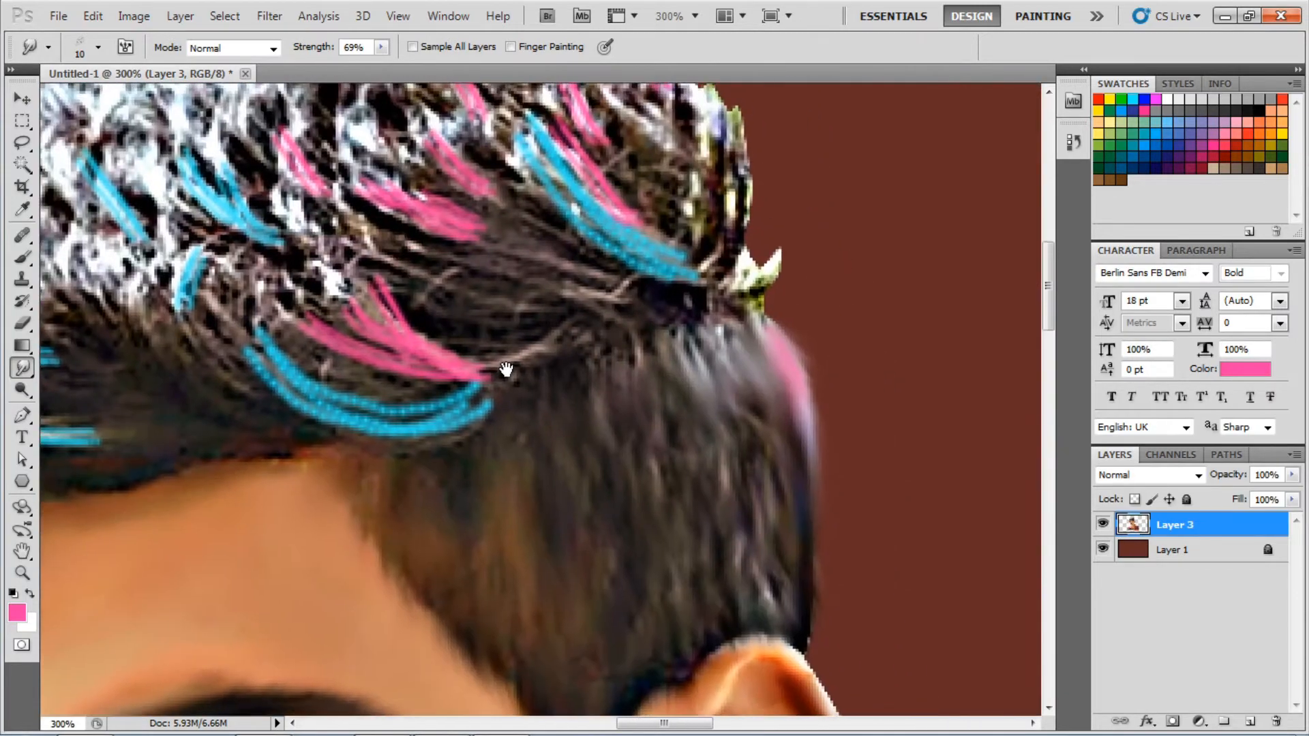
# Smudge the hair at the back of the crown along its pink and blue strands with a size 15 brush.
pyautogui.press(']')
pyautogui.moveTo(723, 368)
pyautogui.mouseDown()
pyautogui.moveTo(750, 327)
pyautogui.moveTo(634, 307)
pyautogui.mouseUp()
pyautogui.moveTo(730, 294)
pyautogui.mouseDown()
pyautogui.moveTo(702, 249)
pyautogui.moveTo(634, 232)
pyautogui.moveTo(573, 177)
pyautogui.moveTo(506, 198)
pyautogui.mouseUp()
pyautogui.press('[')
pyautogui.scroll(3, 688, 321)
pyautogui.hscroll(-1, 688, 321)
pyautogui.moveTo(688, 355); pyautogui.dragTo(577, 253)
pyautogui.moveTo(675, 409); pyautogui.dragTo(586, 301)
pyautogui.moveTo(648, 436); pyautogui.dragTo(657, 474)
# Blend the pink and blue strands above the temple into the dark hair with a size 15 Smudge brush at 69% strength.
pyautogui.scroll(-2, 658, 473)
pyautogui.hscroll(-2, 658, 473)
pyautogui.moveTo(740, 413)
pyautogui.mouseDown()
pyautogui.moveTo(651, 444)
pyautogui.moveTo(729, 345)
pyautogui.moveTo(457, 256)
pyautogui.moveTo(689, 314)
pyautogui.moveTo(696, 249)
pyautogui.moveTo(591, 180)
pyautogui.mouseUp()
pyautogui.hscroll(-3, 682, 204)
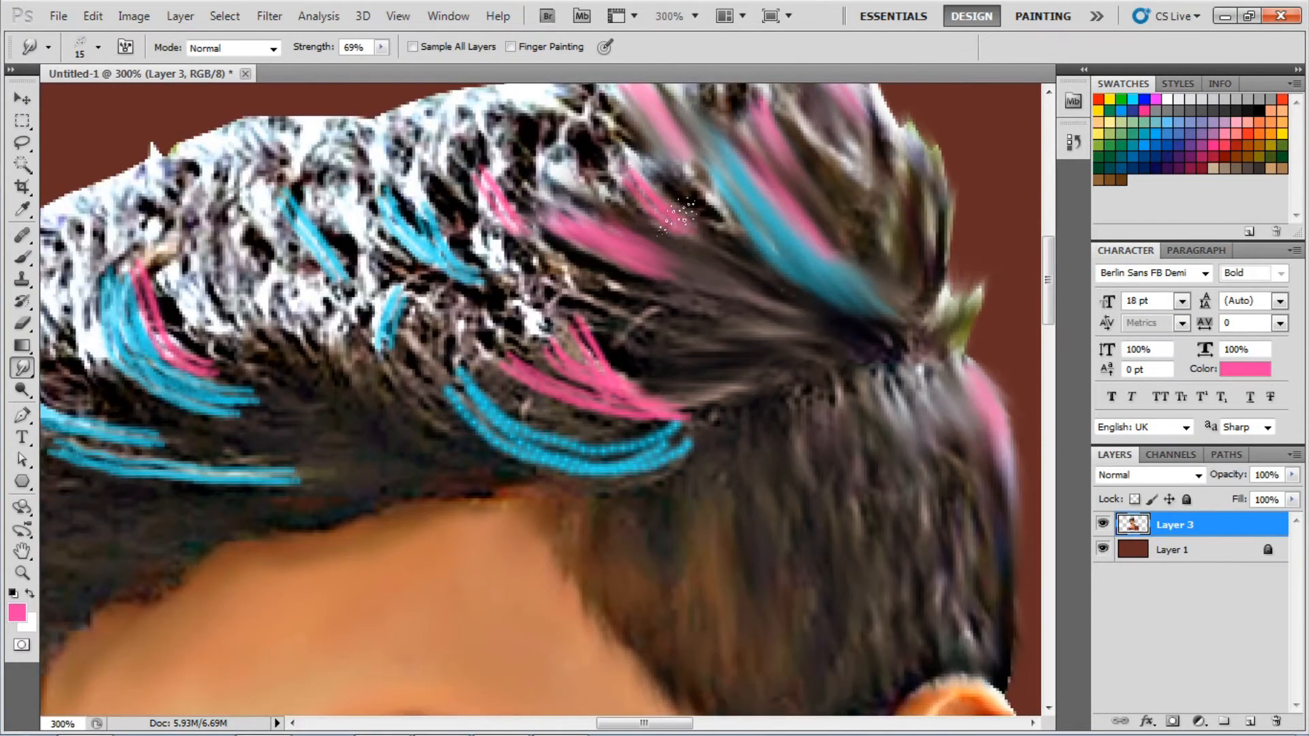
pyautogui.scroll(-2, 788, 355)
pyautogui.moveTo(702, 300); pyautogui.dragTo(649, 345)
pyautogui.moveTo(730, 436); pyautogui.dragTo(566, 450)
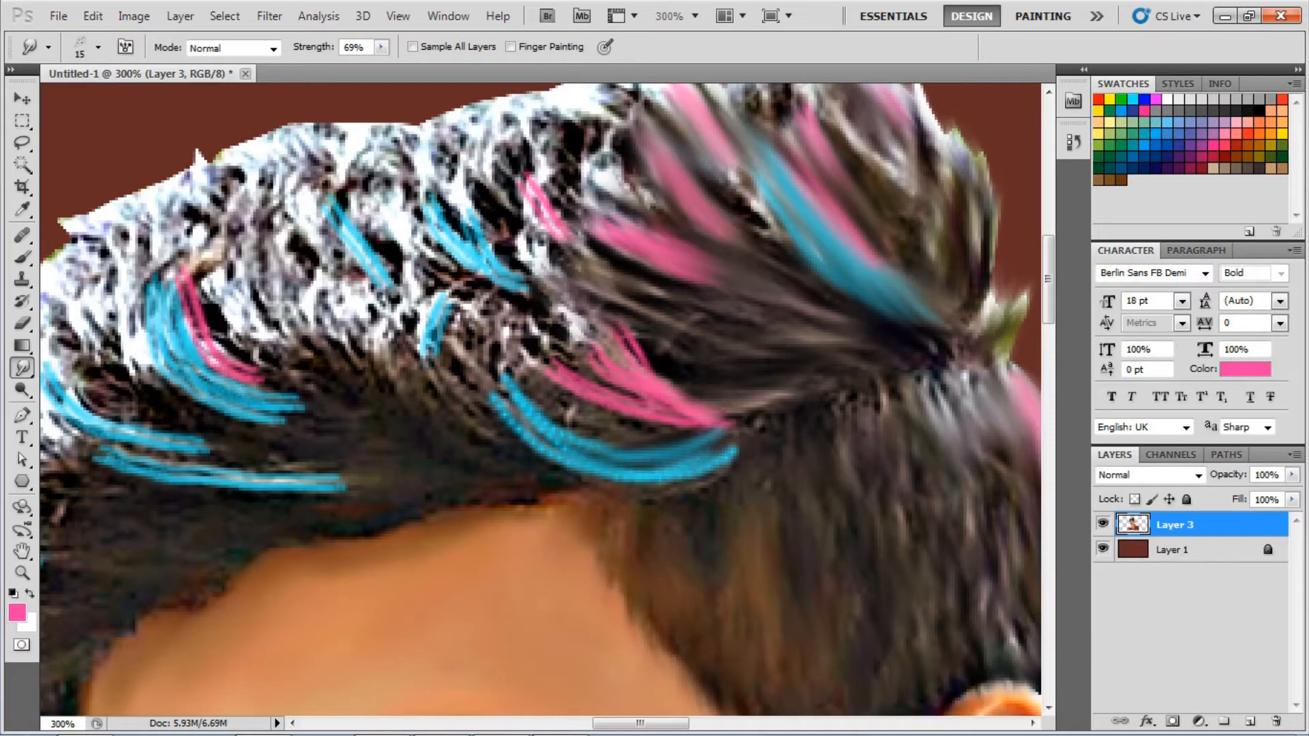
pyautogui.moveTo(505, 385)
pyautogui.mouseDown()
pyautogui.moveTo(565, 372)
pyautogui.moveTo(665, 371)
pyautogui.mouseUp()
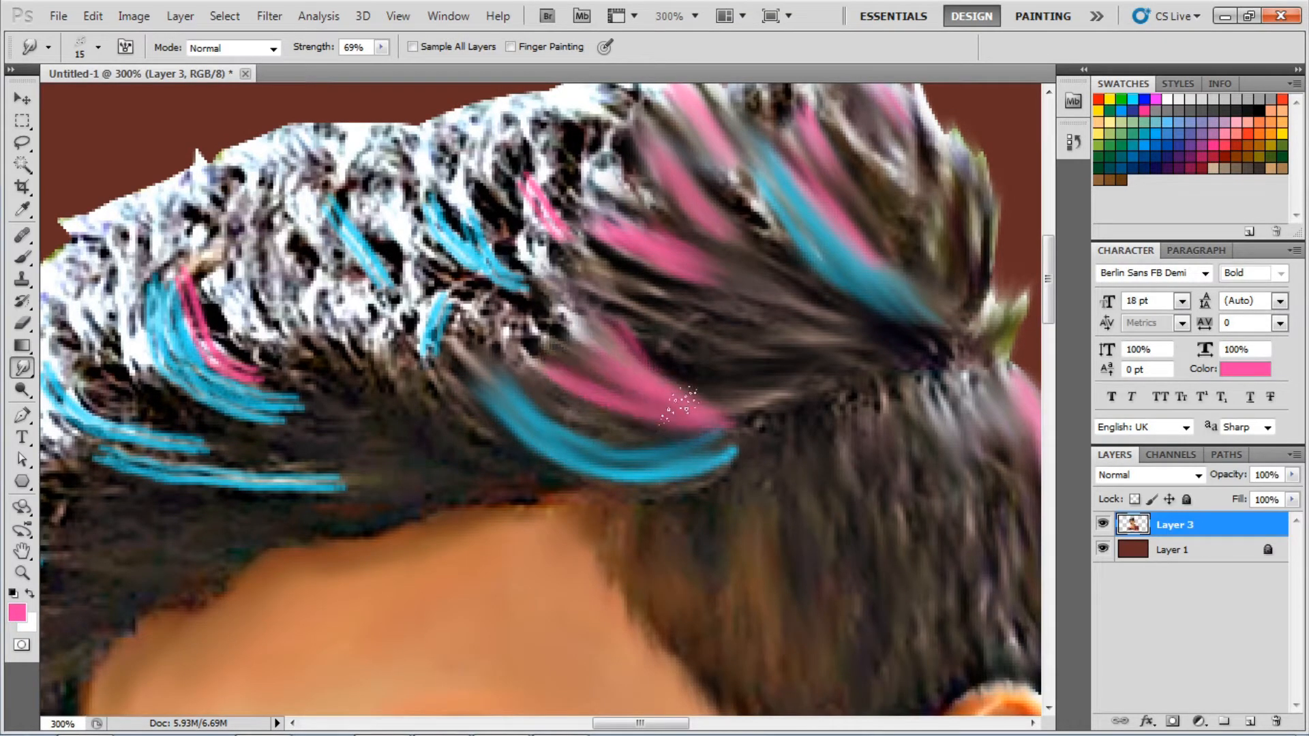
pyautogui.press(']')
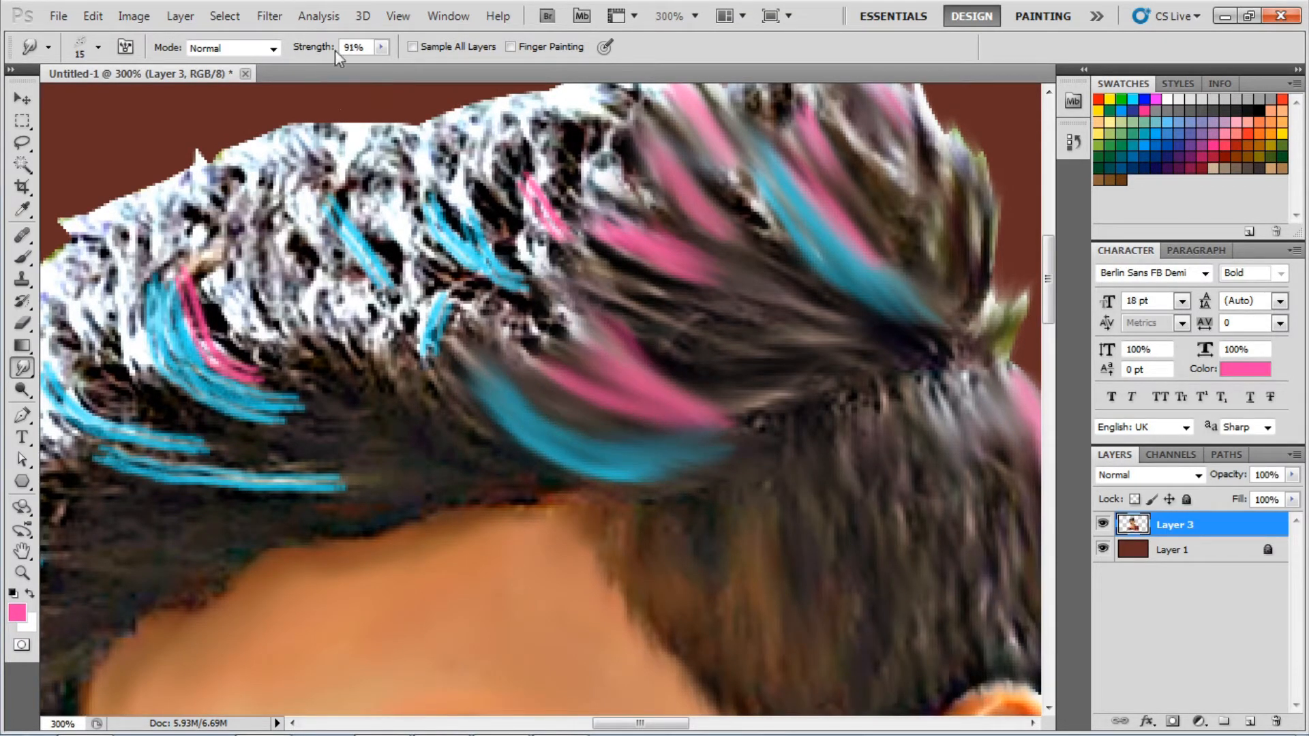
# Smudge the highlighted hair and coloured strands along the top of the head toward the front, using 71% strength.
pyautogui.scroll(2, 576, 428)
pyautogui.moveTo(675, 191)
pyautogui.mouseDown()
pyautogui.moveTo(587, 286)
pyautogui.moveTo(552, 416)
pyautogui.moveTo(477, 300)
pyautogui.moveTo(546, 218)
pyautogui.mouseUp()
pyautogui.moveTo(545, 219); pyautogui.dragTo(702, 191)
pyautogui.moveTo(624, 477)
pyautogui.mouseDown()
pyautogui.moveTo(479, 455)
pyautogui.moveTo(586, 395)
pyautogui.moveTo(600, 272)
pyautogui.moveTo(539, 232)
pyautogui.moveTo(437, 321)
pyautogui.moveTo(368, 320)
pyautogui.moveTo(559, 320)
pyautogui.moveTo(503, 412)
pyautogui.moveTo(381, 361)
pyautogui.moveTo(453, 491)
pyautogui.moveTo(436, 505)
pyautogui.moveTo(307, 327)
pyautogui.moveTo(450, 313)
pyautogui.moveTo(327, 259)
pyautogui.mouseUp()
pyautogui.moveTo(615, 219); pyautogui.dragTo(658, 203)
pyautogui.moveTo(440, 198); pyautogui.dragTo(514, 87)
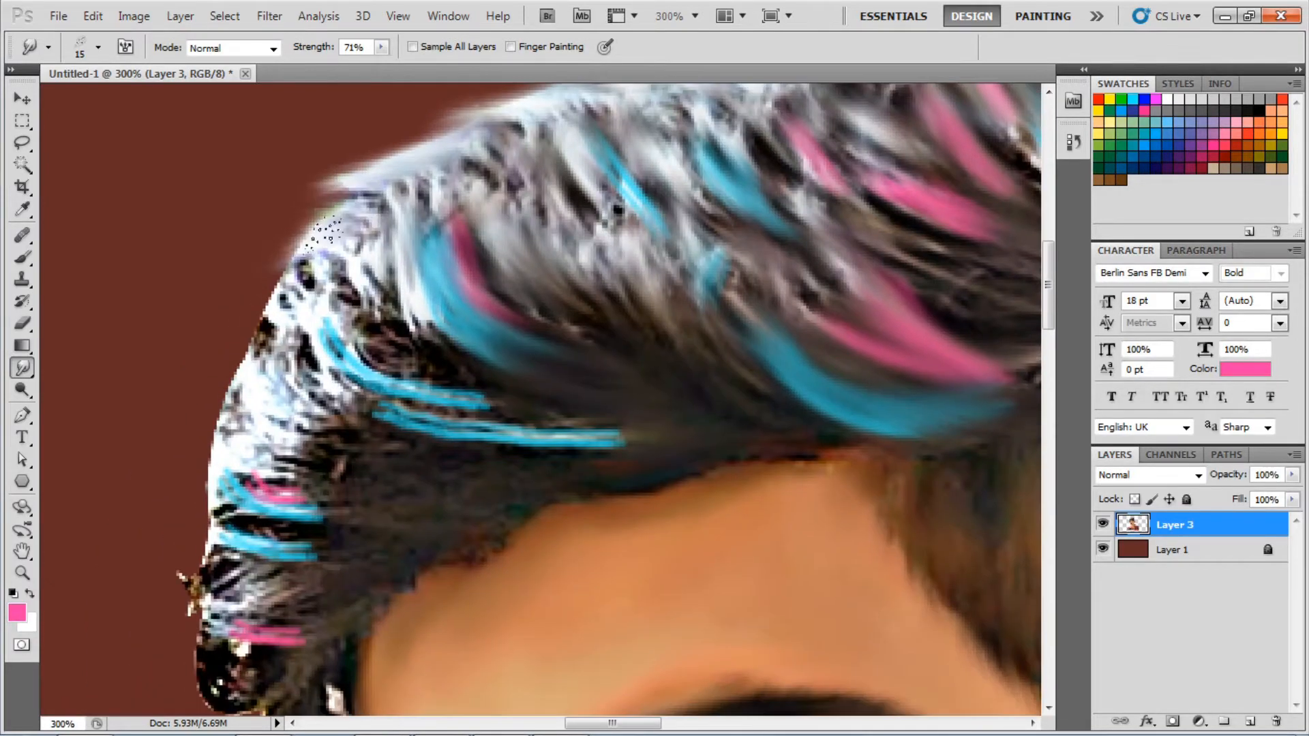
# Smooth the blue and pink strands of the front quiff and the hair tuft beside the forehead at 71% strength.
pyautogui.moveTo(504, 423)
pyautogui.mouseDown()
pyautogui.moveTo(321, 361)
pyautogui.moveTo(314, 287)
pyautogui.mouseUp()
pyautogui.moveTo(477, 409); pyautogui.dragTo(514, 376)
pyautogui.moveTo(313, 300); pyautogui.dragTo(300, 382)
pyautogui.moveTo(478, 394); pyautogui.dragTo(515, 362)
pyautogui.moveTo(382, 300)
pyautogui.mouseDown()
pyautogui.moveTo(372, 390)
pyautogui.moveTo(334, 437)
pyautogui.moveTo(249, 433)
pyautogui.moveTo(273, 525)
pyautogui.moveTo(331, 607)
pyautogui.mouseUp()
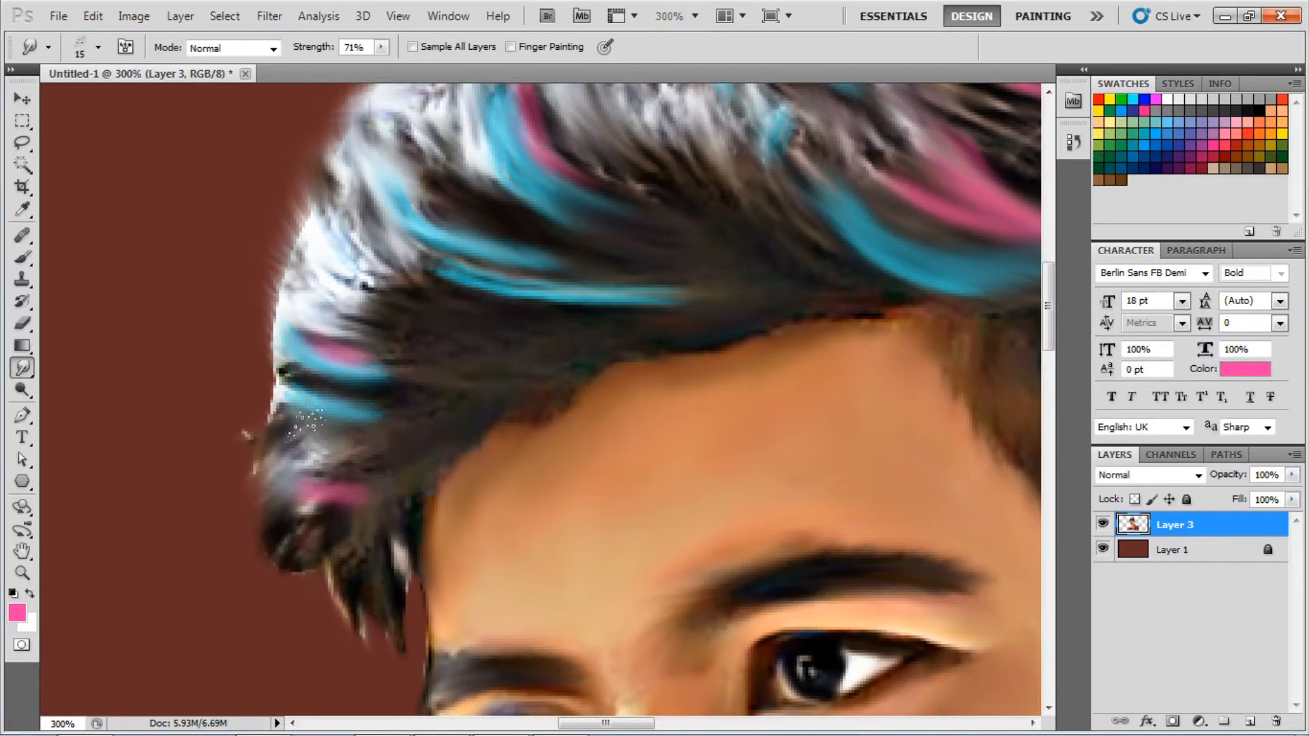
pyautogui.hotkey('ctrl', '-')
pyautogui.hotkey('ctrl', '-')
pyautogui.hotkey('ctrl', '-')
pyautogui.hotkey('ctrl', '+')
pyautogui.hotkey('ctrl', '+')
pyautogui.hotkey('ctrl', '+')
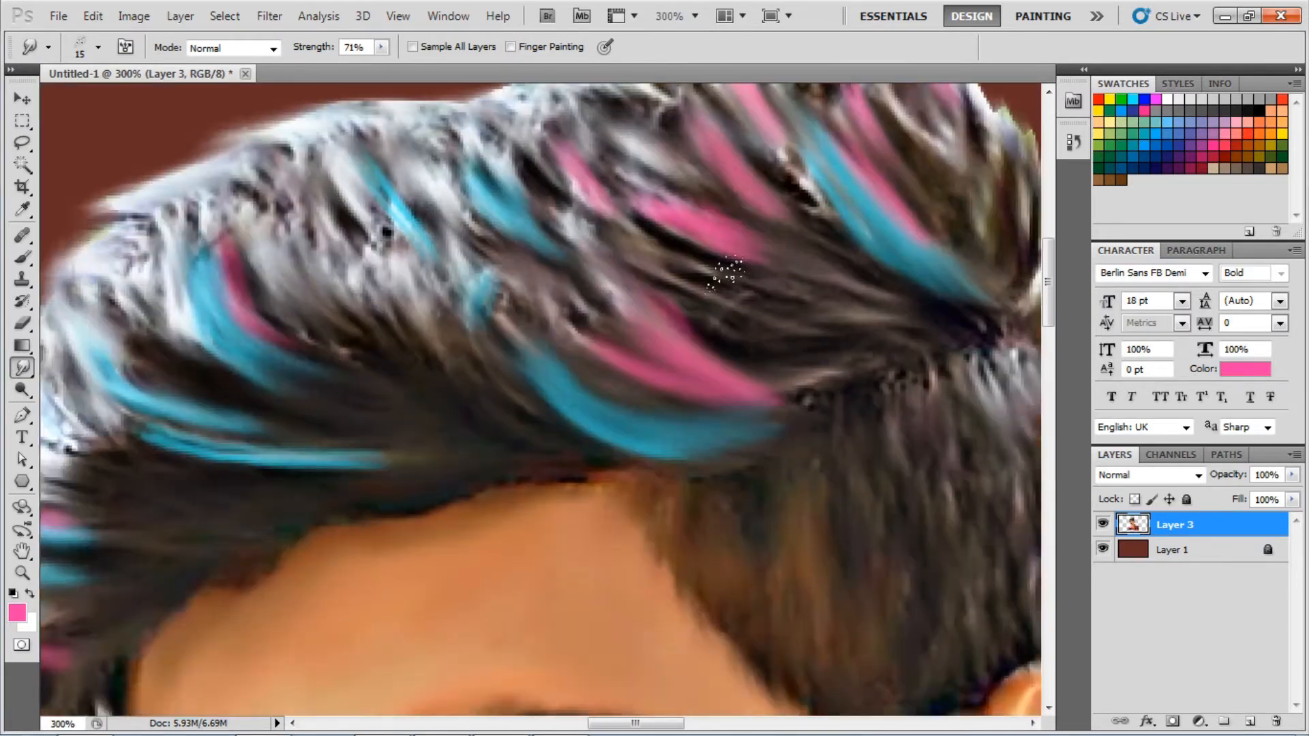
# Blend the hairline along the temple and forehead into the skin with the size 15 Smudge brush.
pyautogui.scroll(-3, 886, 470)
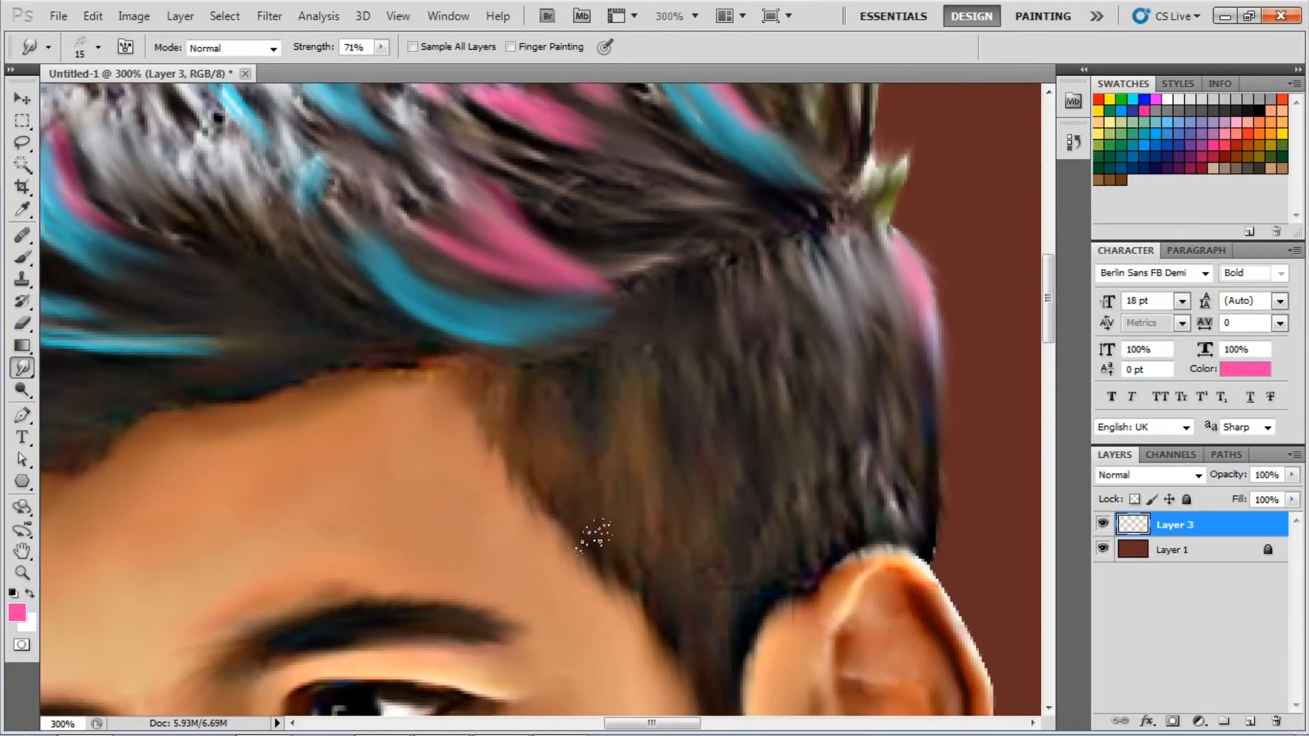
pyautogui.scroll(-3, 595, 477)
pyautogui.moveTo(681, 382); pyautogui.dragTo(799, 329)
pyautogui.hscroll(-5, 696, 280)
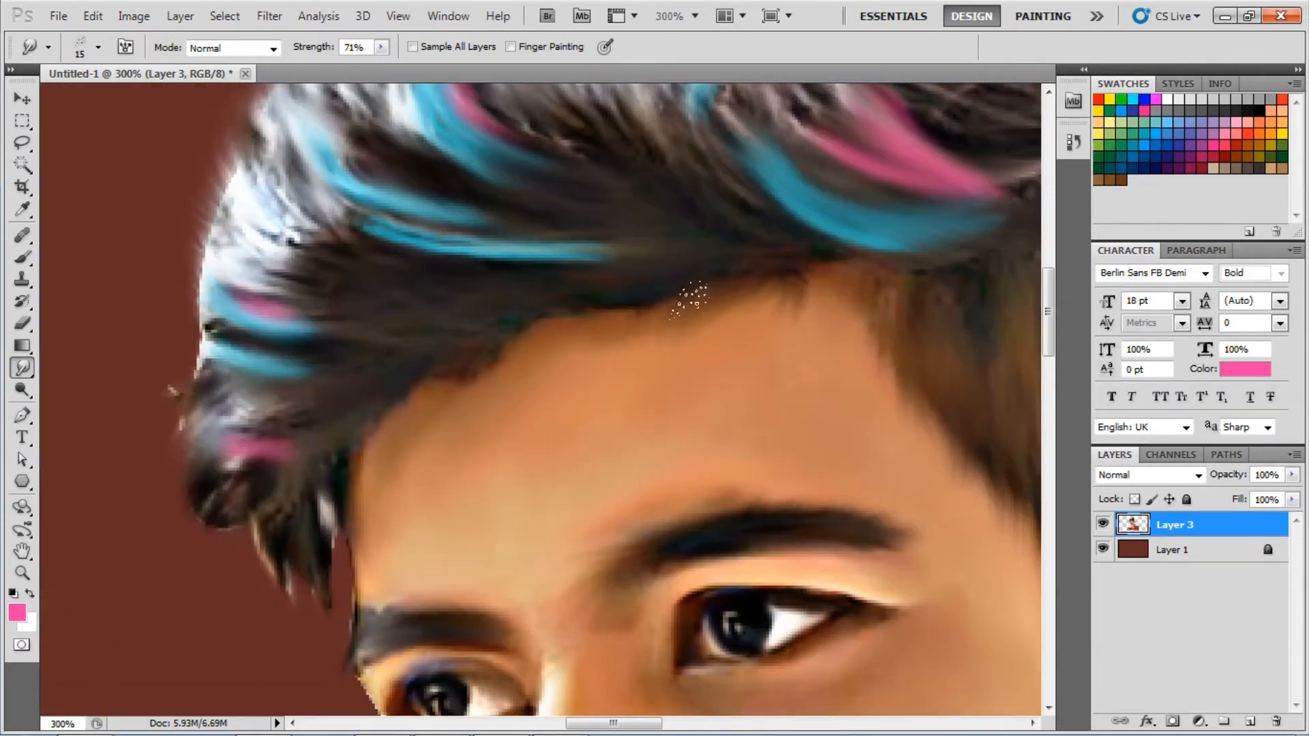
pyautogui.scroll(-3, 407, 443)
pyautogui.scroll(8, 374, 439)
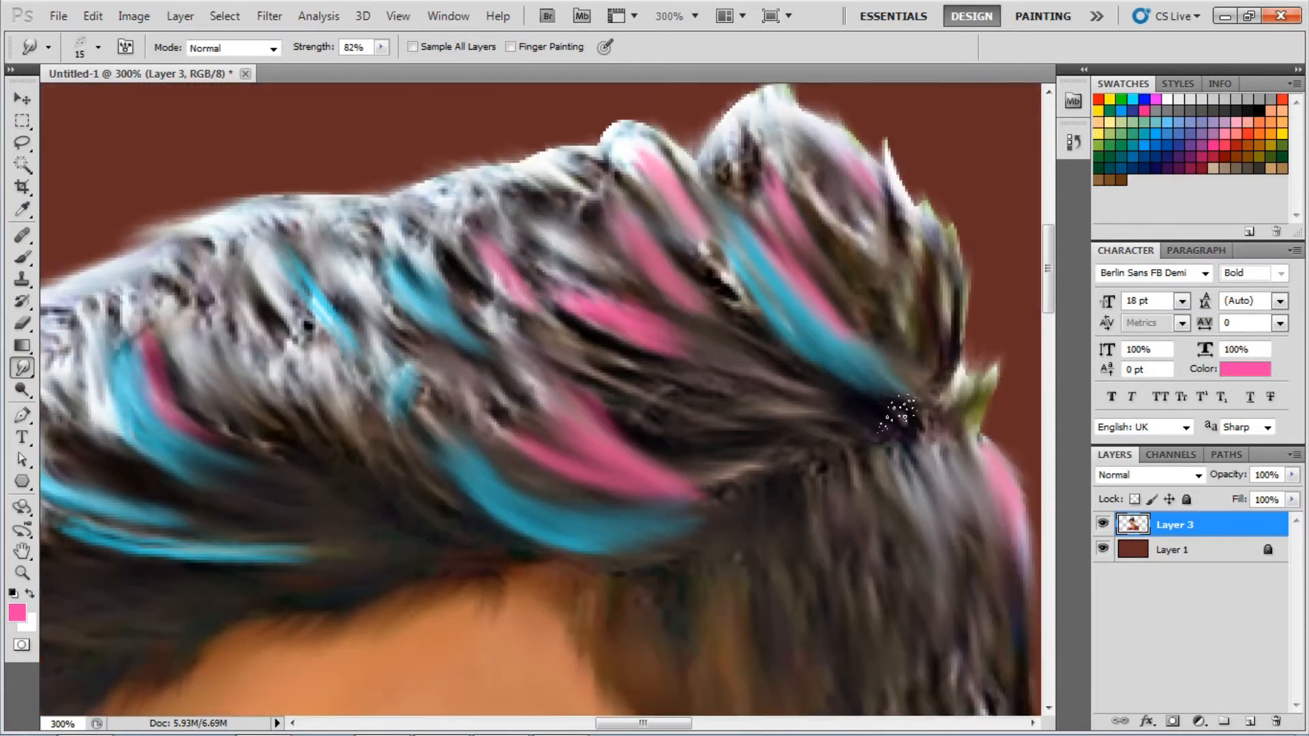
# Smudge the crown's blue and pink strands further at 82% strength and raise the strength to 88%.
pyautogui.moveTo(898, 412); pyautogui.dragTo(797, 359)
pyautogui.scroll(-1, 818, 287)
pyautogui.hscroll(-2, 832, 215)
pyautogui.scroll(1, 763, 290)
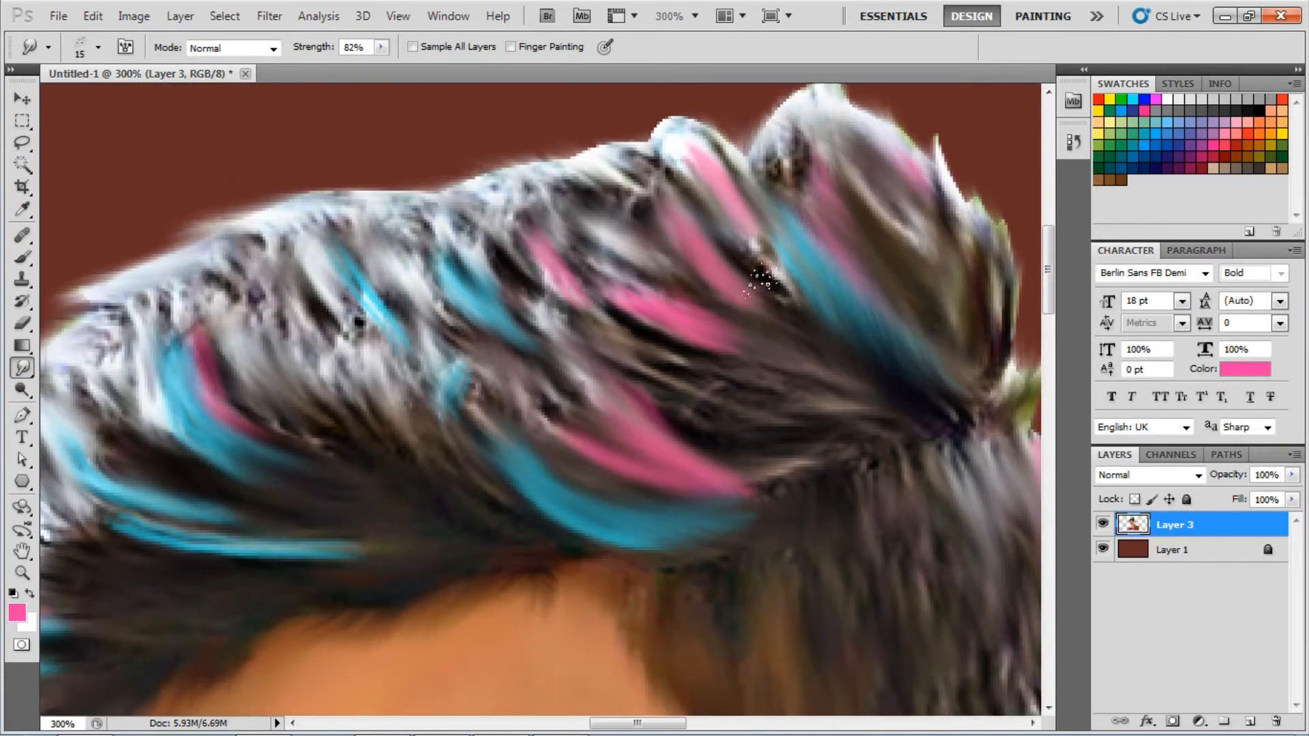
pyautogui.scroll(-1, 743, 232)
pyautogui.moveTo(310, 53); pyautogui.dragTo(315, 53)
pyautogui.scroll(-1, 716, 225)
pyautogui.scroll(-1, 716, 289)
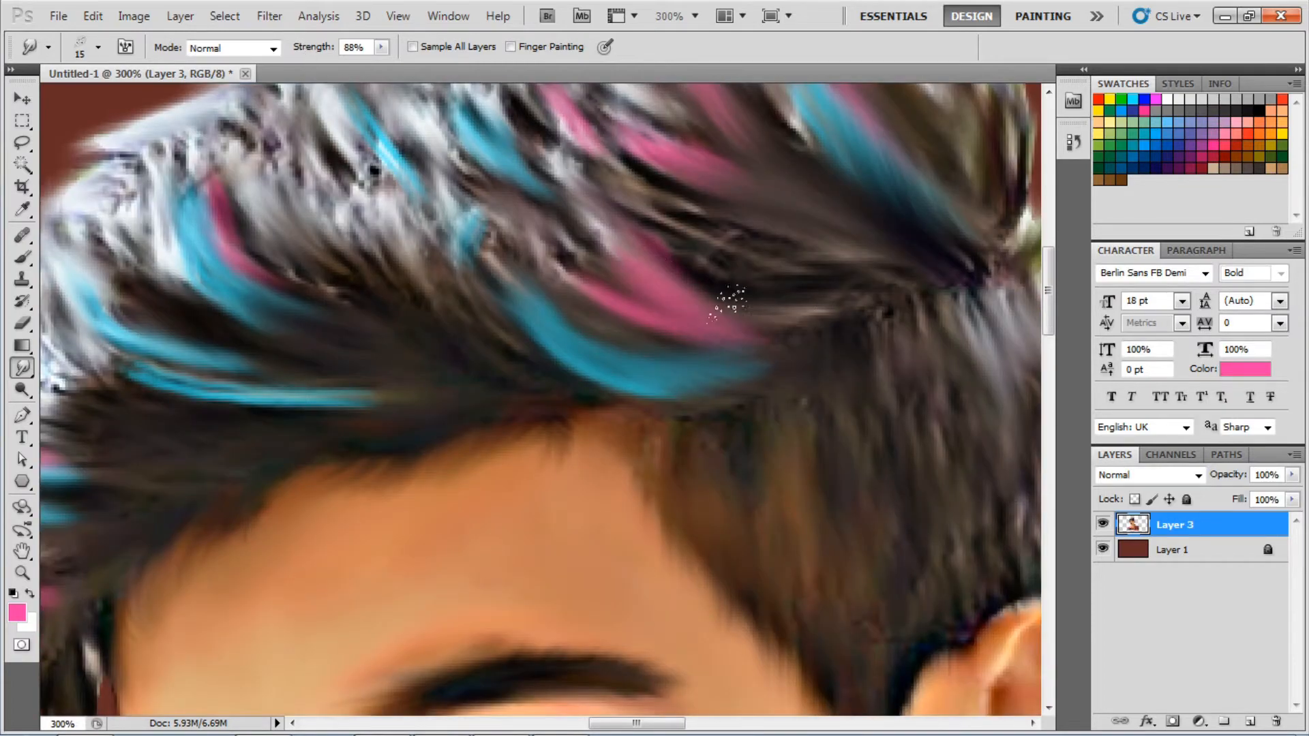
# Soften the blue and pink strands above the forehead with a size 25 Smudge brush at 88% strength.
pyautogui.scroll(-1, 692, 297)
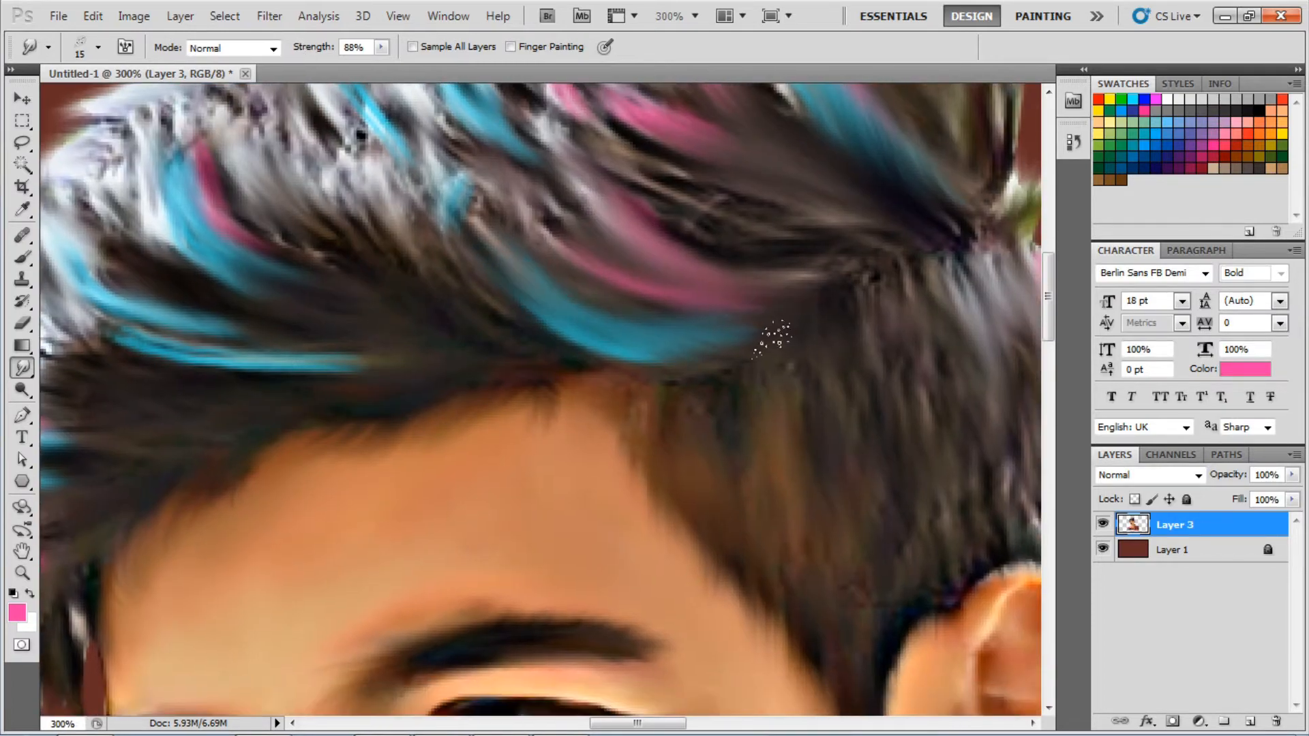
pyautogui.press(']')
pyautogui.scroll(5, 703, 341)
pyautogui.hscroll(-3, 703, 341)
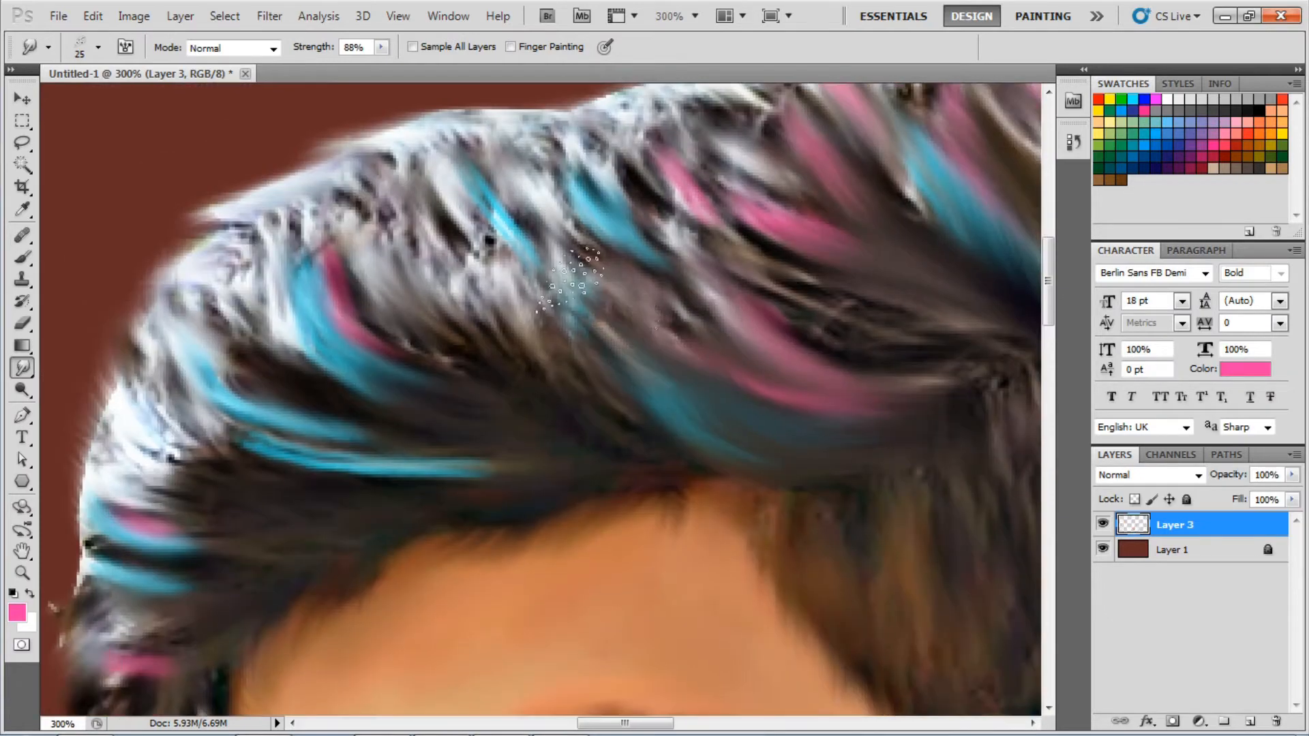
pyautogui.scroll(-3, 726, 253)
pyautogui.hscroll(-4, 726, 252)
pyautogui.press('[')
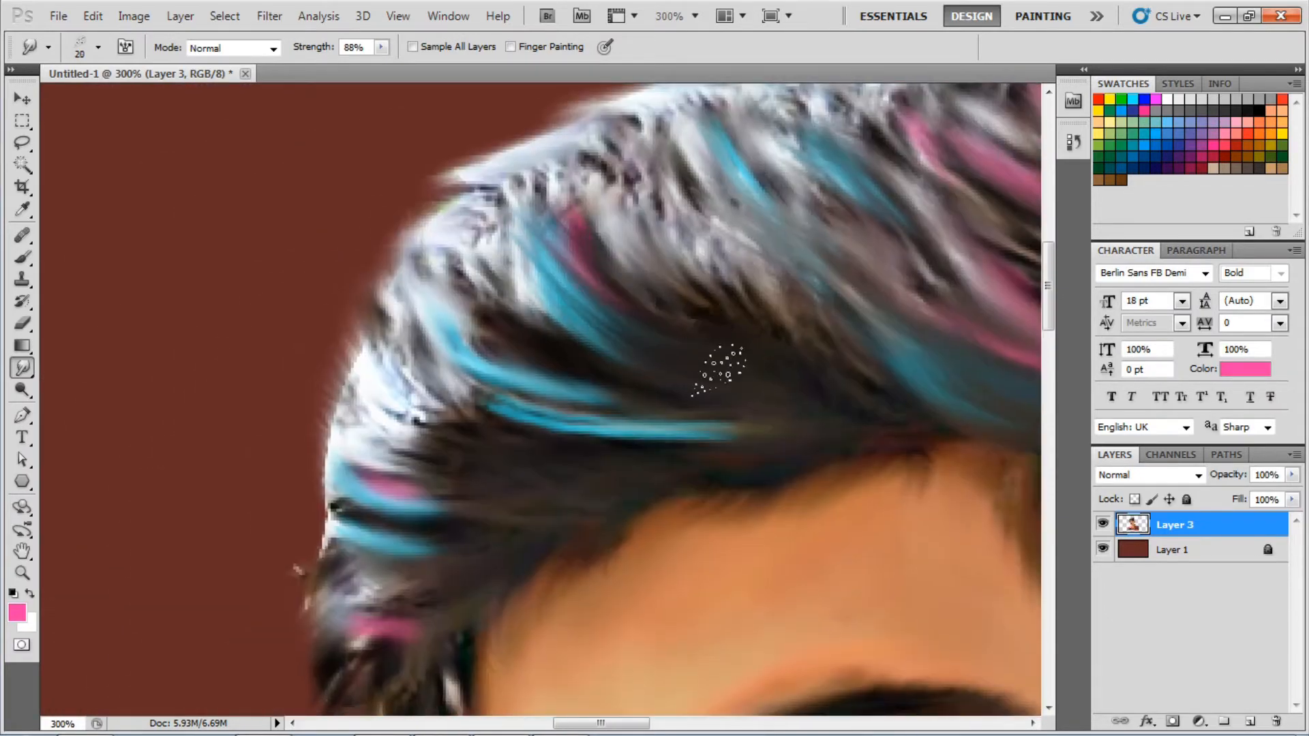
pyautogui.press(']')
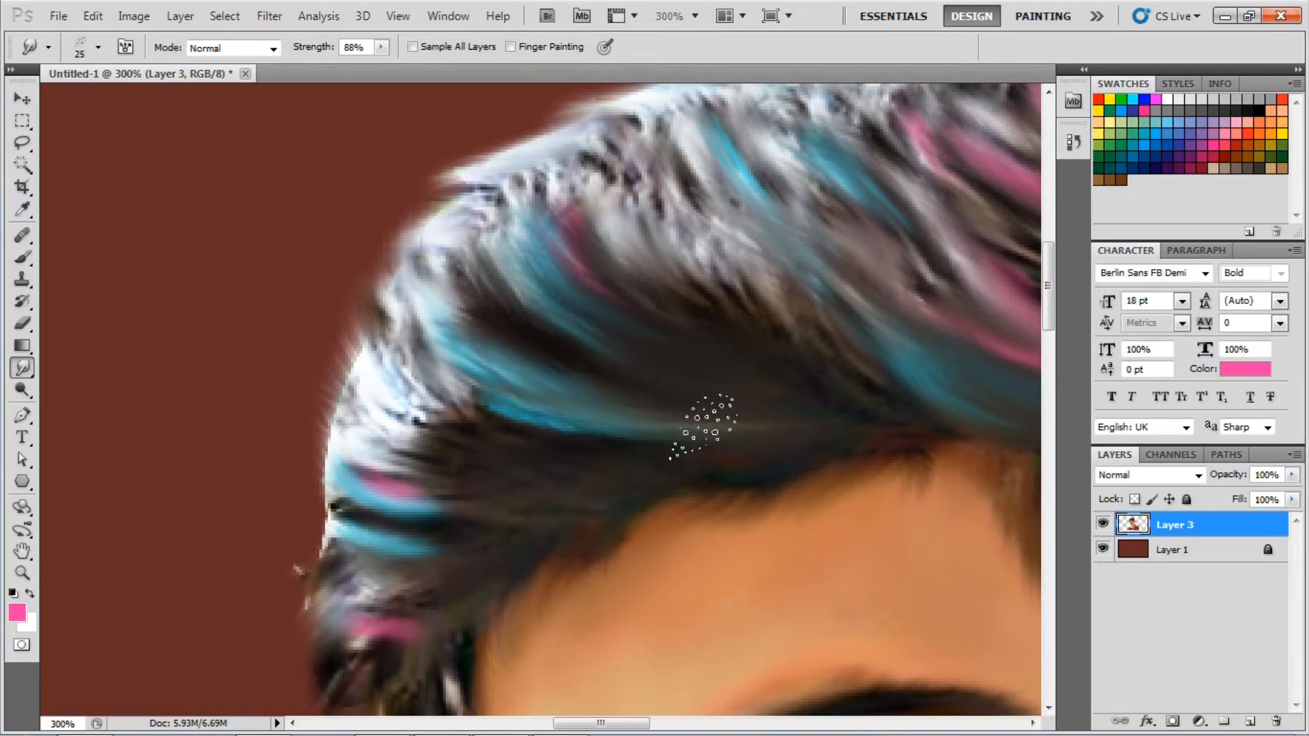
# Sweep the front quiff's white and blue strands back into the dark hair with the size 25 Smudge brush.
pyautogui.scroll(-3, 702, 432)
pyautogui.hscroll(-1, 701, 432)
pyautogui.scroll(3, 501, 239)
pyautogui.hscroll(-2, 501, 239)
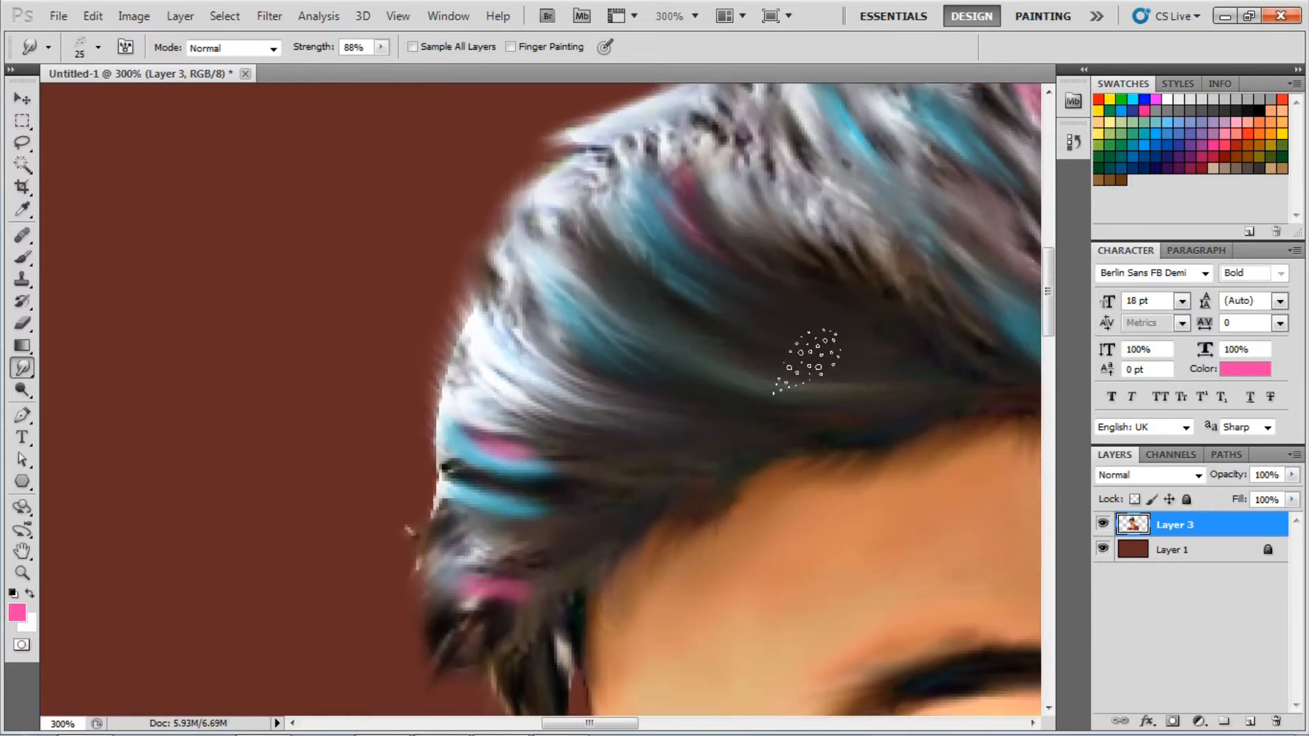
pyautogui.scroll(-3, 803, 357)
pyautogui.scroll(5, 505, 383)
pyautogui.hscroll(2, 504, 384)
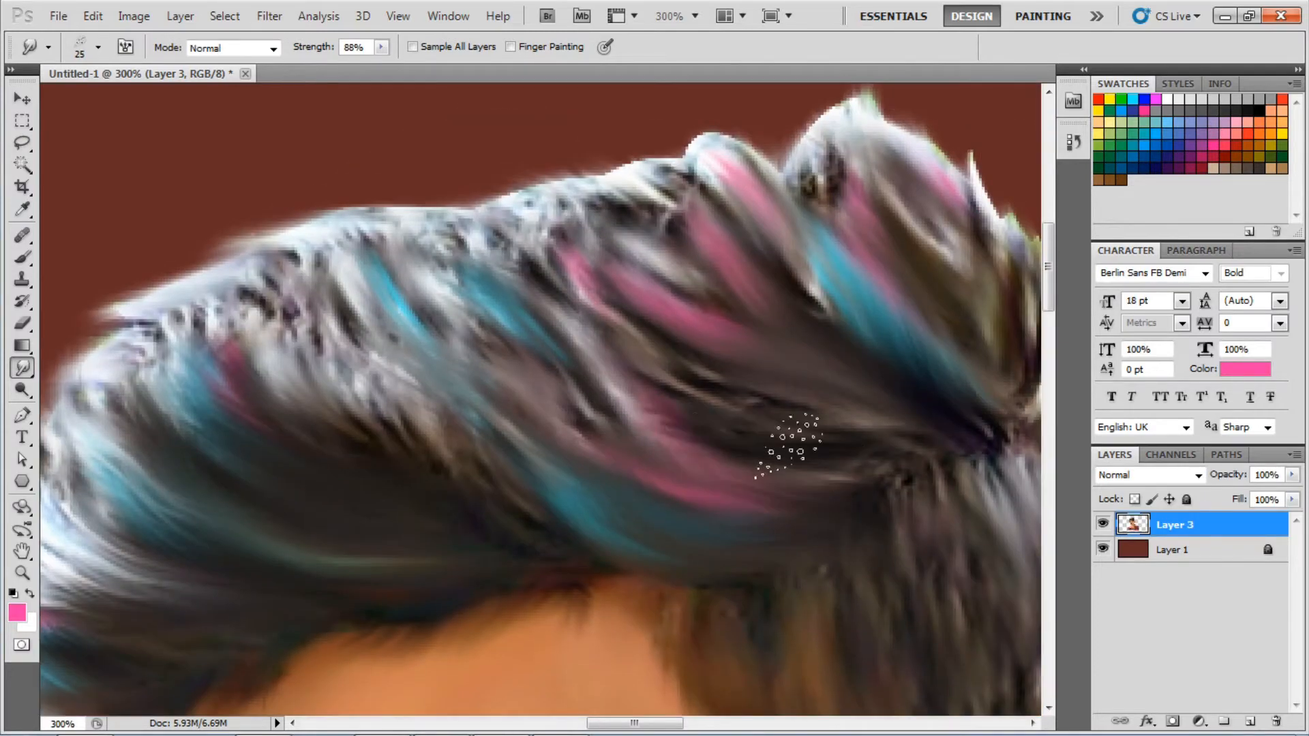
# Examine the smudged hair and the overall portrait at several zoom levels down to 50%.
pyautogui.hotkey('ctrl', '-')
pyautogui.hotkey('ctrl', '-')
pyautogui.hotkey('ctrl', '-')
pyautogui.hotkey('ctrl', '-')
pyautogui.hotkey('ctrl', '+')
pyautogui.hotkey('ctrl', '+')
pyautogui.hotkey('ctrl', '+')
pyautogui.hotkey('ctrl', '-')
pyautogui.hotkey('ctrl', '-')
pyautogui.hotkey('ctrl', '-')
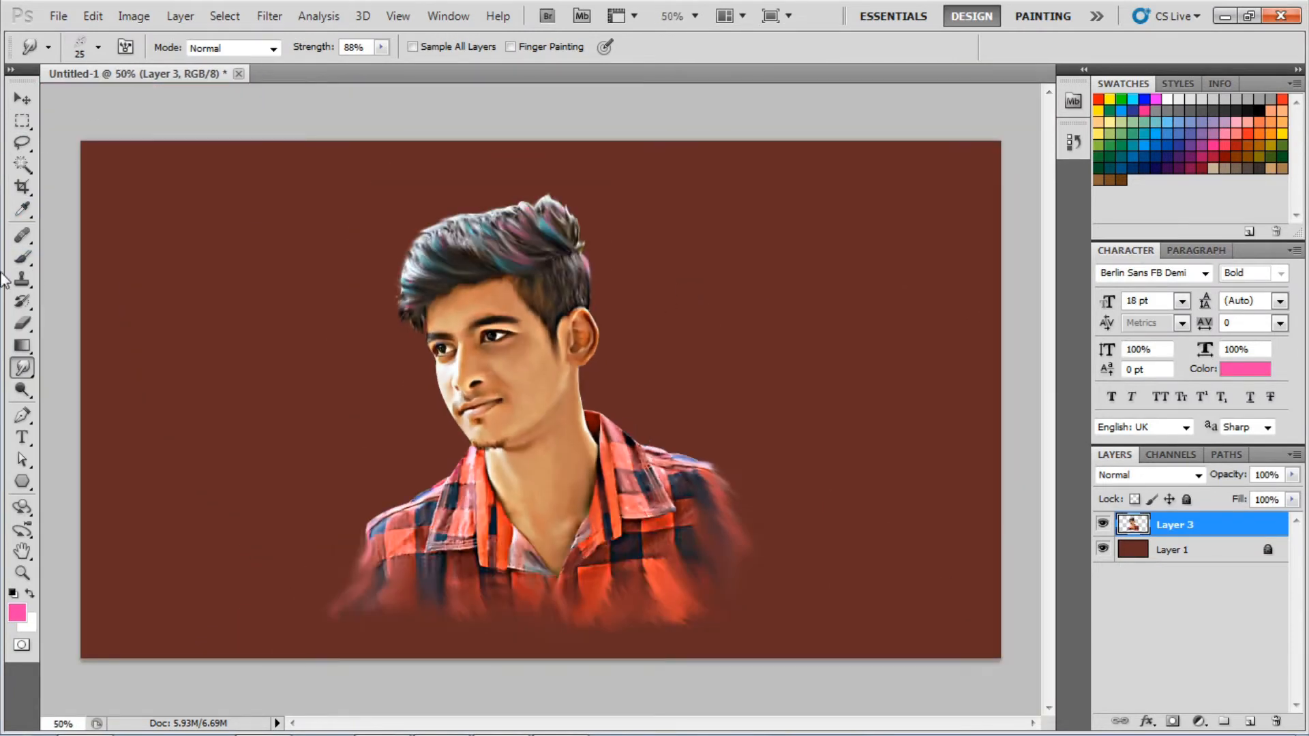
# Add a new layer between the background and portrait layers and choose a dark reddish-brown foreground colour for the Brush tool.
pyautogui.click(22, 257)
pyautogui.click(98, 47)
pyautogui.click(201, 244)
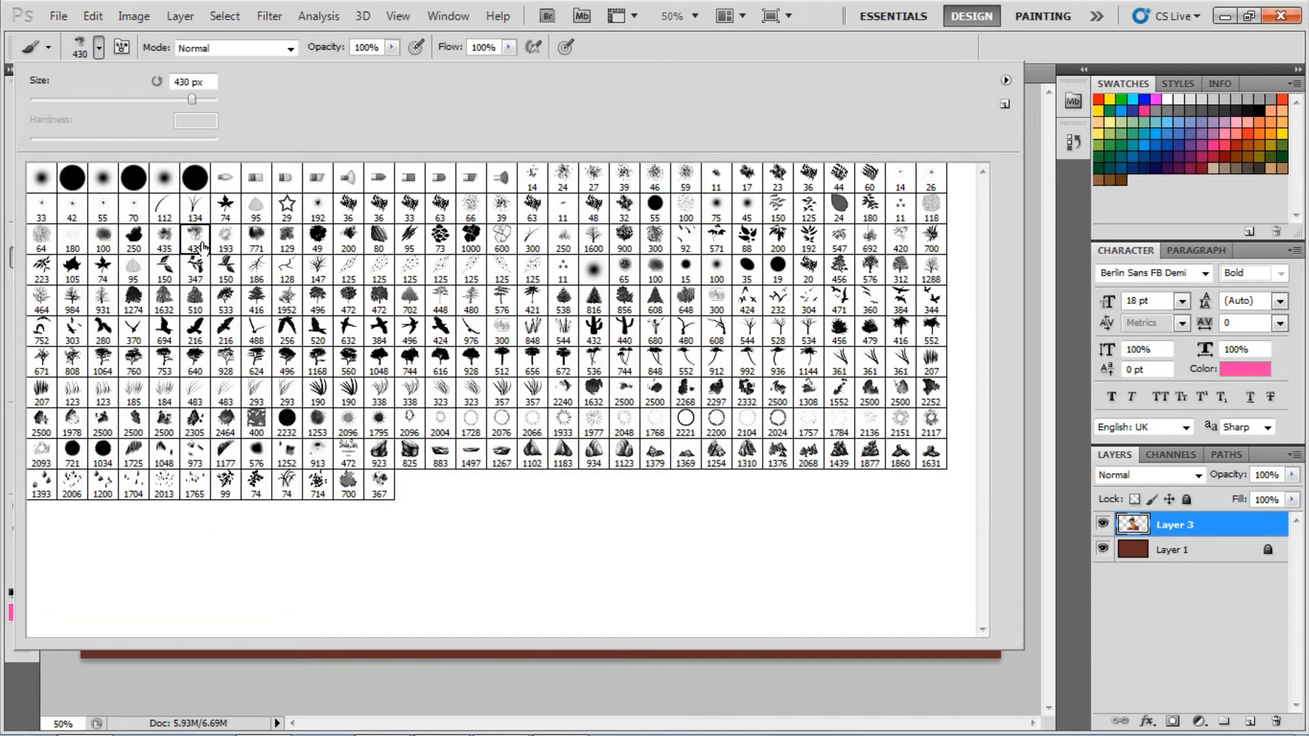
pyautogui.press('Return')
pyautogui.click(1250, 722)
pyautogui.click(17, 612)
pyautogui.press('Return')
# Paint a mottled cloud texture across the background in reddish-brown shades with the 129 px textured brush tip.
pyautogui.rightClick(829, 360)
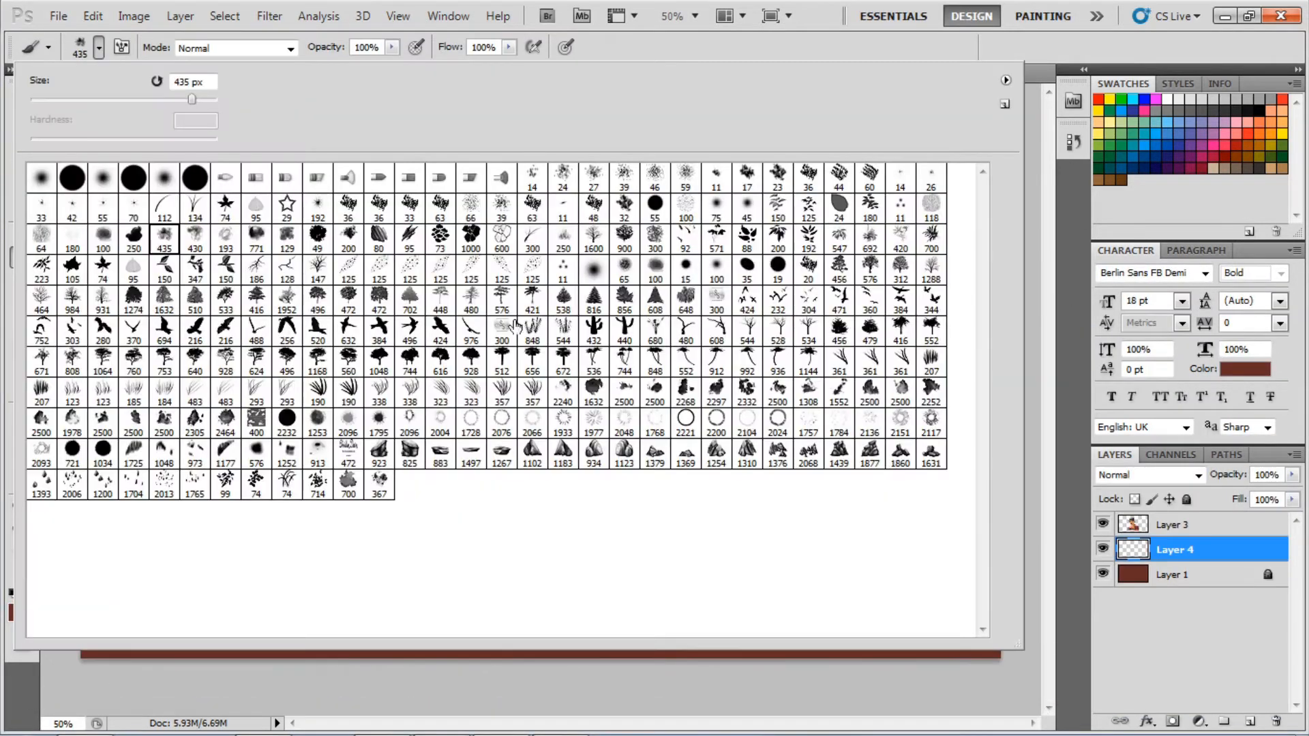
pyautogui.click(287, 242)
pyautogui.press('Return')
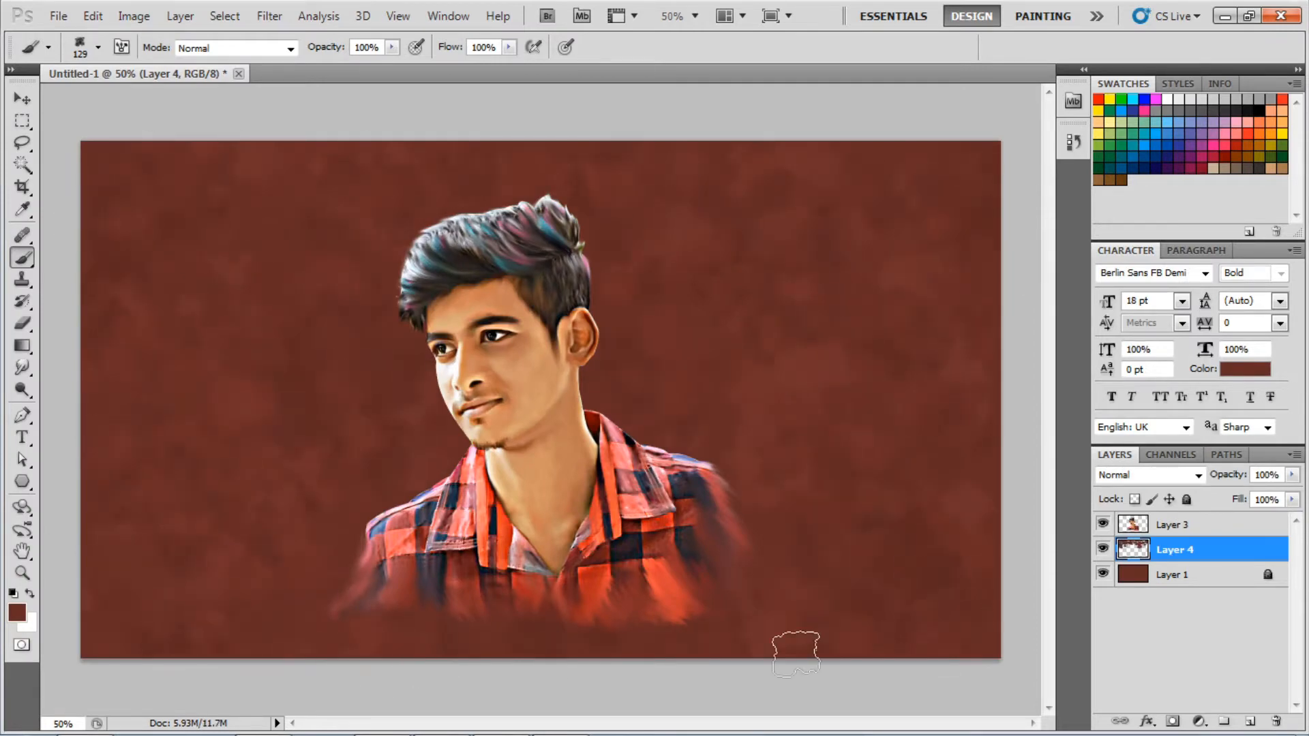
pyautogui.click(17, 612)
pyautogui.click(1157, 377)
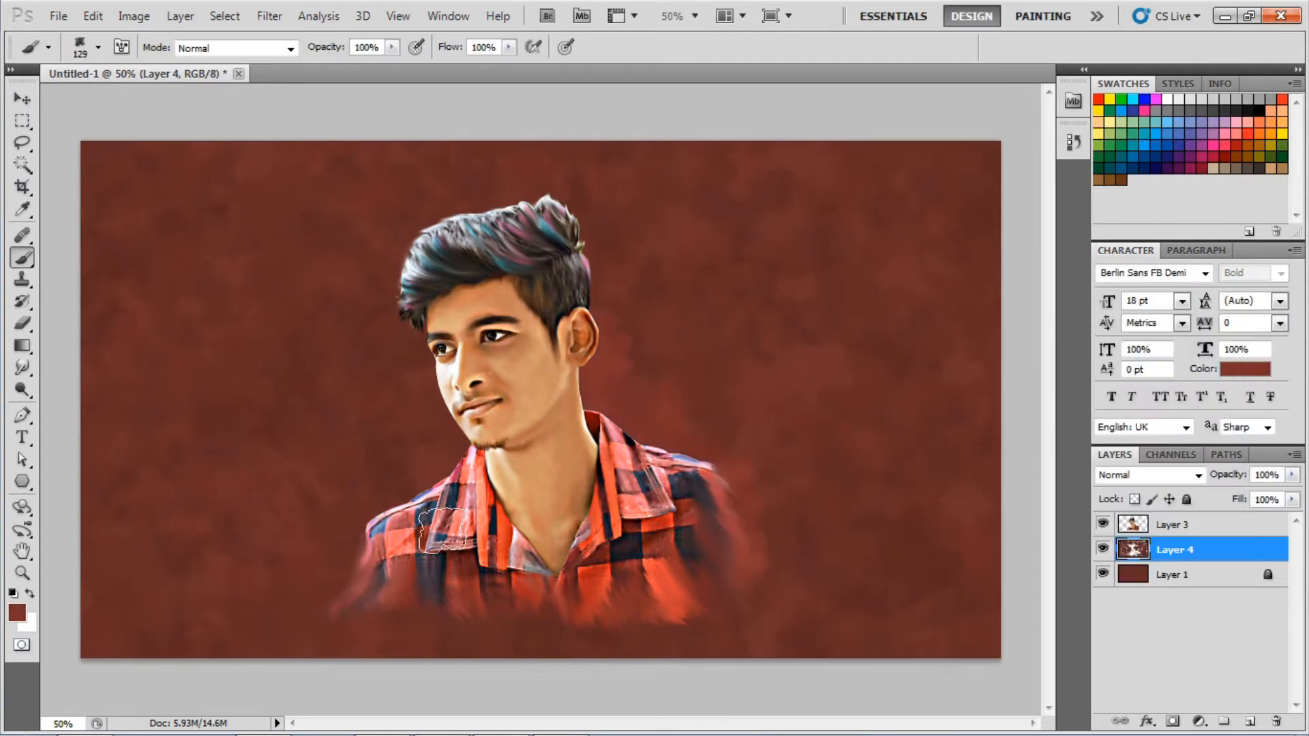
# Choose a bright orange-red colour and paint clouds behind the neck, face and shoulders.
pyautogui.click(17, 611)
pyautogui.click(1004, 390)
pyautogui.click(857, 447)
pyautogui.click(910, 528)
pyautogui.click(1001, 630)
pyautogui.click(951, 403)
pyautogui.click(1157, 378)
pyautogui.moveTo(654, 436)
pyautogui.mouseDown()
pyautogui.moveTo(594, 327)
pyautogui.moveTo(682, 436)
pyautogui.mouseUp()
pyautogui.moveTo(716, 478)
pyautogui.mouseDown()
pyautogui.moveTo(620, 286)
pyautogui.moveTo(748, 541)
pyautogui.moveTo(593, 328)
pyautogui.moveTo(852, 600)
pyautogui.mouseUp()
# Choose a light salmon-orange colour and paint lighter clouds behind the neck and beside the shoulders with a size 175 brush at 86% opacity.
pyautogui.click(17, 611)
pyautogui.click(1157, 379)
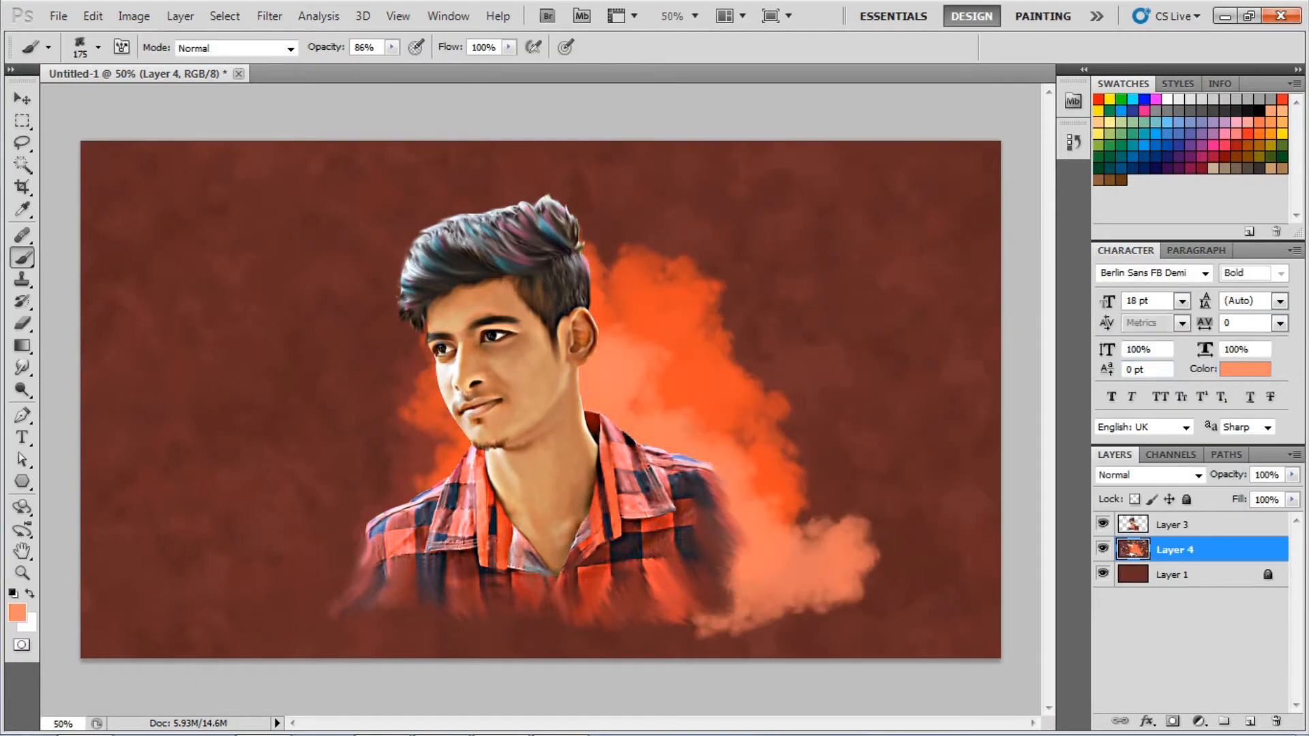
pyautogui.moveTo(607, 259); pyautogui.dragTo(634, 409)
pyautogui.moveTo(436, 464); pyautogui.dragTo(259, 614)
# Choose a fully saturated red and paint it behind the jaw, collar and outer shoulder.
pyautogui.click(17, 611)
pyautogui.click(960, 392)
pyautogui.click(1157, 379)
pyautogui.moveTo(518, 382)
pyautogui.mouseDown()
pyautogui.moveTo(429, 484)
pyautogui.moveTo(525, 585)
pyautogui.mouseUp()
pyautogui.moveTo(764, 519); pyautogui.dragTo(811, 552)
# Set the foreground colour to orange ff8400 and paint it around the hair and along the shoulders.
pyautogui.click(17, 612)
pyautogui.click(1053, 611)
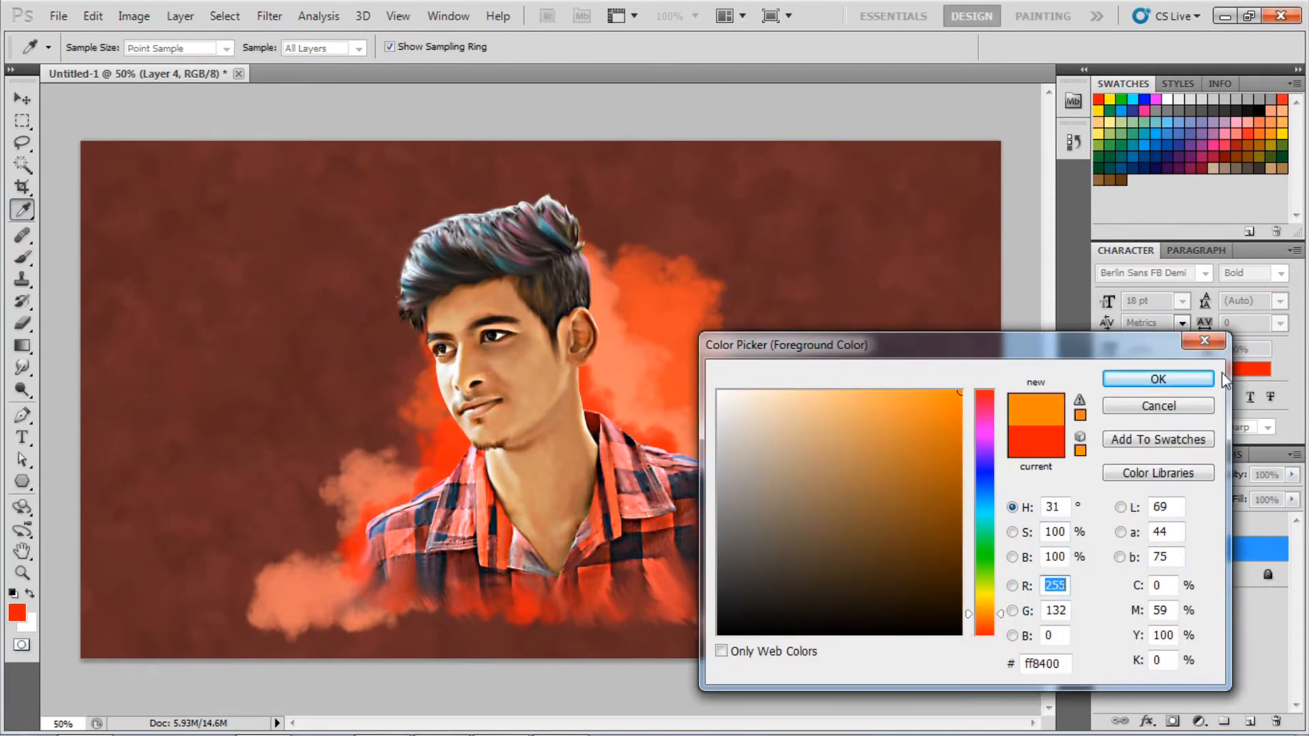
pyautogui.click(1158, 378)
pyautogui.moveTo(497, 204)
pyautogui.mouseDown()
pyautogui.moveTo(471, 242)
pyautogui.moveTo(450, 464)
pyautogui.moveTo(375, 528)
pyautogui.mouseUp()
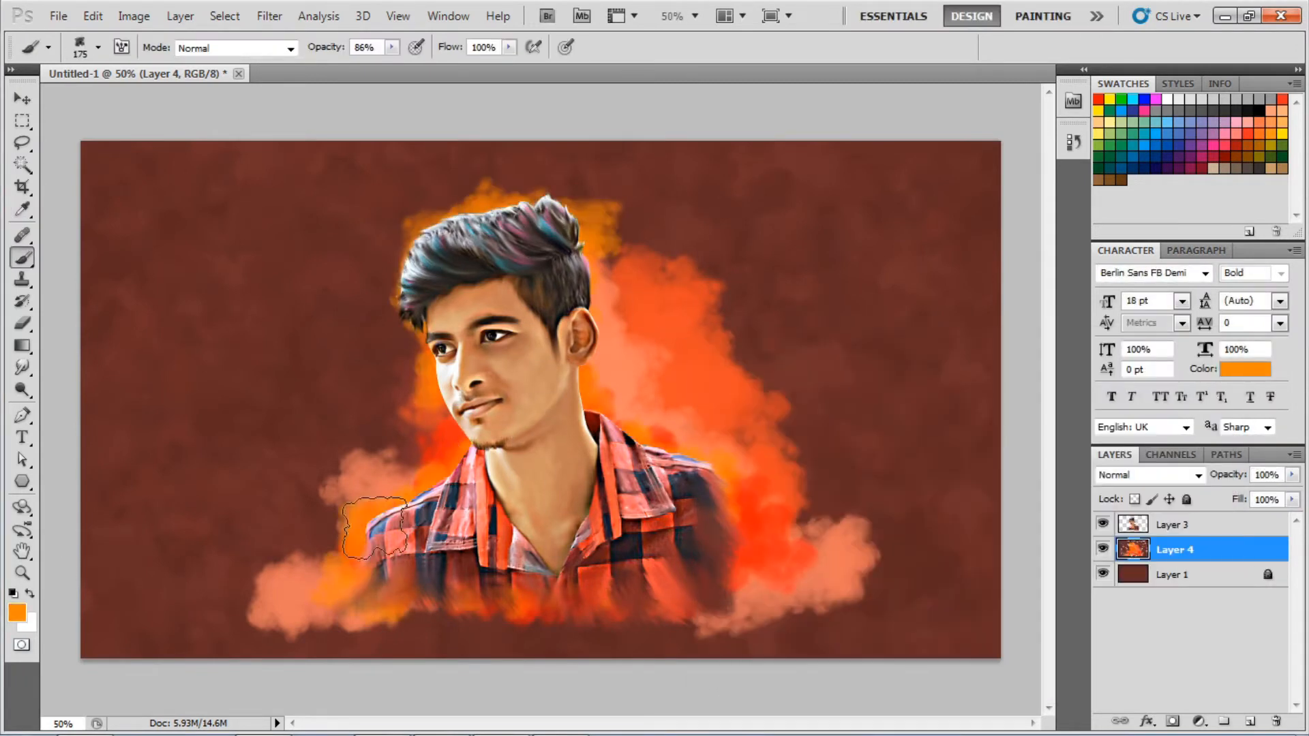
# Sample the orange-red from the clouds and paint broad translucent clouds on both sides of the portrait at 42% opacity.
pyautogui.keyDown('alt'); pyautogui.click(804, 532); pyautogui.keyUp('alt')
pyautogui.moveTo(955, 226)
pyautogui.mouseDown()
pyautogui.moveTo(774, 365)
pyautogui.moveTo(666, 228)
pyautogui.moveTo(380, 371)
pyautogui.moveTo(277, 307)
pyautogui.moveTo(319, 458)
pyautogui.moveTo(355, 464)
pyautogui.moveTo(291, 452)
pyautogui.moveTo(371, 487)
pyautogui.mouseUp()
pyautogui.press(']')
pyautogui.press(']')
pyautogui.press('[')
pyautogui.press('[')
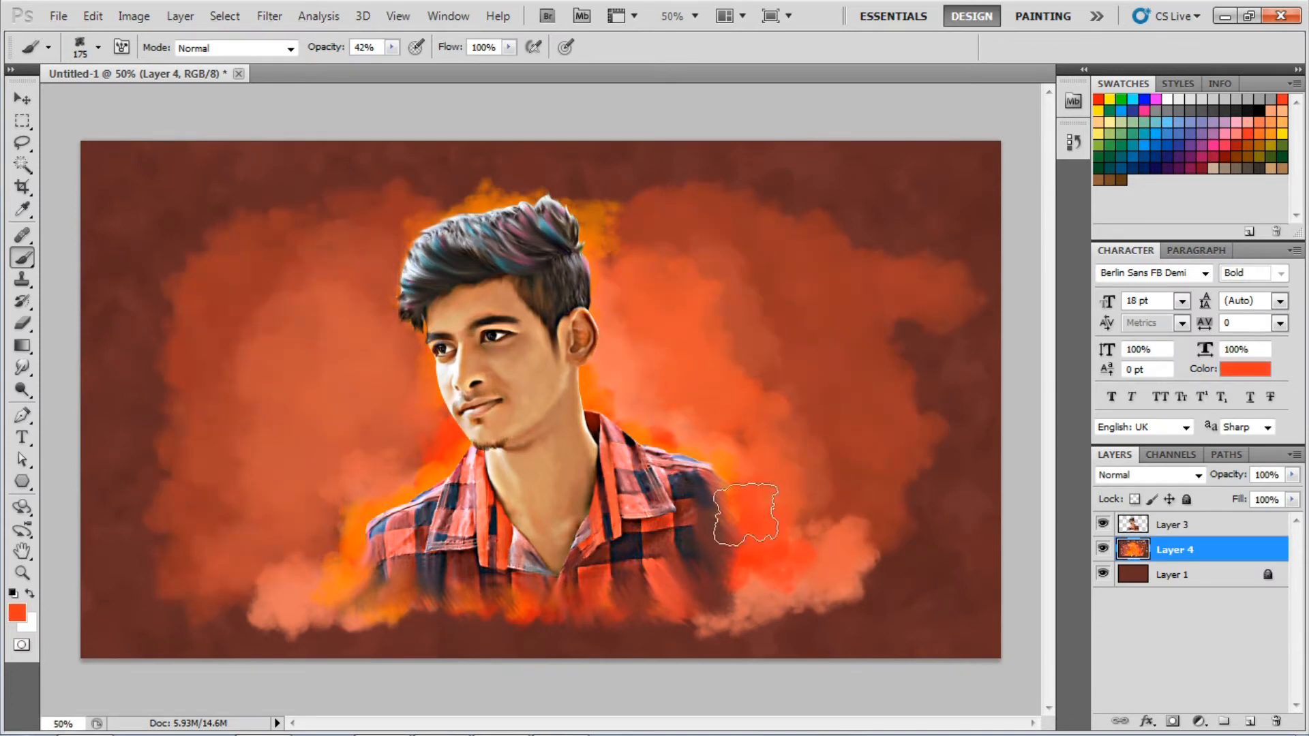
# Paint sampled orange above the hair and below the shirt, and tone down the outer clouds with sampled reddish brown.
pyautogui.keyDown('alt'); pyautogui.click(489, 202); pyautogui.keyUp('alt')
pyautogui.moveTo(489, 201)
pyautogui.mouseDown()
pyautogui.moveTo(409, 437)
pyautogui.moveTo(423, 613)
pyautogui.mouseUp()
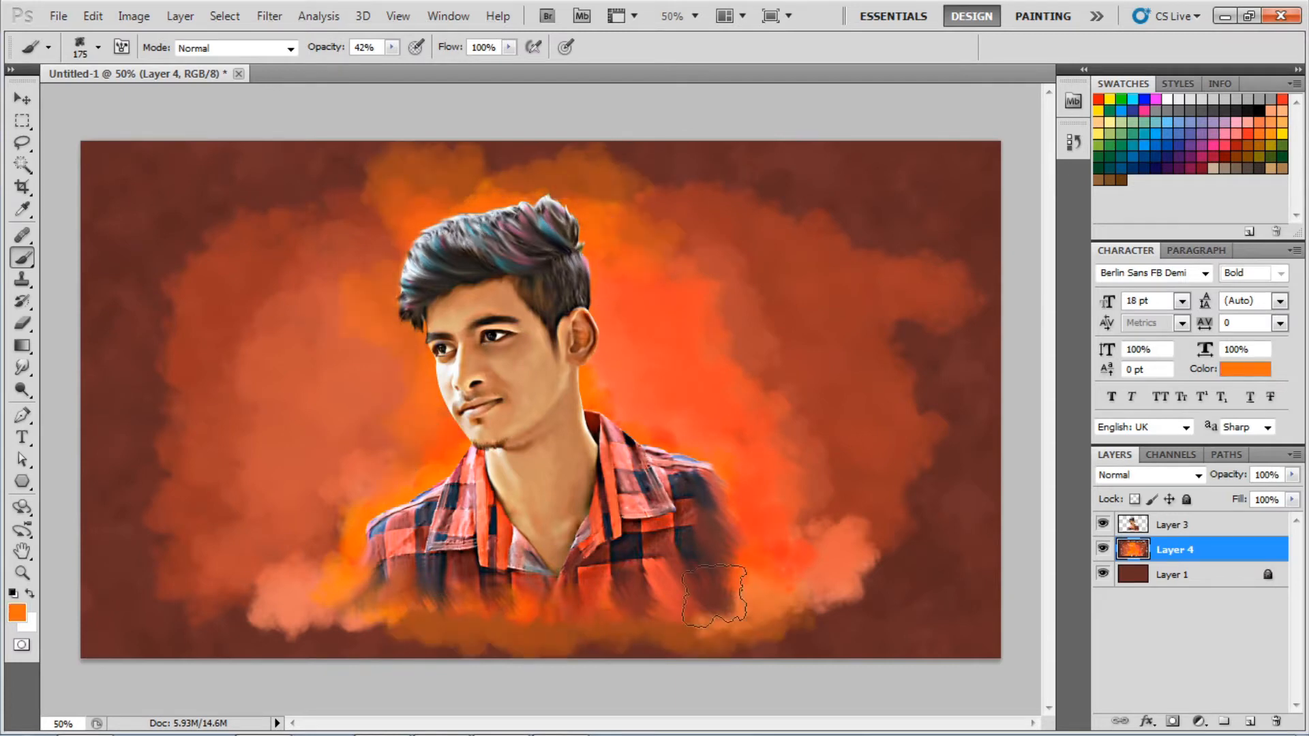
pyautogui.keyDown('alt'); pyautogui.click(145, 622); pyautogui.keyUp('alt')
pyautogui.moveTo(920, 286); pyautogui.dragTo(803, 453)
# Sample orange-red and orange from the clouds and paint brighter clouds on both sides of the portrait at 42% opacity.
pyautogui.keyDown('alt'); pyautogui.click(604, 508); pyautogui.keyUp('alt')
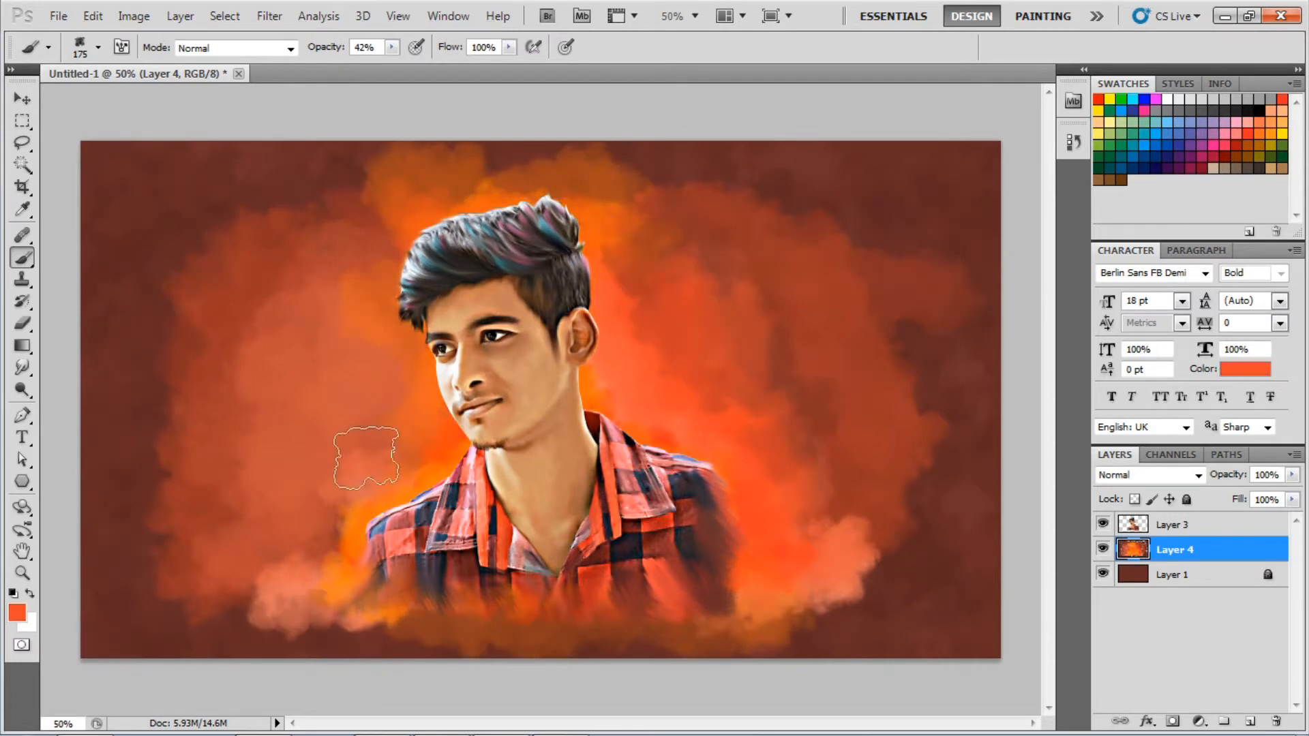
pyautogui.moveTo(361, 232)
pyautogui.mouseDown()
pyautogui.moveTo(211, 243)
pyautogui.moveTo(198, 341)
pyautogui.mouseUp()
pyautogui.keyDown('alt'); pyautogui.click(356, 520); pyautogui.keyUp('alt')
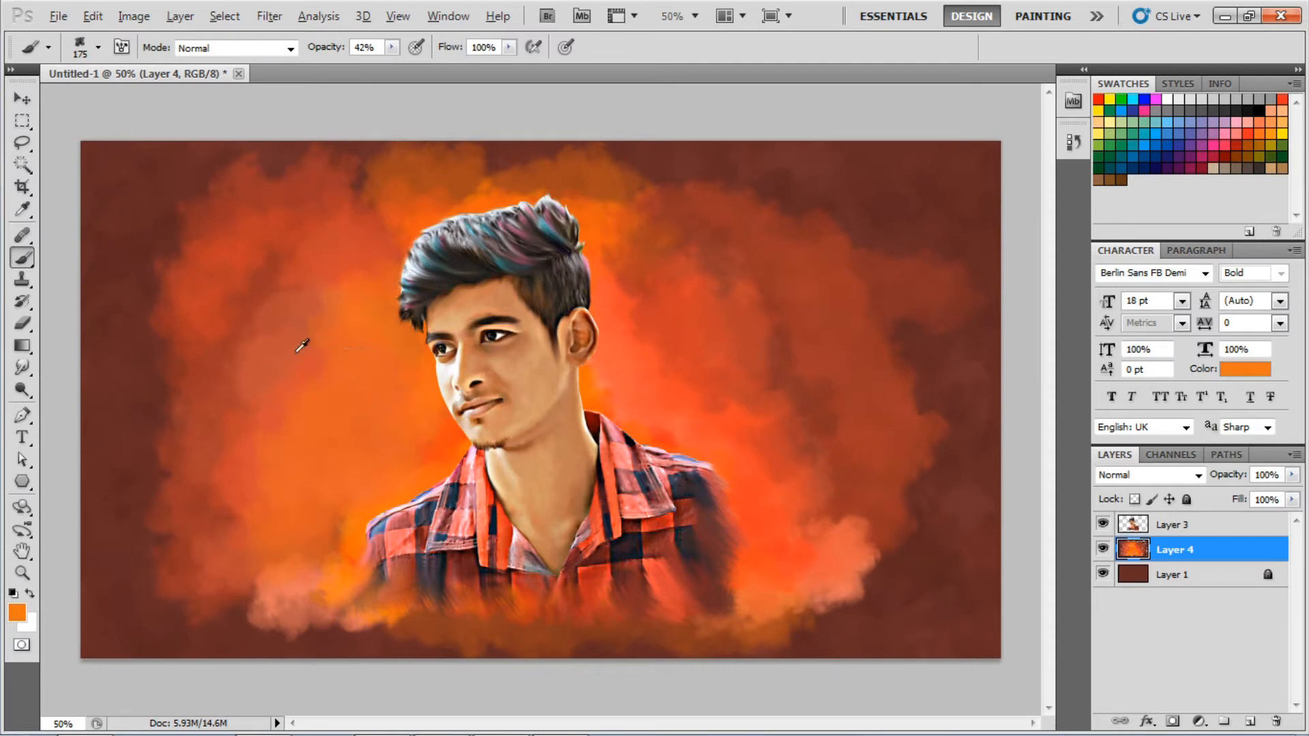
pyautogui.keyDown('alt'); pyautogui.click(775, 538); pyautogui.keyUp('alt')
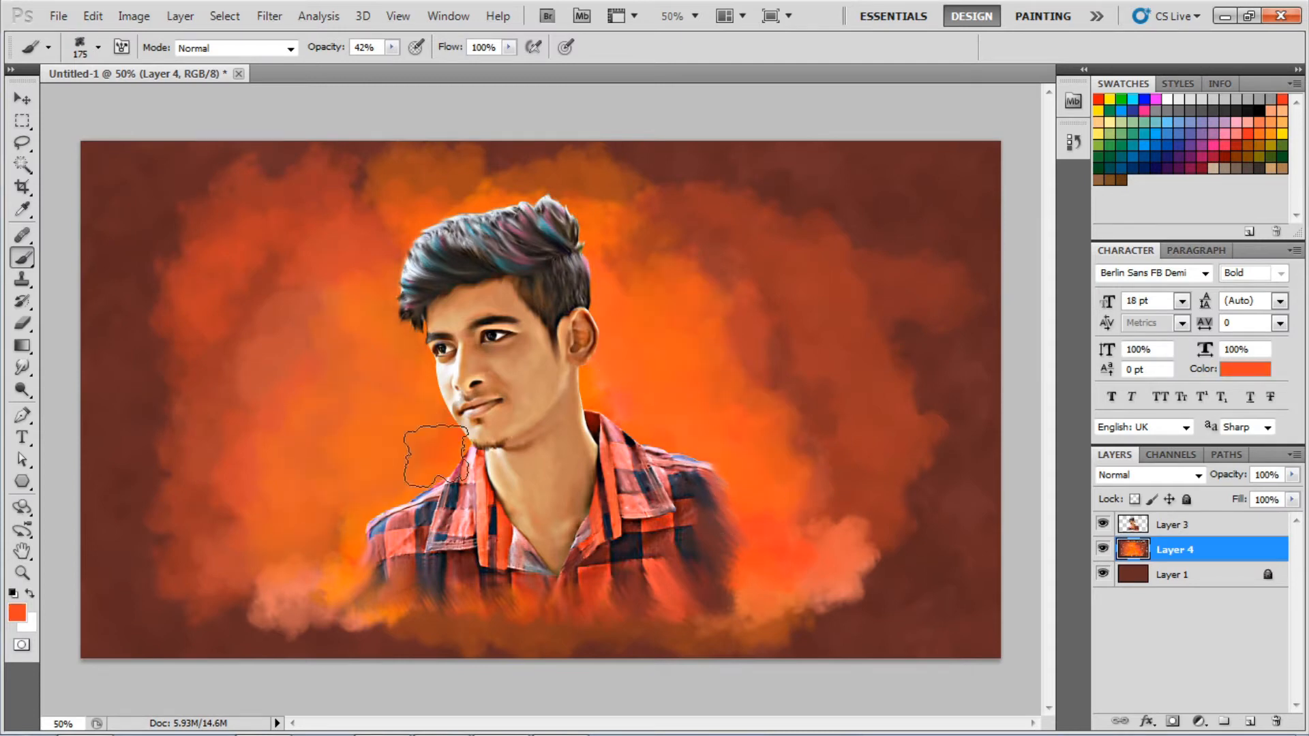
# Set the brush opacity to 21% and paint sampled orange-red over the outer clouds on both sides of the canvas.
pyautogui.keyDown('alt'); pyautogui.click(190, 315); pyautogui.keyUp('alt')
pyautogui.moveTo(326, 47)
pyautogui.mouseDown()
pyautogui.moveTo(304, 60)
pyautogui.moveTo(336, 49)
pyautogui.mouseUp()
pyautogui.moveTo(188, 196)
pyautogui.mouseDown()
pyautogui.moveTo(114, 585)
pyautogui.moveTo(214, 639)
pyautogui.mouseUp()
pyautogui.moveTo(755, 189)
pyautogui.mouseDown()
pyautogui.moveTo(919, 580)
pyautogui.moveTo(966, 573)
pyautogui.mouseUp()
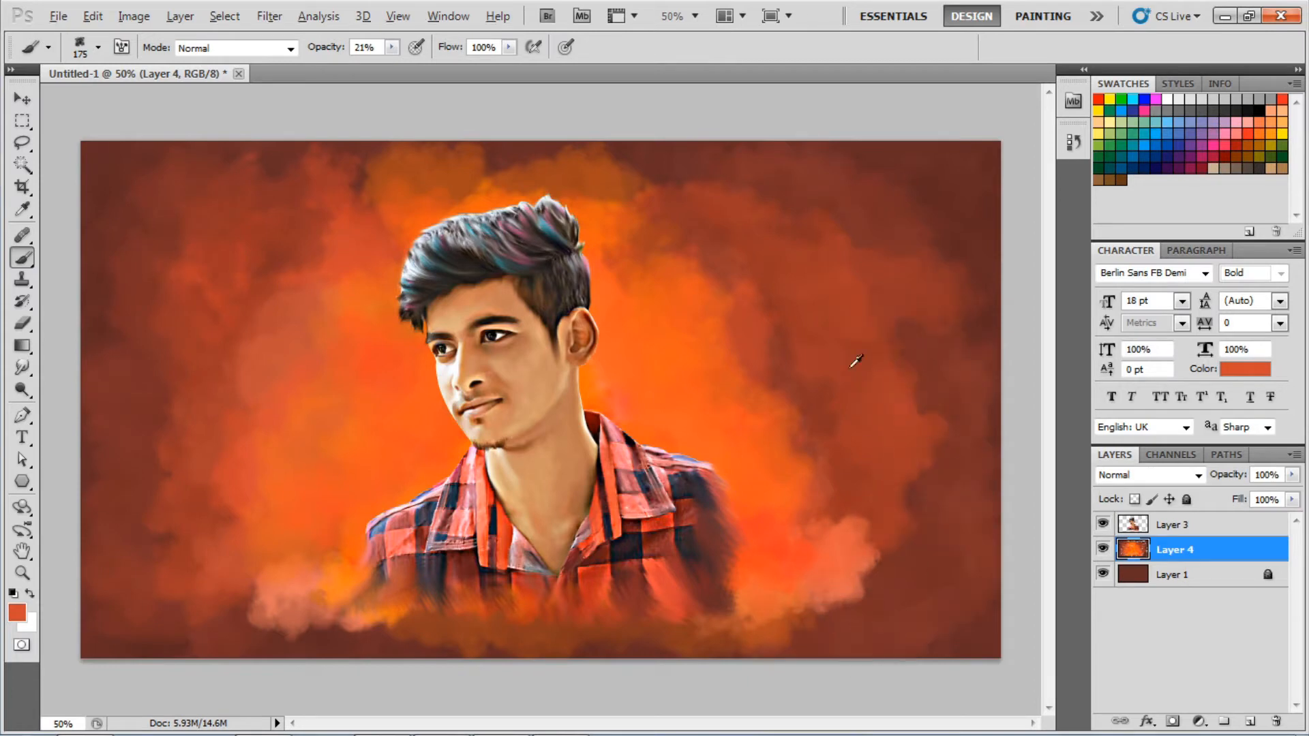
# Sample orange above the hair and paint at 34% opacity to brighten the clouds around the hair and the face side.
pyautogui.keyDown('alt'); pyautogui.click(532, 197); pyautogui.keyUp('alt')
pyautogui.press('3')
pyautogui.press('4')
pyautogui.moveTo(245, 368); pyautogui.dragTo(245, 502)
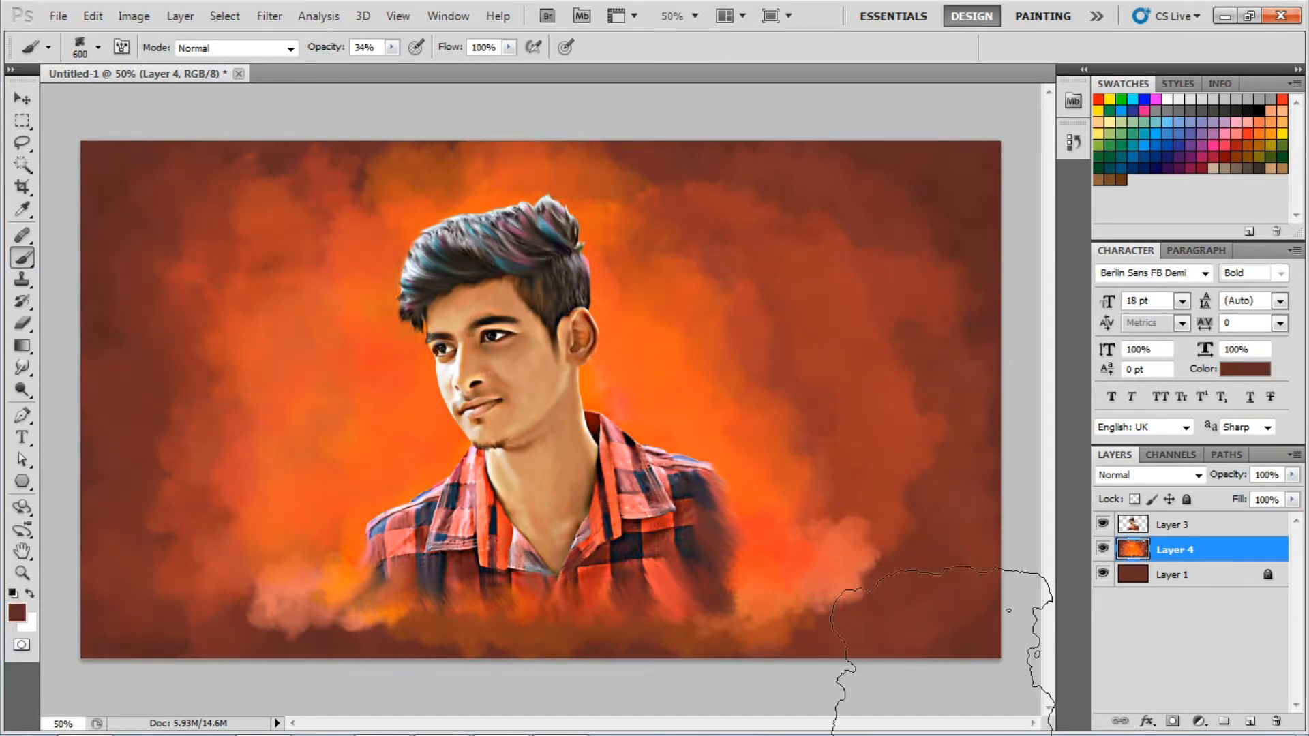
# Reduce the brush to 175 px and blend sampled cloud colours into the clouds behind the back and shoulder at 49% opacity.
pyautogui.press('[')
pyautogui.press('[')
pyautogui.press('[')
pyautogui.press('[')
pyautogui.press('[')
pyautogui.press('[')
pyautogui.keyDown('alt'); pyautogui.click(851, 232); pyautogui.keyUp('alt')
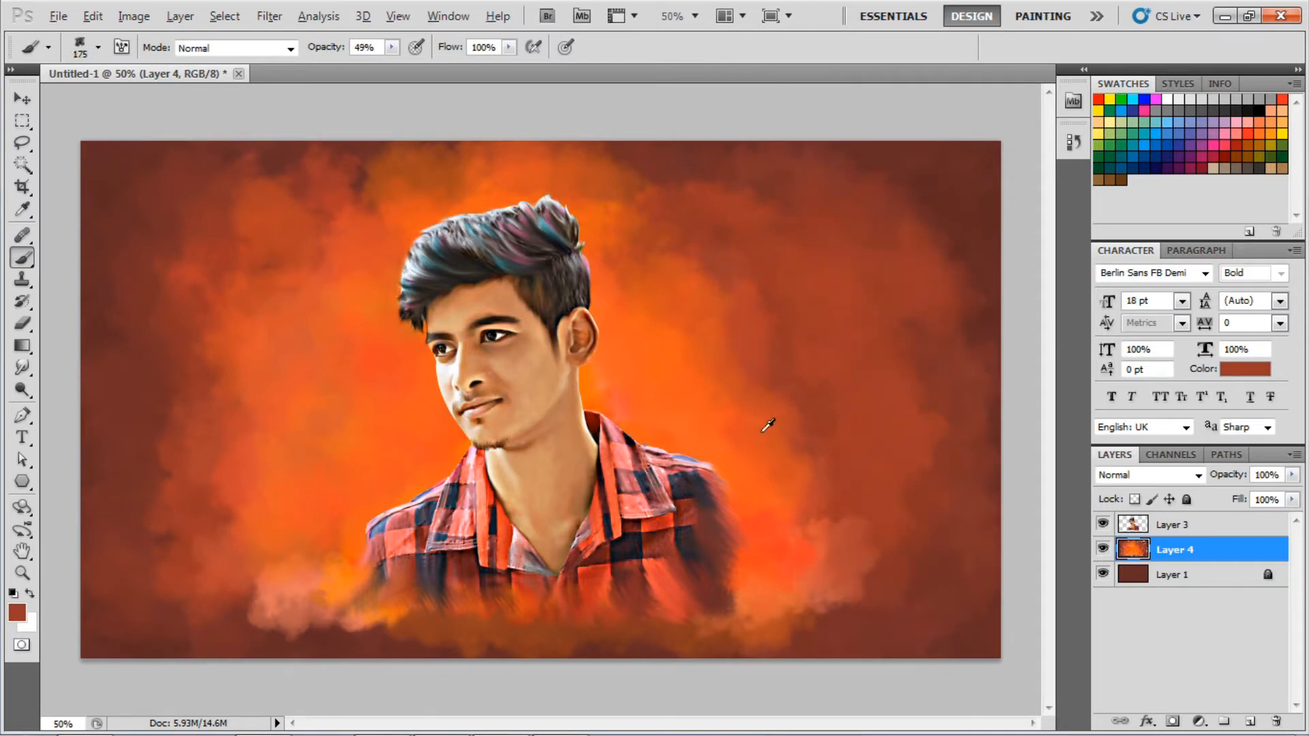
pyautogui.keyDown('alt'); pyautogui.click(767, 433); pyautogui.keyUp('alt')
pyautogui.keyDown('alt'); pyautogui.click(239, 368); pyautogui.keyUp('alt')
# Choose a yellow-orange foreground colour and paint it around the head and shoulders with a 400 px brush.
pyautogui.click(17, 612)
pyautogui.moveTo(1011, 631); pyautogui.dragTo(1011, 606)
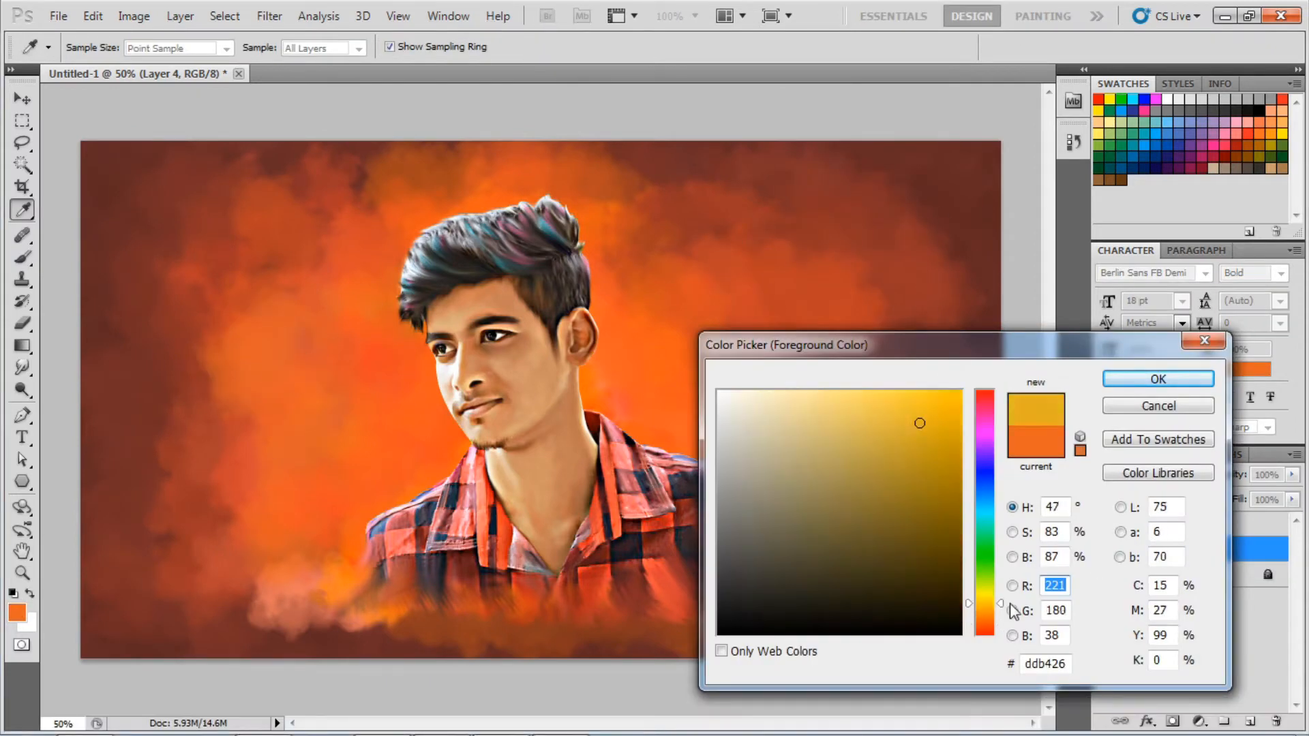
pyautogui.click(1159, 379)
pyautogui.press(']')
pyautogui.press(']')
pyautogui.press(']')
pyautogui.press(']')
pyautogui.press(']')
pyautogui.moveTo(517, 385)
pyautogui.mouseDown()
pyautogui.moveTo(437, 546)
pyautogui.moveTo(614, 380)
pyautogui.moveTo(355, 273)
pyautogui.mouseUp()
# Sample a colour from the outer clouds and change the foreground colour to a fully saturated orange.
pyautogui.keyDown('alt'); pyautogui.click(137, 593); pyautogui.keyUp('alt')
pyautogui.click(17, 612)
pyautogui.click(958, 395)
pyautogui.click(1159, 379)
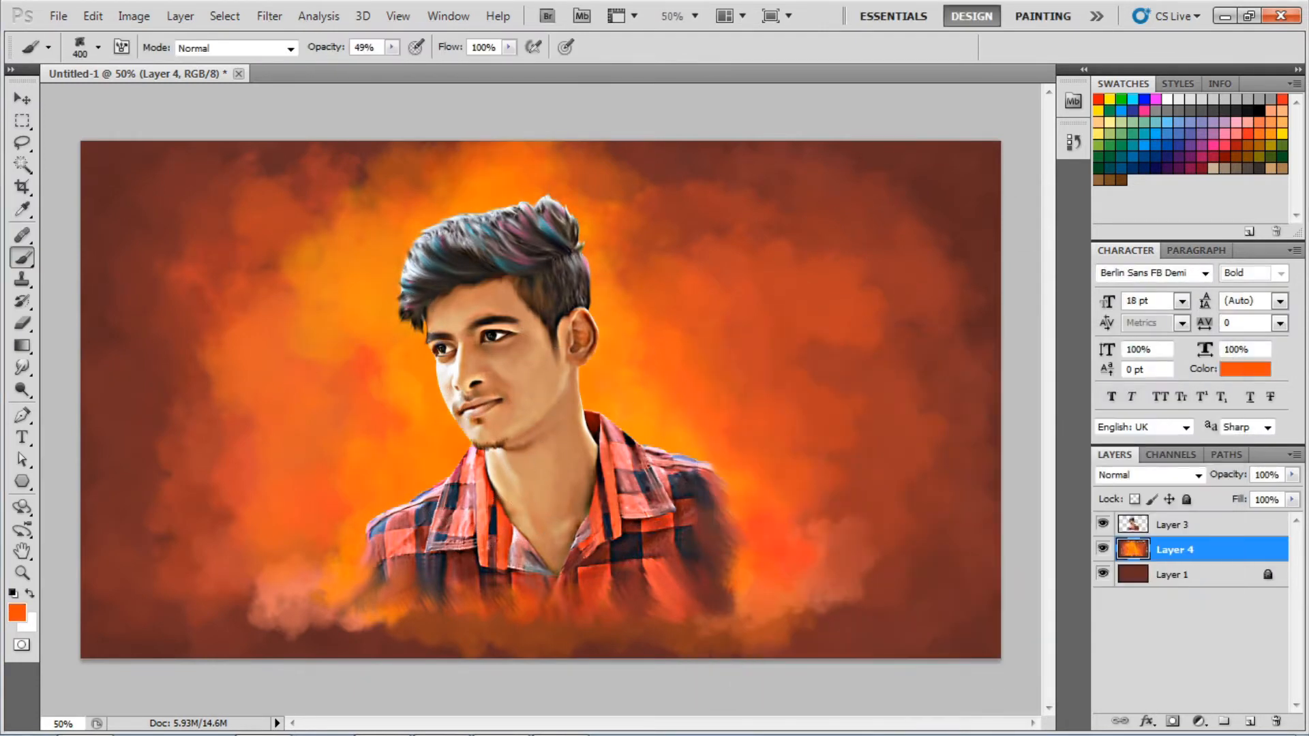
# Reduce the brush to 200 px and paint translucent reddish-brown shadows close around the hair, jaw, collar and shoulders.
pyautogui.press('[')
pyautogui.press('[')
pyautogui.press('[')
pyautogui.moveTo(447, 450); pyautogui.dragTo(431, 242)
pyautogui.moveTo(595, 269)
pyautogui.mouseDown()
pyautogui.moveTo(593, 409)
pyautogui.moveTo(730, 573)
pyautogui.mouseUp()
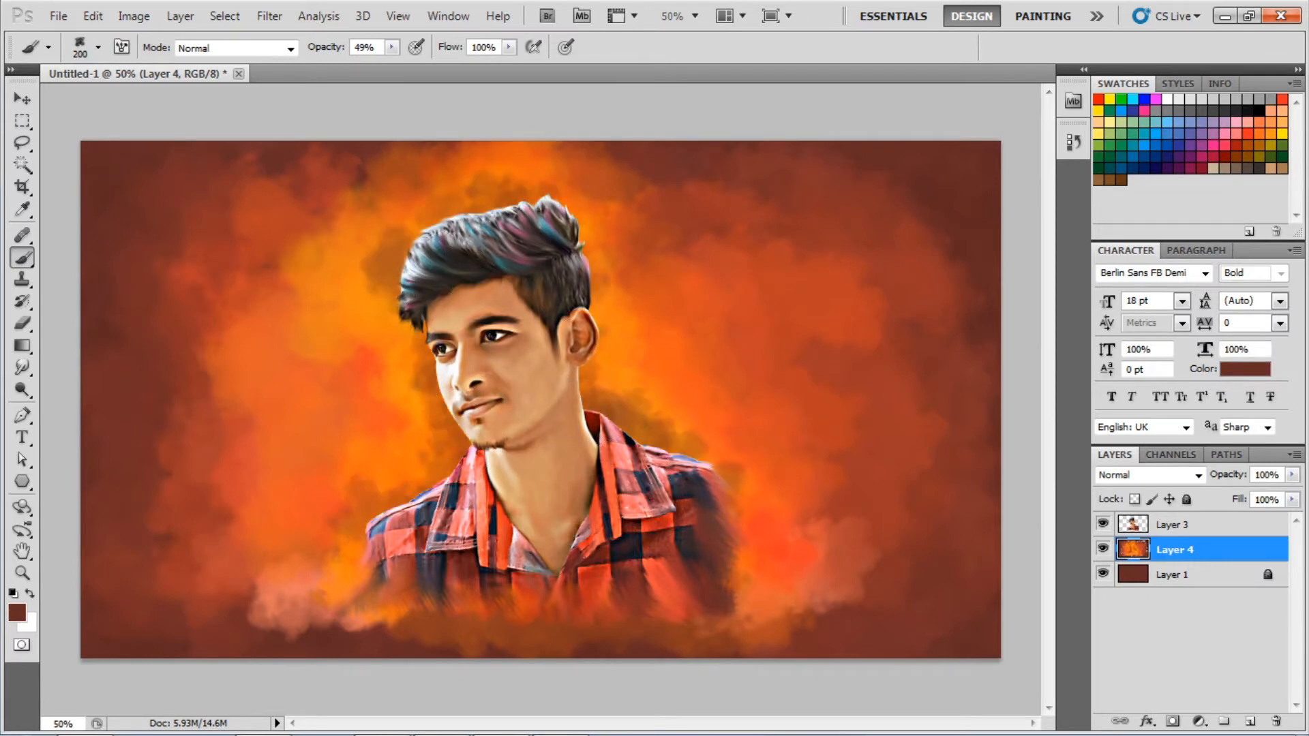
# Fade the shirt's lower edge on Layer 3 into the clouds with a soft eraser of 500 px.
pyautogui.click(1172, 524)
pyautogui.press('e')
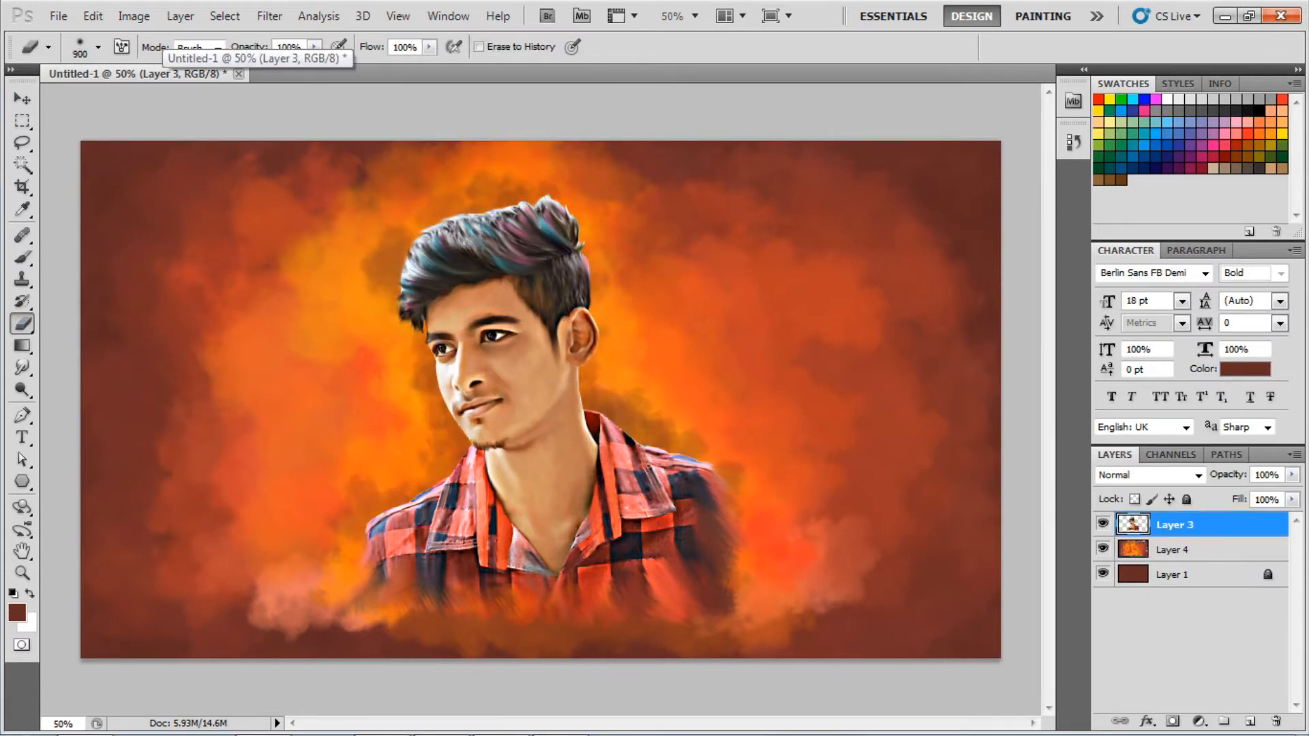
pyautogui.hotkey('ctrl', '+')
pyautogui.moveTo(562, 482)
pyautogui.mouseDown()
pyautogui.moveTo(293, 594)
pyautogui.moveTo(627, 682)
pyautogui.mouseUp()
pyautogui.press('[')
pyautogui.press('[')
pyautogui.press('[')
pyautogui.press('[')
pyautogui.press('[')
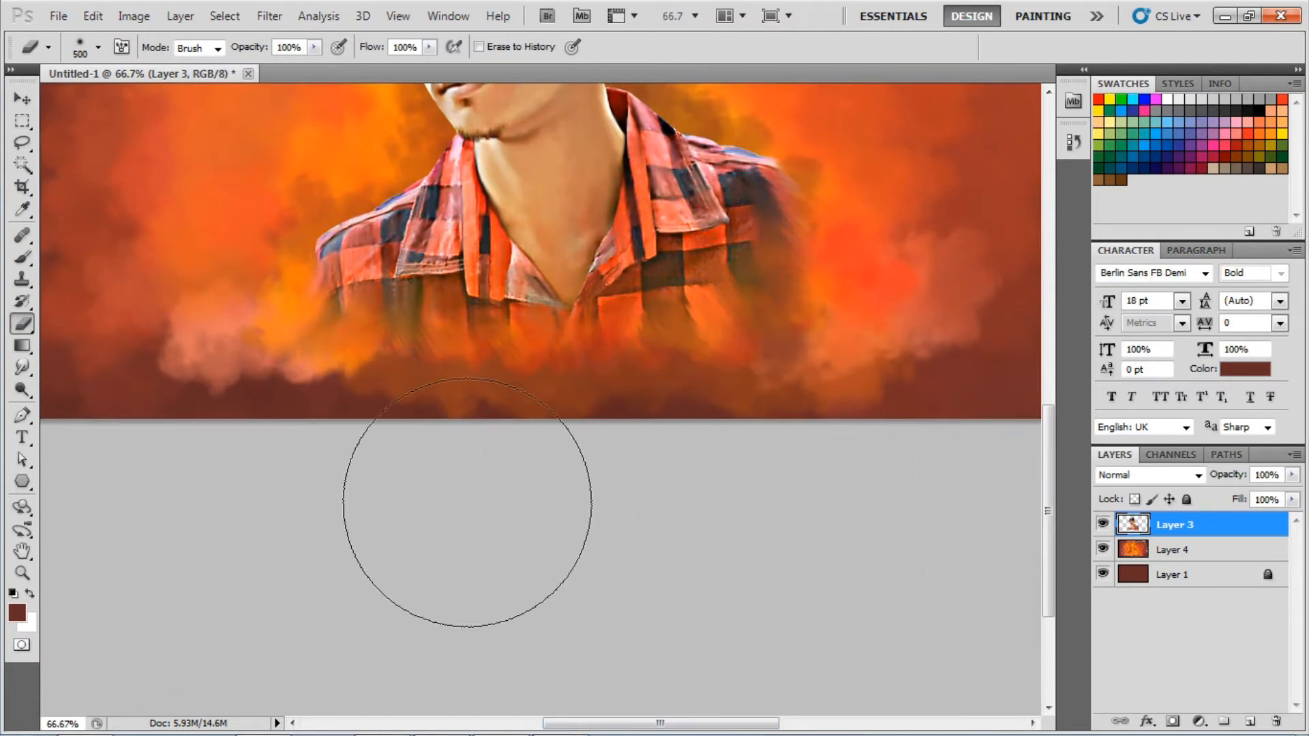
# Add a new layer above the portrait and darken the canvas edges in black with a soft 900 px brush at 49% opacity.
pyautogui.hotkey('ctrl', '-')
pyautogui.hotkey('ctrl', '-')
pyautogui.click(1251, 722)
pyautogui.press('b')
pyautogui.click(97, 47)
pyautogui.click(41, 178)
pyautogui.click(2, 577)
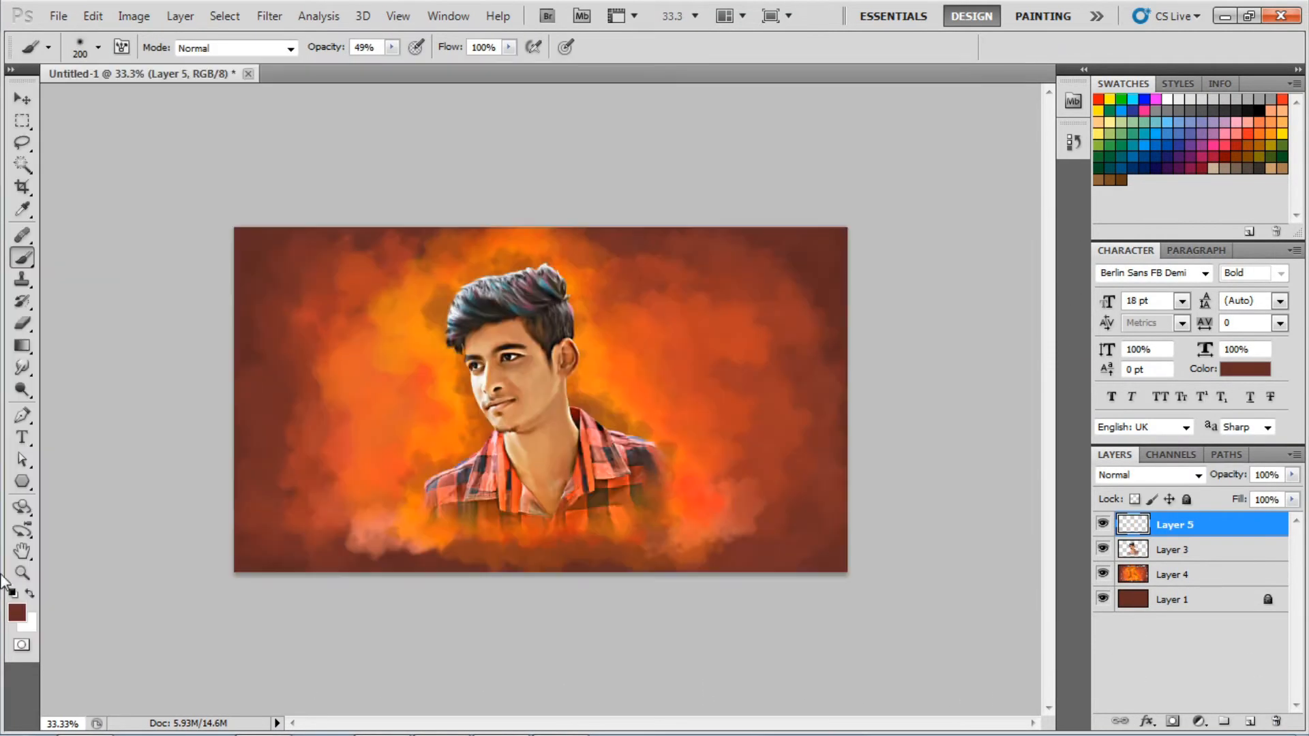
pyautogui.press(']')
pyautogui.press(']')
pyautogui.press(']')
pyautogui.press(']')
pyautogui.press(']')
pyautogui.press(']')
pyautogui.press(']')
pyautogui.press(']')
pyautogui.press(']')
pyautogui.moveTo(219, 131)
pyautogui.mouseDown()
pyautogui.moveTo(599, 146)
pyautogui.moveTo(286, 648)
pyautogui.mouseUp()
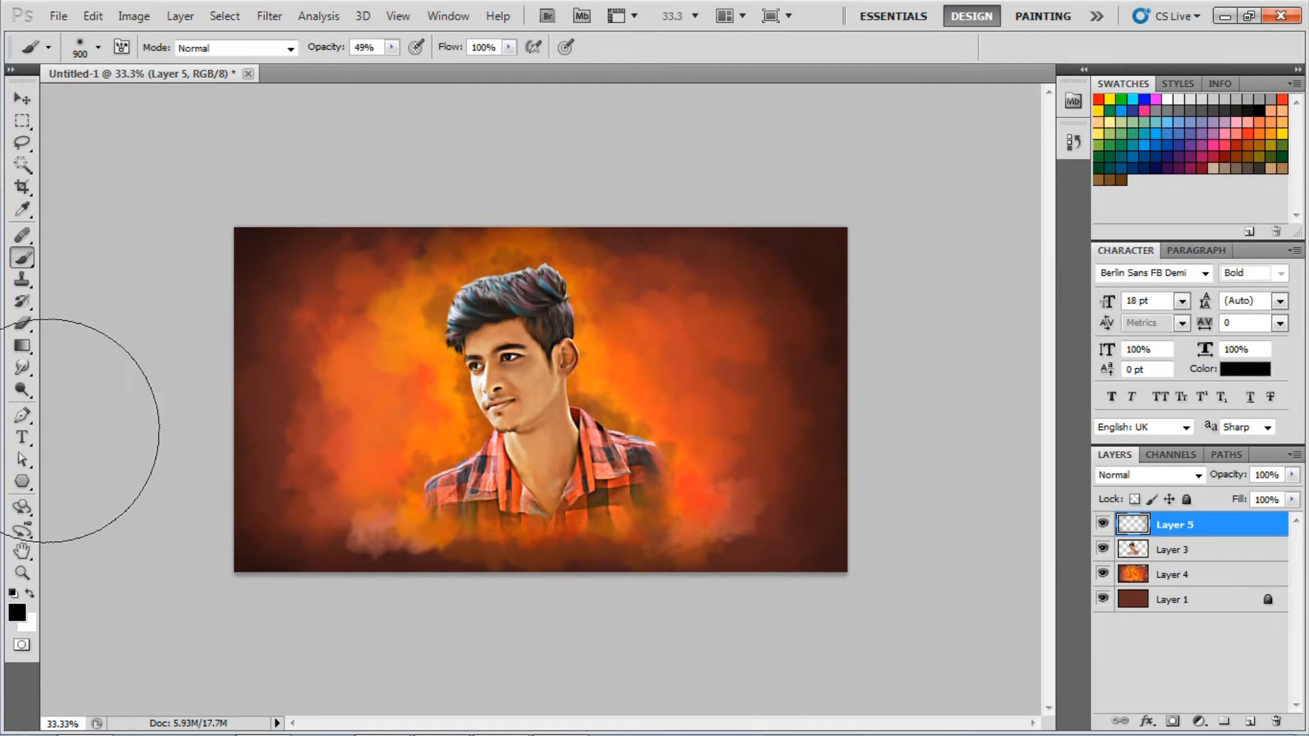
# Switch back to a textured cloud brush, sample dark brown and paint it along the canvas's lower edge below the shirt.
pyautogui.press('e')
pyautogui.press('b')
pyautogui.click(98, 47)
pyautogui.click(287, 239)
pyautogui.doubleClick(349, 239)
pyautogui.keyDown('alt'); pyautogui.click(480, 553); pyautogui.keyUp('alt')
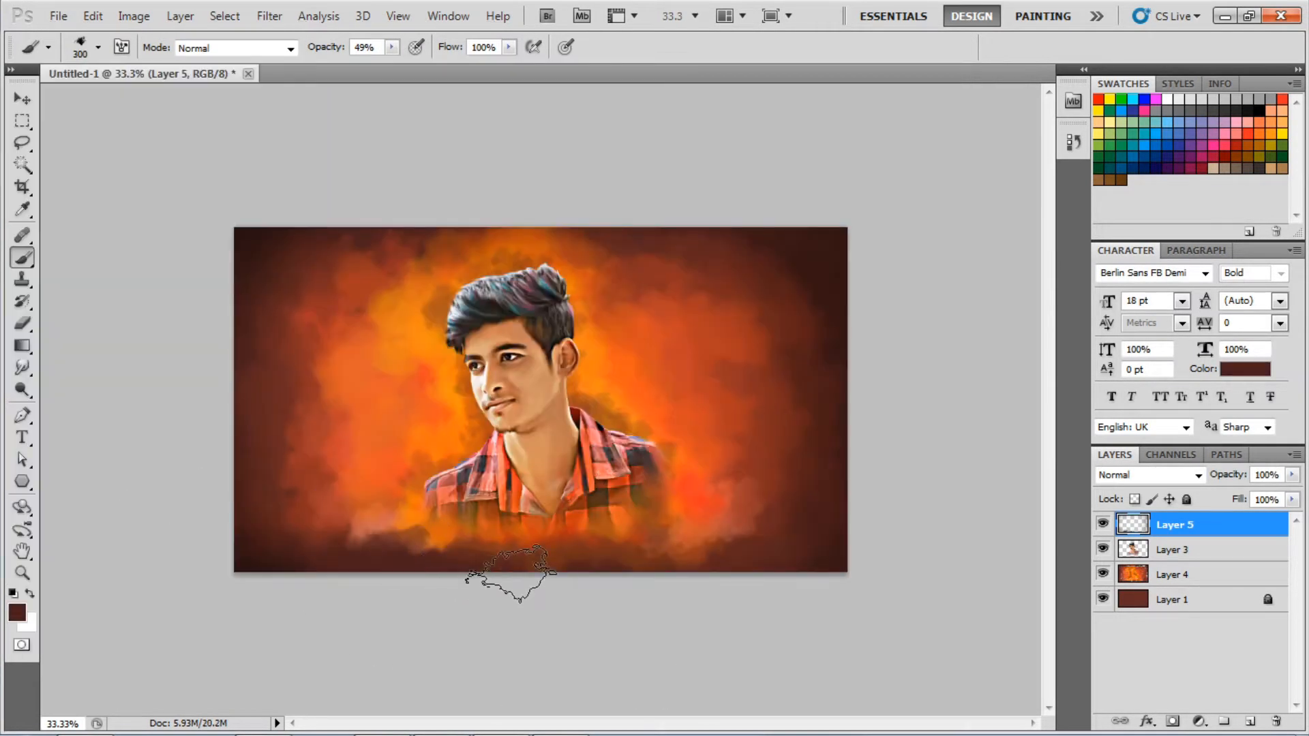
pyautogui.click(99, 47)
pyautogui.doubleClick(134, 236)
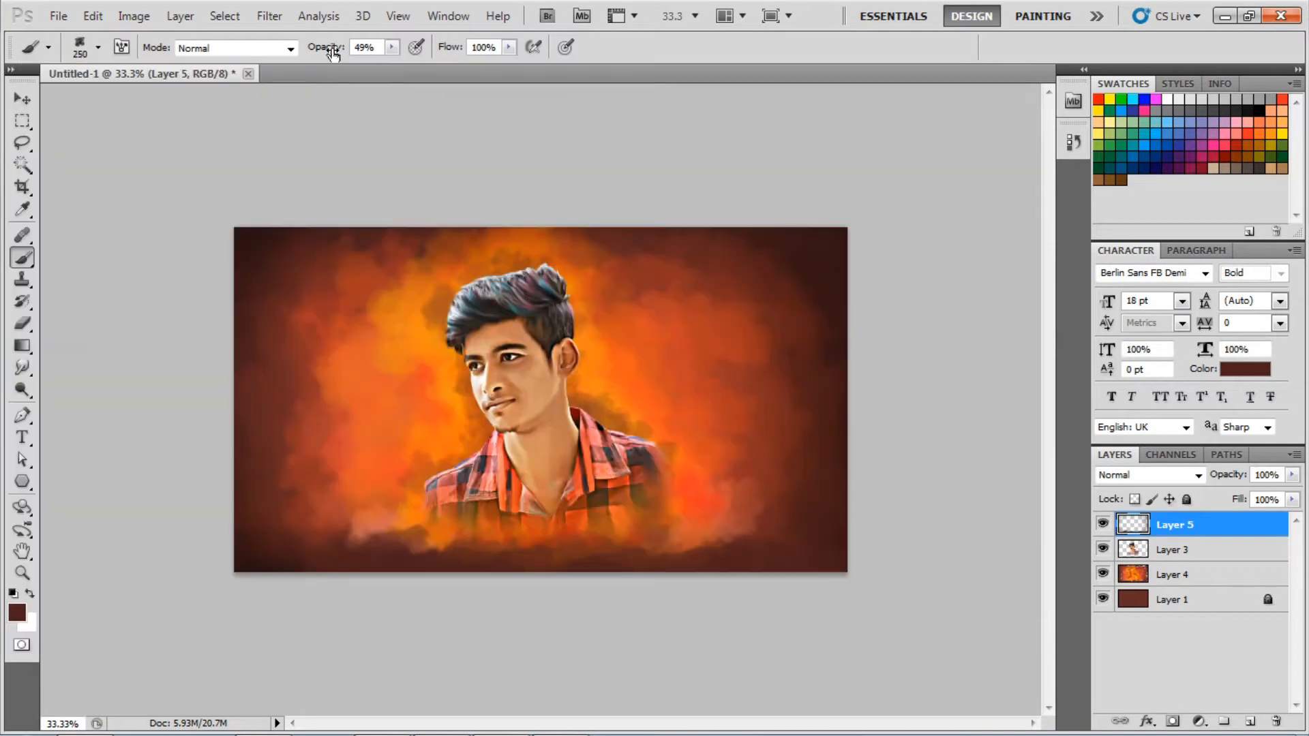
pyautogui.moveTo(349, 588); pyautogui.dragTo(695, 593)
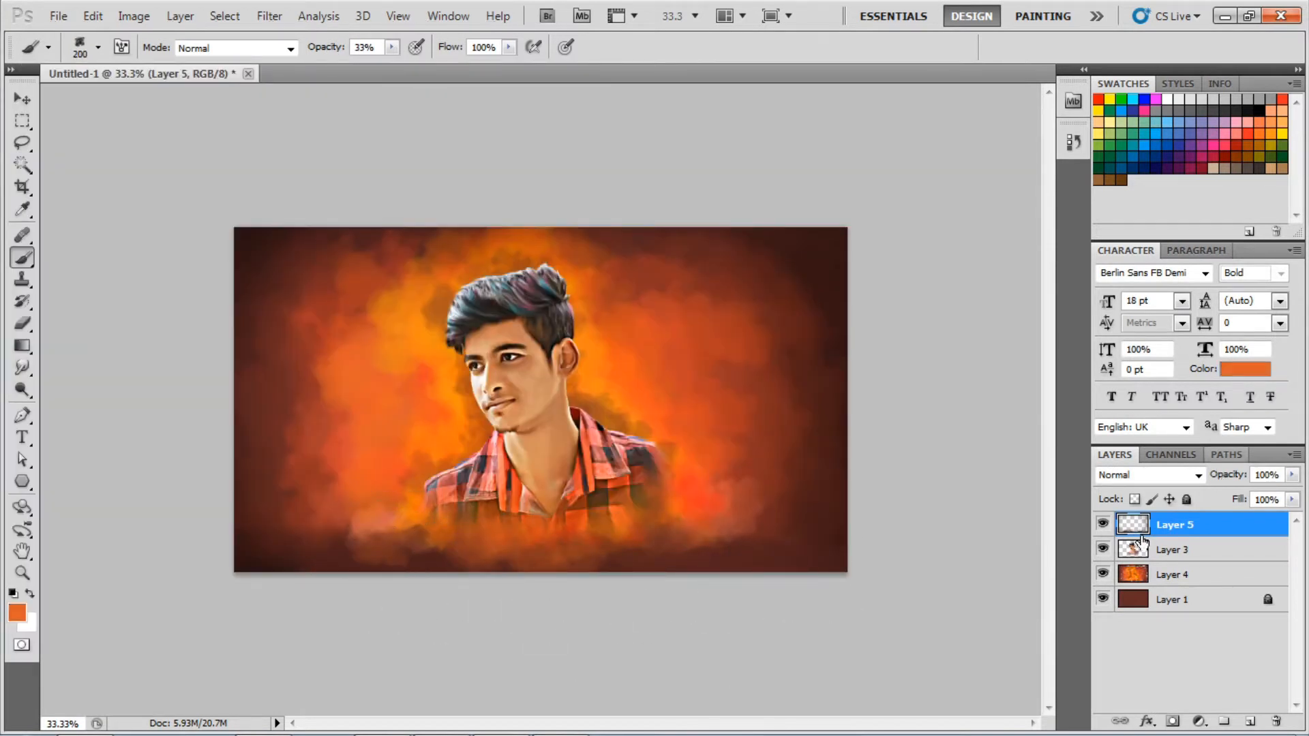
# Select Layer 4 and paint sampled orange and dark brown clouds across the area below the shirt at 40% opacity.
pyautogui.click(1103, 525)
pyautogui.click(1103, 524)
pyautogui.click(1173, 574)
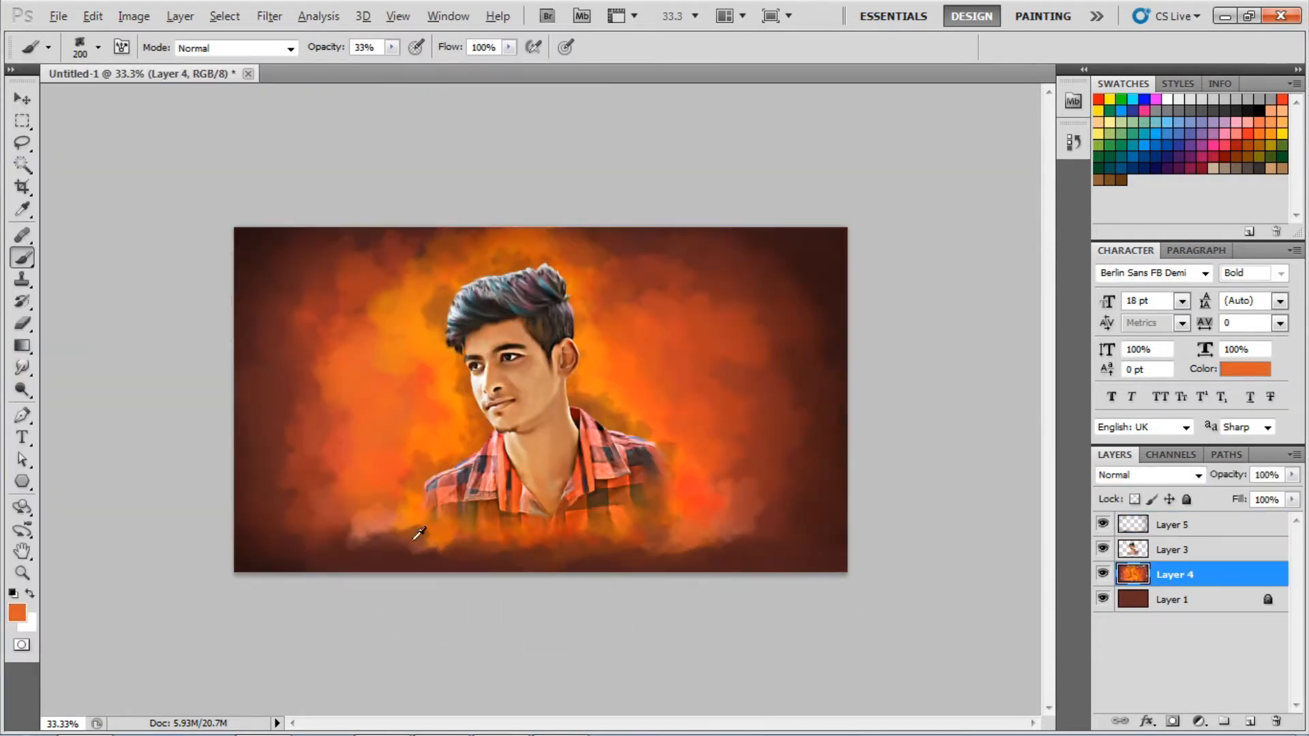
pyautogui.moveTo(395, 535); pyautogui.dragTo(784, 535)
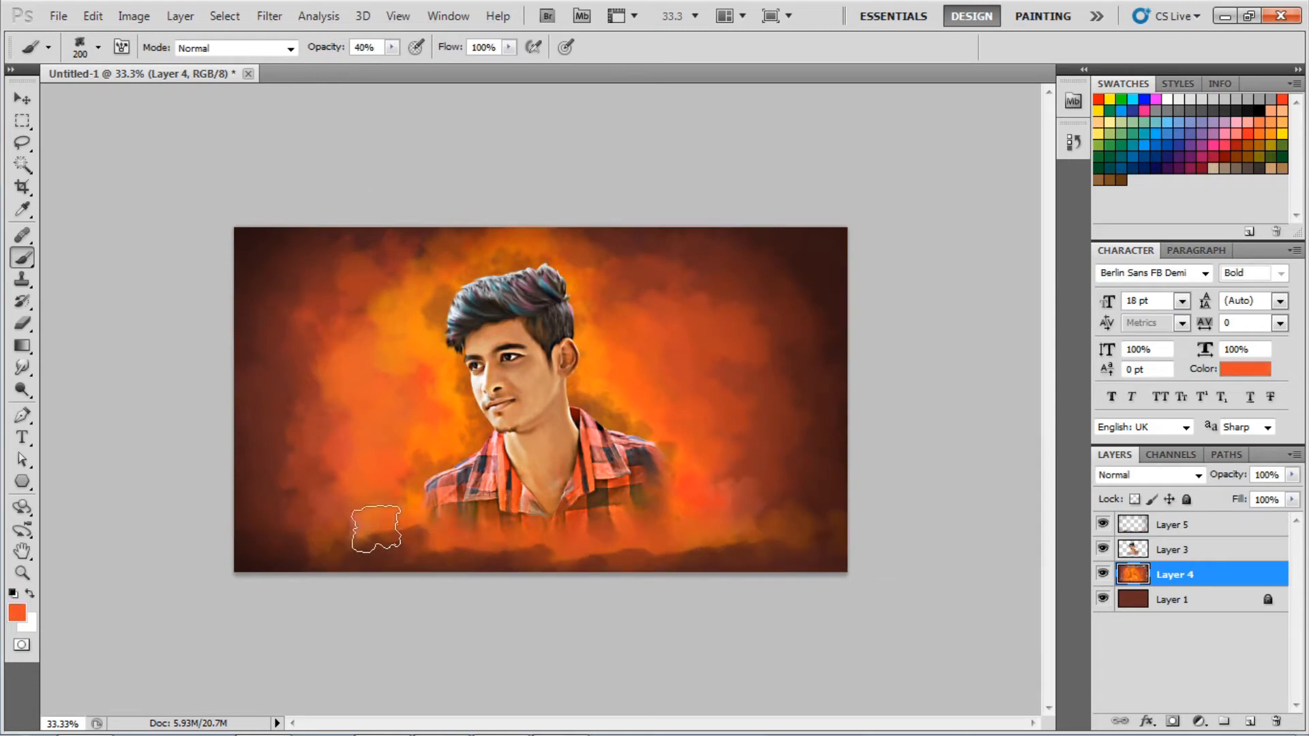
pyautogui.keyDown('alt'); pyautogui.click(377, 531); pyautogui.keyUp('alt')
pyautogui.moveTo(380, 540)
pyautogui.mouseDown()
pyautogui.moveTo(784, 539)
pyautogui.moveTo(600, 555)
pyautogui.moveTo(784, 545)
pyautogui.mouseUp()
pyautogui.keyDown('alt'); pyautogui.click(599, 371); pyautogui.keyUp('alt')
pyautogui.keyDown('alt'); pyautogui.click(402, 458); pyautogui.keyUp('alt')
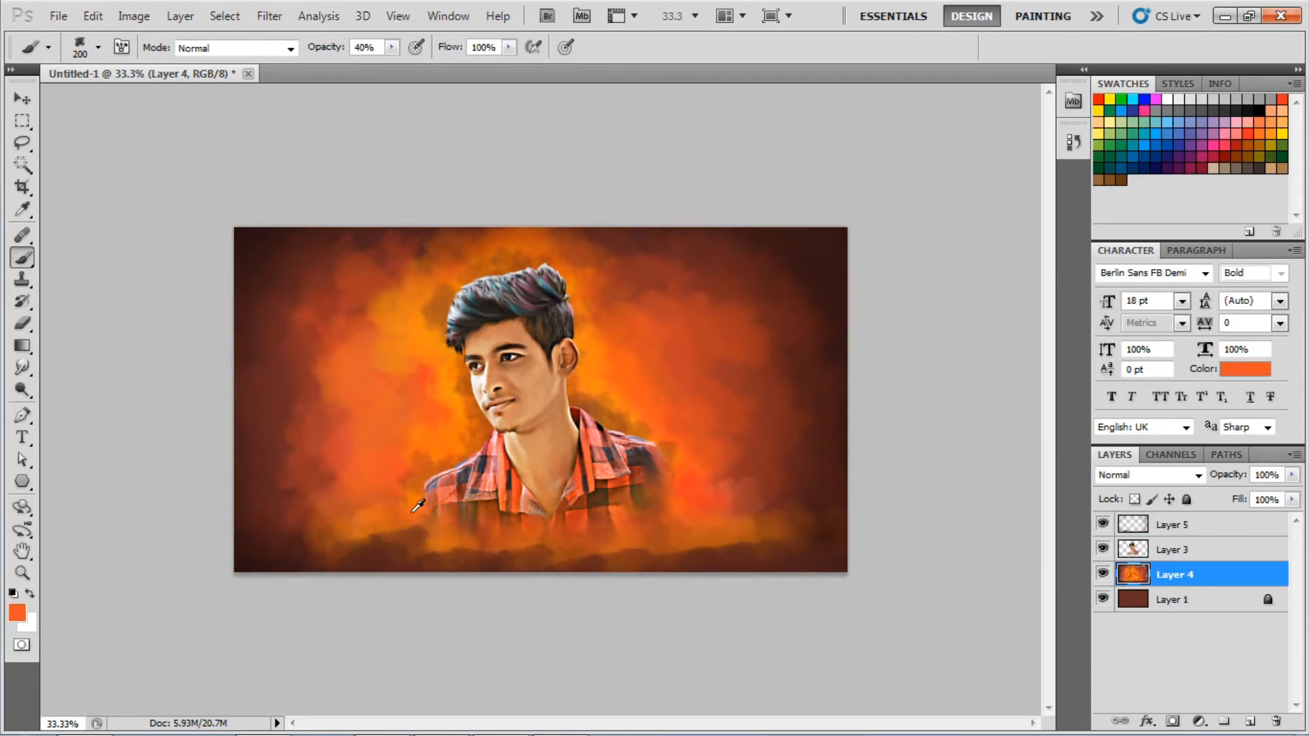
pyautogui.keyDown('alt'); pyautogui.click(651, 553); pyautogui.keyUp('alt')
# Add a new layer directly above Layer 4 and set the foreground colour to yellow f0f81c.
pyautogui.hotkey('ctrl', '+')
pyautogui.hotkey('ctrl', '+')
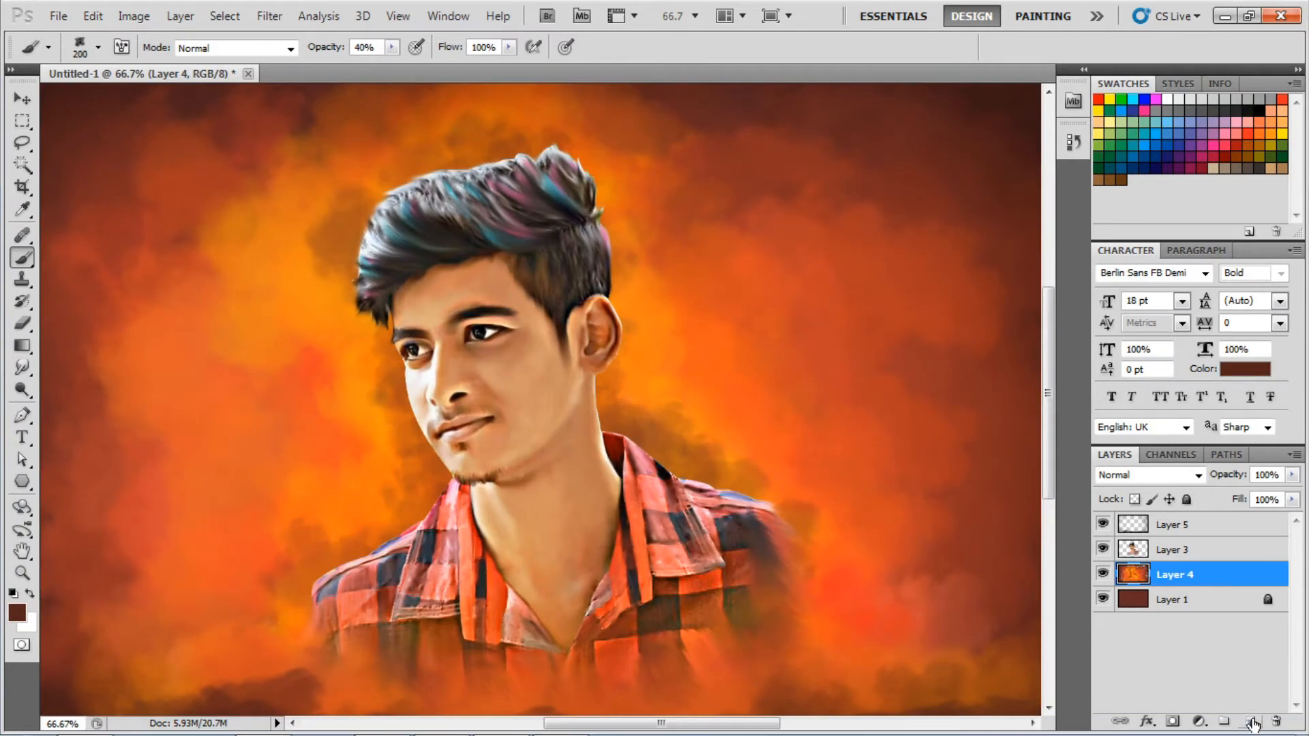
pyautogui.click(1253, 724)
pyautogui.press('i')
pyautogui.click(17, 613)
pyautogui.moveTo(988, 630); pyautogui.dragTo(989, 593)
pyautogui.click(934, 396)
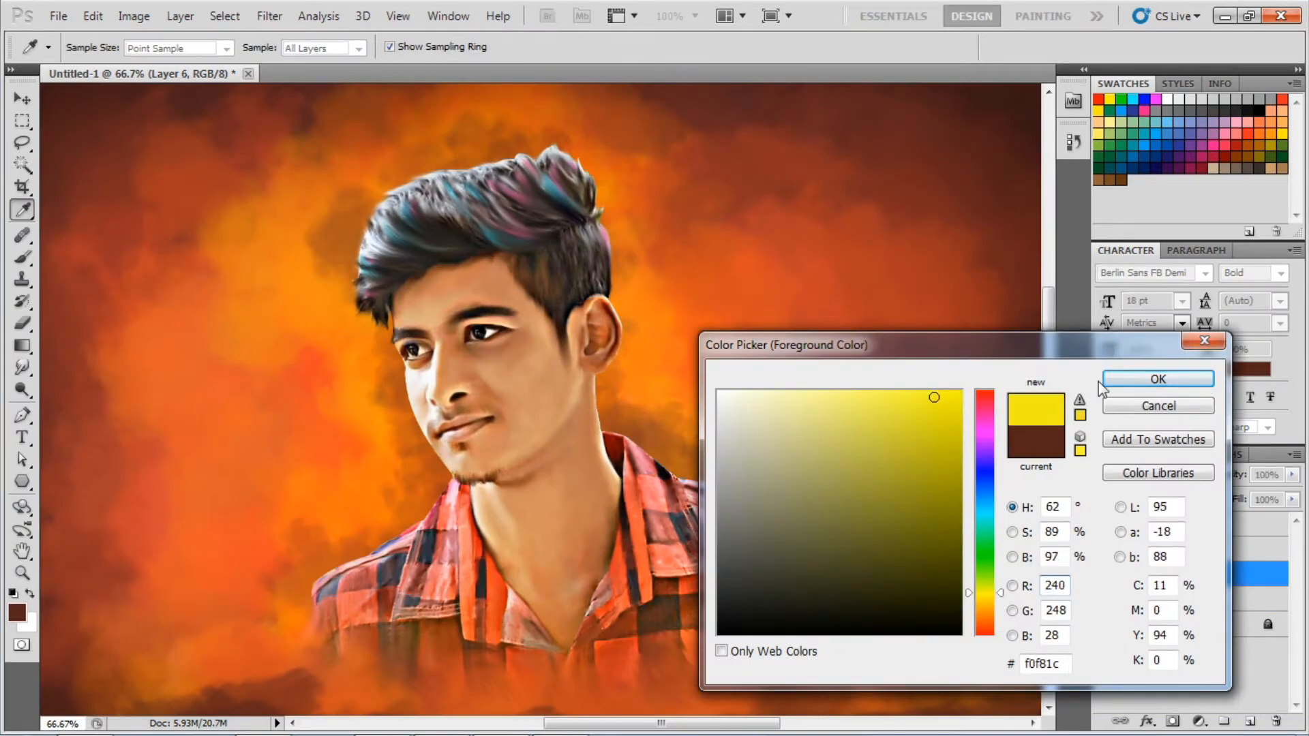
pyautogui.click(1106, 379)
# Paint yellow and yellow-green tints around the neck, shoulders and back of the hair, lowering the brush opacity to 13%.
pyautogui.press('b')
pyautogui.click(17, 613)
pyautogui.click(1106, 380)
pyautogui.moveTo(312, 53); pyautogui.dragTo(308, 53)
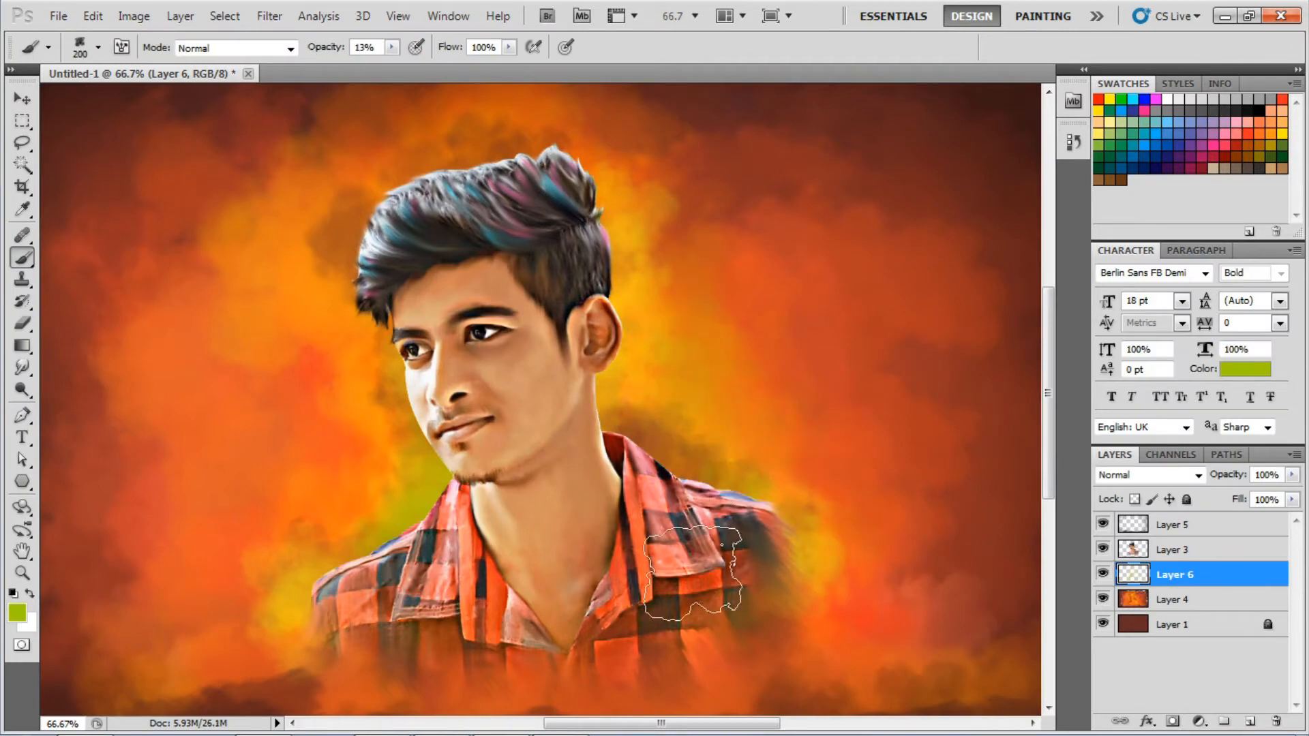
# Choose a cyan foreground colour and paint it behind the hair, forehead and front shoulder at 100% opacity.
pyautogui.click(17, 613)
pyautogui.click(989, 514)
pyautogui.click(1106, 380)
pyautogui.moveTo(424, 325); pyautogui.dragTo(523, 424)
pyautogui.moveTo(446, 392)
pyautogui.mouseDown()
pyautogui.moveTo(538, 266)
pyautogui.moveTo(529, 225)
pyautogui.moveTo(530, 299)
pyautogui.mouseUp()
pyautogui.hotkey('ctrl', '-')
pyautogui.hotkey('ctrl', '-')
pyautogui.hotkey('ctrl', '+')
pyautogui.hotkey('ctrl', '+')
pyautogui.moveTo(495, 218); pyautogui.dragTo(546, 194)
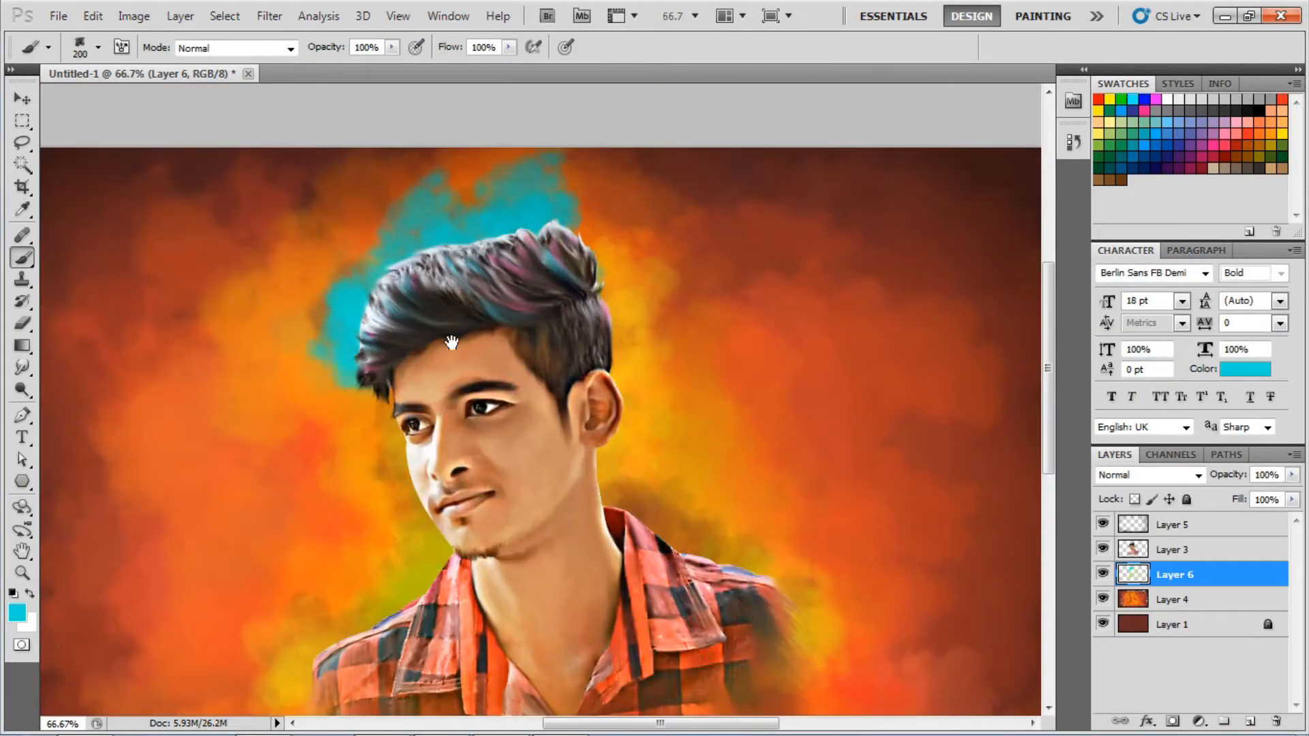
pyautogui.moveTo(452, 343); pyautogui.dragTo(468, 254)
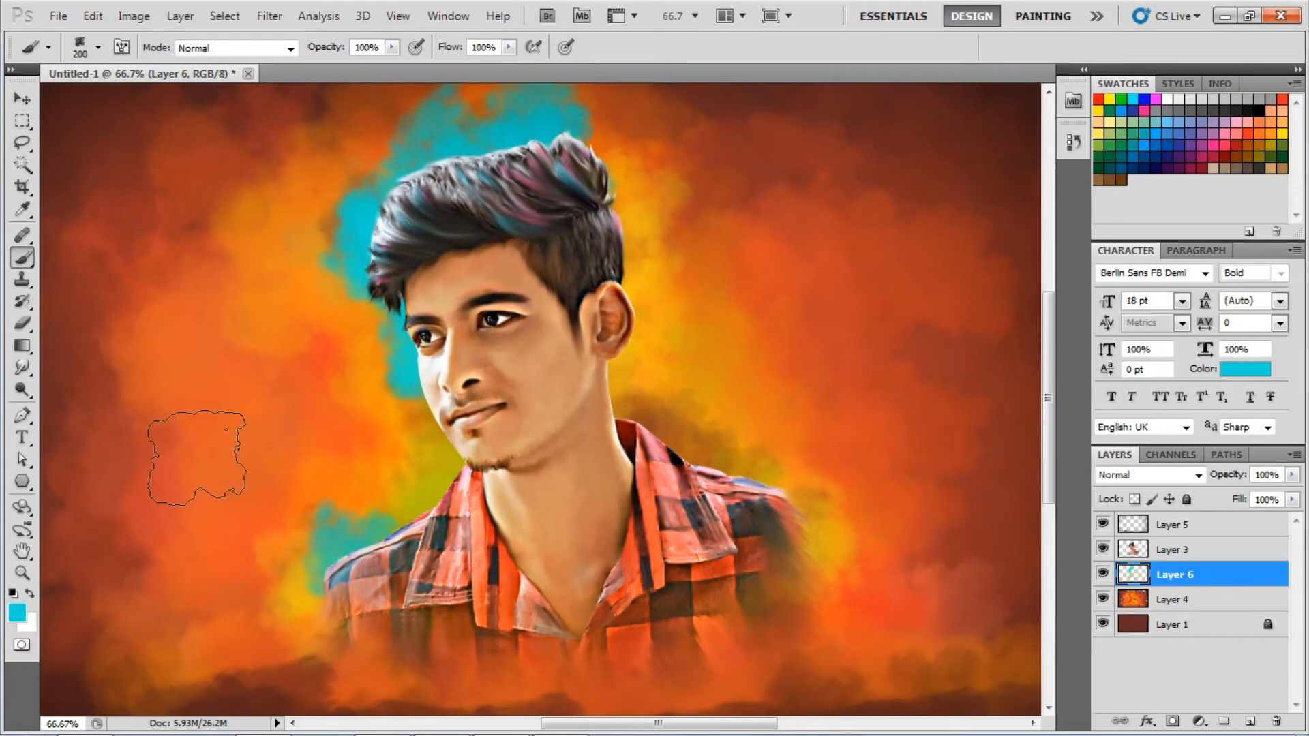
# Choose a bright blue foreground colour and paint it over the cyan cloud around the front and top of the hair.
pyautogui.click(17, 613)
pyautogui.click(985, 516)
pyautogui.click(1177, 379)
pyautogui.moveTo(360, 300); pyautogui.dragTo(360, 211)
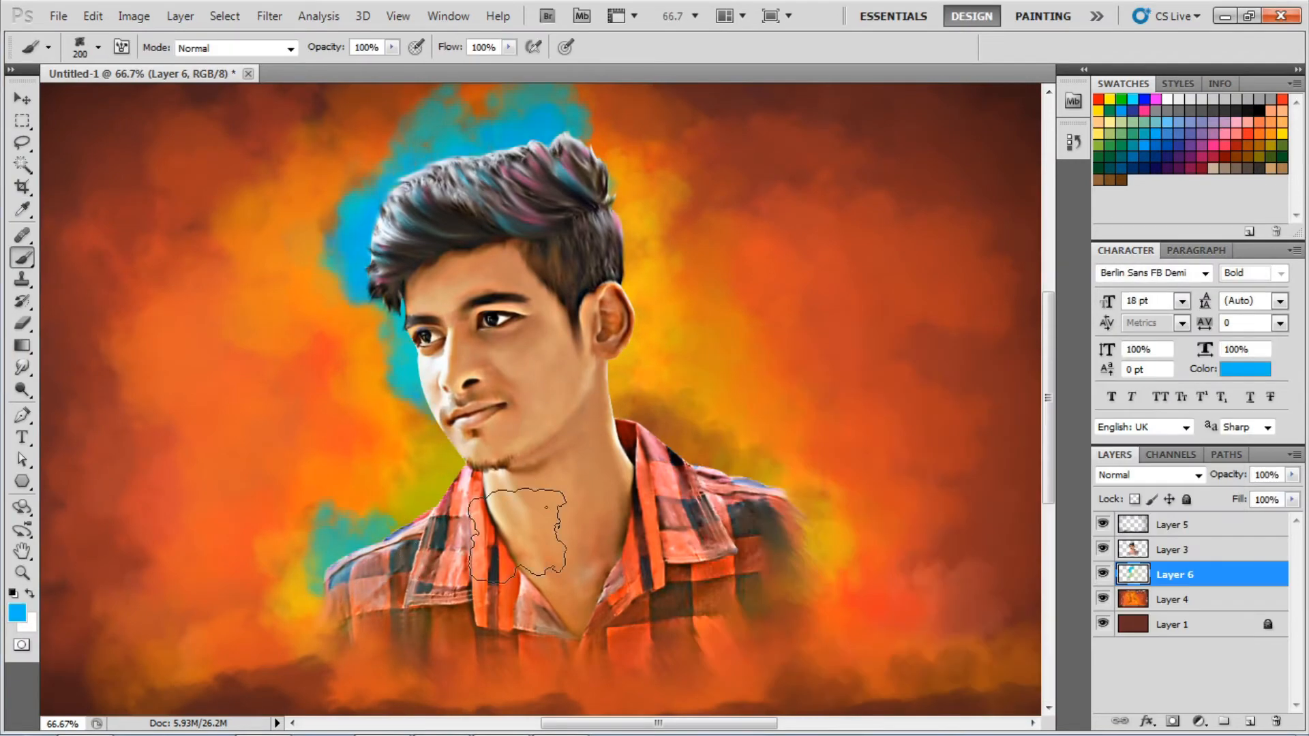
# Extend the cloud above the front shoulder with sampled teal, and paint green over the blue cloud around the hair.
pyautogui.keyDown('alt'); pyautogui.click(355, 529); pyautogui.keyUp('alt')
pyautogui.moveTo(403, 504); pyautogui.dragTo(375, 546)
pyautogui.click(17, 613)
pyautogui.moveTo(385, 233); pyautogui.dragTo(382, 195)
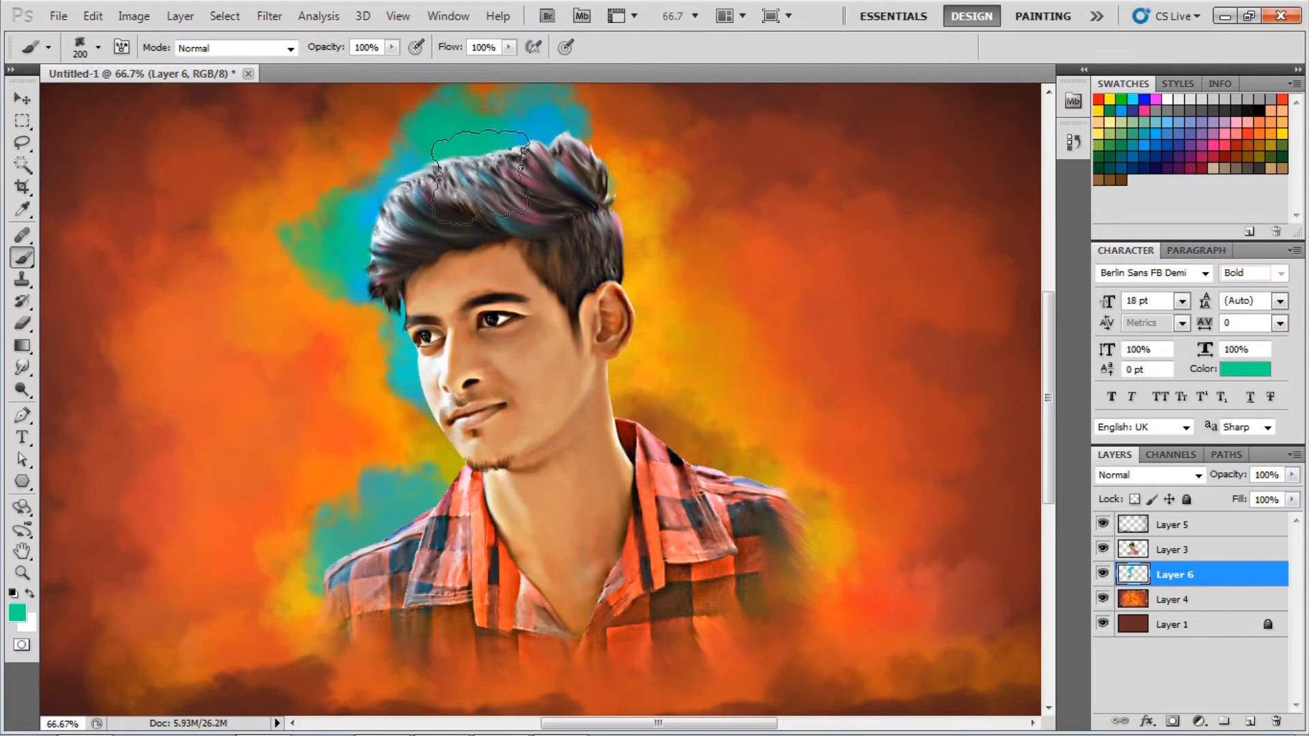
# Lower Layer 6's opacity to 68% and brush faint green over the clouds on both sides at 10% and 27% brush opacity.
pyautogui.hotkey('ctrl', '-')
pyautogui.moveTo(1241, 475); pyautogui.dragTo(1225, 478)
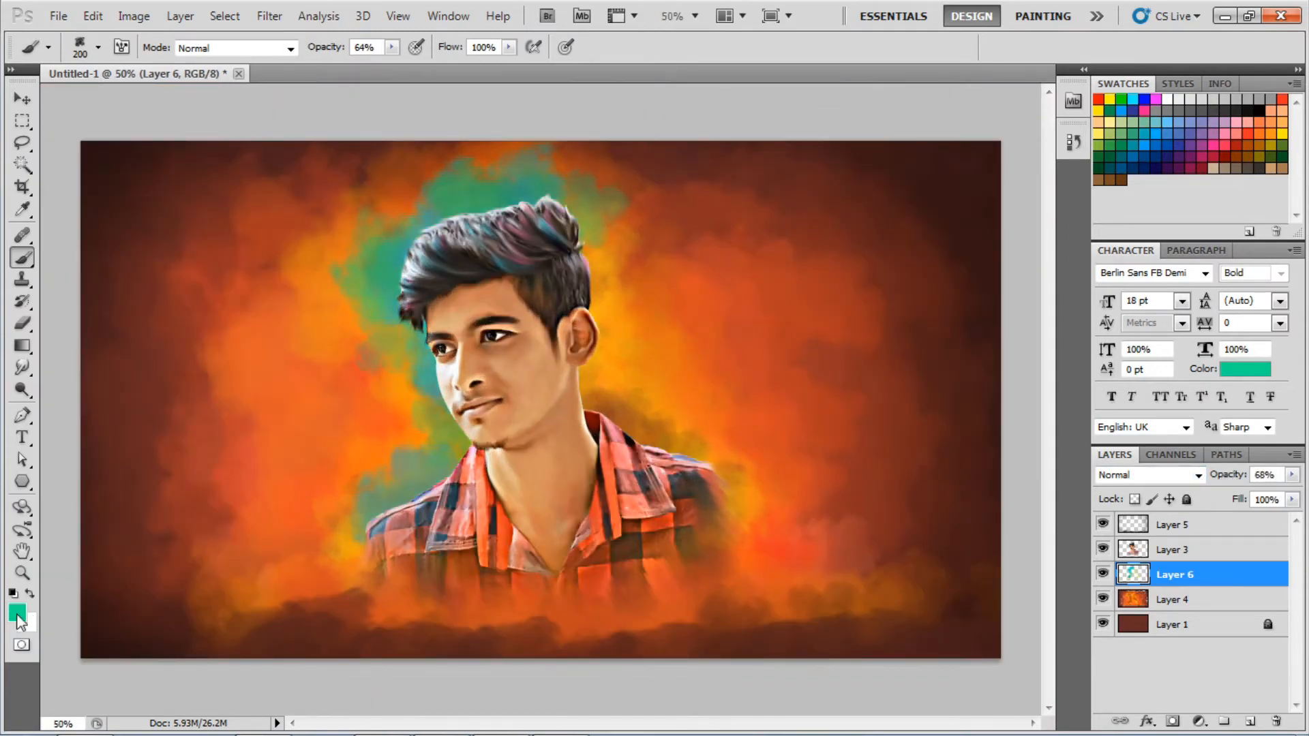
pyautogui.press('1')
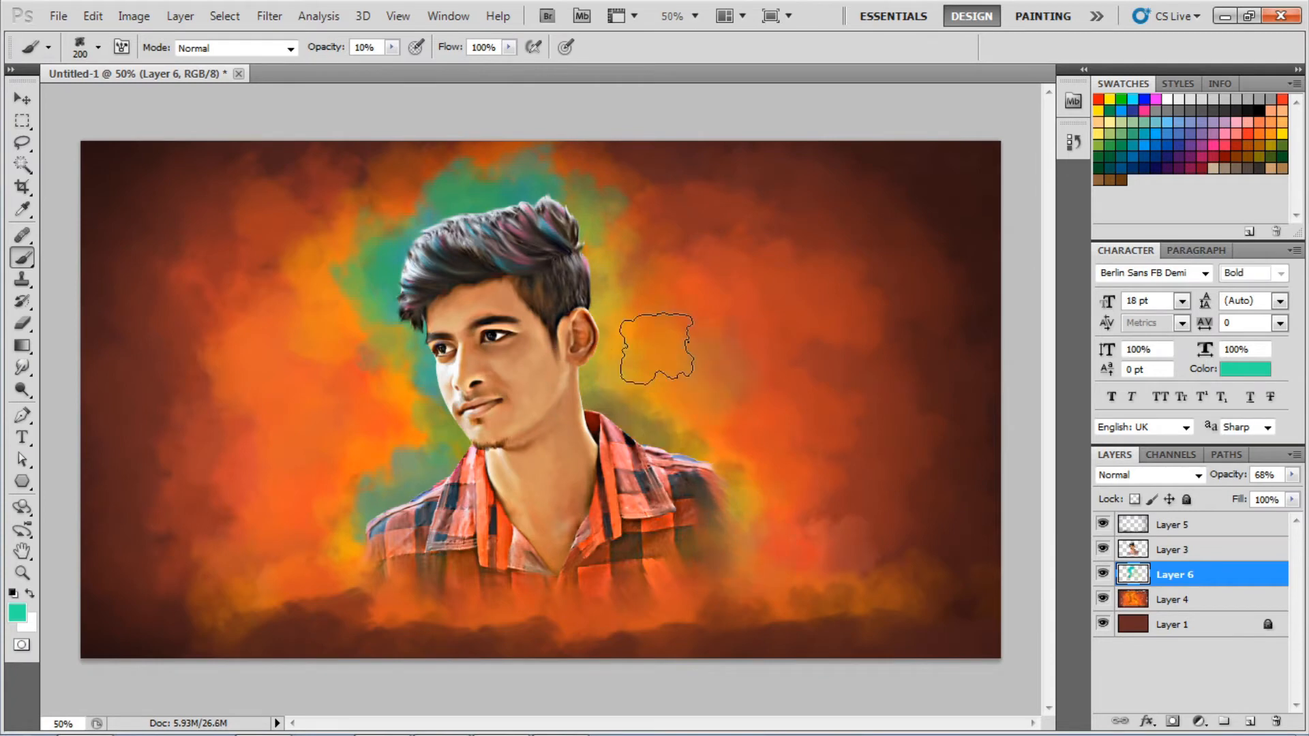
pyautogui.moveTo(305, 228); pyautogui.dragTo(432, 190)
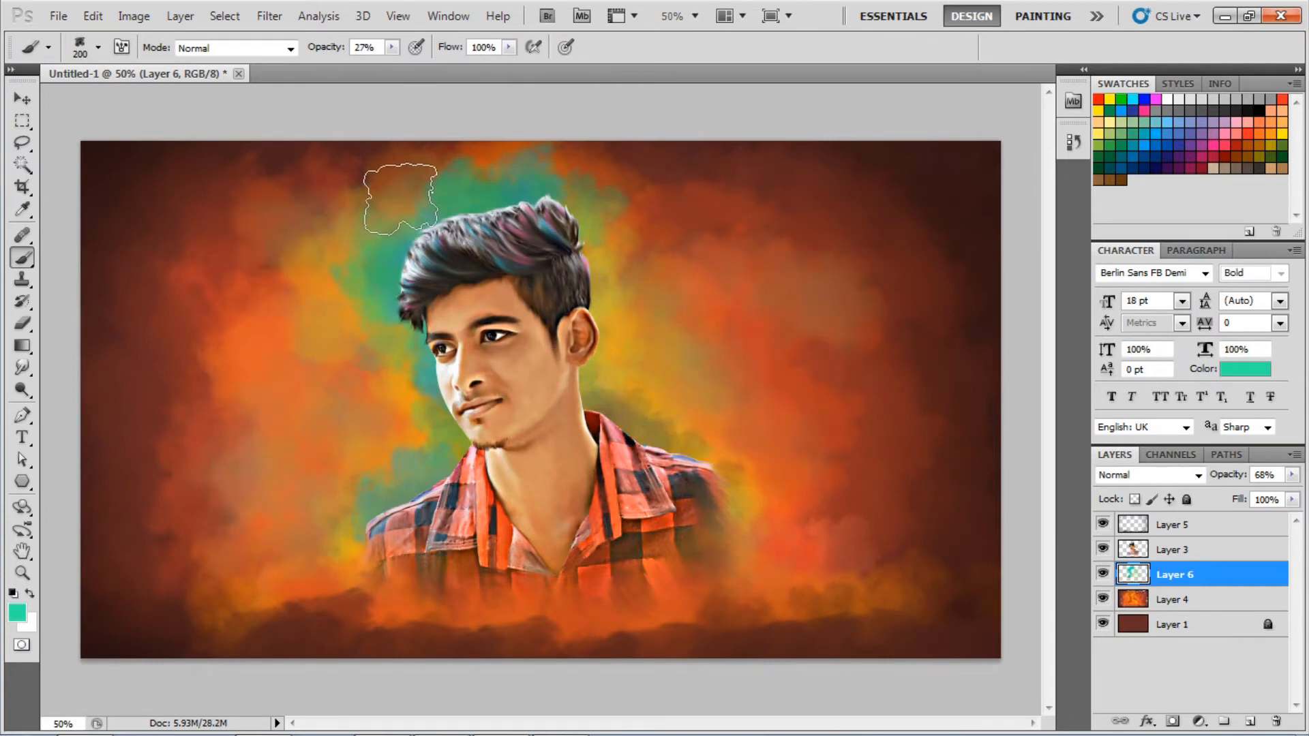
pyautogui.moveTo(232, 491)
pyautogui.mouseDown()
pyautogui.moveTo(198, 432)
pyautogui.moveTo(306, 278)
pyautogui.mouseUp()
# Sample brown tones from the background and blend them over the green tints and outer clouds at 27% opacity.
pyautogui.click(17, 613)
pyautogui.click(176, 380)
pyautogui.press('Return')
pyautogui.keyDown('alt'); pyautogui.click(848, 380); pyautogui.keyUp('alt')
pyautogui.moveTo(273, 351)
pyautogui.mouseDown()
pyautogui.moveTo(219, 415)
pyautogui.moveTo(366, 263)
pyautogui.mouseUp()
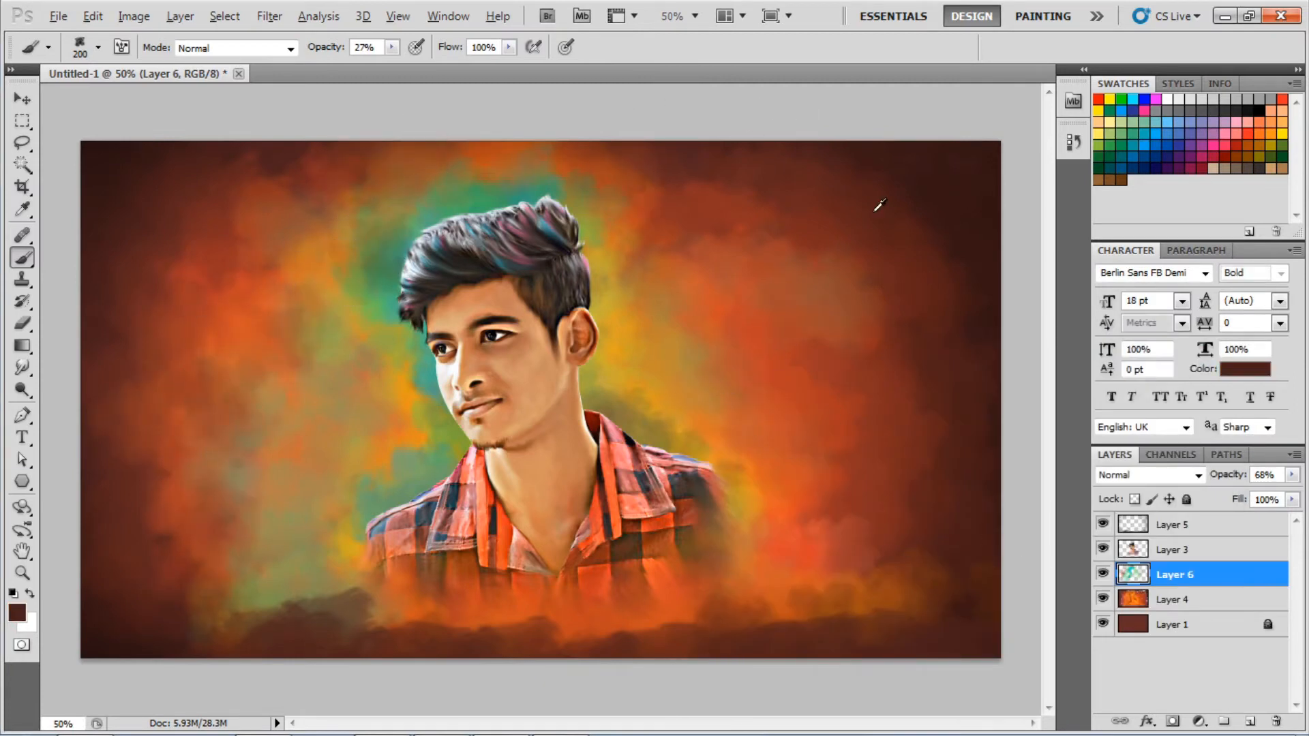
# Choose the 11 px three-dot brush and set it to an orange foreground colour at 100% opacity for the hair.
pyautogui.hotkey('ctrl', '-')
pyautogui.hotkey('ctrl', '+')
pyautogui.hotkey('ctrl', '+')
pyautogui.click(98, 47)
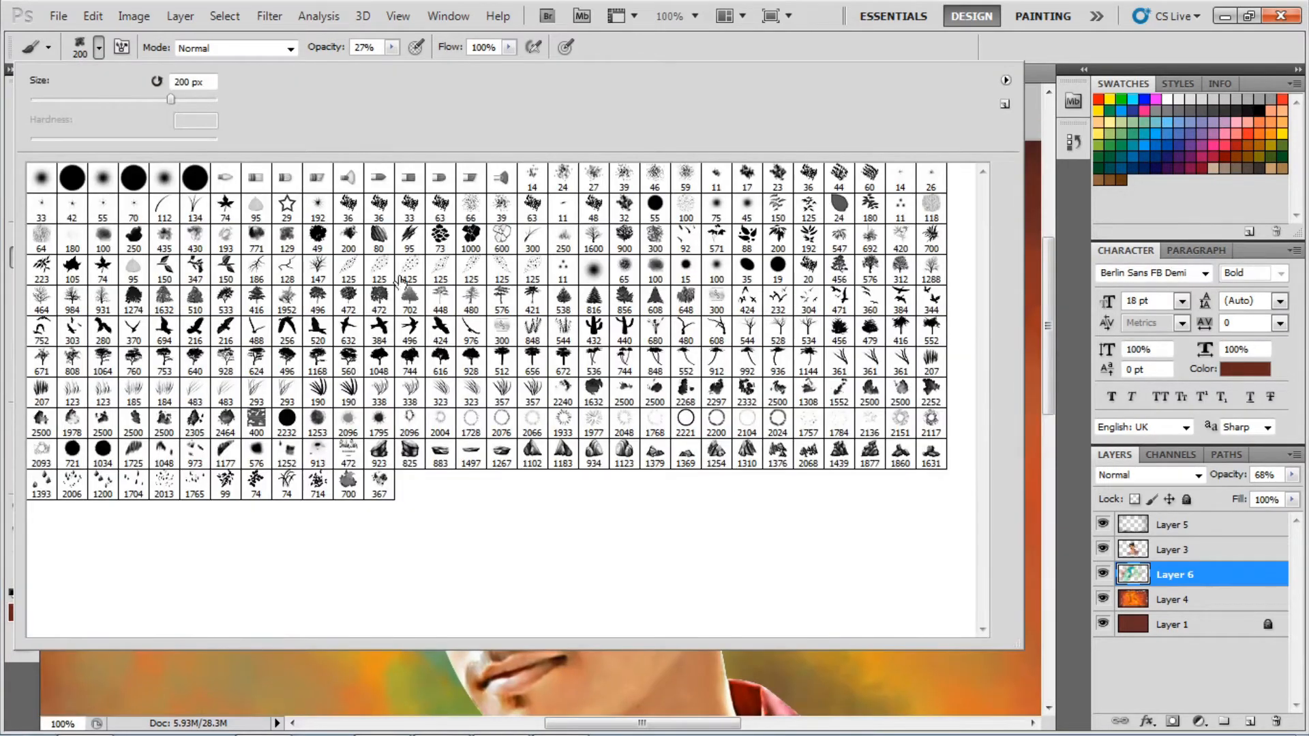
pyautogui.doubleClick(563, 269)
pyautogui.click(17, 613)
pyautogui.click(916, 459)
pyautogui.click(1157, 380)
pyautogui.press('0')
pyautogui.hotkey('ctrl', '+')
pyautogui.hotkey('ctrl', '+')
pyautogui.moveTo(365, 418)
pyautogui.mouseDown()
pyautogui.moveTo(676, 203)
pyautogui.moveTo(625, 242)
pyautogui.mouseUp()
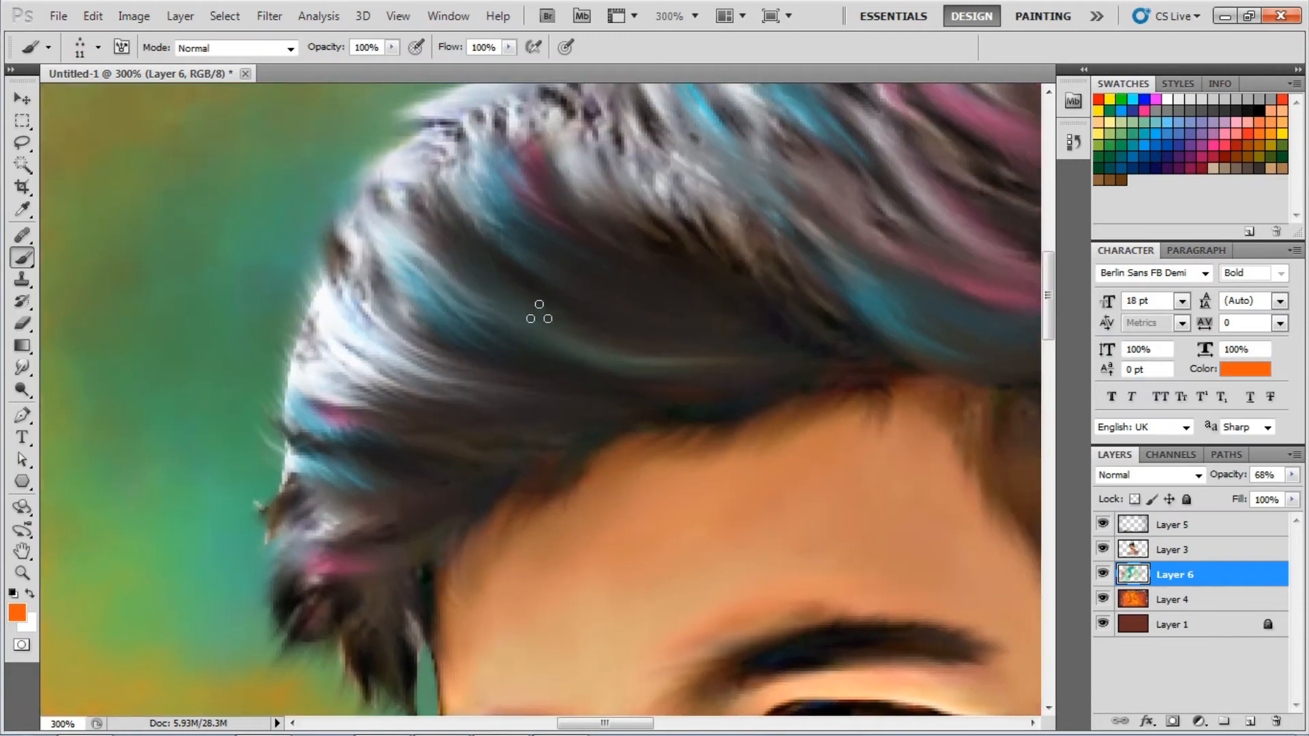
# Select Layer 3 and paint orange strands along the front of the hair.
pyautogui.hotkey('alt', ']')
pyautogui.moveTo(613, 357)
pyautogui.mouseDown()
pyautogui.moveTo(468, 336)
pyautogui.moveTo(266, 494)
pyautogui.mouseUp()
pyautogui.moveTo(611, 427); pyautogui.dragTo(508, 337)
pyautogui.moveTo(666, 330)
pyautogui.mouseDown()
pyautogui.moveTo(459, 442)
pyautogui.moveTo(568, 345)
pyautogui.mouseUp()
# Sample green from the background and paint strands through the front and top of the hair.
pyautogui.keyDown('alt'); pyautogui.click(459, 442); pyautogui.keyUp('alt')
pyautogui.moveTo(470, 371)
pyautogui.mouseDown()
pyautogui.moveTo(409, 266)
pyautogui.moveTo(458, 227)
pyautogui.mouseUp()
pyautogui.moveTo(437, 198); pyautogui.dragTo(368, 247)
pyautogui.keyDown('alt'); pyautogui.click(436, 320); pyautogui.keyUp('alt')
pyautogui.moveTo(886, 205)
pyautogui.mouseDown()
pyautogui.moveTo(514, 359)
pyautogui.moveTo(555, 250)
pyautogui.mouseUp()
# Paint strands in sampled yellow-green, orange and teal green over the raised back tuft and the side of the hair.
pyautogui.keyDown('alt'); pyautogui.click(784, 355); pyautogui.keyUp('alt')
pyautogui.moveTo(573, 146)
pyautogui.mouseDown()
pyautogui.moveTo(712, 394)
pyautogui.moveTo(871, 350)
pyautogui.mouseUp()
pyautogui.moveTo(709, 293)
pyautogui.mouseDown()
pyautogui.moveTo(757, 409)
pyautogui.moveTo(833, 210)
pyautogui.mouseUp()
pyautogui.keyDown('alt'); pyautogui.click(833, 210); pyautogui.keyUp('alt')
pyautogui.moveTo(655, 300)
pyautogui.mouseDown()
pyautogui.moveTo(743, 455)
pyautogui.moveTo(702, 593)
pyautogui.mouseUp()
pyautogui.moveTo(785, 320)
pyautogui.mouseDown()
pyautogui.moveTo(783, 459)
pyautogui.moveTo(1009, 341)
pyautogui.mouseUp()
pyautogui.keyDown('alt'); pyautogui.click(723, 381); pyautogui.keyUp('alt')
pyautogui.moveTo(838, 409)
pyautogui.mouseDown()
pyautogui.moveTo(669, 293)
pyautogui.moveTo(692, 293)
pyautogui.mouseUp()
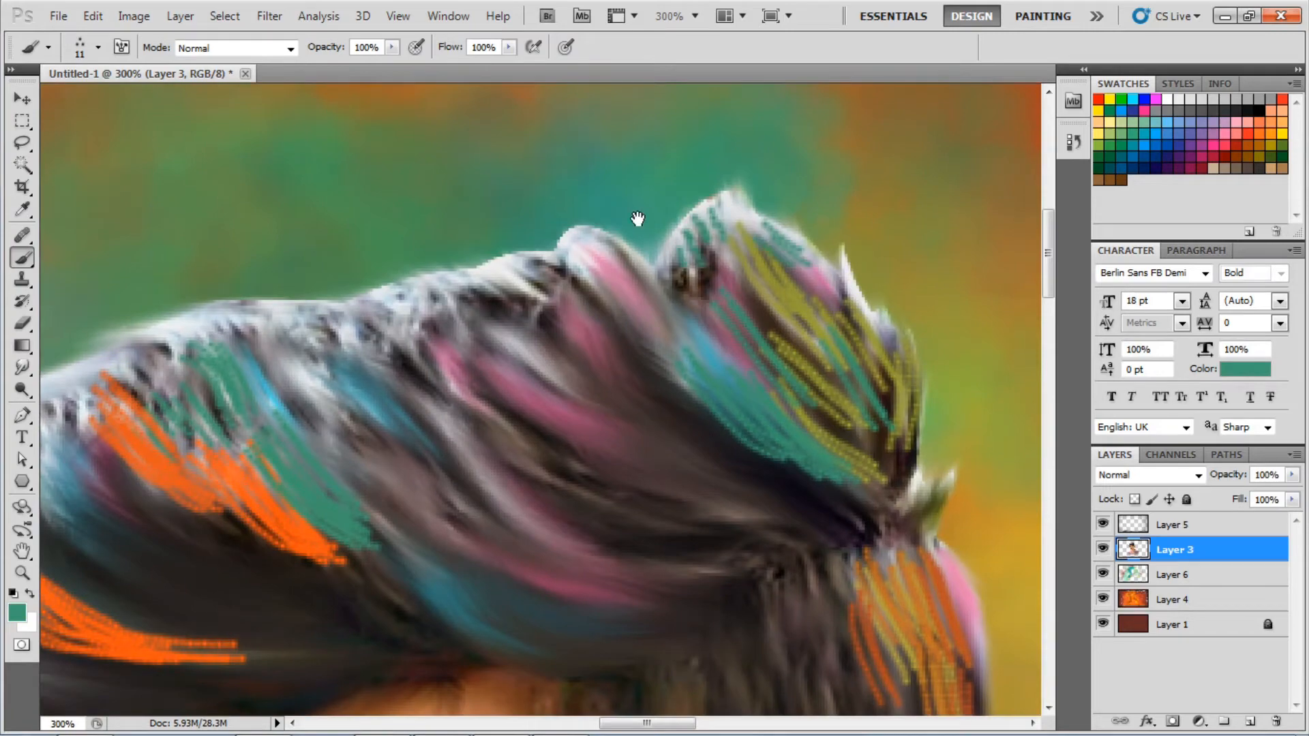
# Sample orange and teal green, and paint strands over the raised back tuft and through the middle of the hair.
pyautogui.keyDown('alt'); pyautogui.click(205, 437); pyautogui.keyUp('alt')
pyautogui.moveTo(600, 245); pyautogui.dragTo(682, 279)
pyautogui.moveTo(327, 379); pyautogui.dragTo(429, 301)
pyautogui.keyDown('alt'); pyautogui.click(471, 300); pyautogui.keyUp('alt')
pyautogui.moveTo(654, 320); pyautogui.dragTo(784, 423)
pyautogui.moveTo(743, 382); pyautogui.dragTo(525, 512)
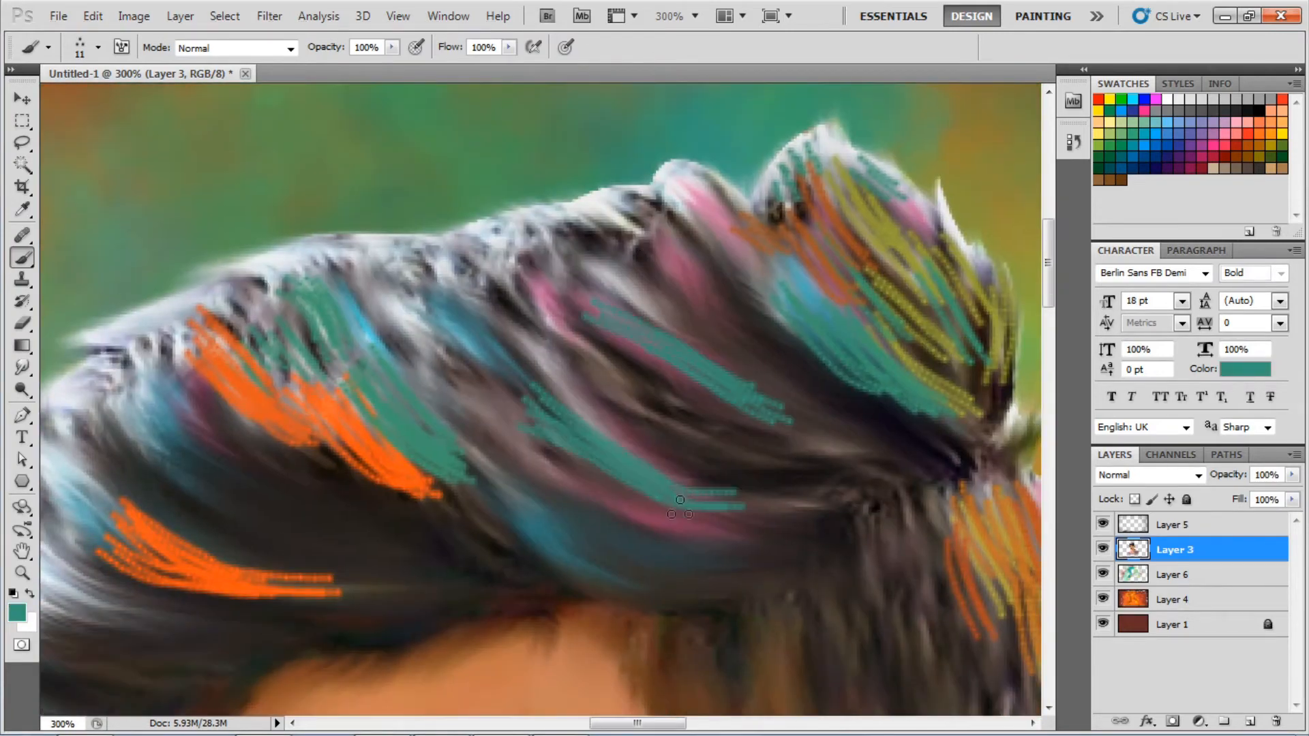
# Paint strands in sampled green, yellow-green and orange over the front edge and fringe tips of the hair.
pyautogui.moveTo(614, 259); pyautogui.dragTo(675, 241)
pyautogui.moveTo(410, 477); pyautogui.dragTo(900, 109)
pyautogui.keyDown('alt'); pyautogui.click(273, 600); pyautogui.keyUp('alt')
pyautogui.moveTo(580, 423); pyautogui.dragTo(621, 494)
pyautogui.moveTo(641, 341); pyautogui.dragTo(566, 371)
pyautogui.keyDown('alt'); pyautogui.click(233, 131); pyautogui.keyUp('alt')
pyautogui.moveTo(628, 170)
pyautogui.mouseDown()
pyautogui.moveTo(546, 218)
pyautogui.moveTo(549, 132)
pyautogui.mouseUp()
# Smudge the orange and yellow strands above the ear with the 20 px Smudge brush at 88% strength.
pyautogui.hotkey('ctrl', '-')
pyautogui.hotkey('ctrl', '-')
pyautogui.hotkey('ctrl', '-')
pyautogui.hotkey('ctrl', '+')
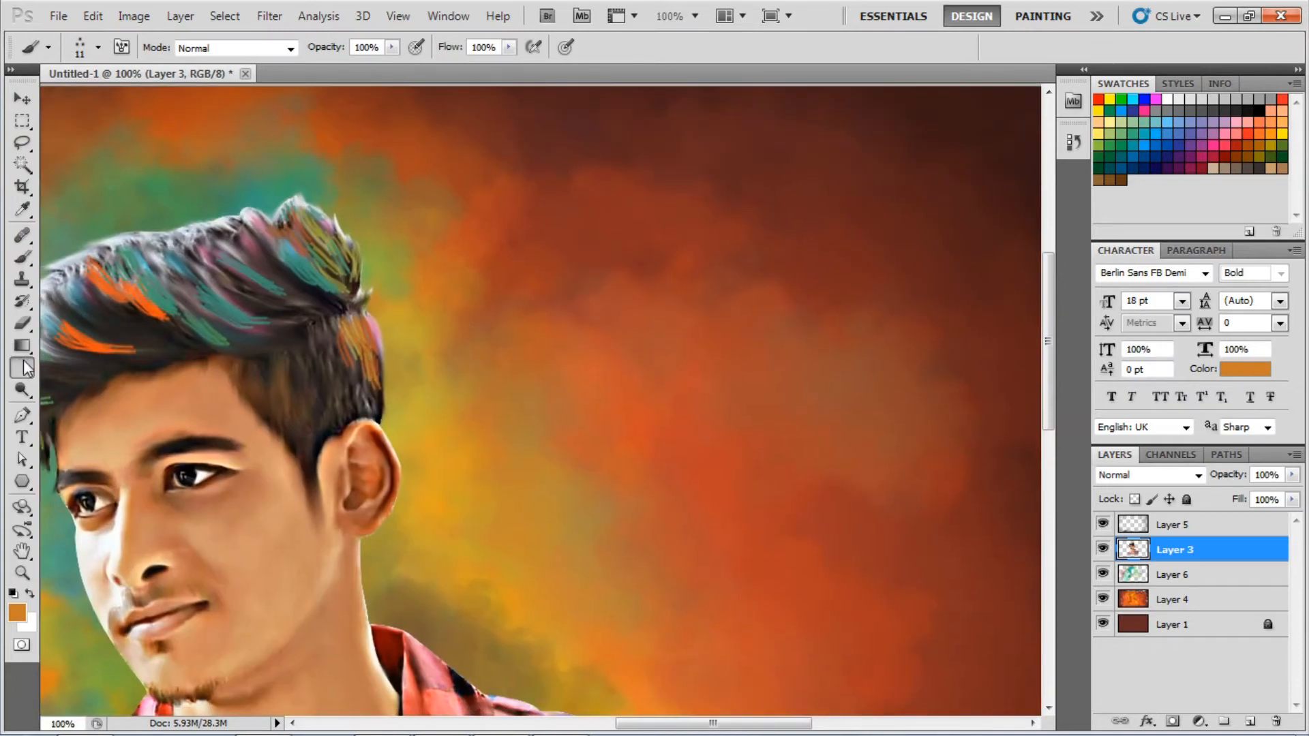
pyautogui.press('r')
pyautogui.hotkey('ctrl', '+')
pyautogui.hotkey('ctrl', '+')
pyautogui.moveTo(590, 239); pyautogui.dragTo(661, 327)
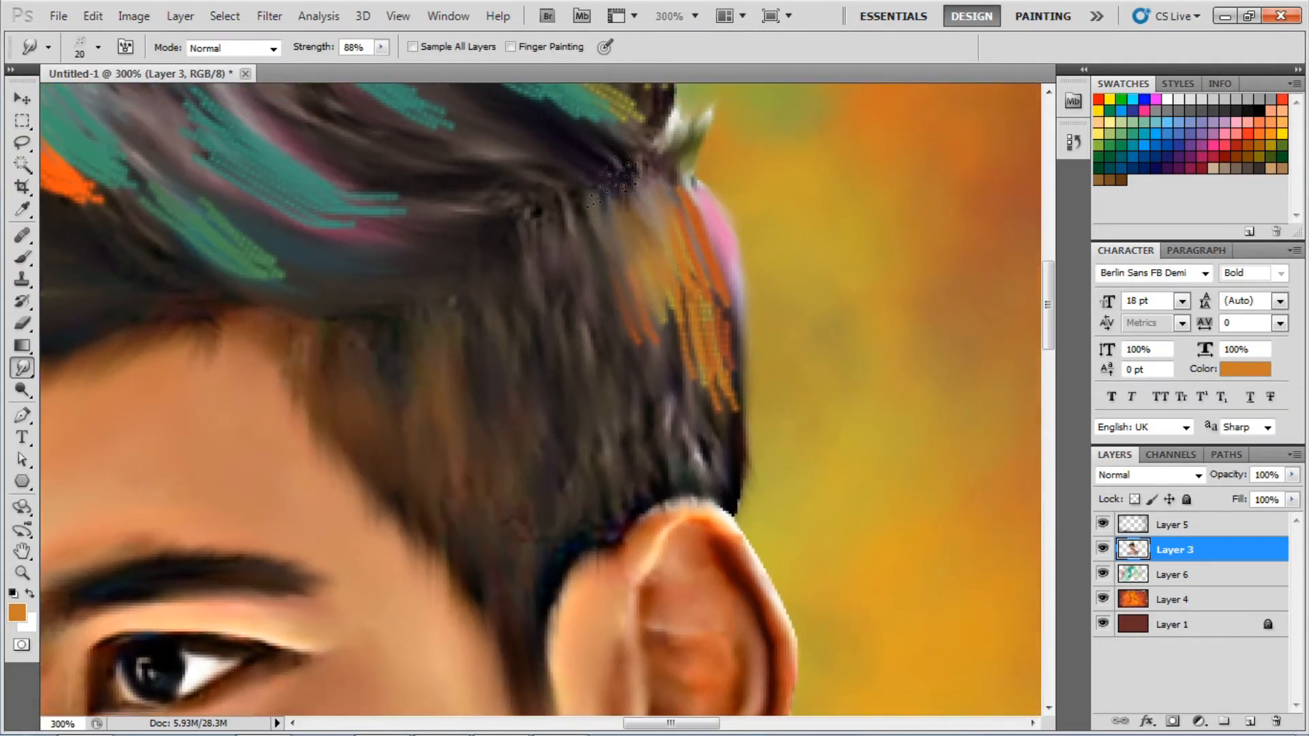
pyautogui.moveTo(614, 184); pyautogui.dragTo(723, 450)
pyautogui.moveTo(737, 313); pyautogui.dragTo(617, 214)
# Smudge the coloured strands of the raised back tuft and the middle of the hair along the hair flow.
pyautogui.scroll(5, 587, 246)
pyautogui.moveTo(556, 279)
pyautogui.mouseDown()
pyautogui.moveTo(689, 320)
pyautogui.moveTo(545, 129)
pyautogui.mouseUp()
pyautogui.moveTo(545, 177); pyautogui.dragTo(443, 164)
pyautogui.moveTo(477, 286)
pyautogui.mouseDown()
pyautogui.moveTo(682, 239)
pyautogui.moveTo(518, 130)
pyautogui.mouseUp()
pyautogui.scroll(-3, 728, 264)
pyautogui.moveTo(675, 368); pyautogui.dragTo(437, 197)
pyautogui.scroll(3, 478, 239)
pyautogui.moveTo(614, 307); pyautogui.dragTo(525, 167)
pyautogui.moveTo(614, 157); pyautogui.dragTo(423, 191)
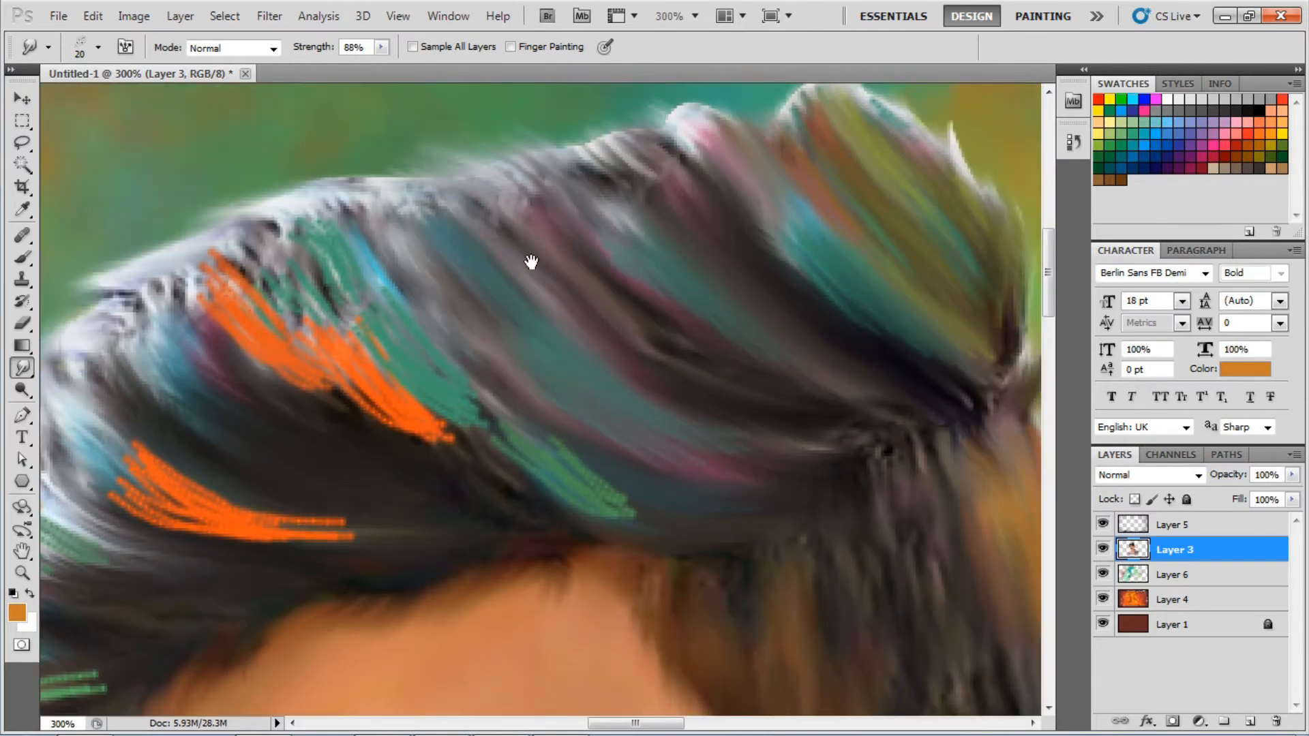
# Blend the orange and green strands at the front of the hair by smudging them along the locks.
pyautogui.scroll(-2, 478, 273)
pyautogui.moveTo(504, 341)
pyautogui.mouseDown()
pyautogui.moveTo(366, 219)
pyautogui.moveTo(443, 324)
pyautogui.mouseUp()
pyautogui.moveTo(579, 361); pyautogui.dragTo(443, 184)
pyautogui.moveTo(641, 348); pyautogui.dragTo(504, 184)
pyautogui.moveTo(559, 361); pyautogui.dragTo(409, 198)
pyautogui.scroll(-2, 478, 375)
pyautogui.moveTo(476, 375); pyautogui.dragTo(300, 307)
pyautogui.moveTo(531, 382)
pyautogui.mouseDown()
pyautogui.moveTo(320, 335)
pyautogui.moveTo(286, 293)
pyautogui.mouseUp()
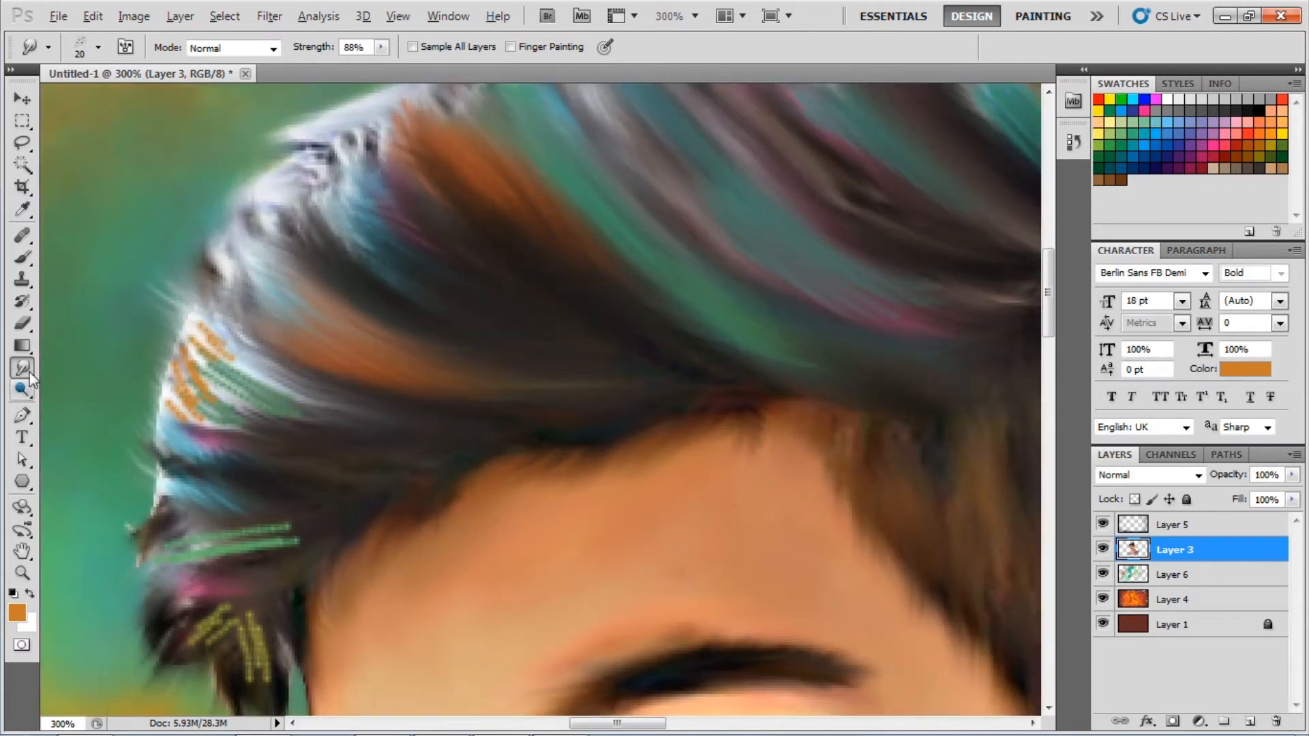
# Reset the foreground colour to black and choose a brush preset for painting hair strands.
pyautogui.press('b')
pyautogui.press('d')
pyautogui.click(23, 257)
pyautogui.click(102, 257)
pyautogui.click(48, 47)
pyautogui.doubleClick(549, 271)
# Smudge the green, orange and yellow-green strands at the fringe tips beside the forehead.
pyautogui.press('r')
pyautogui.scroll(-2, 307, 273)
pyautogui.moveTo(307, 276)
pyautogui.mouseDown()
pyautogui.moveTo(266, 382)
pyautogui.moveTo(286, 470)
pyautogui.moveTo(280, 389)
pyautogui.mouseUp()
pyautogui.scroll(-3, 321, 301)
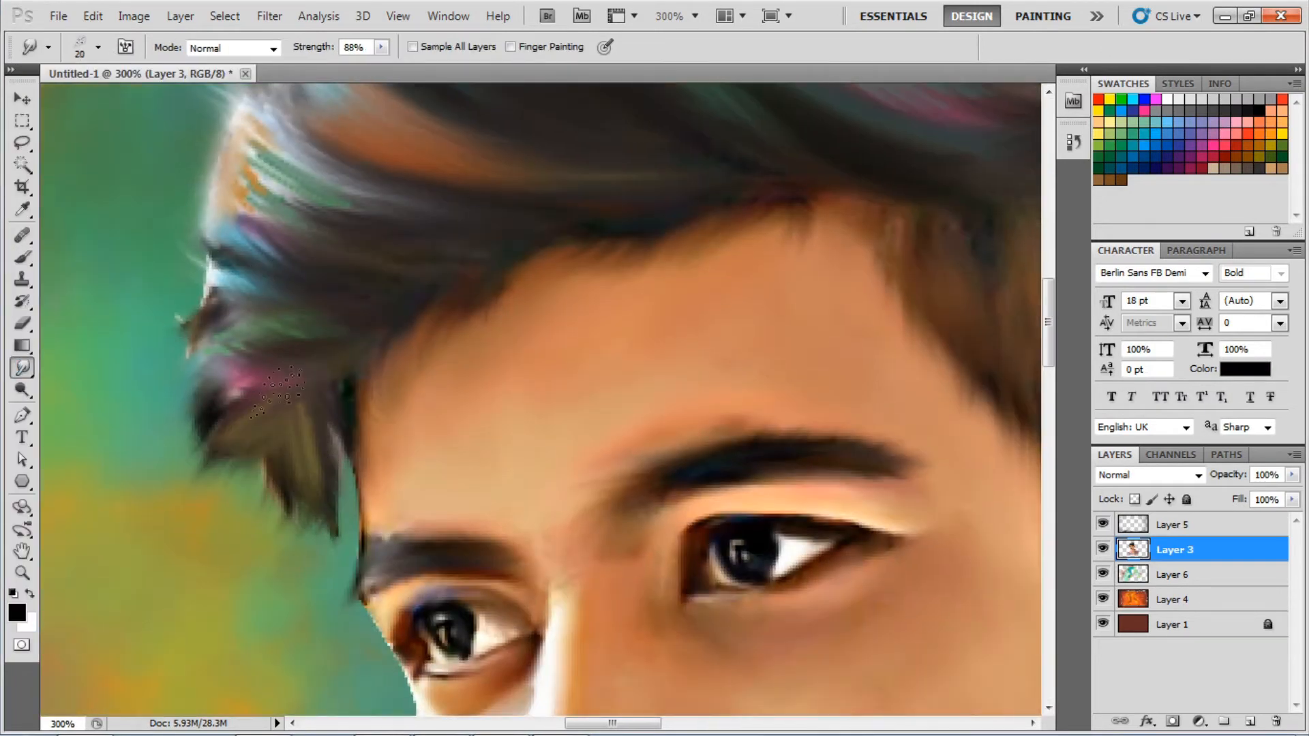
pyautogui.scroll(-5, 280, 389)
pyautogui.scroll(5, 877, 389)
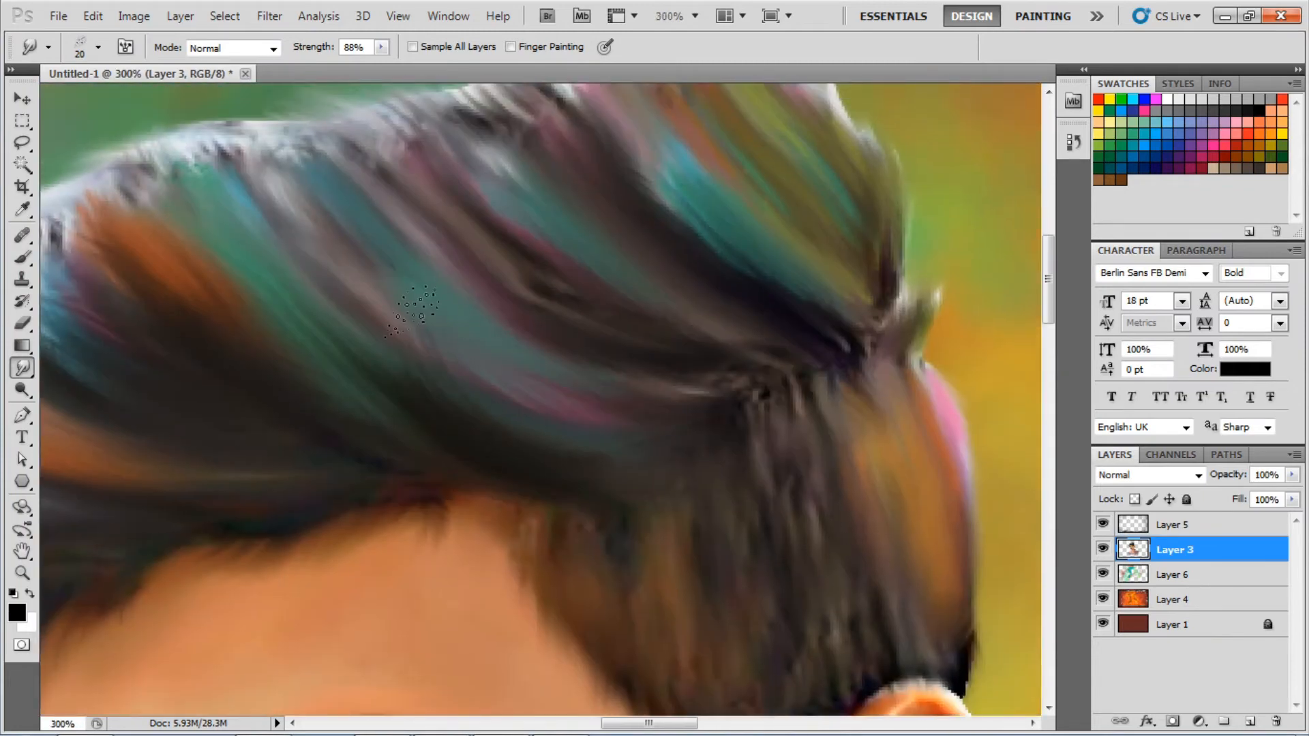
# Paint black strands between the coloured locks on the tuft, top and front of the hair.
pyautogui.moveTo(416, 310); pyautogui.dragTo(559, 259)
pyautogui.scroll(-3, 559, 272)
pyautogui.press('b')
pyautogui.moveTo(794, 293); pyautogui.dragTo(920, 402)
pyautogui.scroll(3, 757, 309)
pyautogui.moveTo(757, 309)
pyautogui.mouseDown()
pyautogui.moveTo(757, 245)
pyautogui.moveTo(920, 423)
pyautogui.moveTo(886, 409)
pyautogui.mouseUp()
# Smudge the black strands into the surrounding locks across the tuft and top of the hair.
pyautogui.press('r')
pyautogui.moveTo(935, 361)
pyautogui.mouseDown()
pyautogui.moveTo(844, 183)
pyautogui.moveTo(946, 378)
pyautogui.moveTo(909, 326)
pyautogui.moveTo(844, 287)
pyautogui.moveTo(785, 109)
pyautogui.mouseUp()
pyautogui.moveTo(600, 422)
pyautogui.mouseDown()
pyautogui.moveTo(546, 355)
pyautogui.moveTo(723, 419)
pyautogui.mouseUp()
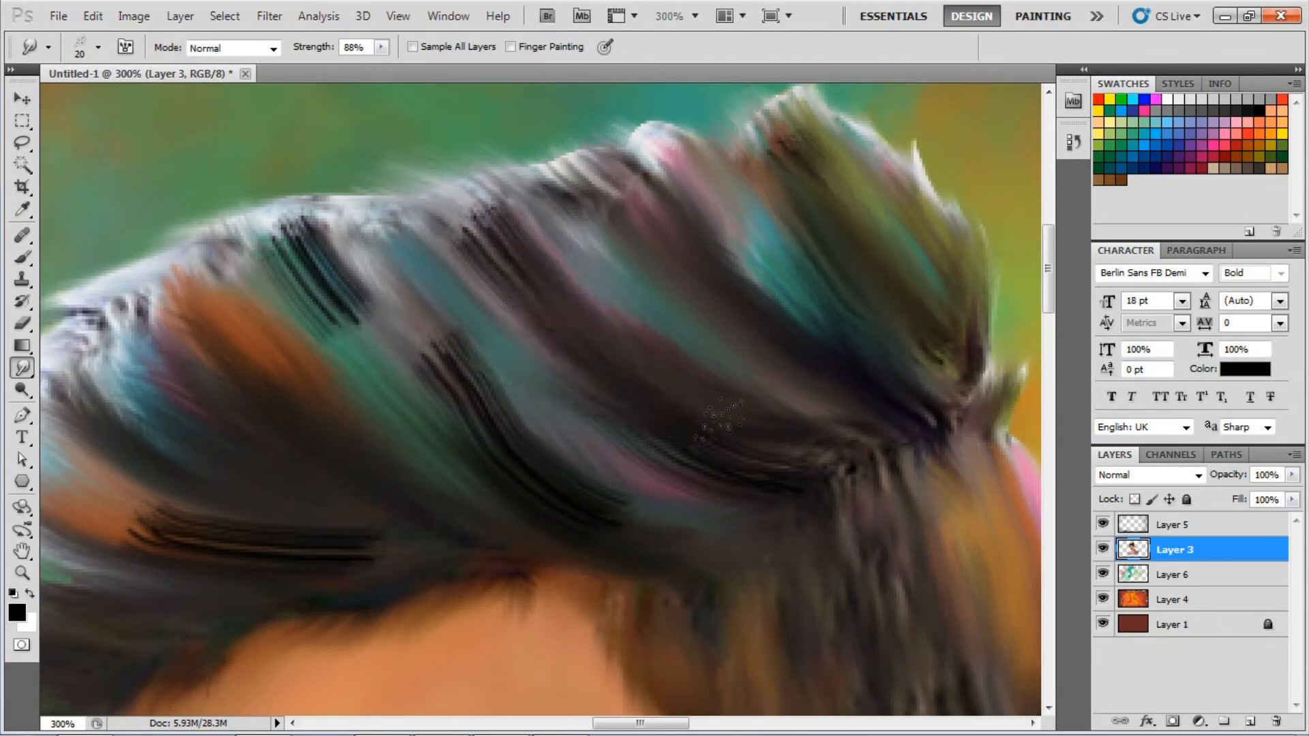
pyautogui.moveTo(477, 221)
pyautogui.mouseDown()
pyautogui.moveTo(648, 409)
pyautogui.moveTo(600, 382)
pyautogui.moveTo(695, 341)
pyautogui.moveTo(617, 467)
pyautogui.moveTo(810, 509)
pyautogui.mouseUp()
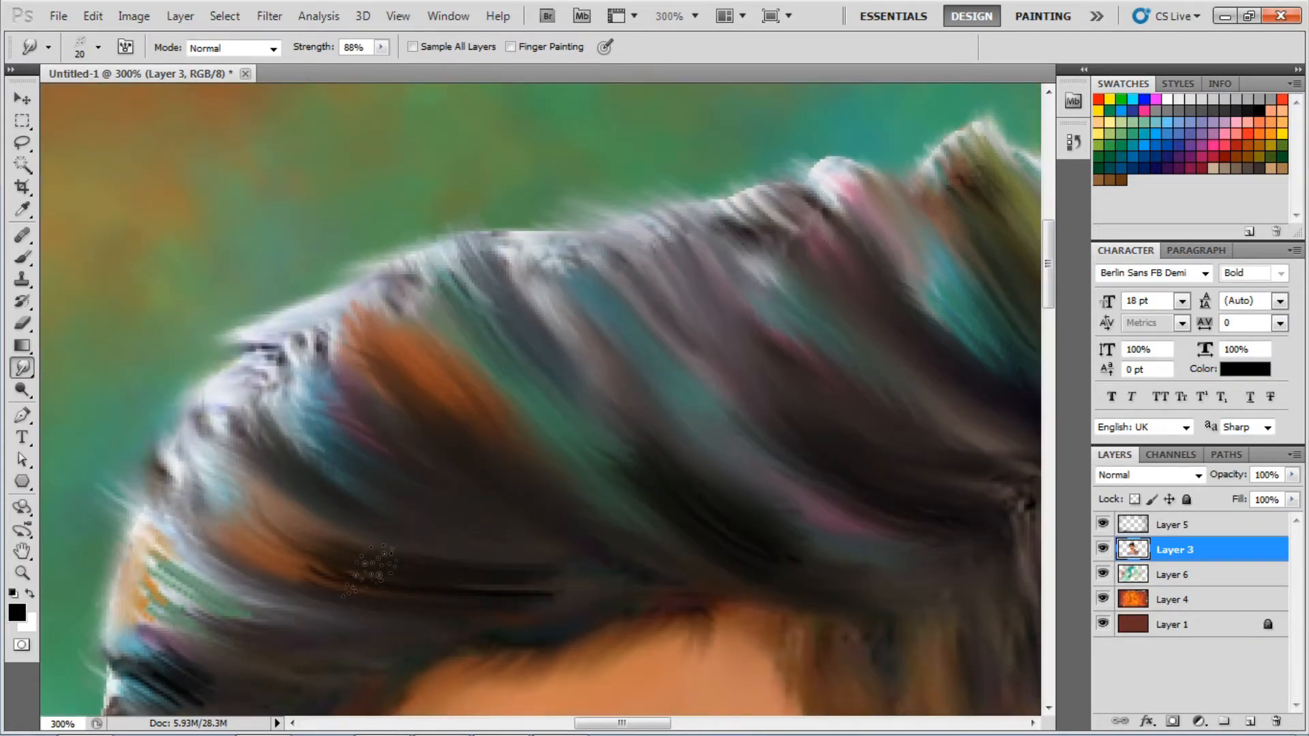
# Select Layer 6, choose the 129 px textured brush and set the foreground colour to pink.
pyautogui.hotkey('ctrl', '-')
pyautogui.hotkey('ctrl', '-')
pyautogui.hotkey('ctrl', '-')
pyautogui.click(1173, 575)
pyautogui.press('b')
pyautogui.click(99, 47)
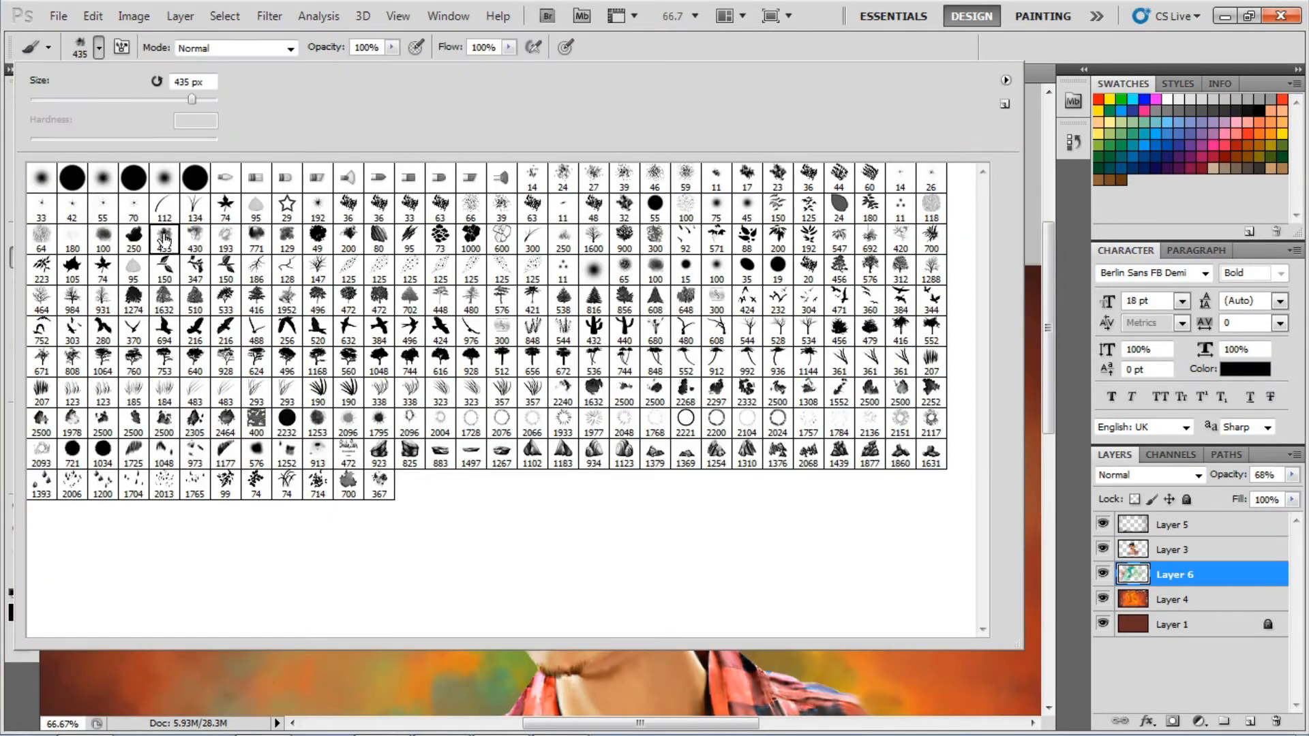
pyautogui.click(287, 238)
pyautogui.click(1217, 140)
pyautogui.click(17, 613)
pyautogui.click(930, 371)
pyautogui.press('Return')
# Set the brush opacity to 36% and dab pink cloud patches in the background around the hair.
pyautogui.press('5')
pyautogui.press('5')
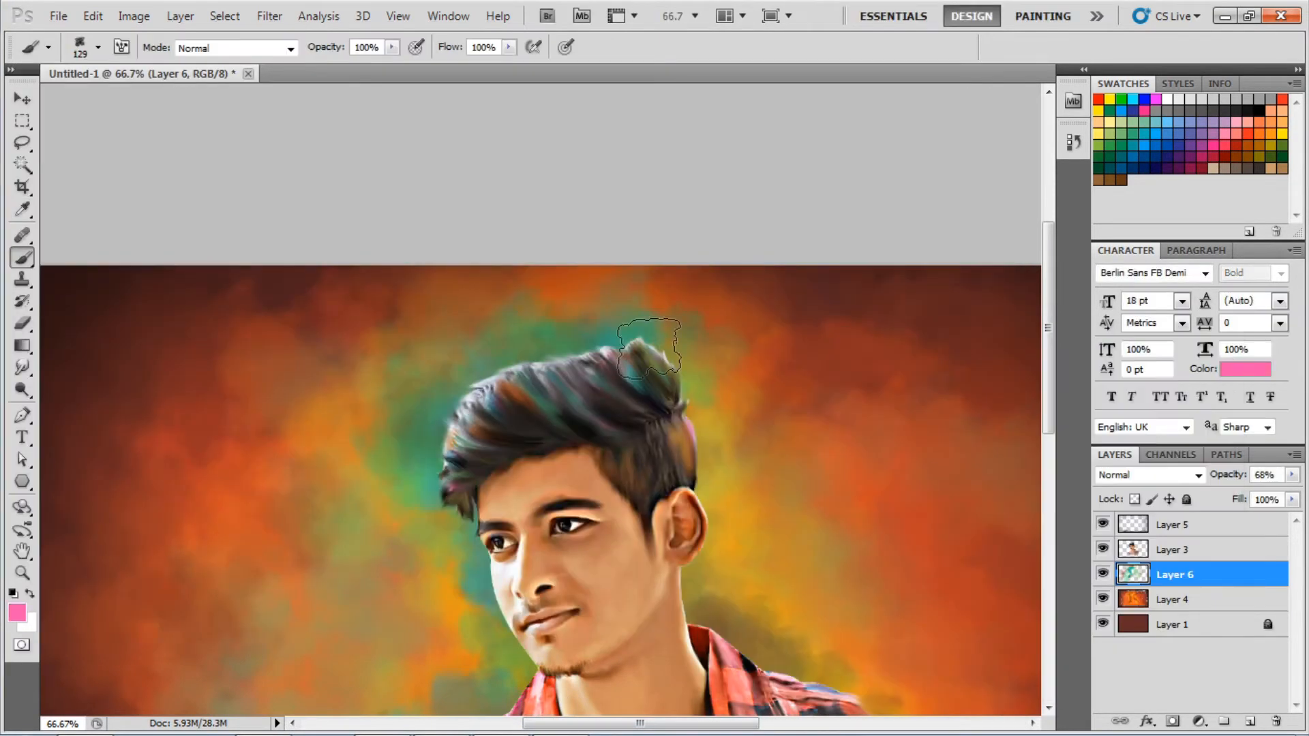
pyautogui.press('3')
pyautogui.press('6')
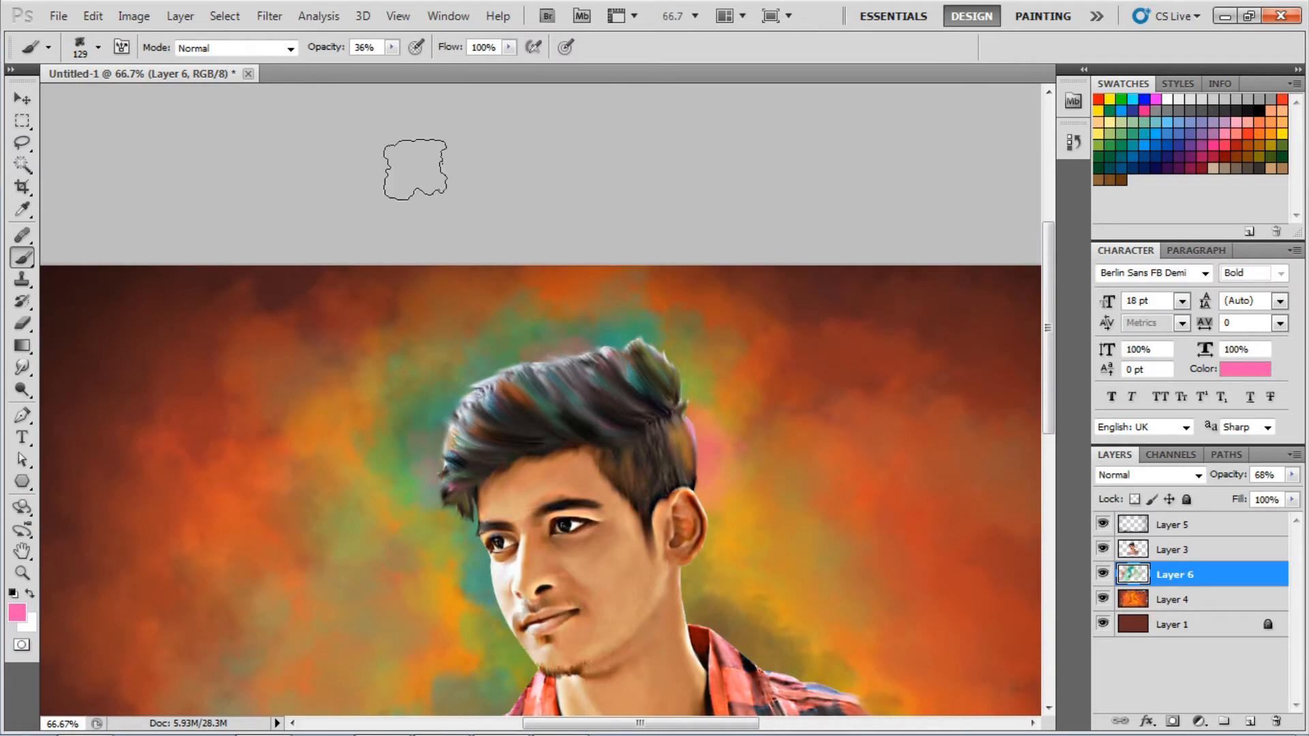
# Set the Smudge tool to a soft round 1 px brush and select Layer 3 for fine hair work.
pyautogui.hotkey('ctrl', '0')
pyautogui.press('r')
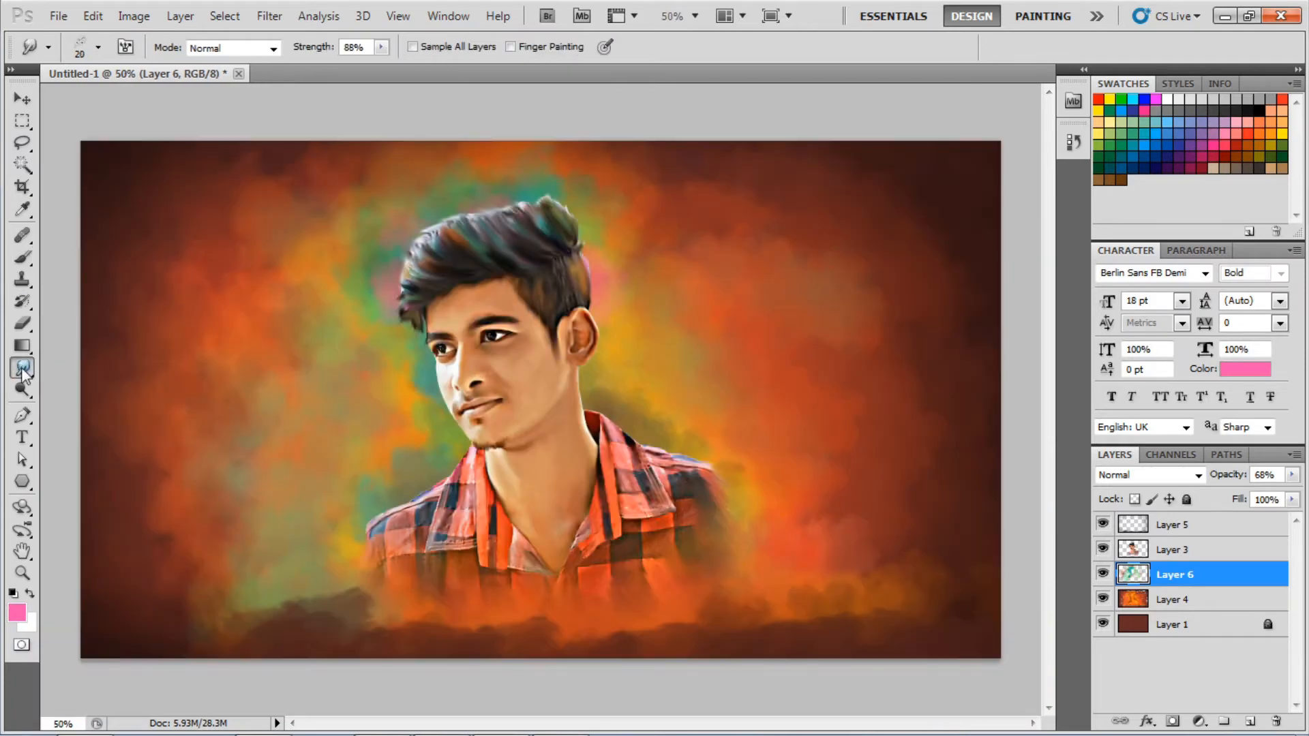
pyautogui.hotkey('ctrl', '+')
pyautogui.hotkey('ctrl', '+')
pyautogui.hotkey('ctrl', '+')
pyautogui.hotkey('ctrl', '+')
pyautogui.click(99, 47)
pyautogui.doubleClick(42, 177)
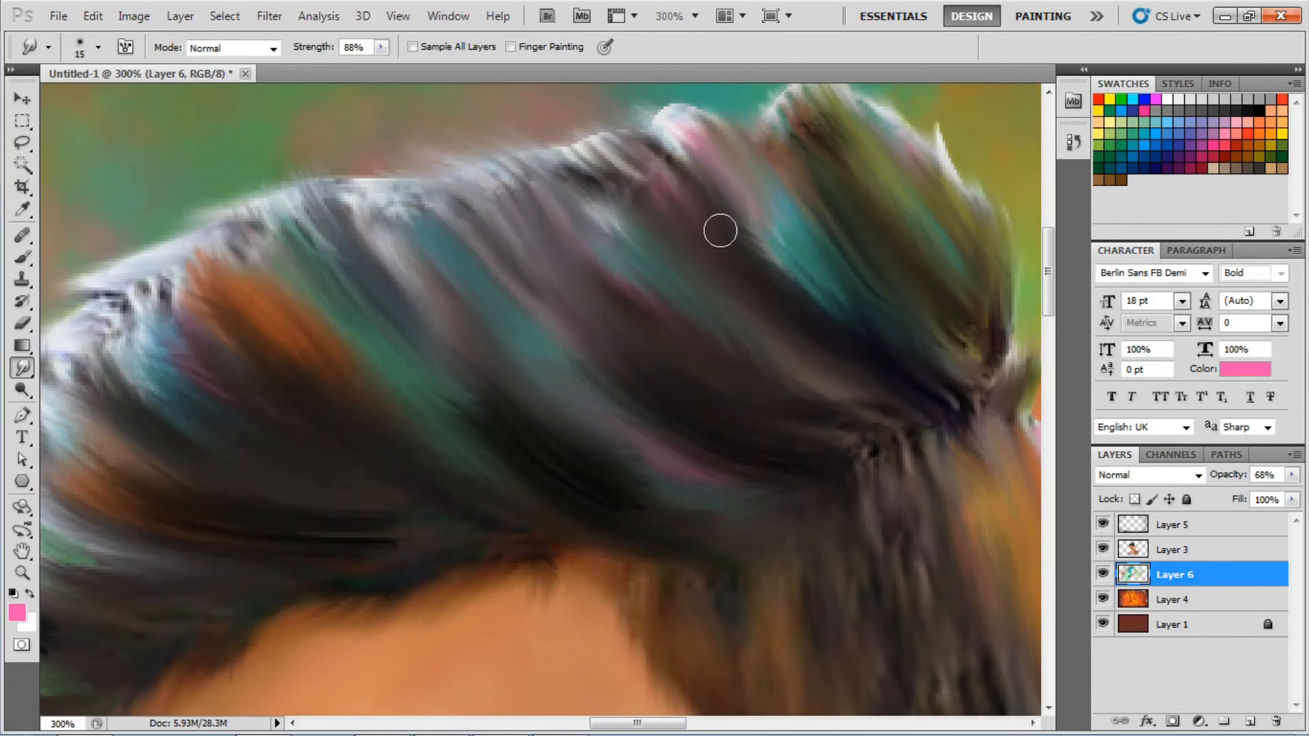
pyautogui.hotkey('alt', ']')
# Pull fine stray hairs out along the back of the head and the sideburn beside the ear.
pyautogui.scroll(-5, 673, 289)
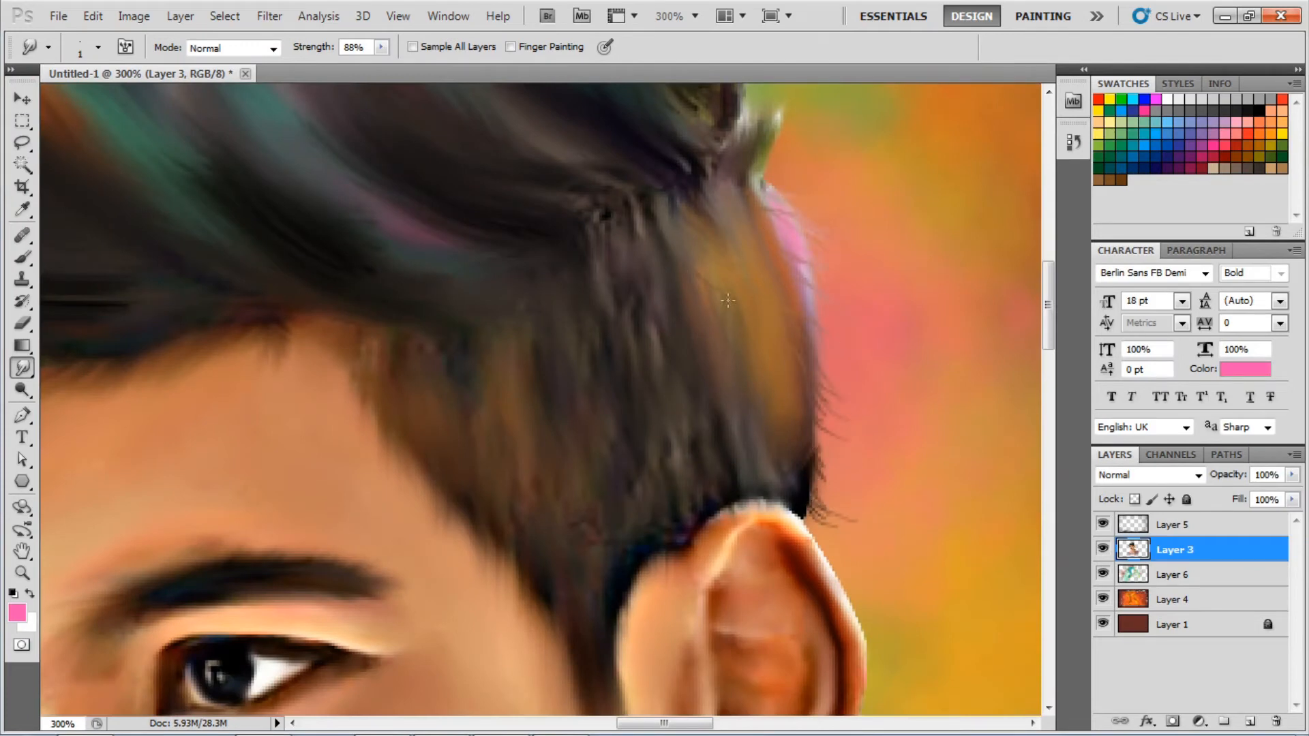
pyautogui.scroll(-5, 460, 459)
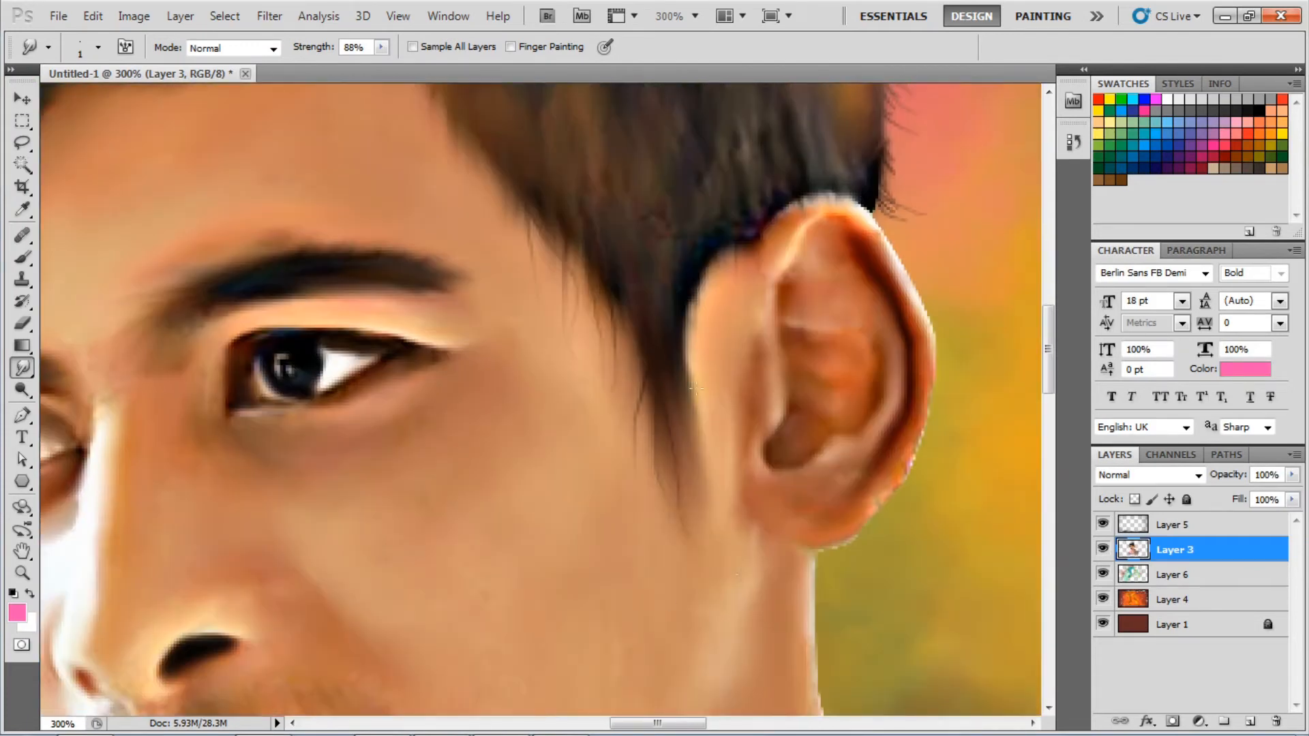
pyautogui.scroll(3, 748, 251)
# Smudge thin loose hairs from the hairline down onto the forehead.
pyautogui.hscroll(-5, 748, 250)
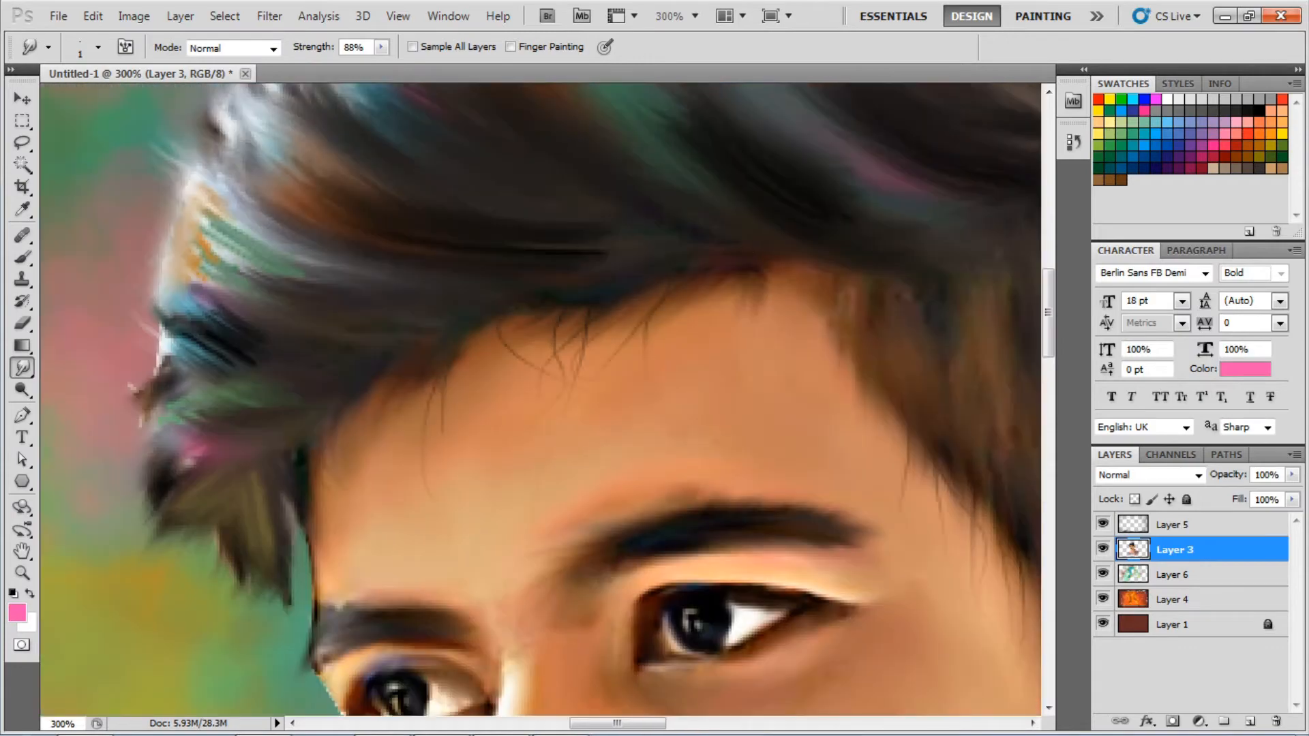
pyautogui.scroll(-3, 529, 354)
pyautogui.scroll(4, 531, 359)
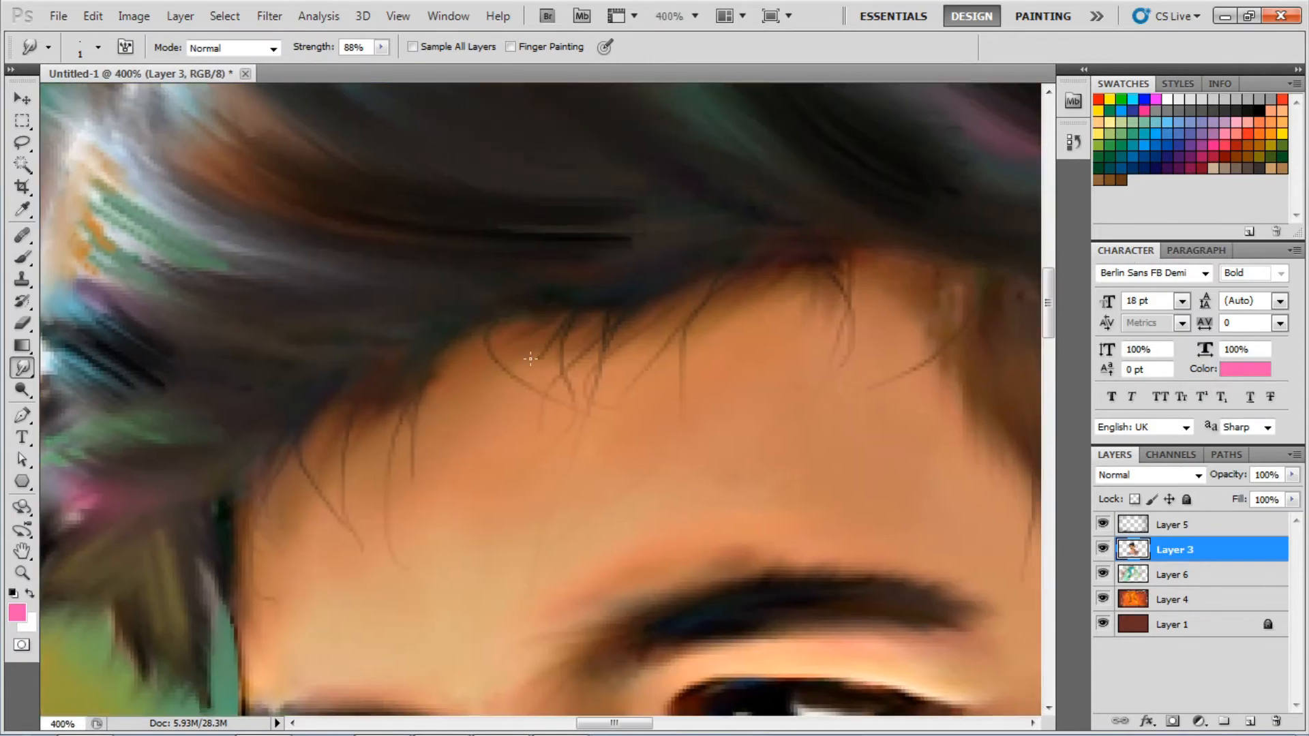
pyautogui.scroll(4, 564, 468)
pyautogui.scroll(-1, 725, 378)
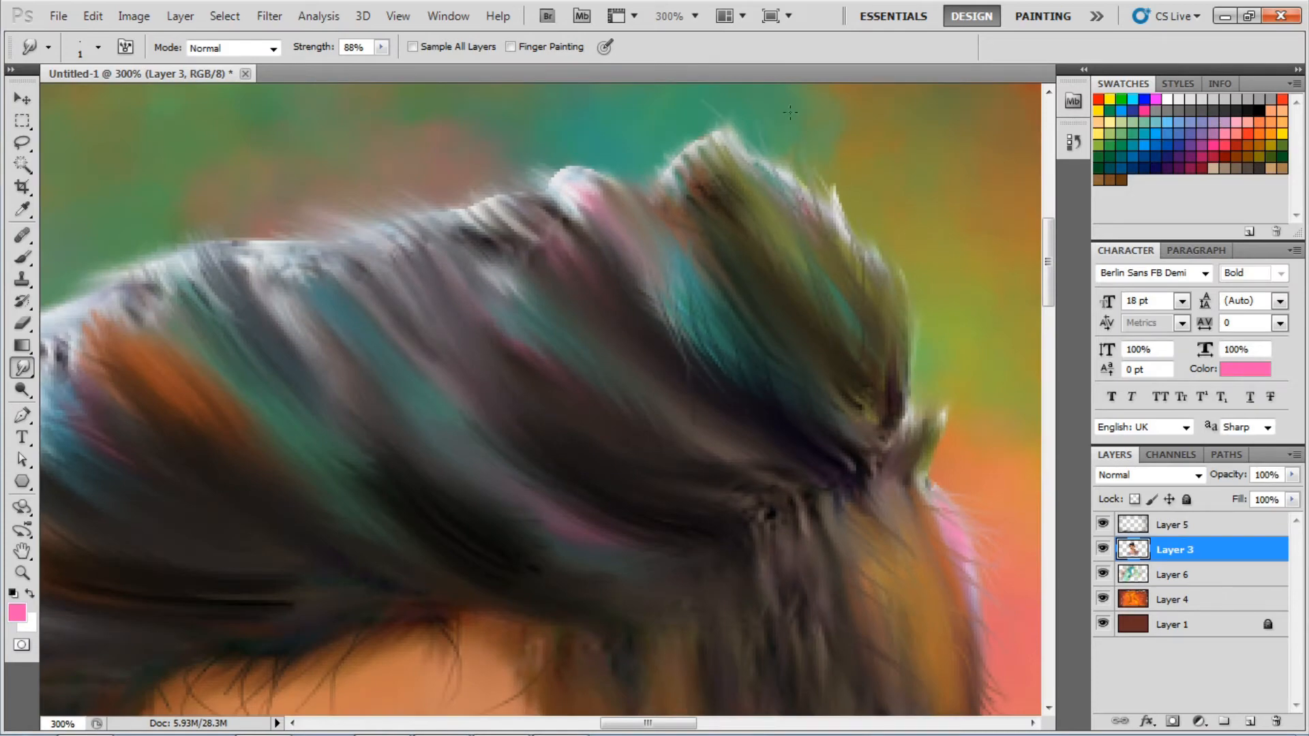
# Pull more fine hairs outward along the raised tuft, the back of the head and the sideburn.
pyautogui.scroll(2, 631, 178)
pyautogui.scroll(-5, 623, 284)
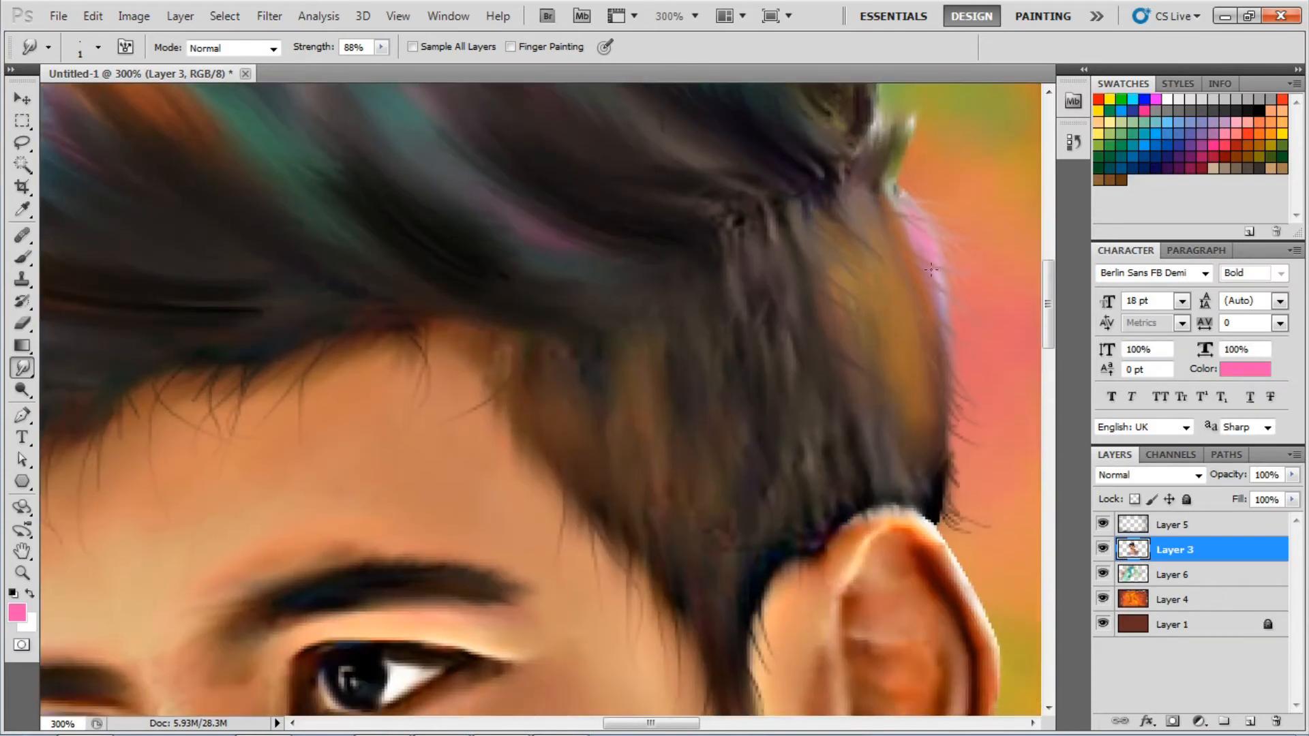
pyautogui.scroll(-2, 756, 402)
pyautogui.hscroll(2, 756, 402)
pyautogui.scroll(-3, 756, 403)
pyautogui.scroll(4, 804, 430)
pyautogui.hscroll(-3, 620, 463)
pyautogui.scroll(-1, 620, 463)
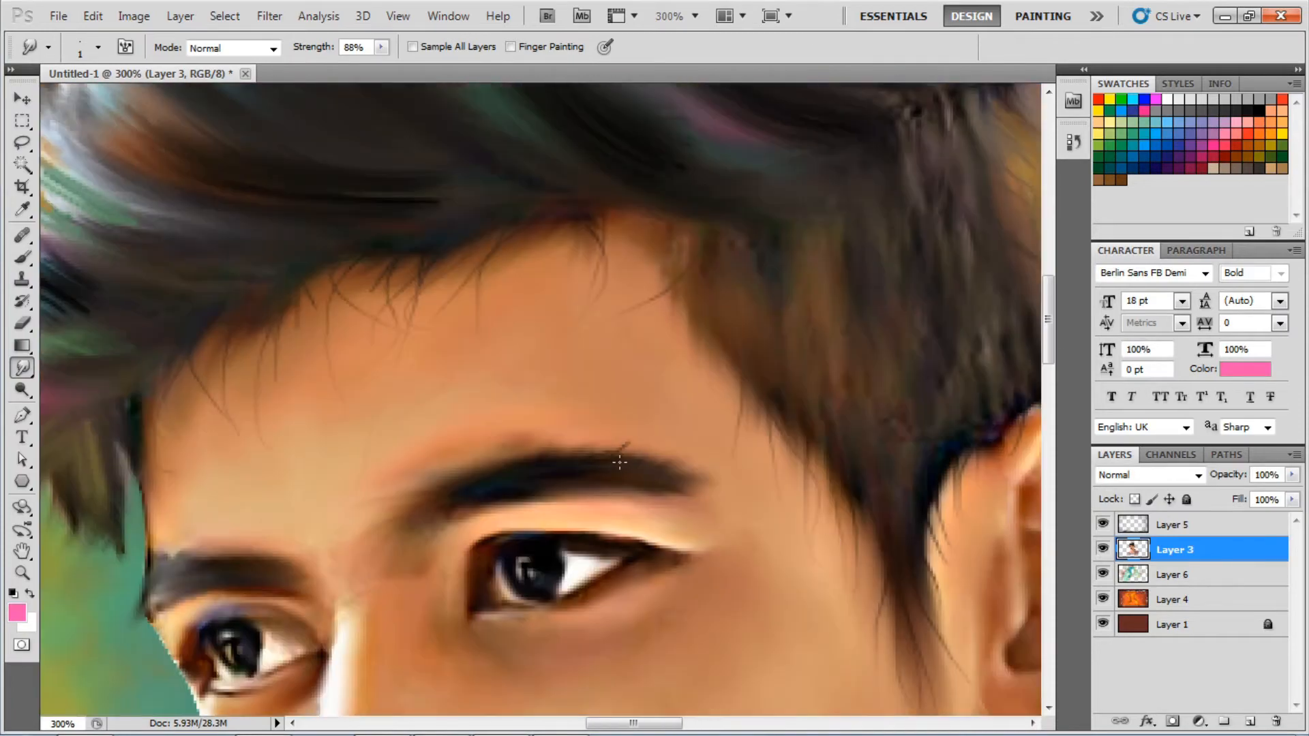
# Smudge fine hairs out of the eyebrow and upper eyelashes of the eye nearest the ear.
pyautogui.moveTo(554, 457); pyautogui.dragTo(596, 427)
pyautogui.press('h')
pyautogui.moveTo(597, 427)
pyautogui.mouseDown()
pyautogui.moveTo(786, 452)
pyautogui.moveTo(641, 404)
pyautogui.mouseUp()
pyautogui.scroll(-1, 644, 487)
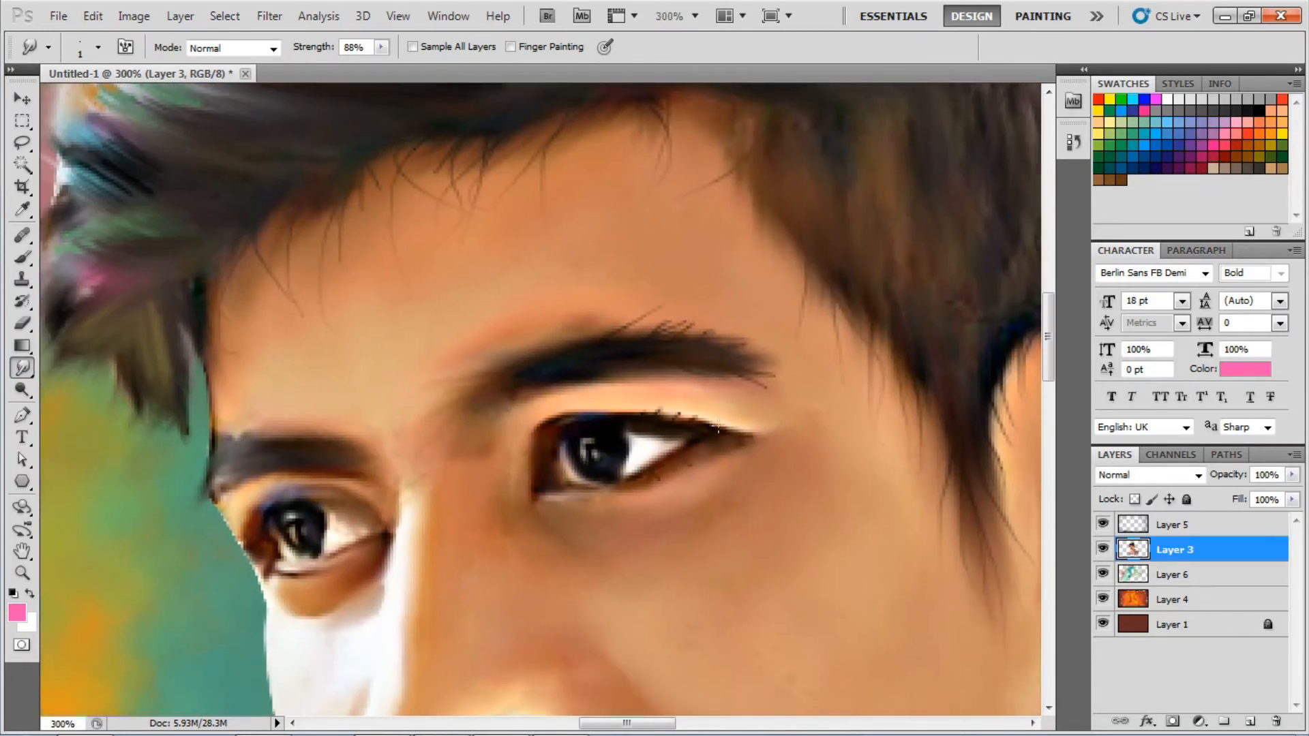
# Pull fine eyelashes and eyebrow hairs out on the far eye at the edge of the face.
pyautogui.hscroll(-4, 584, 490)
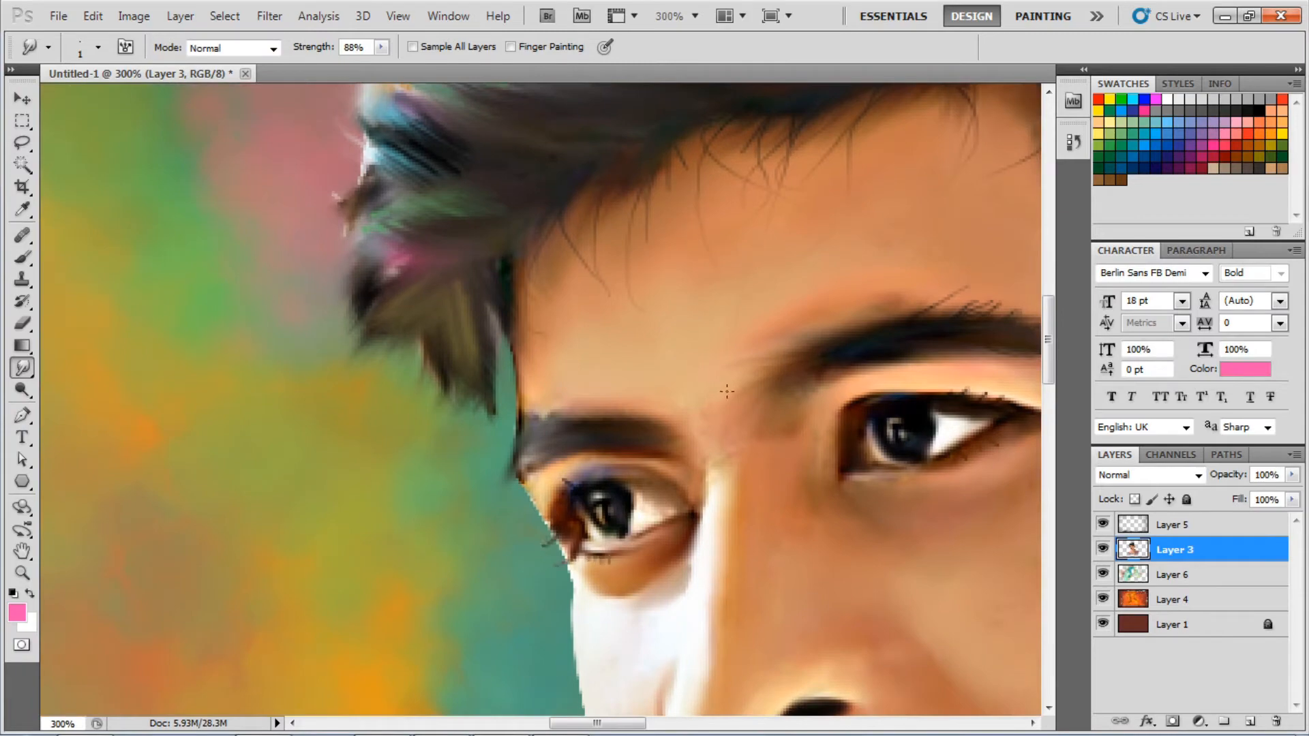
pyautogui.press('h')
pyautogui.moveTo(726, 390); pyautogui.dragTo(506, 533)
pyautogui.scroll(1, 505, 532)
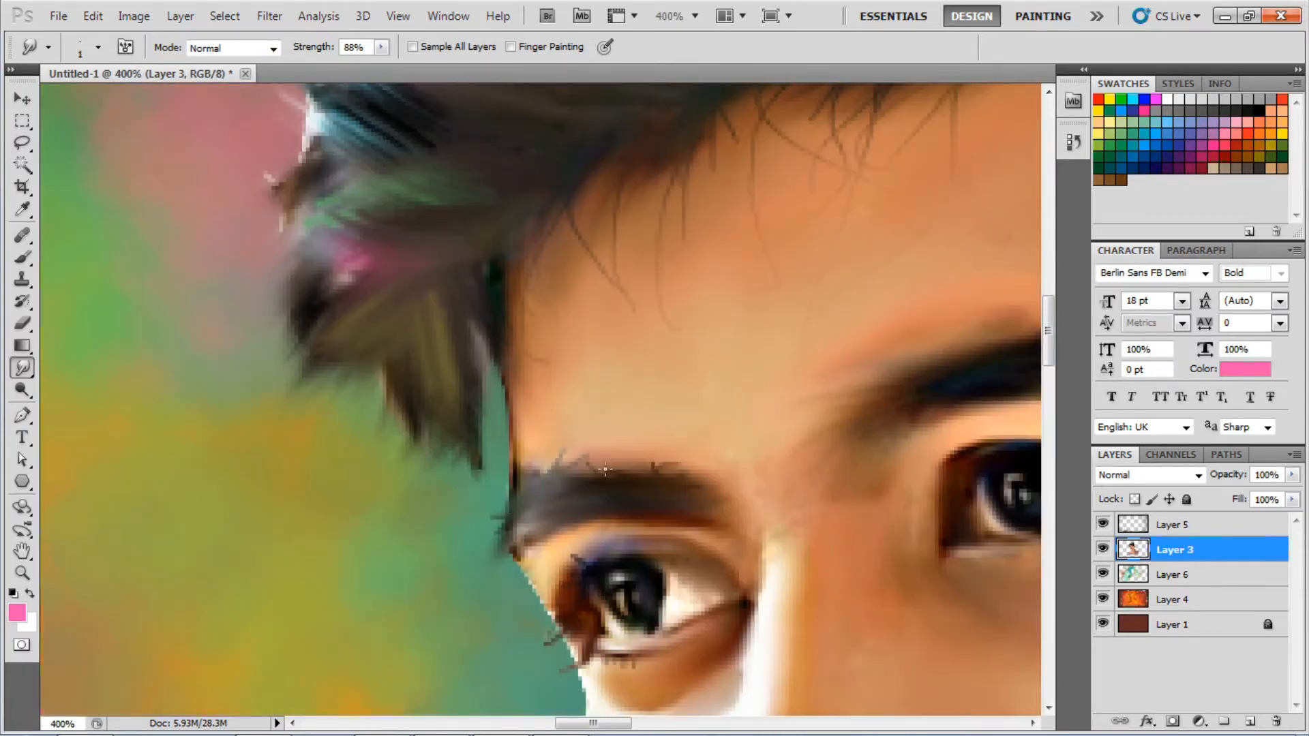
# Set the Smudge strength to 93% and pull fine strands through the side hair above the ear.
pyautogui.scroll(5, 618, 481)
pyautogui.moveTo(602, 459); pyautogui.dragTo(380, 287)
pyautogui.scroll(-1, 735, 319)
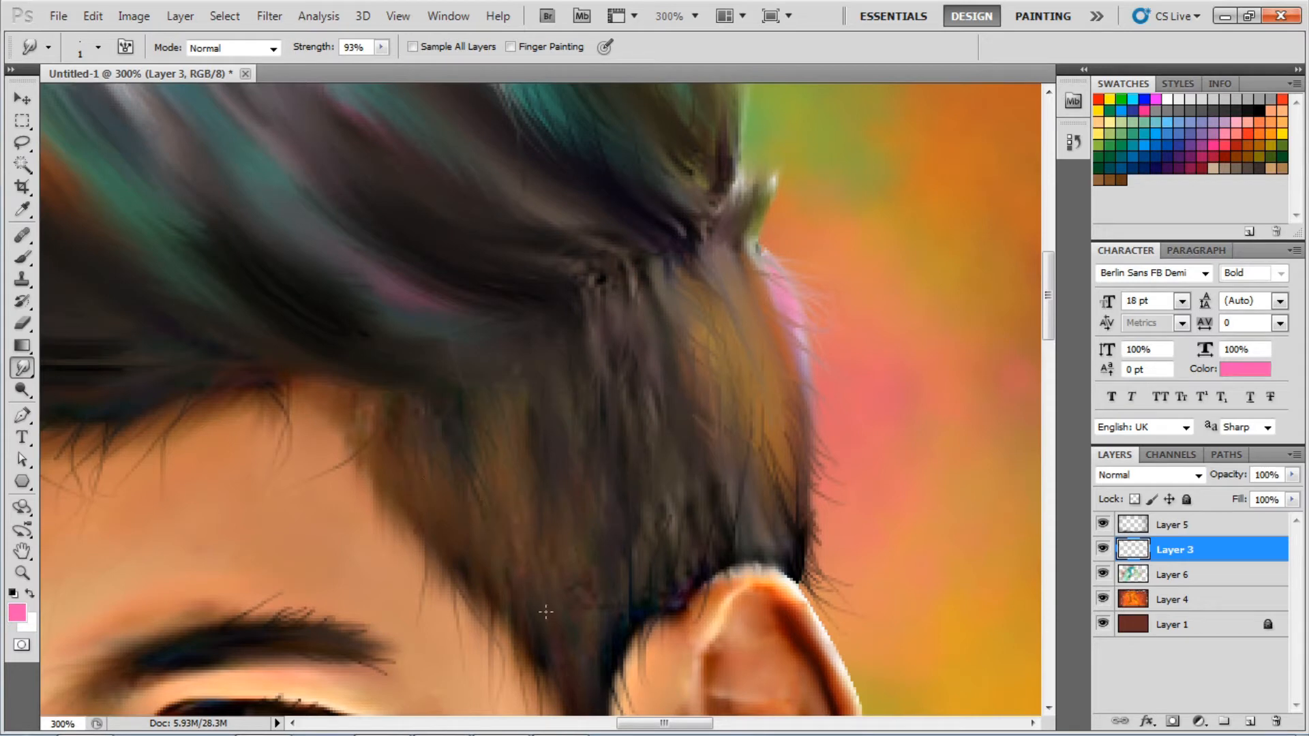
pyautogui.moveTo(636, 371); pyautogui.dragTo(599, 579)
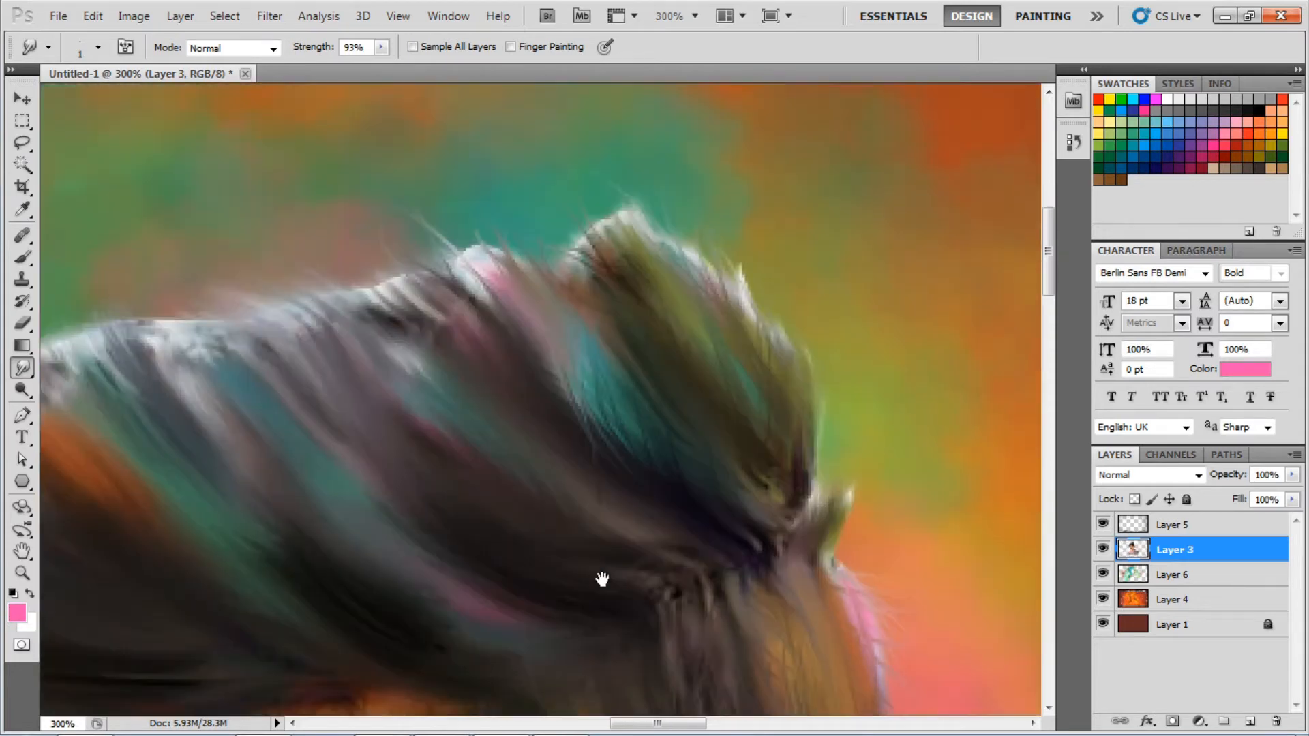
# Smudge thin individual strands through the raised back tuft and beyond its upper edge.
pyautogui.moveTo(752, 408)
pyautogui.mouseDown()
pyautogui.moveTo(717, 315)
pyautogui.moveTo(617, 188)
pyautogui.mouseUp()
pyautogui.moveTo(682, 304); pyautogui.dragTo(656, 205)
pyautogui.moveTo(753, 466); pyautogui.dragTo(775, 521)
pyautogui.moveTo(752, 448); pyautogui.dragTo(866, 368)
pyautogui.moveTo(750, 341)
pyautogui.mouseDown()
pyautogui.moveTo(703, 235)
pyautogui.moveTo(697, 280)
pyautogui.mouseUp()
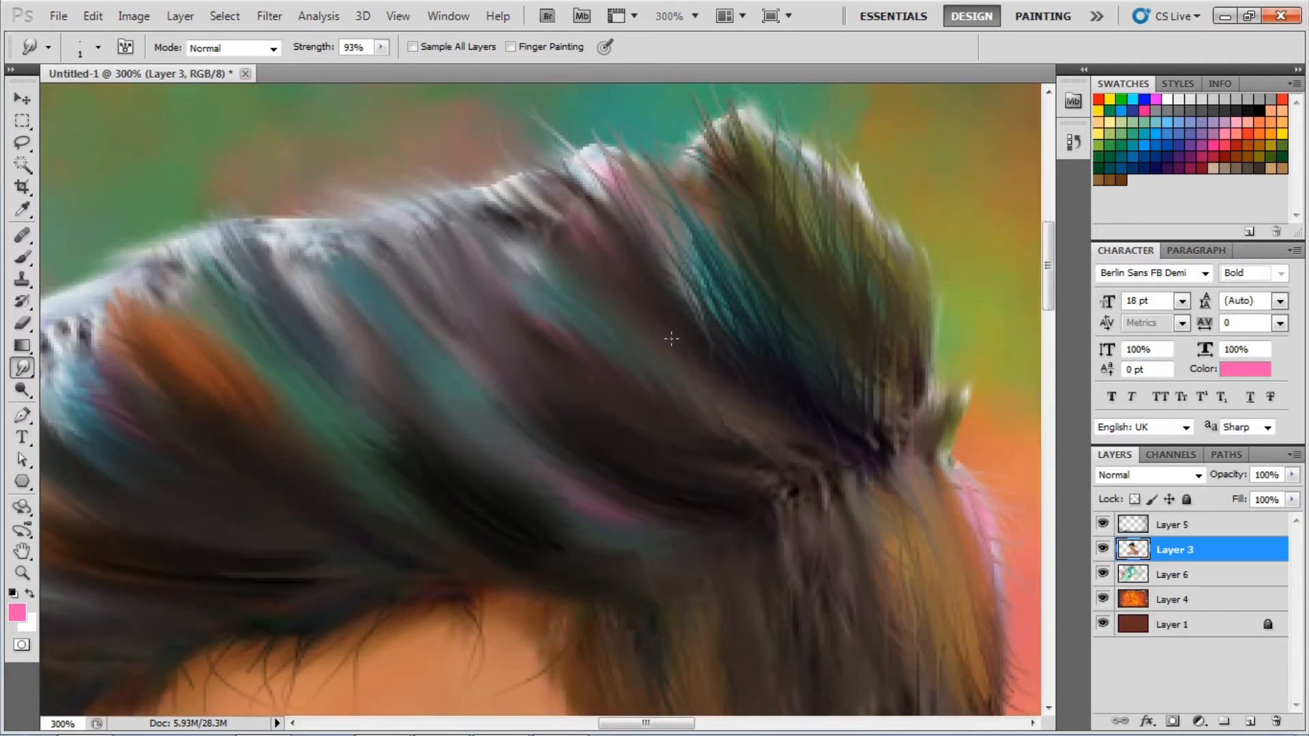
# Pull thin strands through the dark, purple and teal locks in the middle of the hair.
pyautogui.hotkey('ctrl', '-')
pyautogui.hotkey('ctrl', '-')
pyautogui.hotkey('ctrl', '-')
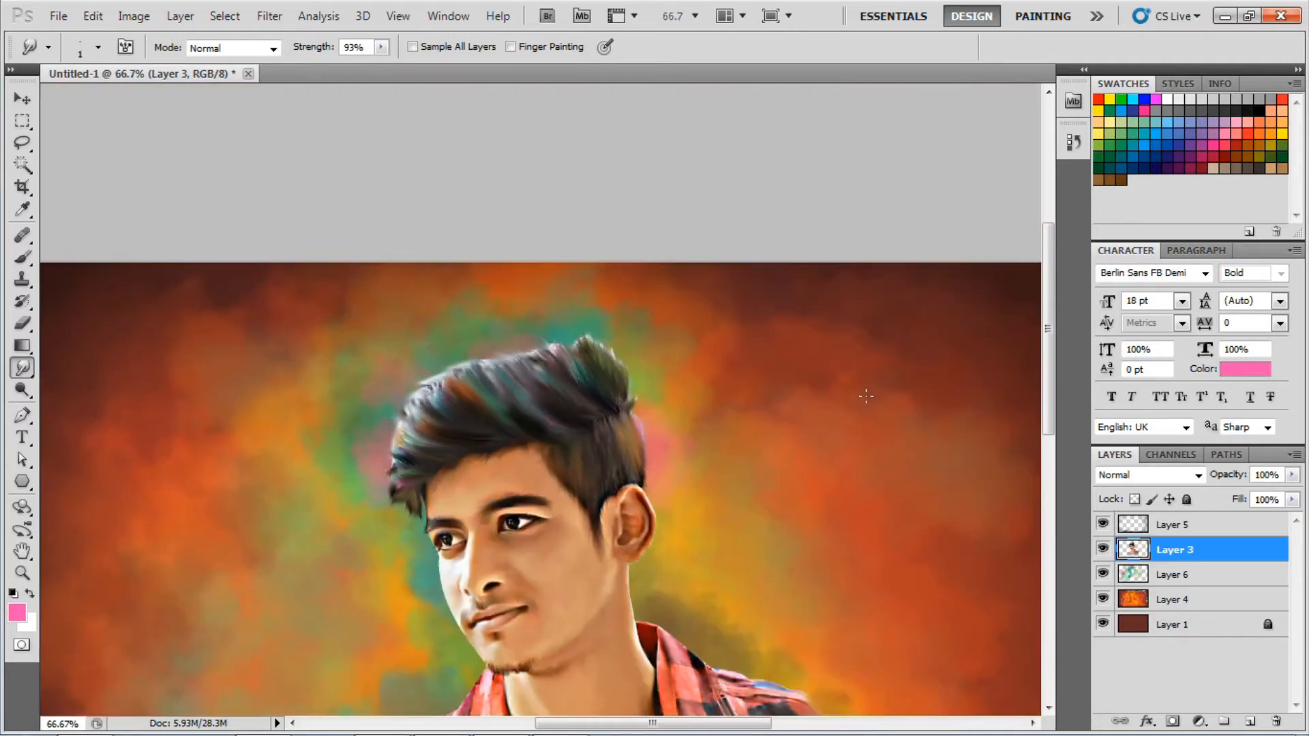
pyautogui.hotkey('ctrl', '+')
pyautogui.hotkey('ctrl', '+')
pyautogui.hotkey('ctrl', '+')
pyautogui.moveTo(753, 316)
pyautogui.mouseDown()
pyautogui.moveTo(695, 213)
pyautogui.moveTo(586, 171)
pyautogui.mouseUp()
pyautogui.moveTo(567, 330); pyautogui.dragTo(538, 284)
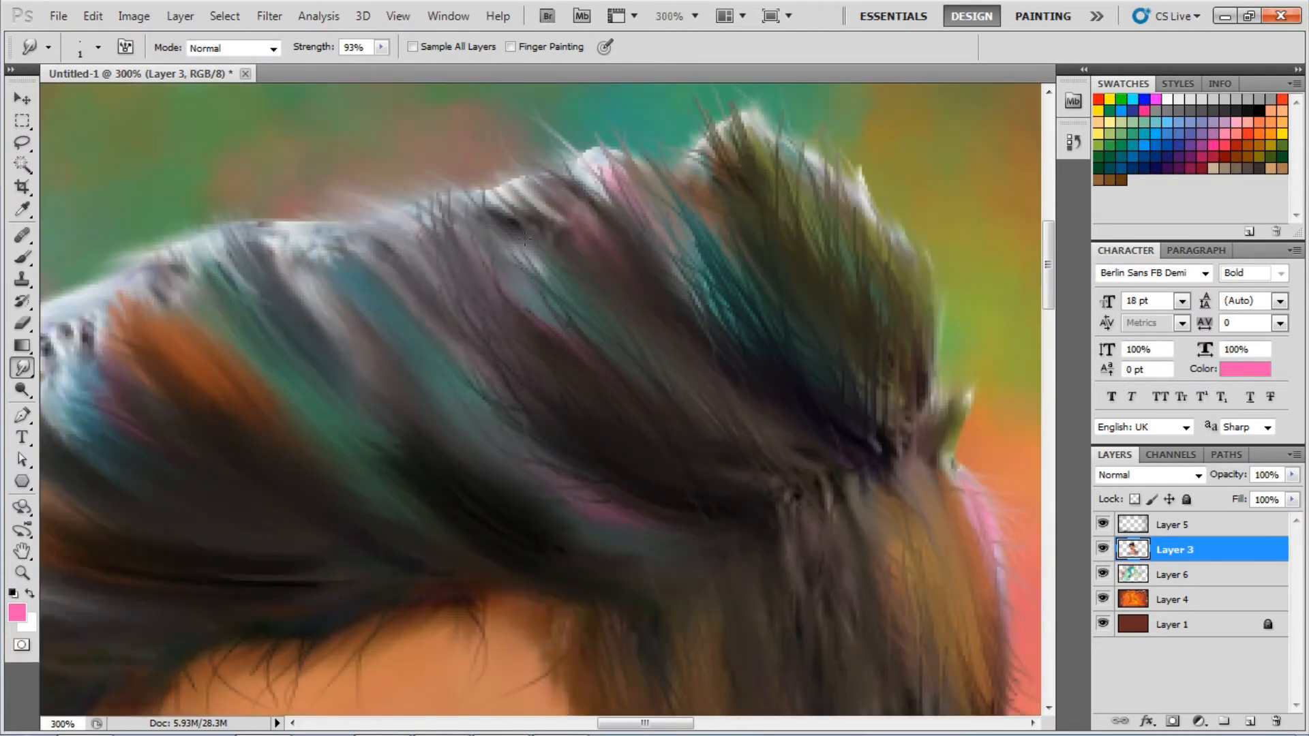
pyautogui.moveTo(647, 561); pyautogui.dragTo(712, 511)
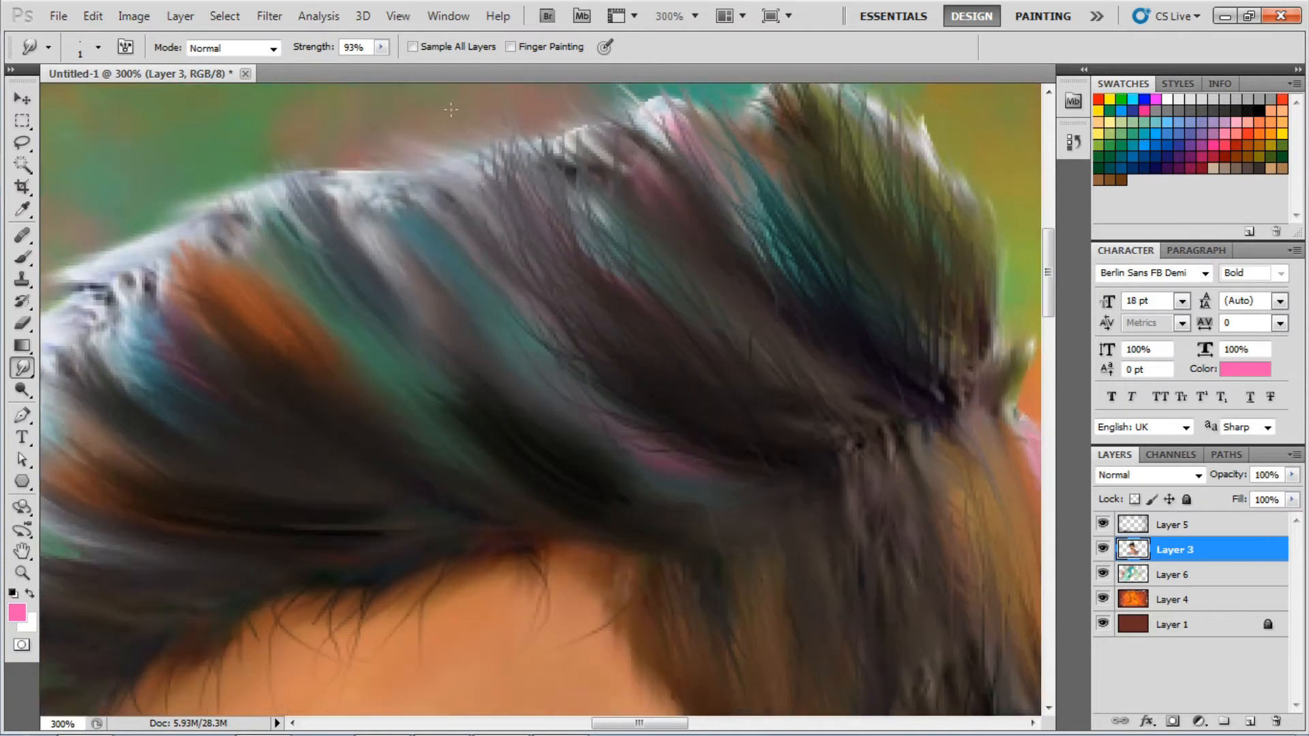
pyautogui.moveTo(852, 113); pyautogui.dragTo(760, 198)
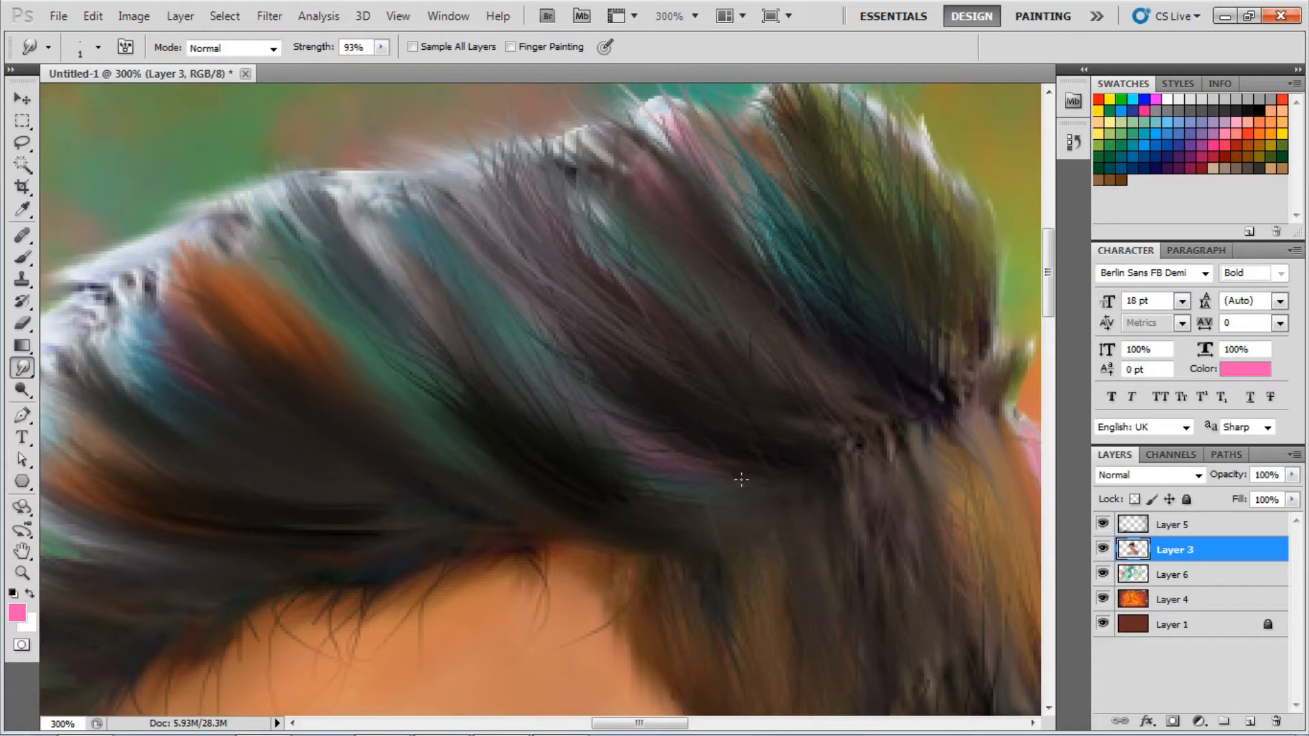
# Smudge thin individual strands through the orange, green and brown locks at the front and past the hair's upper edge.
pyautogui.moveTo(495, 352); pyautogui.dragTo(628, 199)
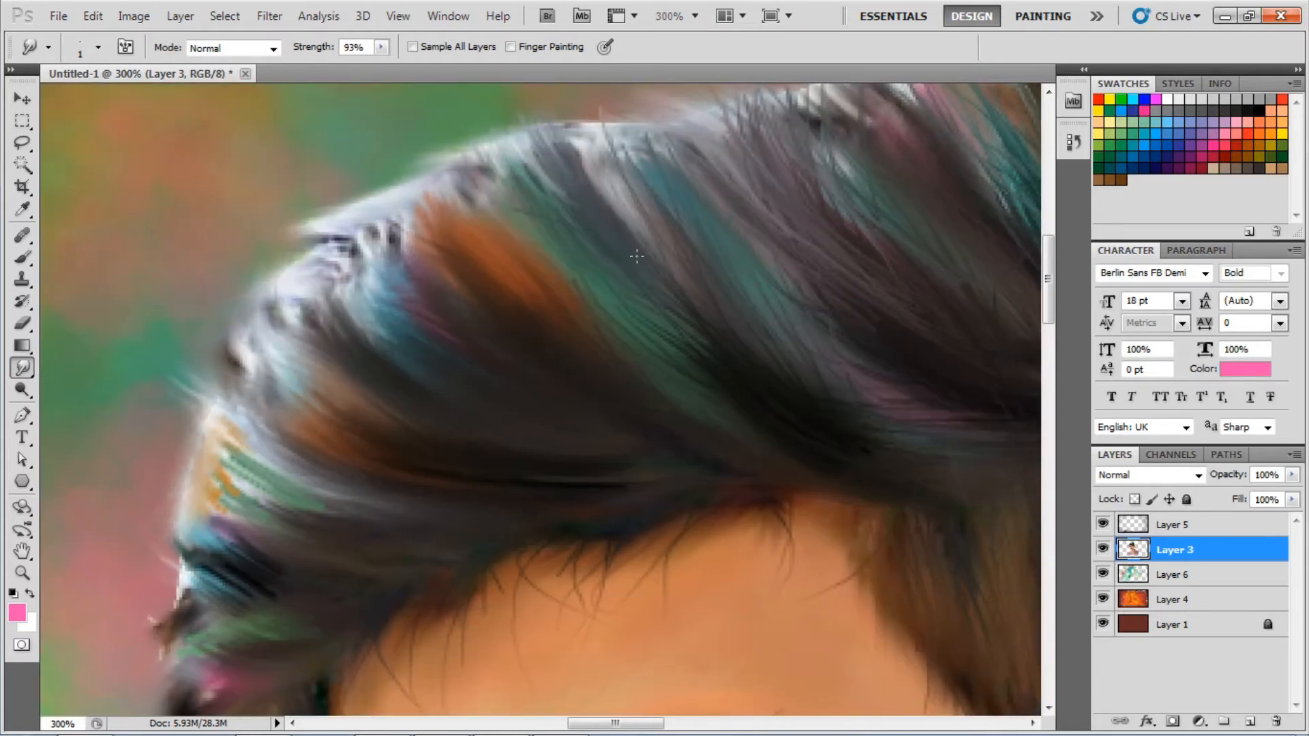
pyautogui.moveTo(365, 445); pyautogui.dragTo(613, 481)
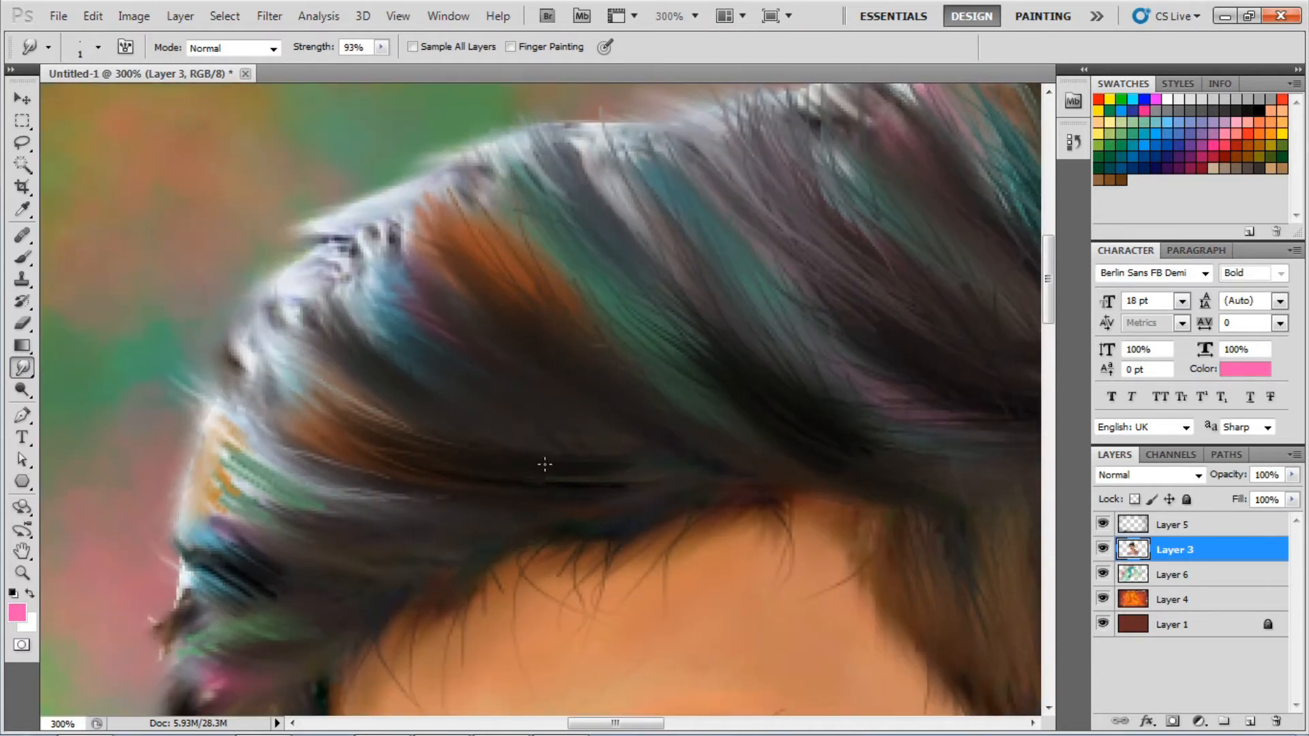
pyautogui.scroll(3, 475, 277)
pyautogui.moveTo(345, 361); pyautogui.dragTo(246, 346)
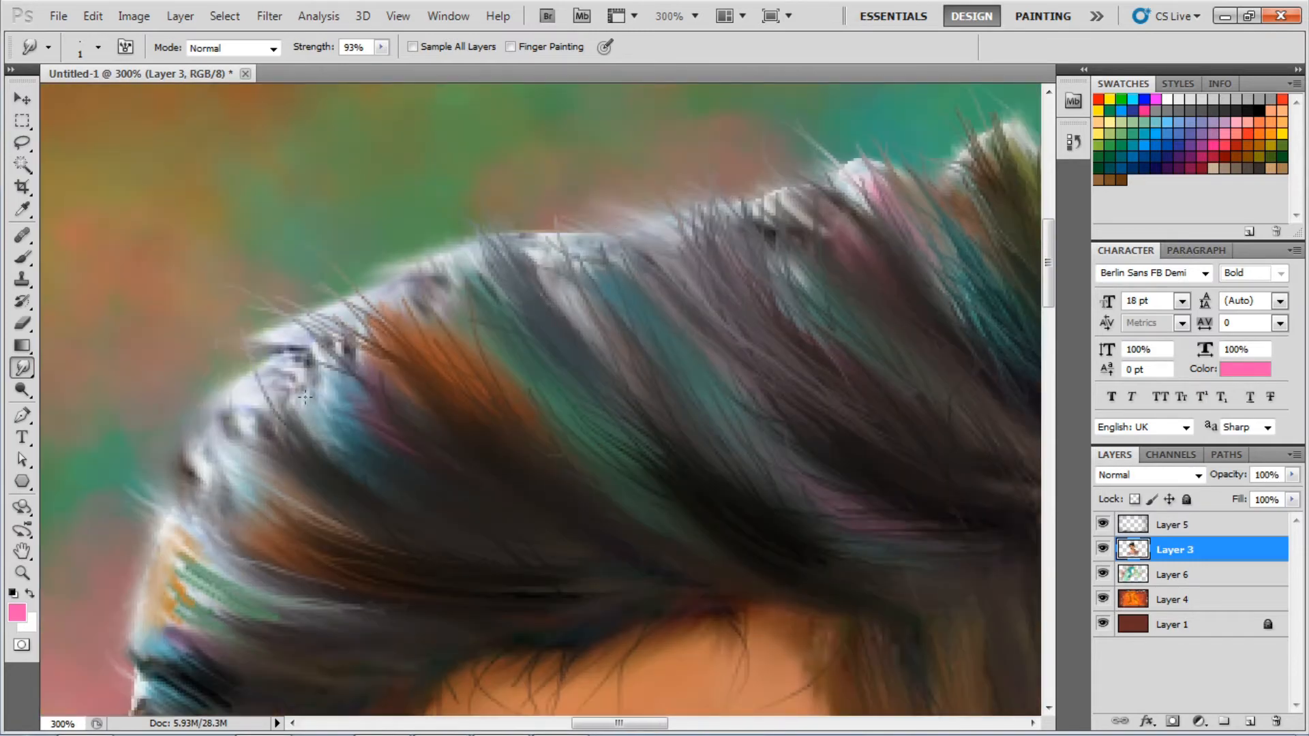
pyautogui.scroll(-3, 196, 344)
pyautogui.hscroll(-3, 196, 344)
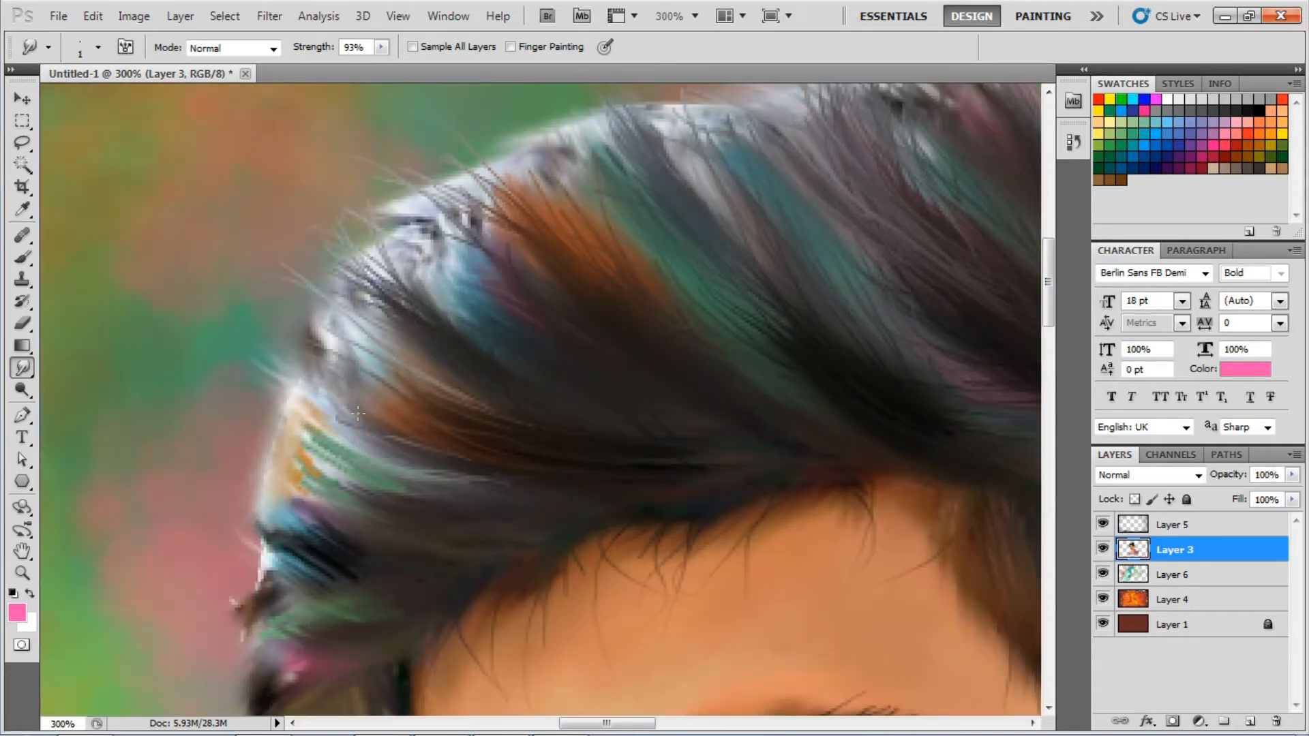
# Pull fine strands out of the front hair edge and the dark tuft hanging beside the forehead.
pyautogui.scroll(-1, 505, 428)
pyautogui.hscroll(-2, 504, 428)
pyautogui.scroll(-5, 422, 538)
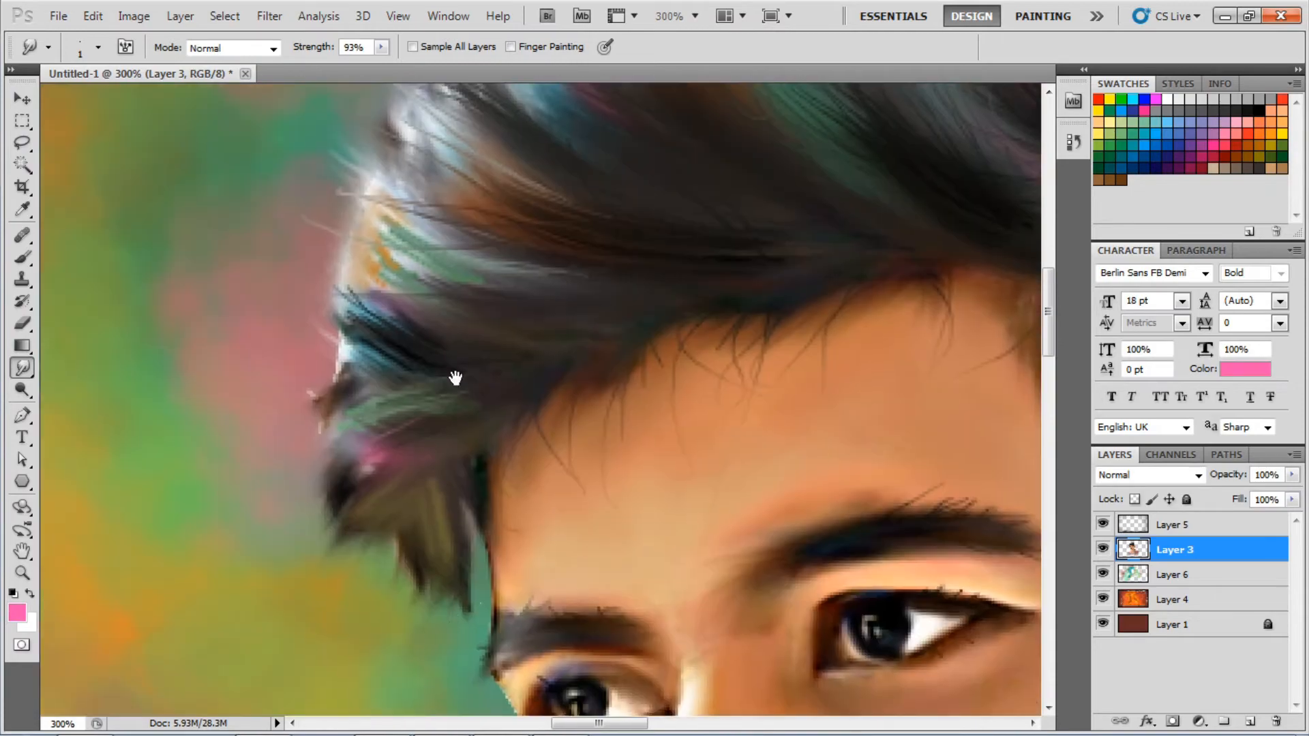
pyautogui.hscroll(-1, 421, 537)
pyautogui.moveTo(433, 451); pyautogui.dragTo(411, 523)
pyautogui.scroll(-4, 321, 454)
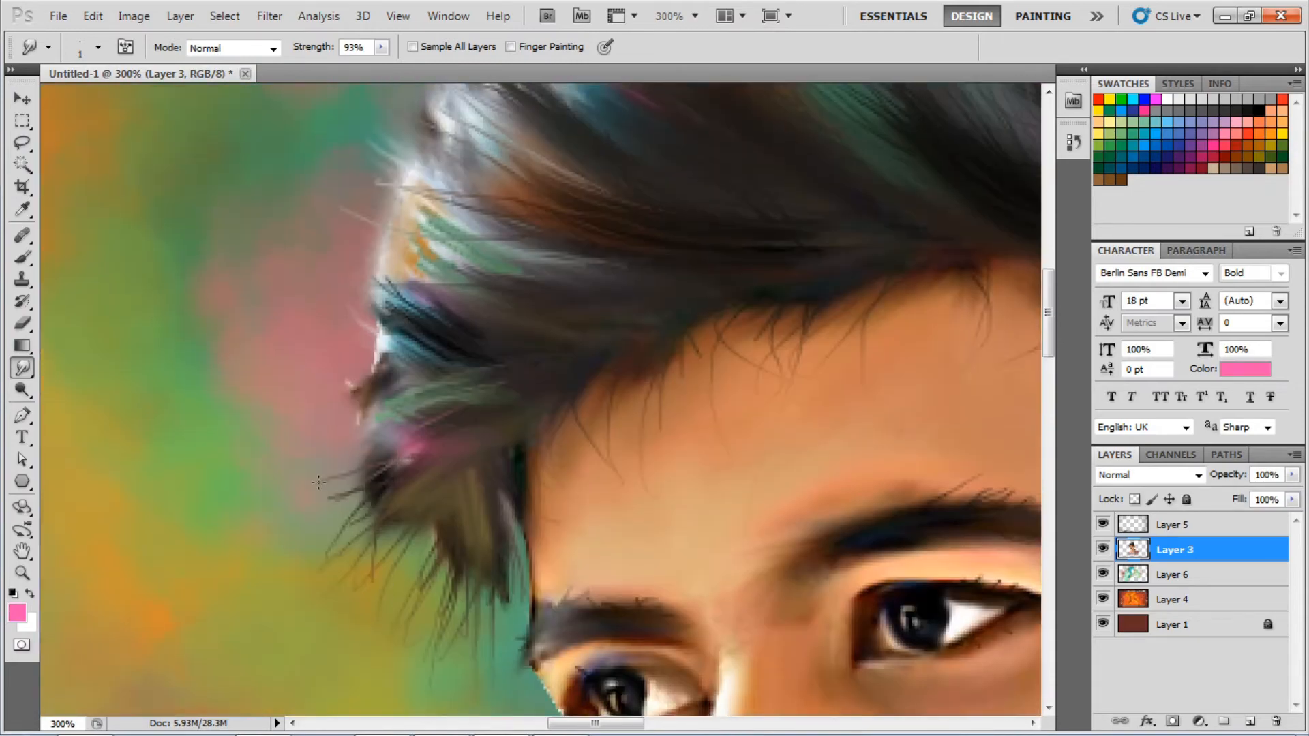
pyautogui.scroll(2, 534, 425)
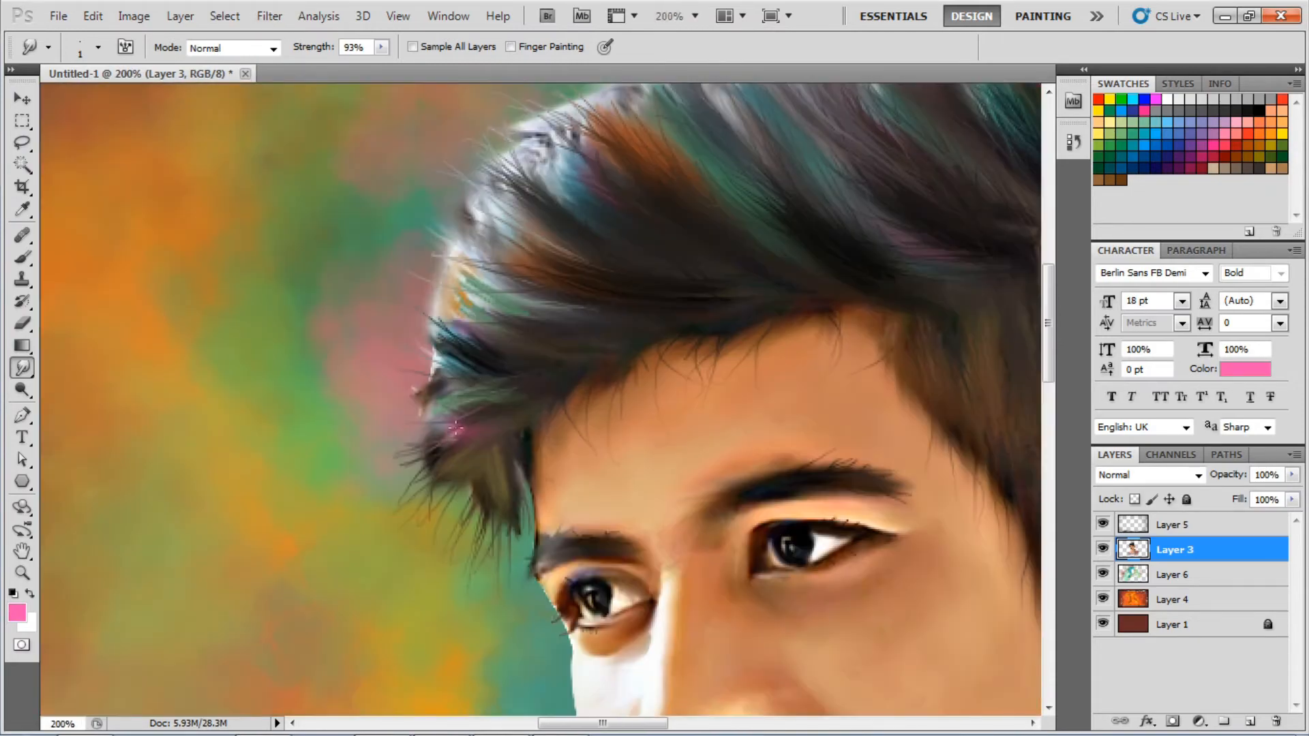
pyautogui.scroll(1, 540, 399)
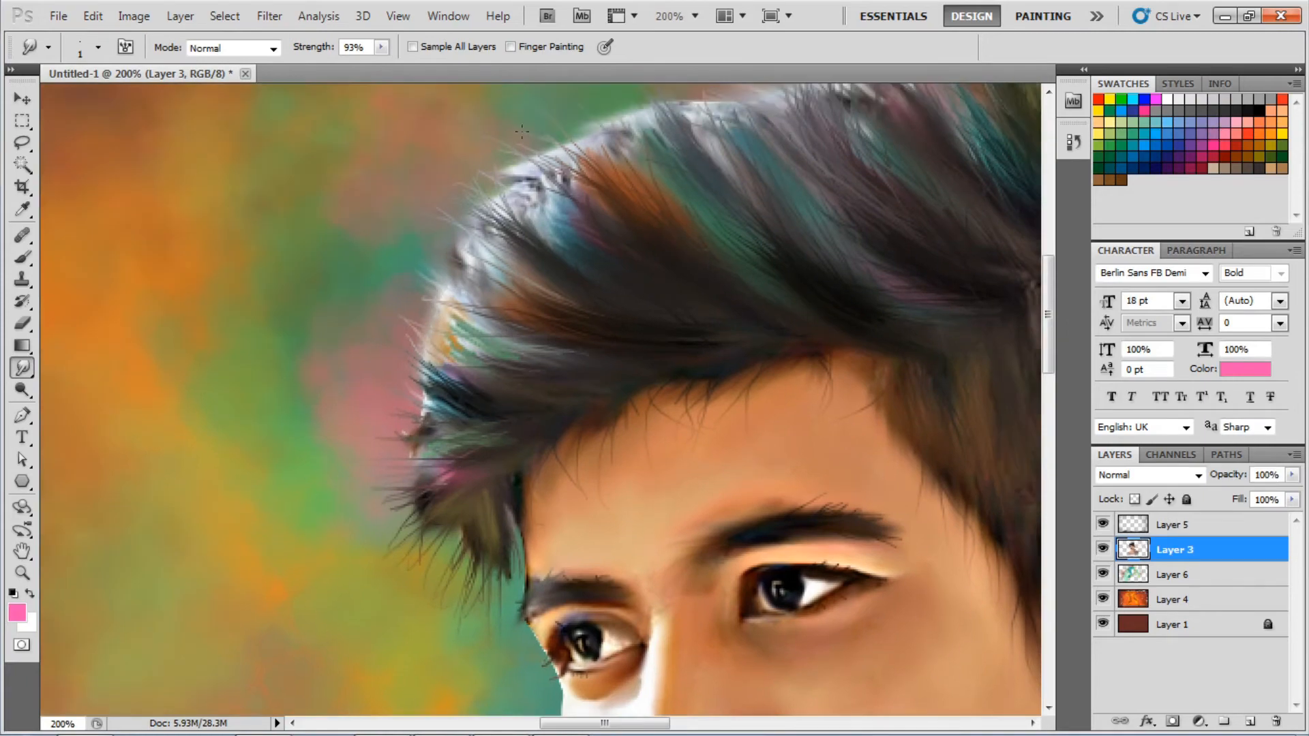
# Add a new layer above the portrait and set up a soft Brush with white as the foreground colour.
pyautogui.scroll(-2, 521, 132)
pyautogui.scroll(-2, 746, 235)
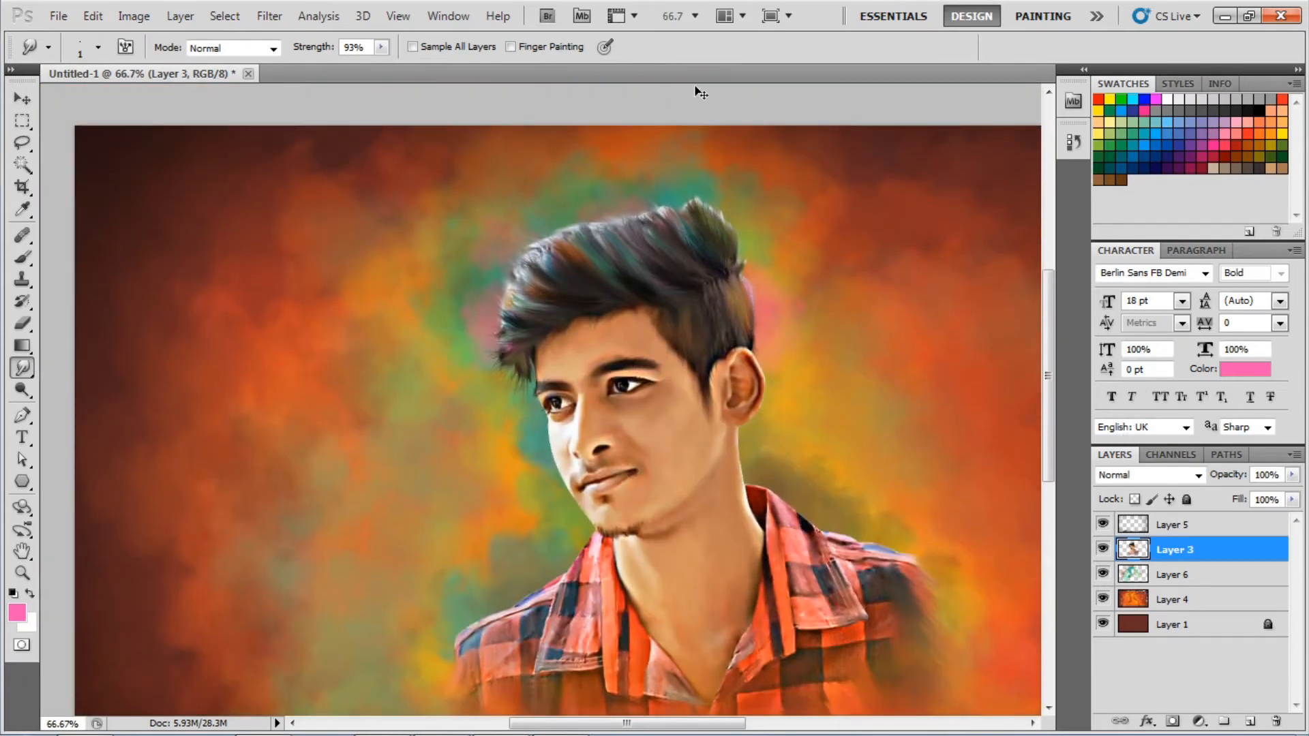
pyautogui.scroll(2, 696, 256)
pyautogui.click(1258, 723)
pyautogui.click(23, 257)
pyautogui.click(99, 48)
pyautogui.press('Return')
pyautogui.moveTo(563, 616); pyautogui.dragTo(651, 296)
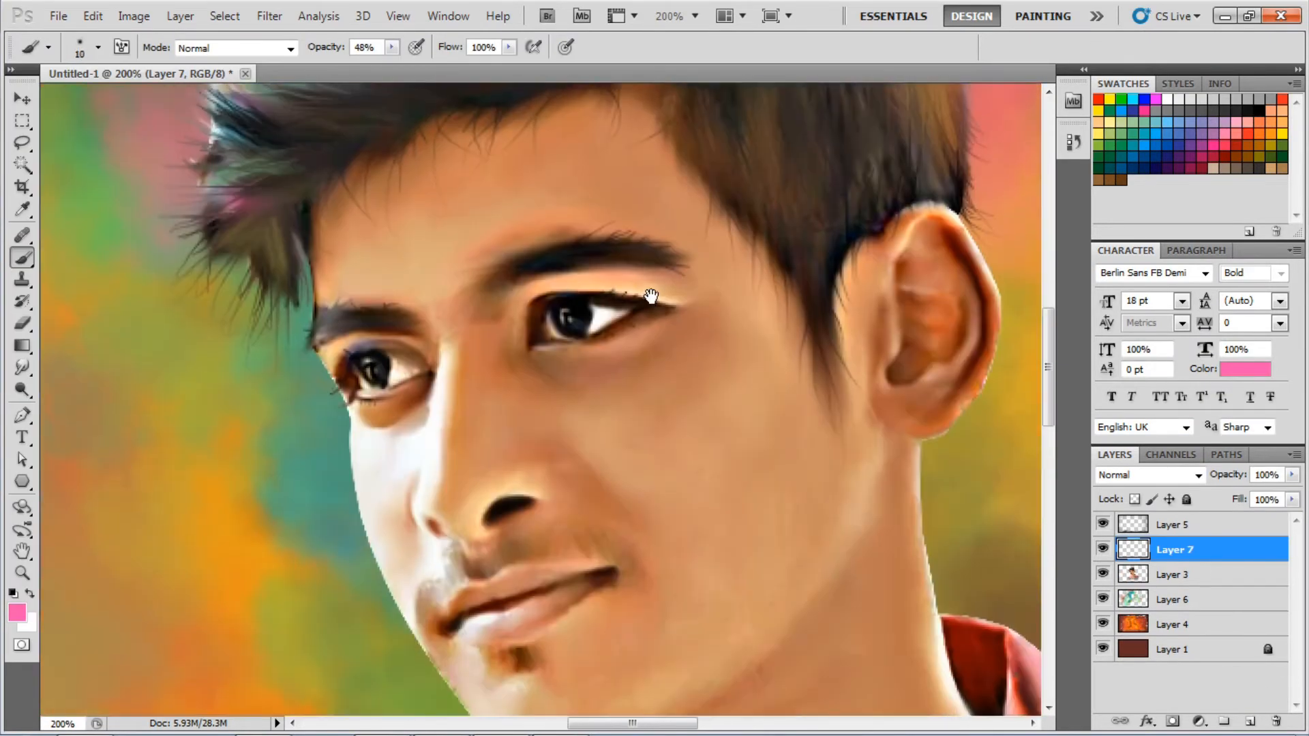
pyautogui.click(28, 596)
pyautogui.click(17, 613)
pyautogui.press('Return')
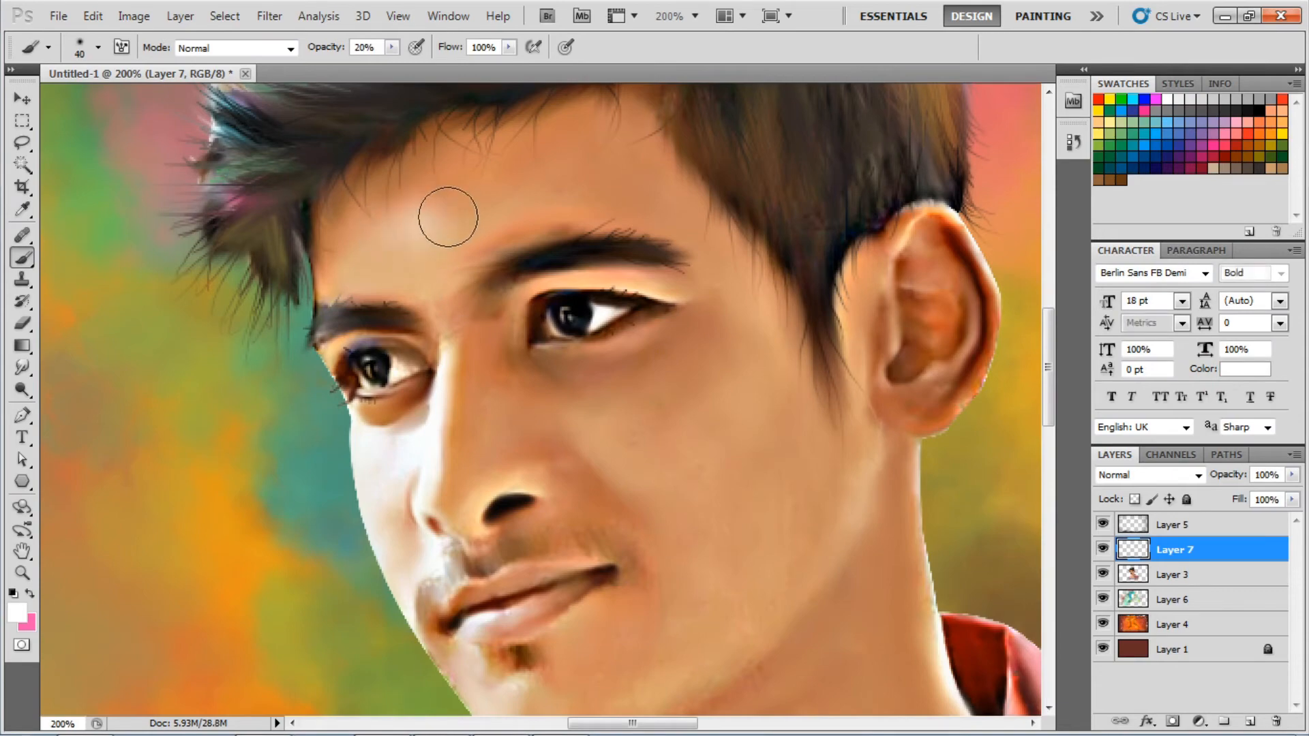
# Paint soft white highlights on the forehead, cheek and jaw with a 40 px brush at 11% opacity.
pyautogui.press(']')
pyautogui.press(']')
pyautogui.write('11')
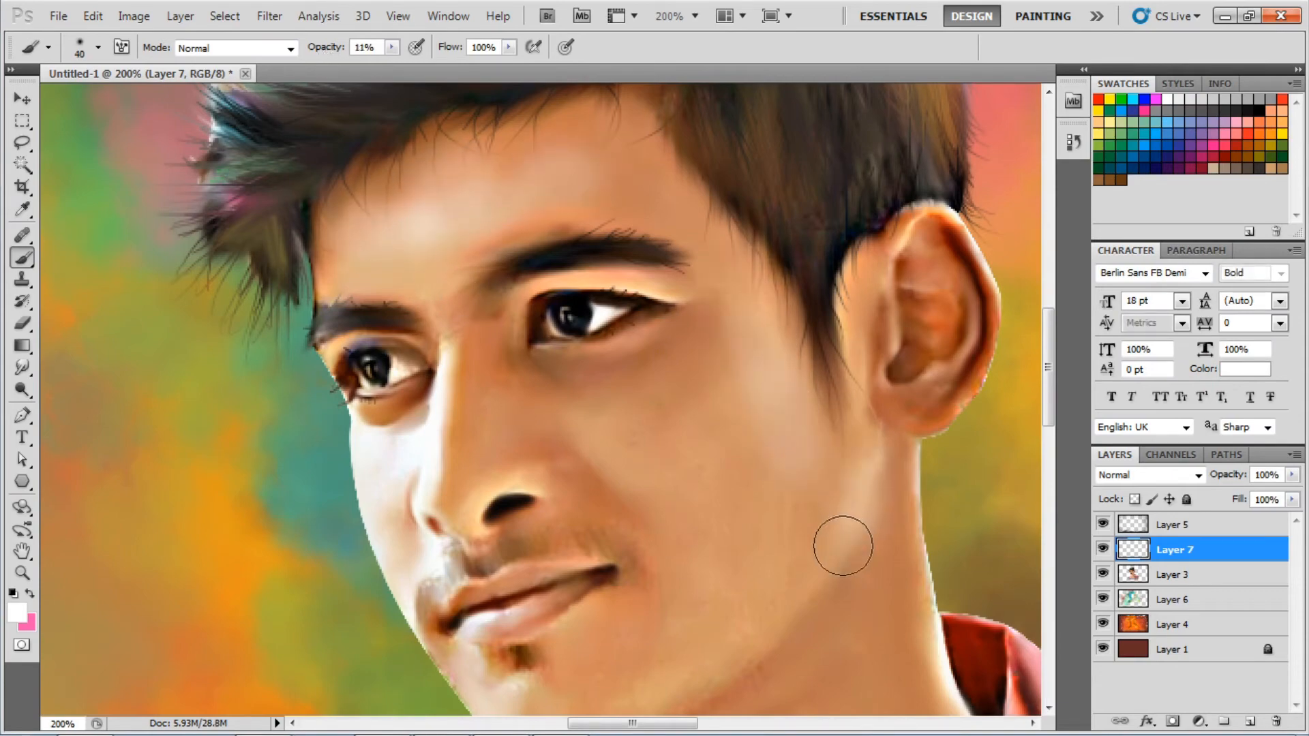
pyautogui.scroll(-2, 477, 395)
pyautogui.scroll(3, 640, 344)
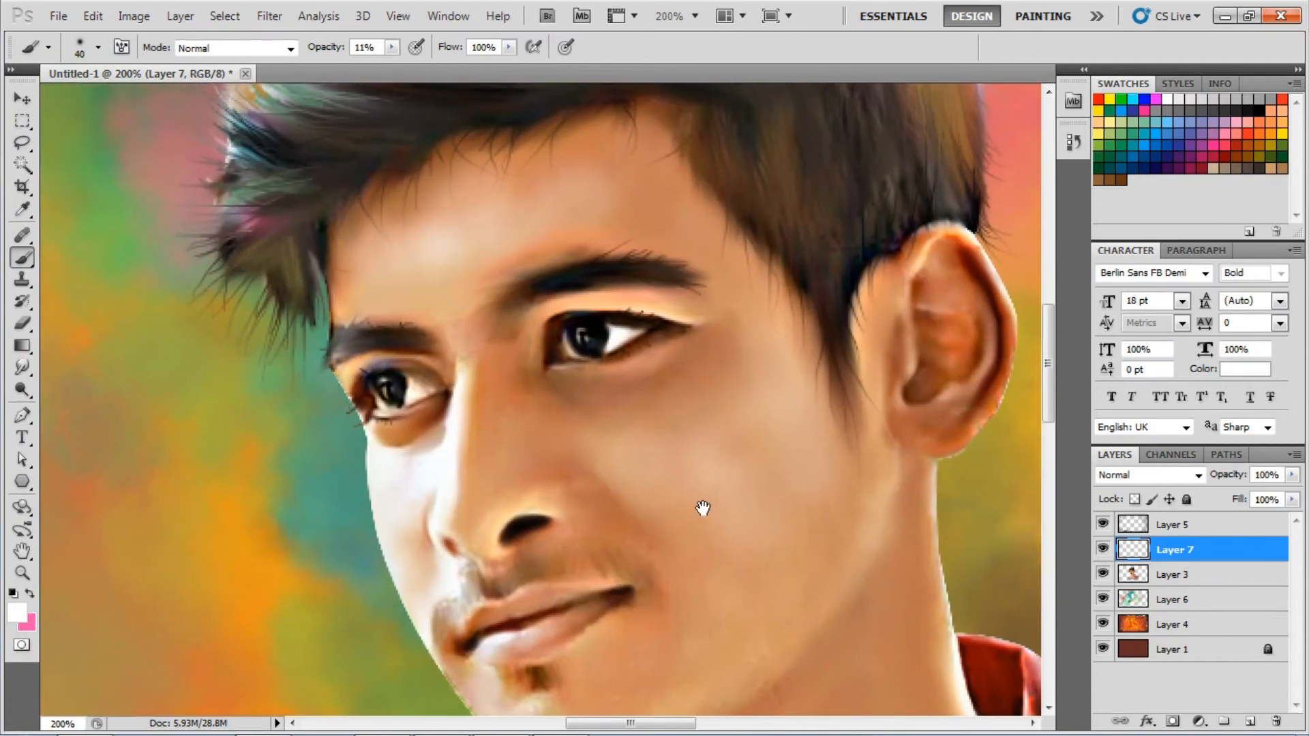
pyautogui.scroll(-8, 929, 438)
pyautogui.scroll(5, 813, 366)
# On Layer 3, smudge the chin, collar and front shoulder outline with a soft 25 px tip at 20% strength.
pyautogui.press('r')
pyautogui.rightClick(171, 142)
pyautogui.doubleClick(59, 166)
pyautogui.moveTo(334, 47); pyautogui.dragTo(323, 58)
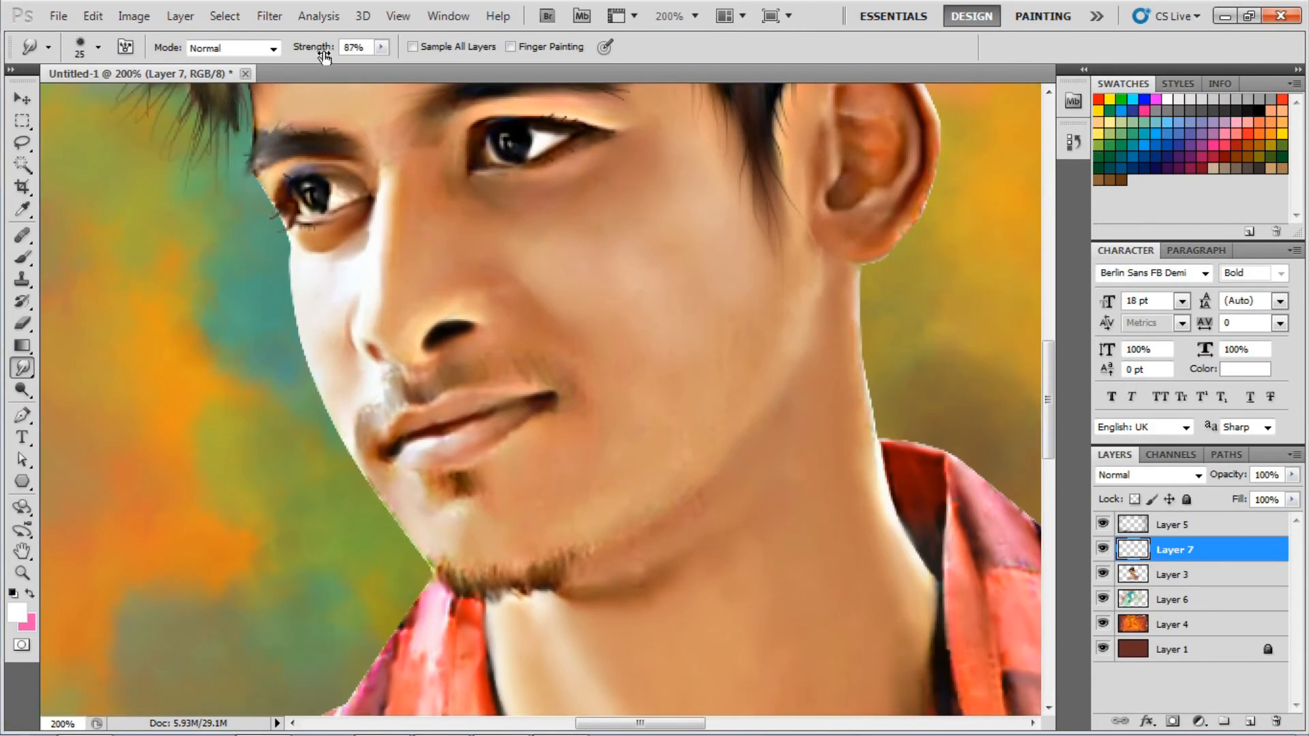
pyautogui.click(1127, 570)
pyautogui.scroll(-6, 381, 508)
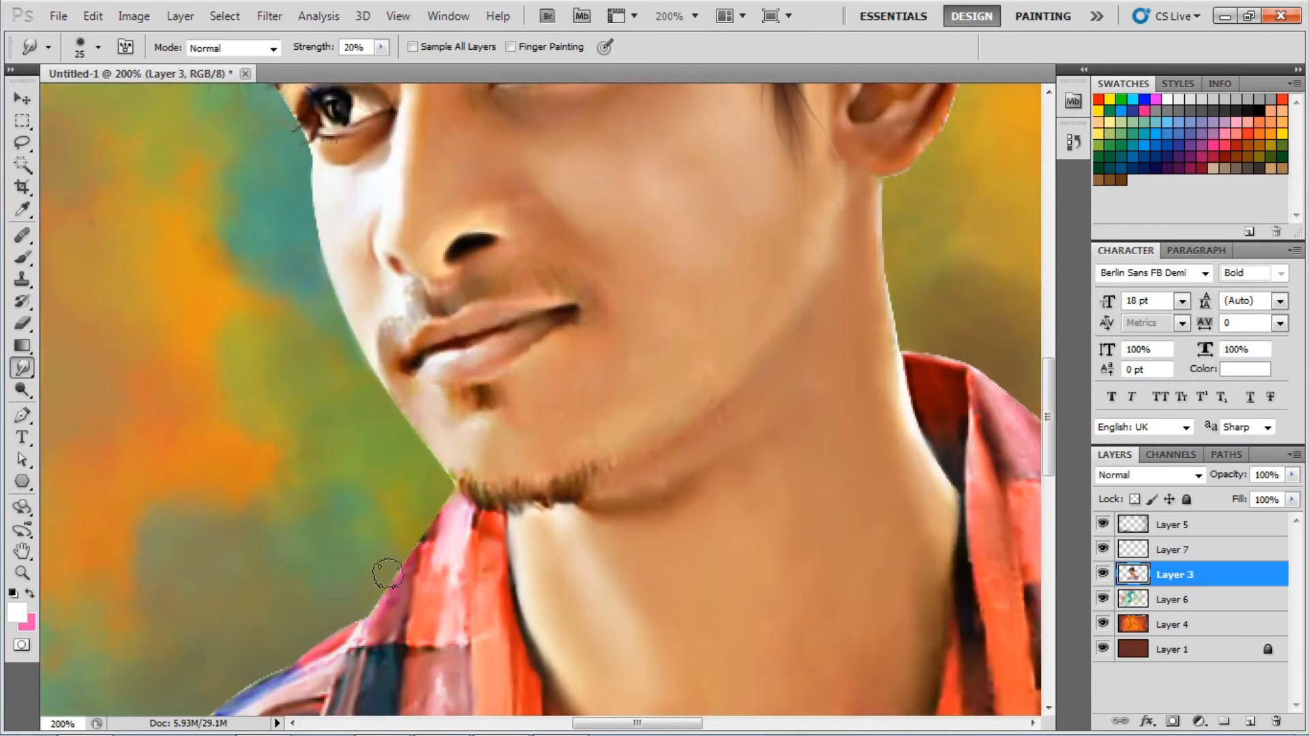
pyautogui.hscroll(-3, 287, 566)
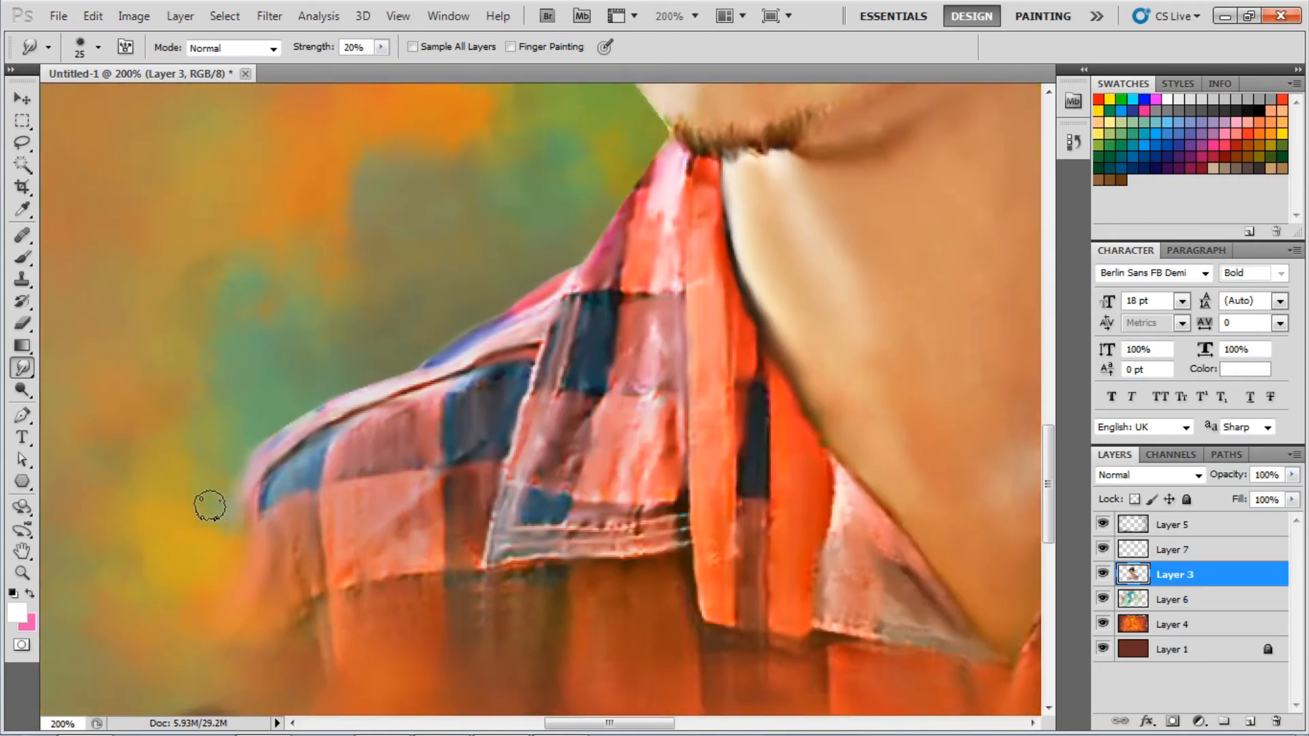
# Set the Smudge strength to 23% and soften the shirt edge along the shoulder below the ear.
pyautogui.scroll(3, 233, 487)
pyautogui.hscroll(4, 374, 345)
pyautogui.moveTo(307, 48); pyautogui.dragTo(312, 48)
pyautogui.moveTo(497, 380); pyautogui.dragTo(711, 470)
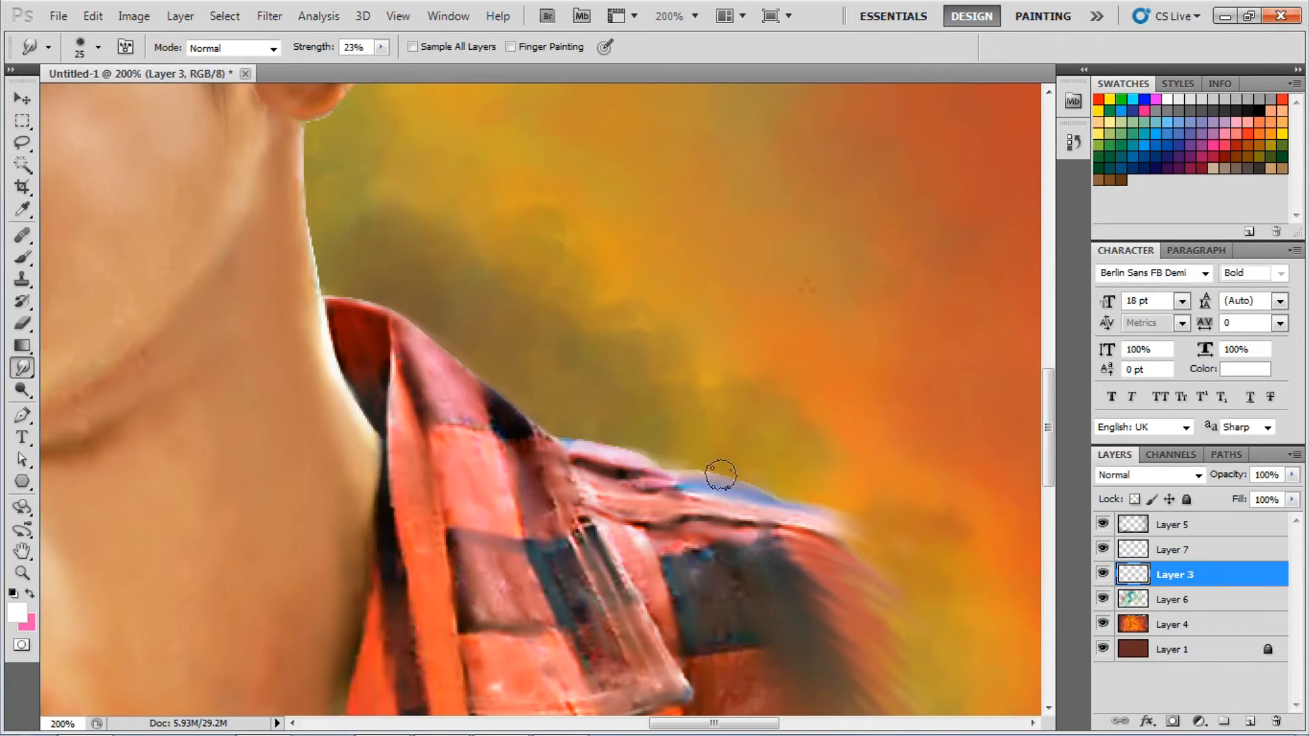
# Soften the outlines of the neck, ear and far side of the face with the Smudge tool.
pyautogui.scroll(5, 712, 470)
pyautogui.hscroll(-3, 666, 359)
pyautogui.scroll(5, 549, 479)
pyautogui.hscroll(-2, 862, 391)
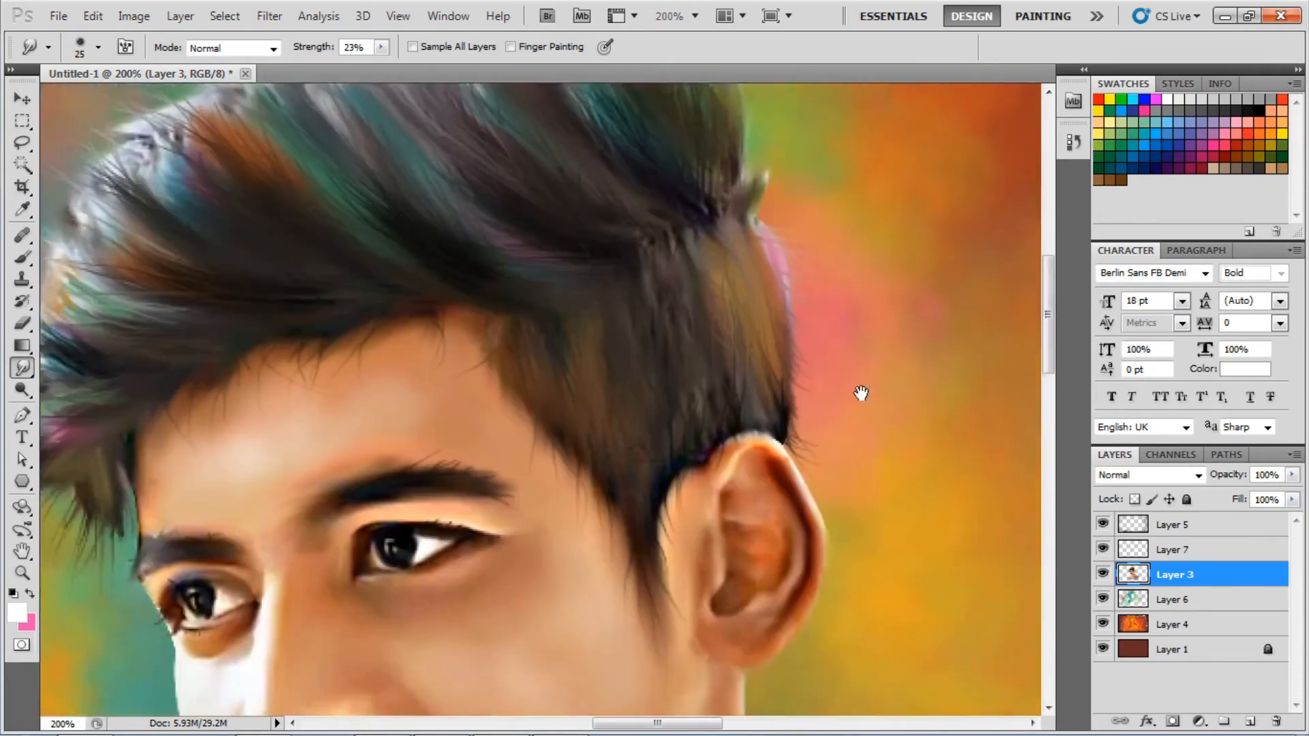
pyautogui.hscroll(-3, 464, 254)
pyautogui.scroll(-4, 512, 321)
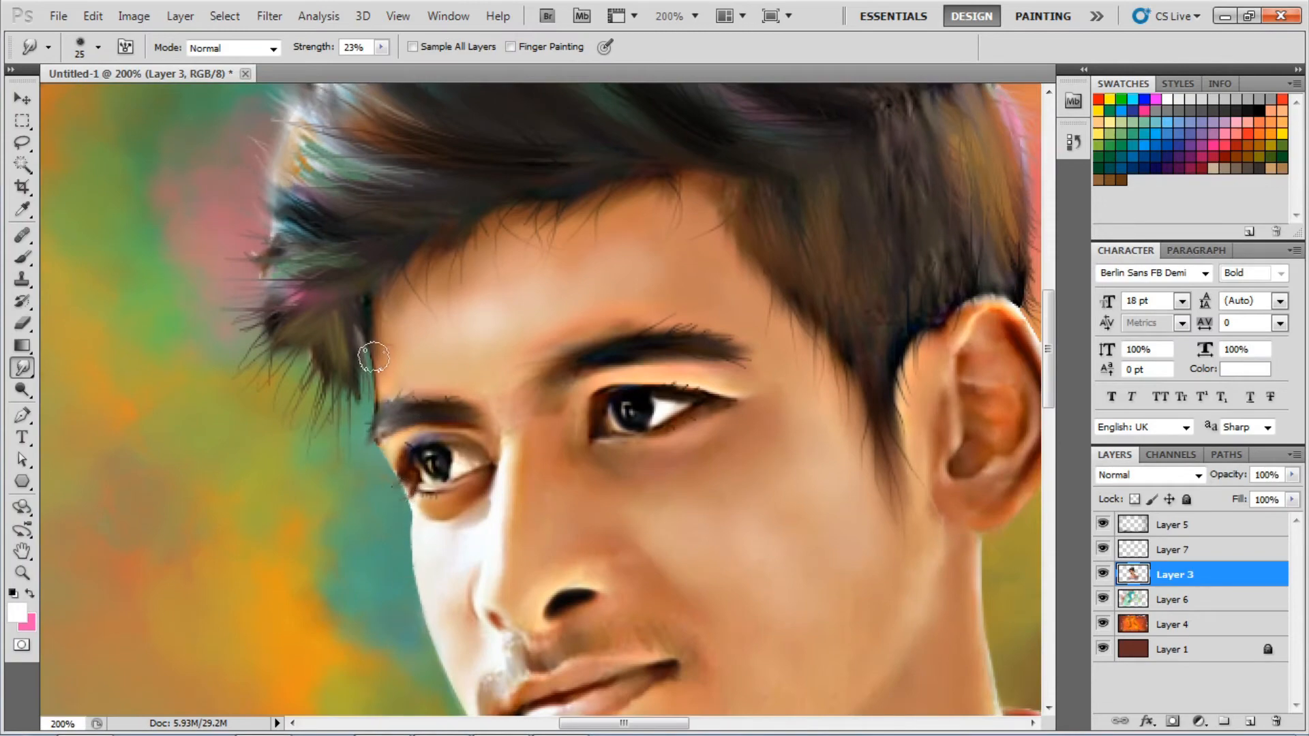
pyautogui.scroll(-5, 373, 357)
# Switch the Smudge tool to a 1 px tip at 91% strength and refine strands in the front and upper hair.
pyautogui.scroll(8, 485, 453)
pyautogui.hscroll(2, 616, 620)
pyautogui.click(23, 257)
pyautogui.click(22, 368)
pyautogui.click(97, 47)
pyautogui.click(98, 47)
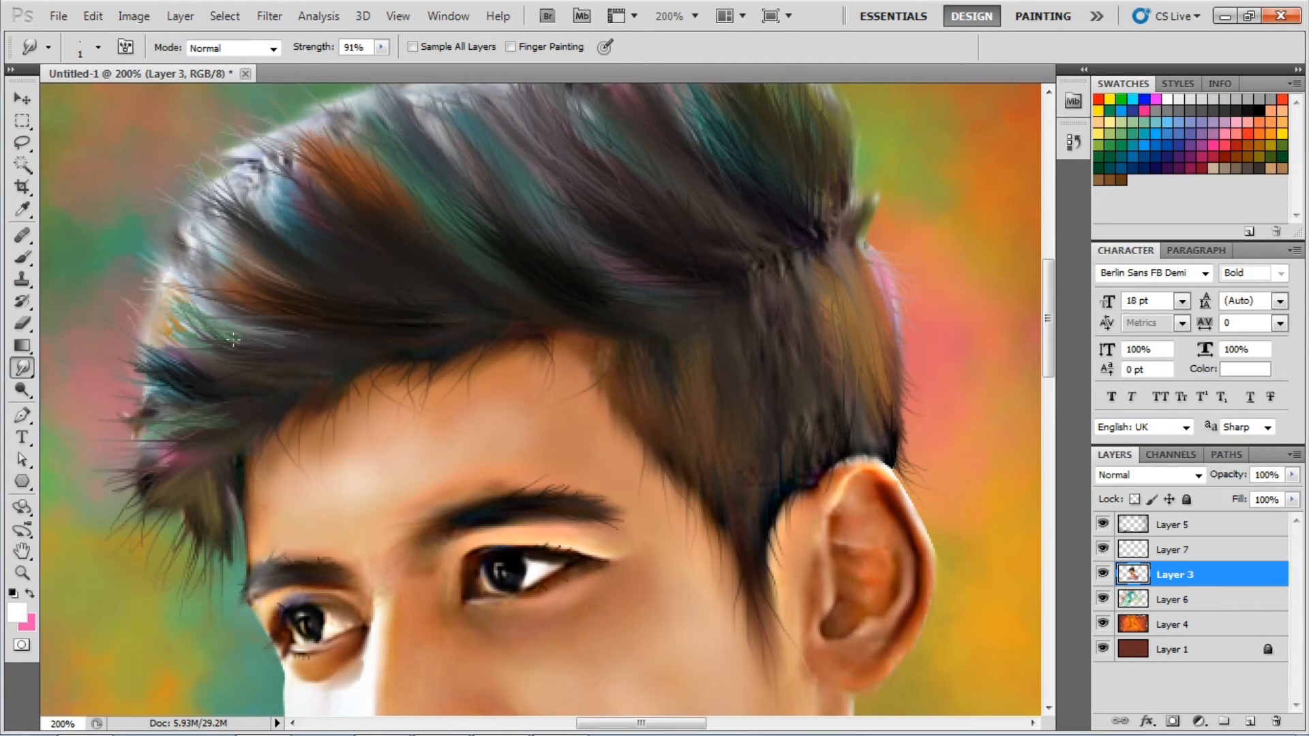
pyautogui.scroll(2, 195, 369)
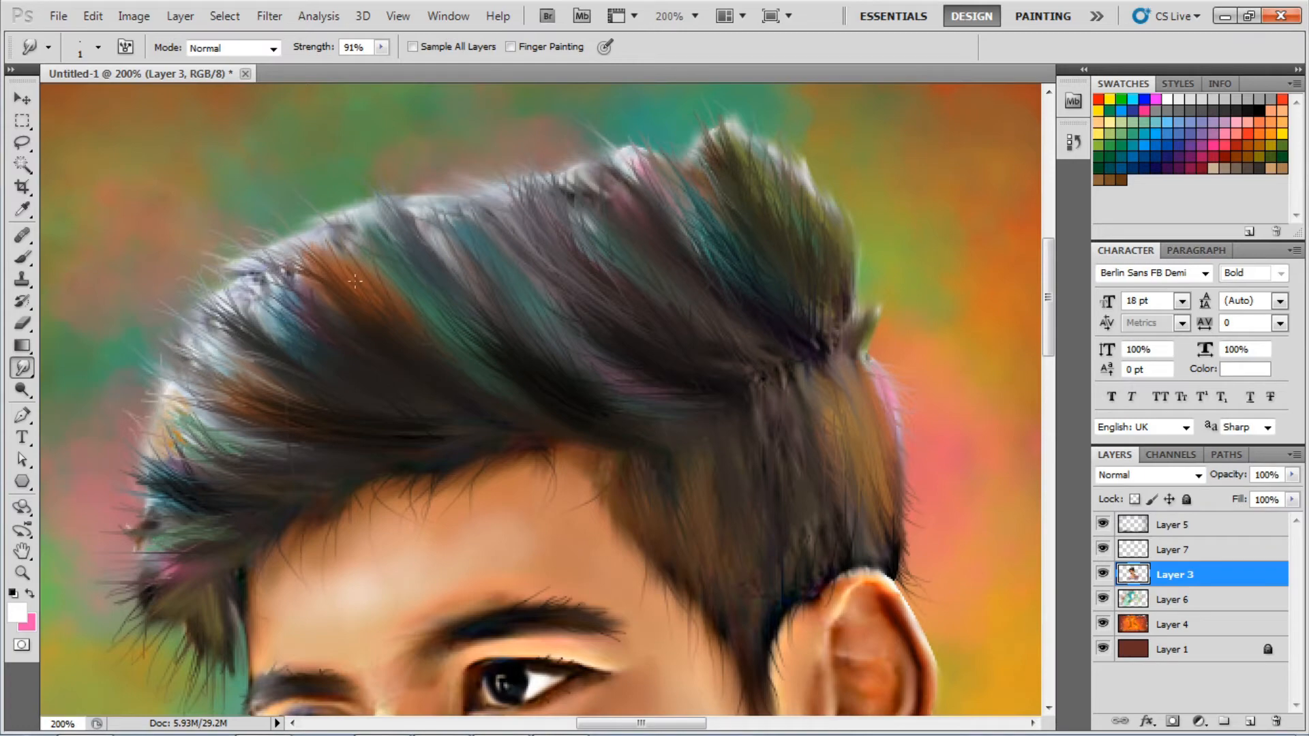
# Load the Brush tool with a spiky ring-shaped tip at 20 px.
pyautogui.hotkey('ctrl', '0')
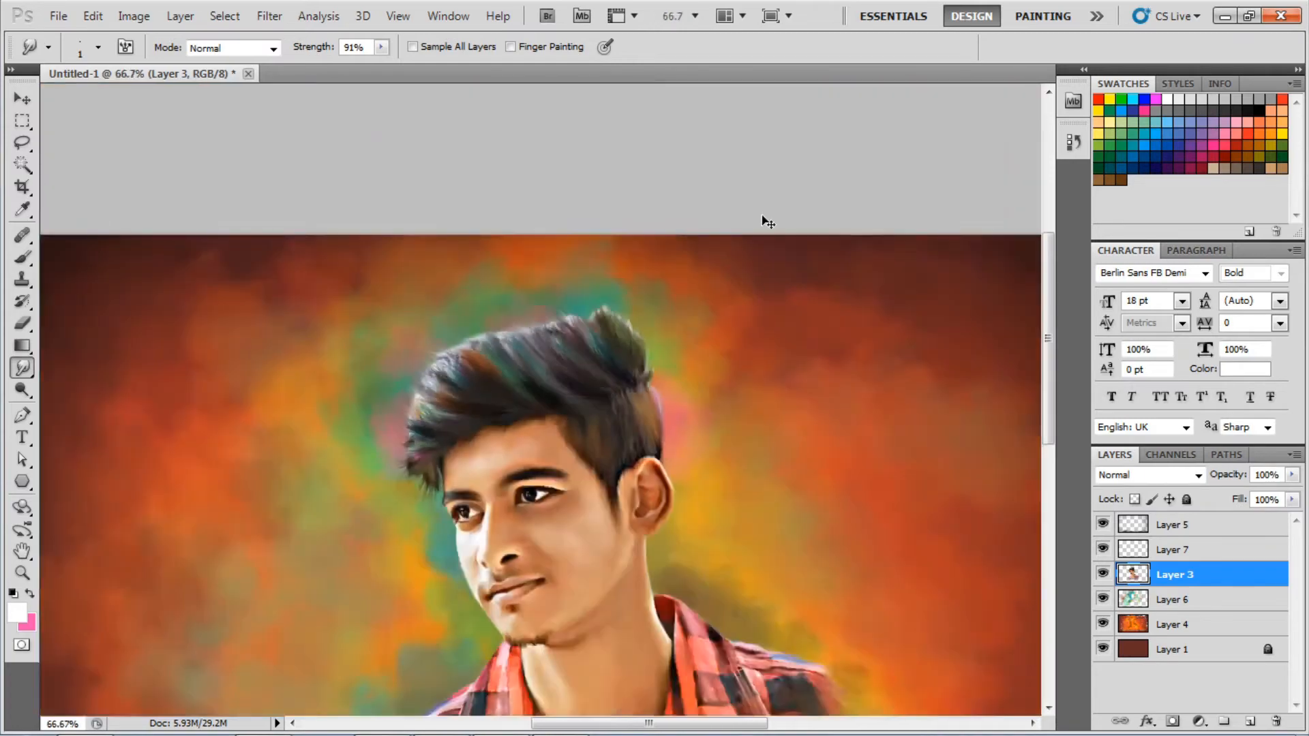
pyautogui.hotkey('ctrl', '1')
pyautogui.moveTo(712, 292); pyautogui.dragTo(814, 336)
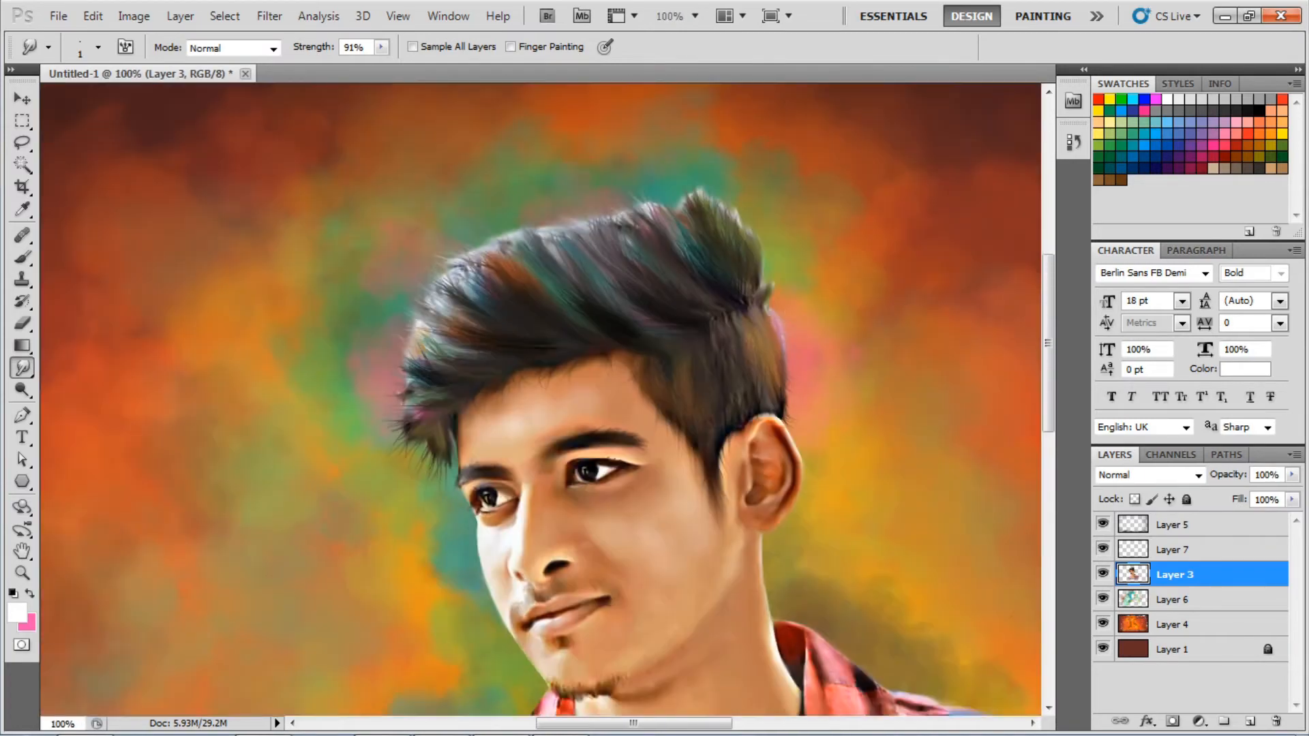
pyautogui.hotkey('ctrl', '+')
pyautogui.click(22, 257)
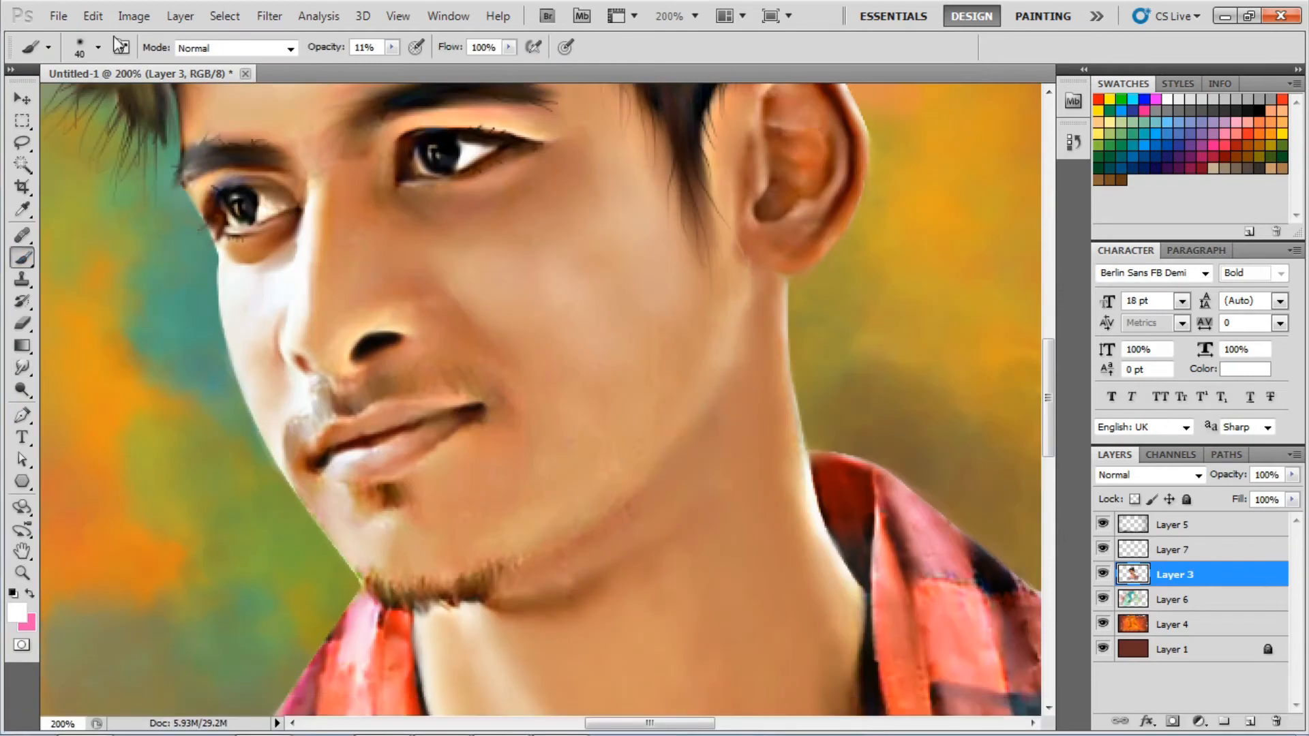
pyautogui.click(99, 47)
pyautogui.click(656, 176)
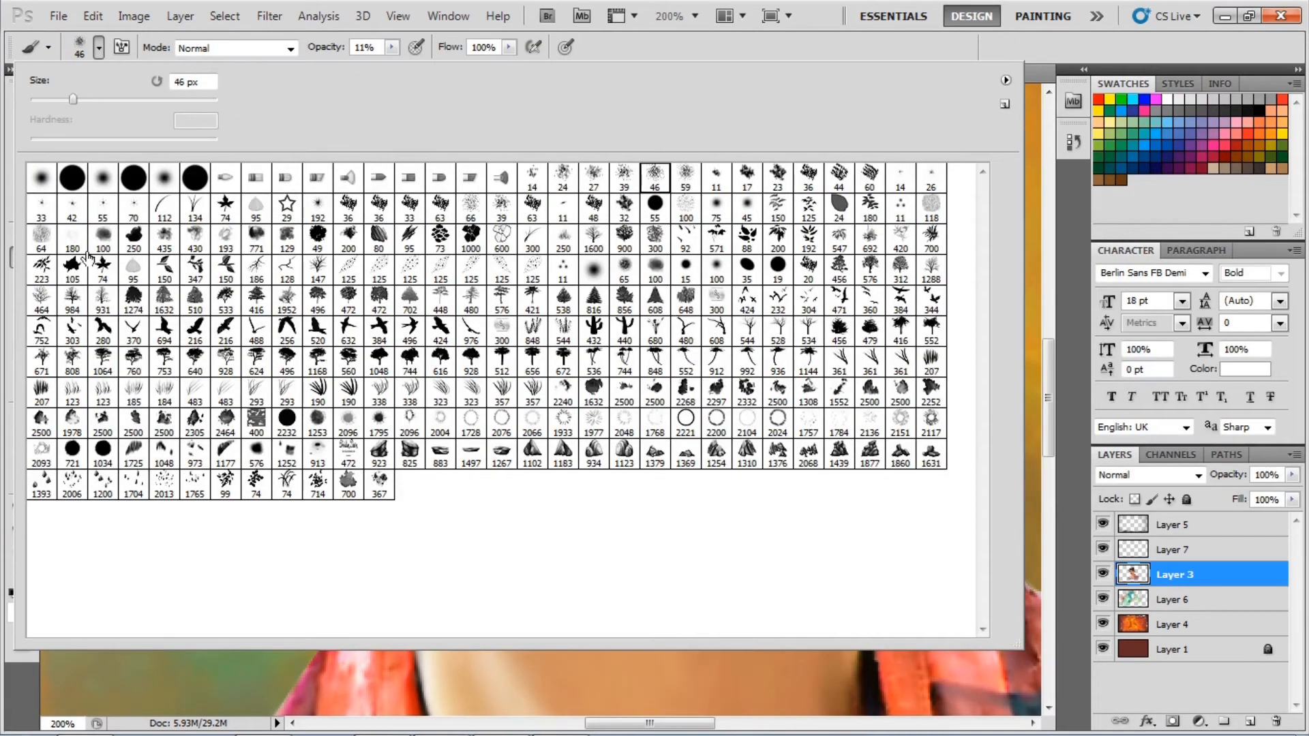
pyautogui.click(163, 486)
pyautogui.doubleClick(563, 423)
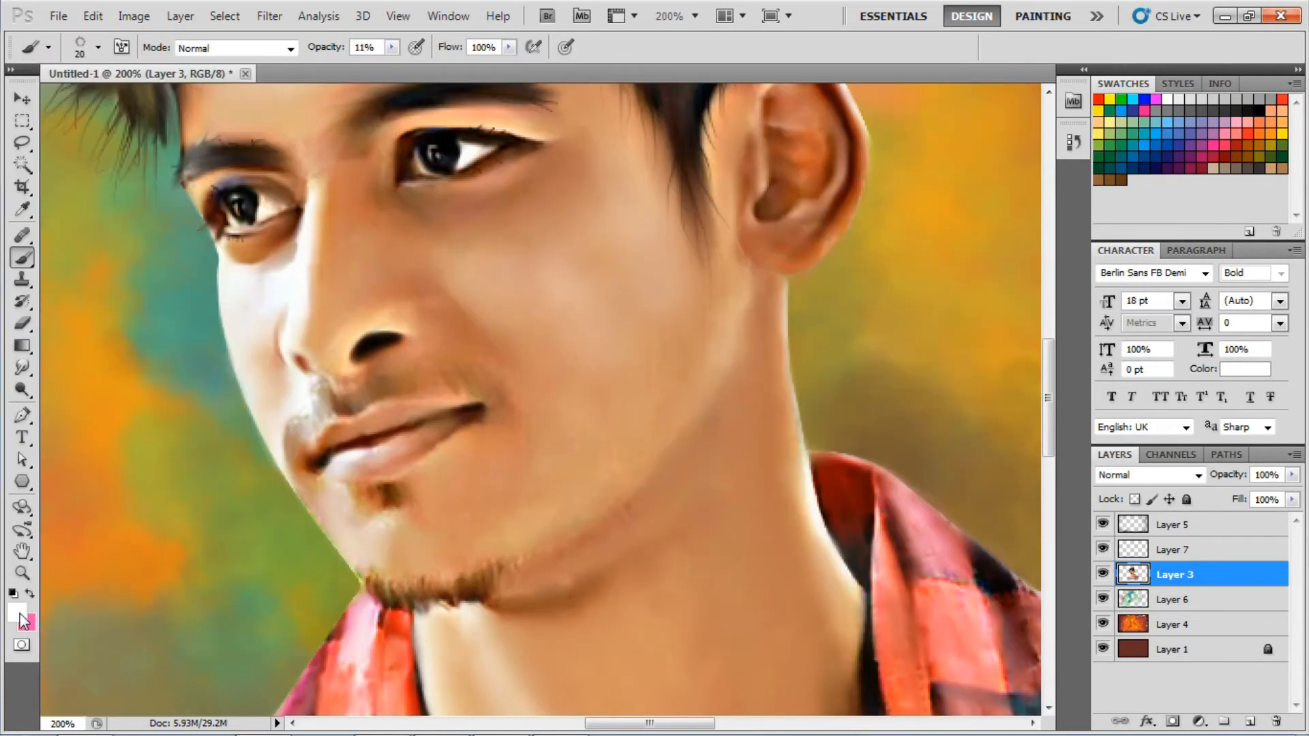
# Set the foreground colour to a light yellow-orange.
pyautogui.click(26, 616)
pyautogui.click(1003, 606)
pyautogui.click(952, 394)
pyautogui.moveTo(1002, 602); pyautogui.dragTo(1004, 610)
pyautogui.click(853, 399)
pyautogui.click(1158, 379)
# On a new layer, stamp the ring pattern over both irises at 100% opacity and trim it with the Eraser at 60%.
pyautogui.press('b')
pyautogui.hotkey('ctrl', '+')
pyautogui.hotkey('ctrl', '+')
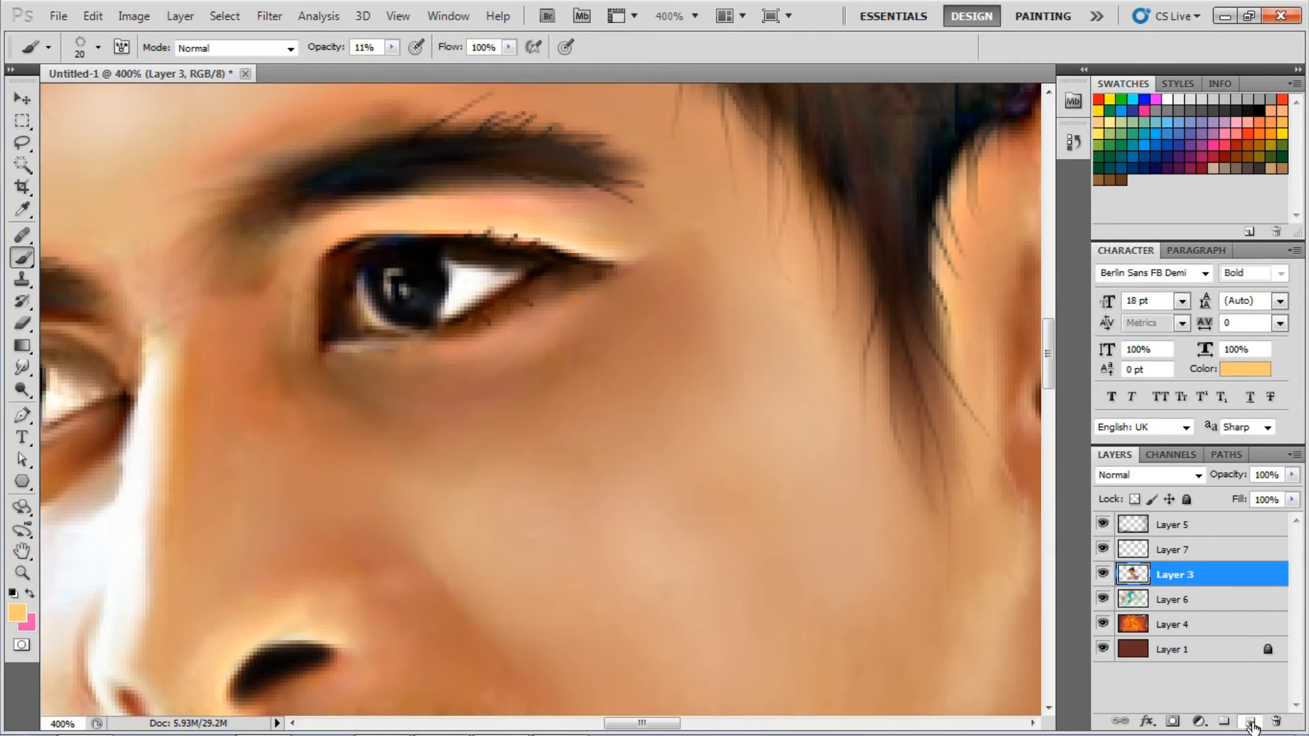
pyautogui.click(1252, 723)
pyautogui.press('0')
pyautogui.click(399, 285)
pyautogui.moveTo(687, 380); pyautogui.dragTo(973, 360)
pyautogui.click(297, 368)
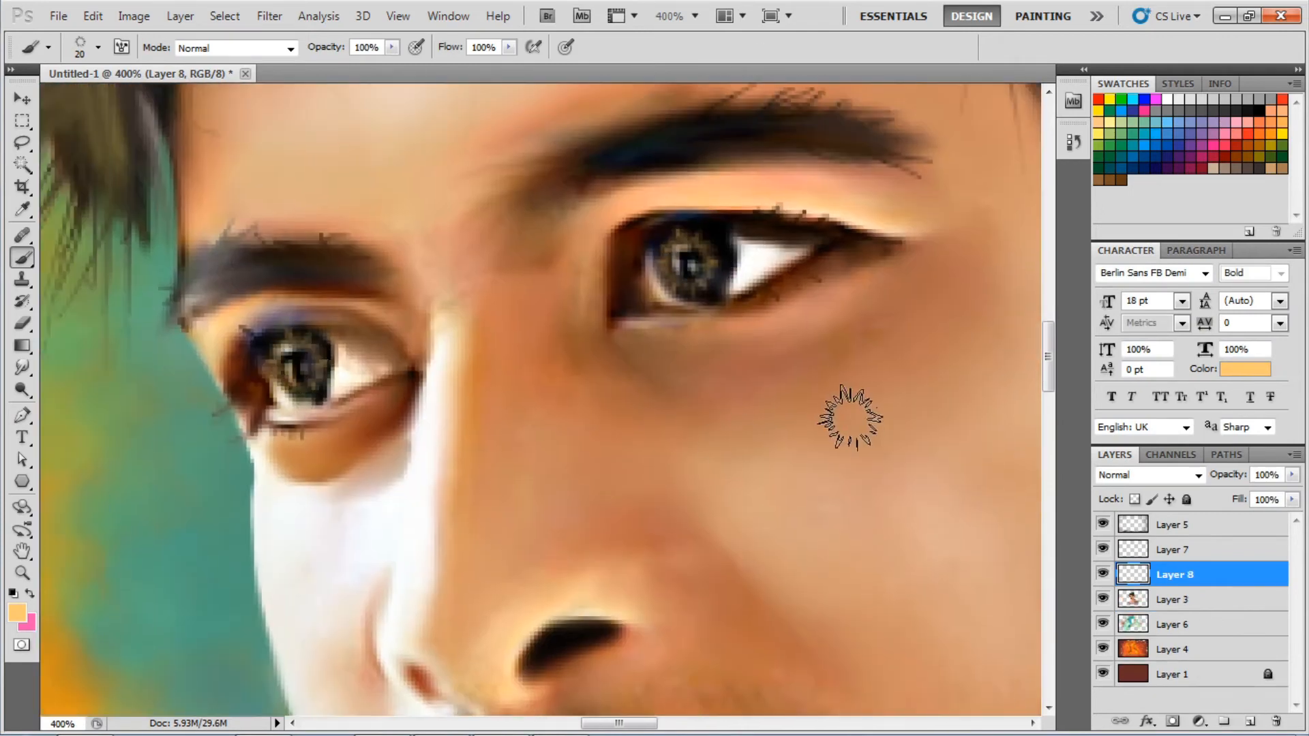
pyautogui.press('e')
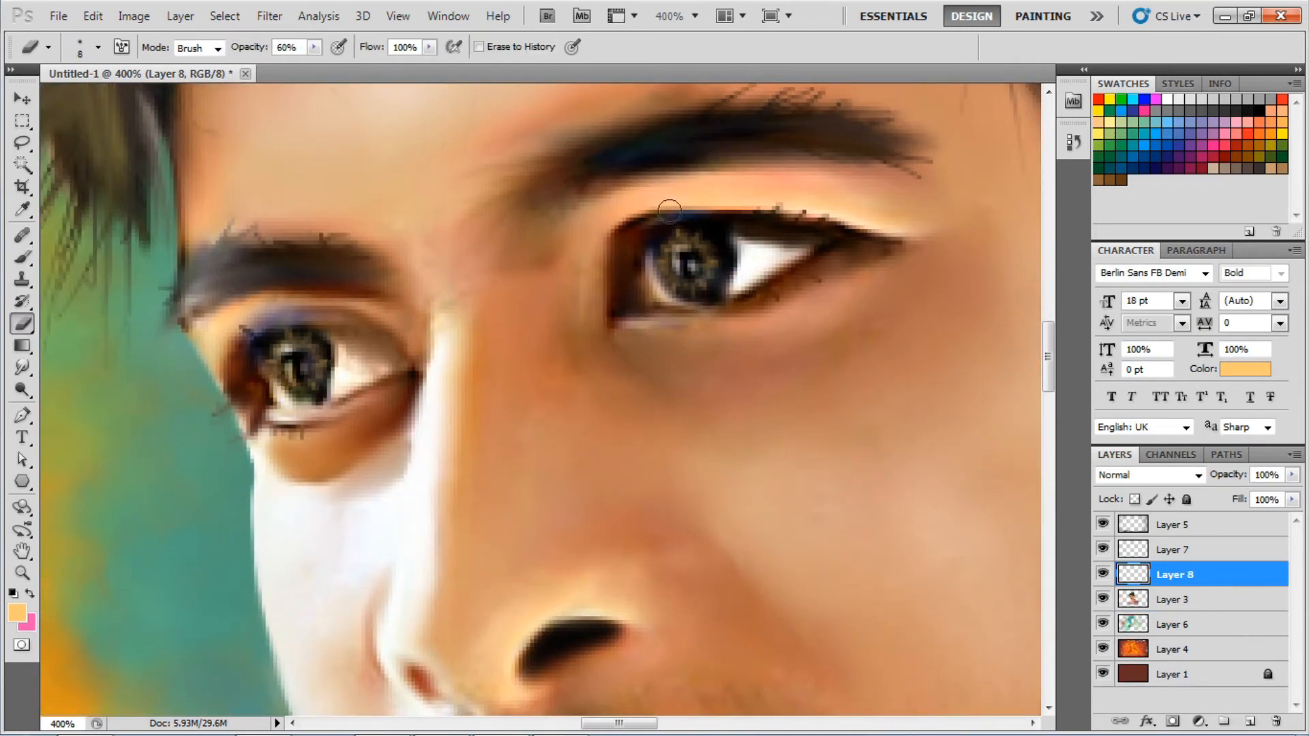
# Dab small white catchlights into both pupils with a round 2 px brush.
pyautogui.click(22, 257)
pyautogui.click(48, 47)
pyautogui.doubleClick(41, 178)
pyautogui.press('[')
pyautogui.press('[')
pyautogui.press('[')
pyautogui.press('d')
pyautogui.press('x')
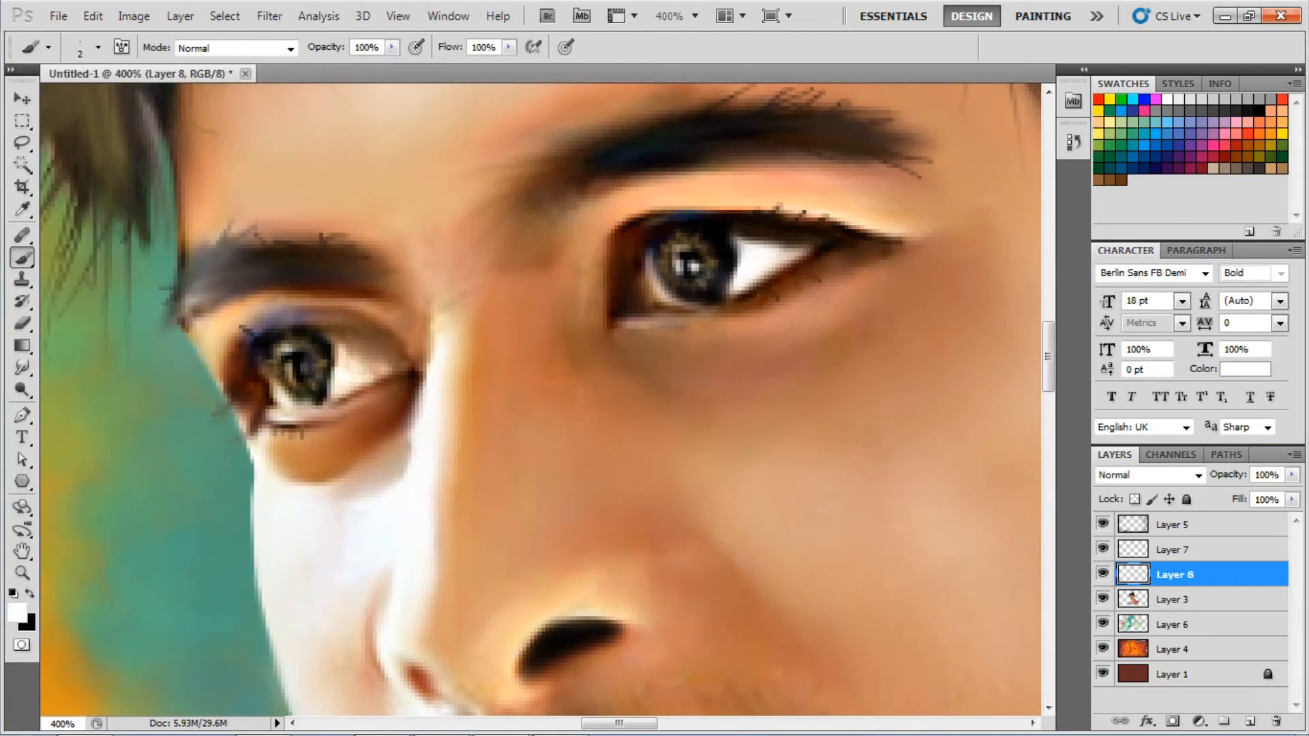
pyautogui.click(828, 468)
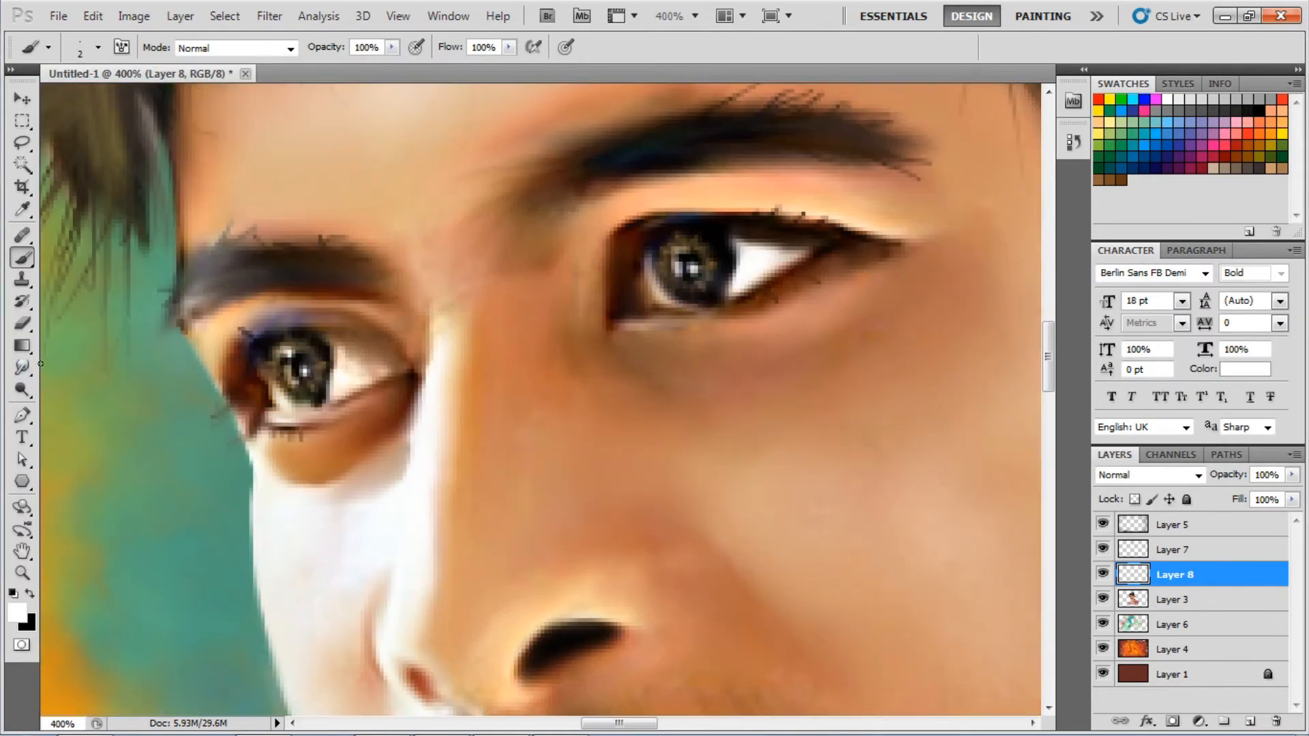
# Fade the iris details with the Eraser at 22% opacity and set Layer 8's opacity to 83%.
pyautogui.press('e')
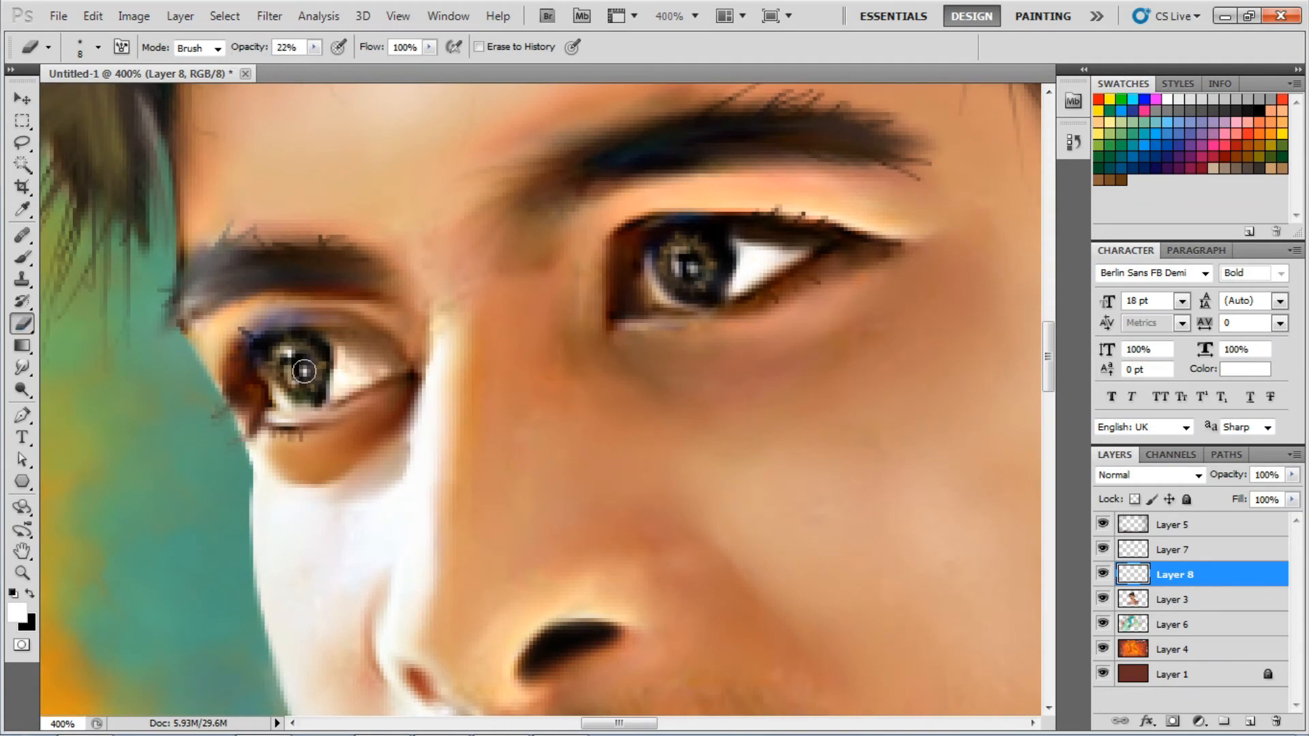
pyautogui.hotkey('ctrl', '0')
pyautogui.scroll(1, 791, 366)
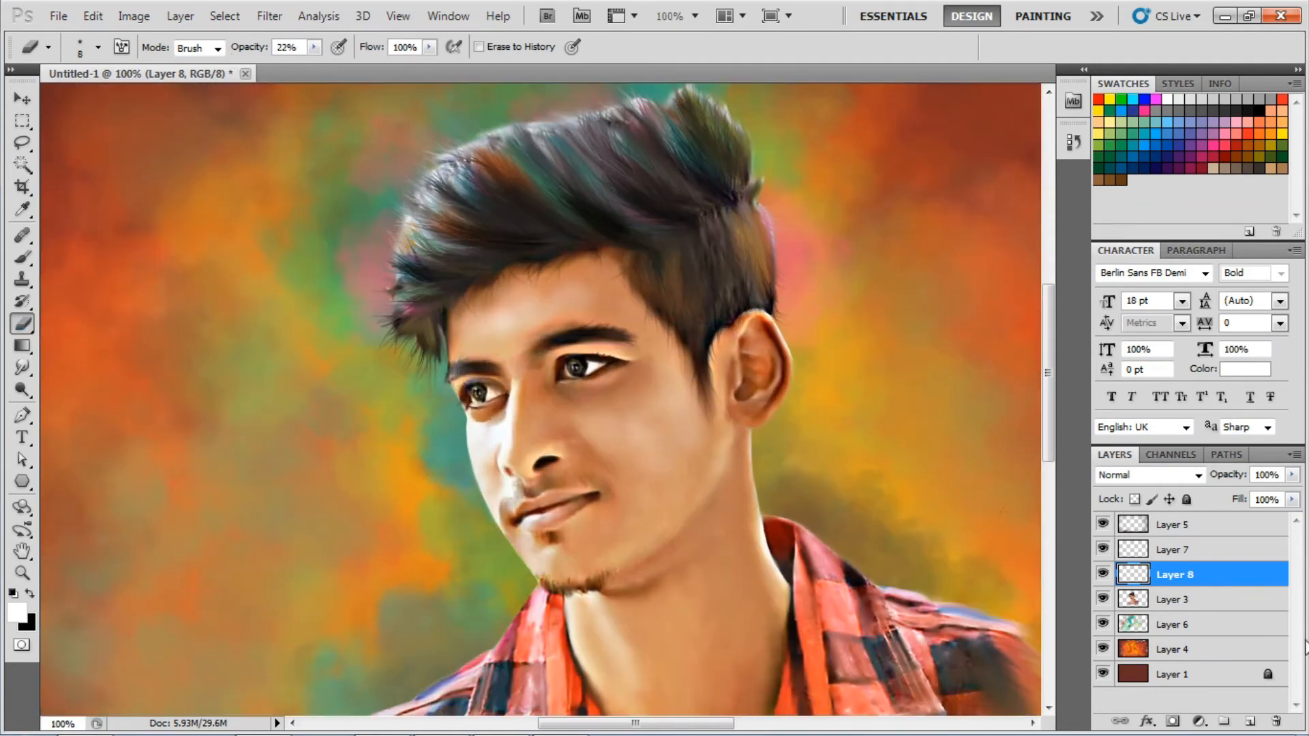
pyautogui.moveTo(1231, 475); pyautogui.dragTo(1219, 477)
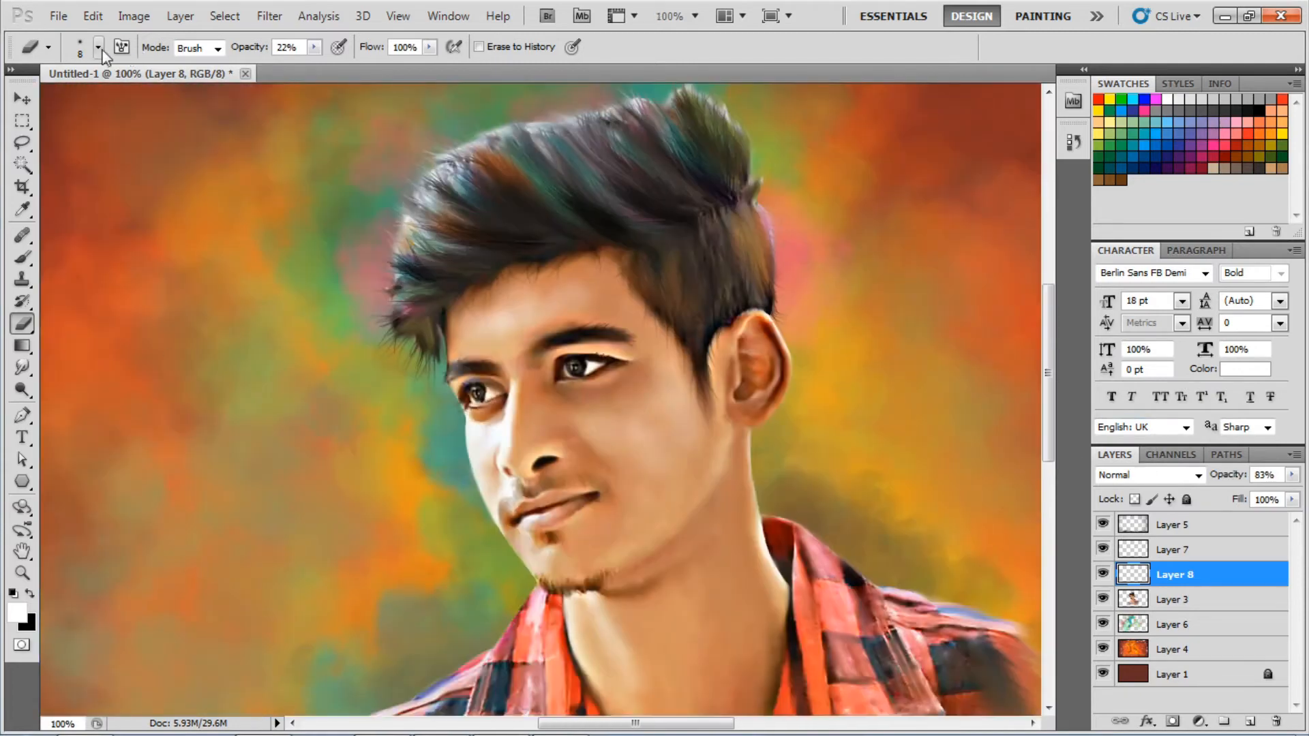
# Set the foreground colour to black and add a new layer directly above the iris details layer.
pyautogui.click(98, 47)
pyautogui.press('Return')
pyautogui.scroll(2, 769, 443)
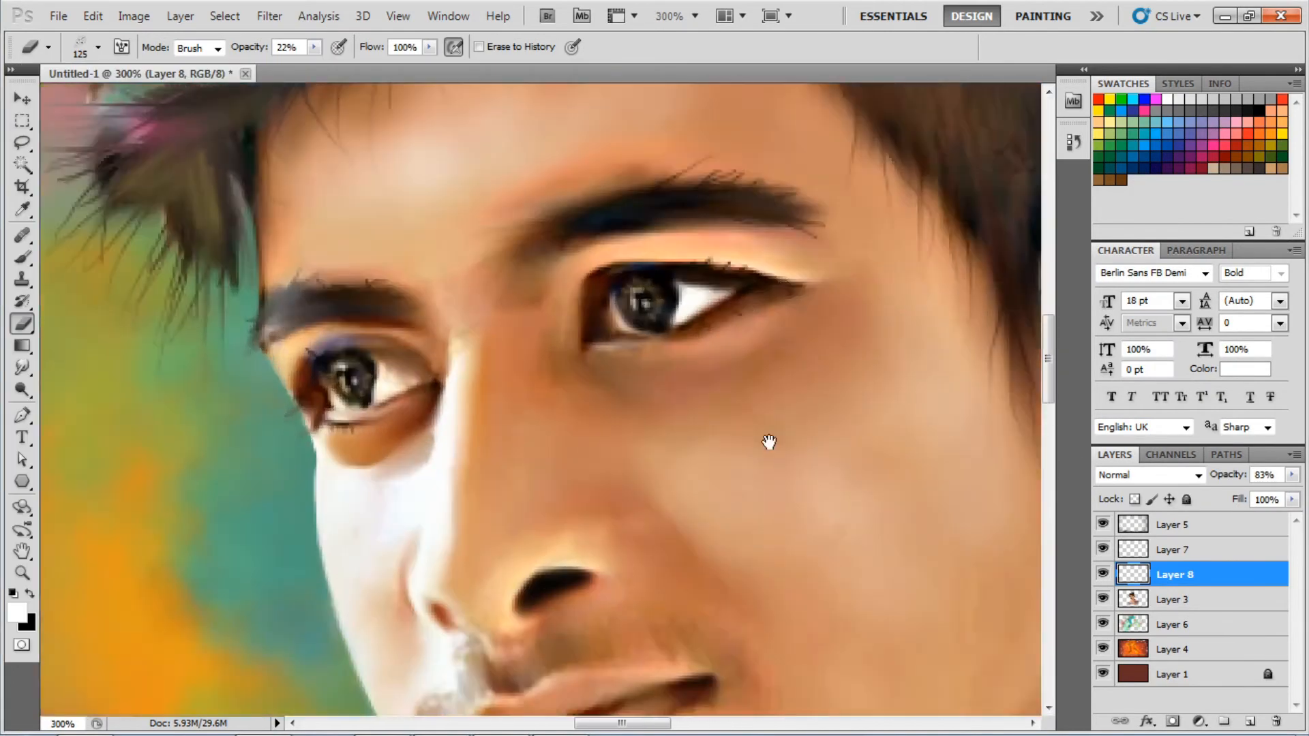
pyautogui.moveTo(769, 443); pyautogui.dragTo(500, 231)
pyautogui.press('[')
pyautogui.press('[')
pyautogui.press('[')
pyautogui.press('[')
pyautogui.press('[')
pyautogui.press('[')
pyautogui.press('[')
pyautogui.press('[')
pyautogui.press('d')
pyautogui.click(17, 612)
pyautogui.click(1160, 377)
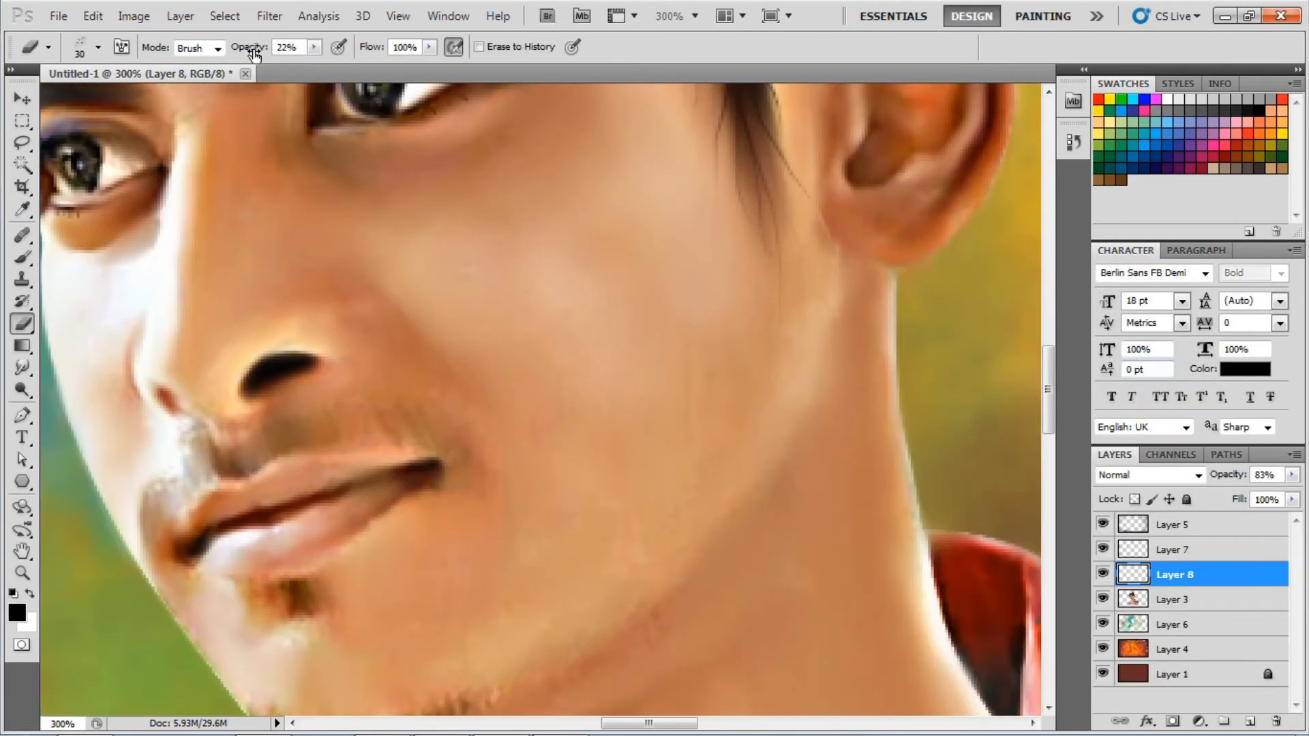
pyautogui.hotkey('ctrl', 'shift', 'alt', 'n')
pyautogui.press(']')
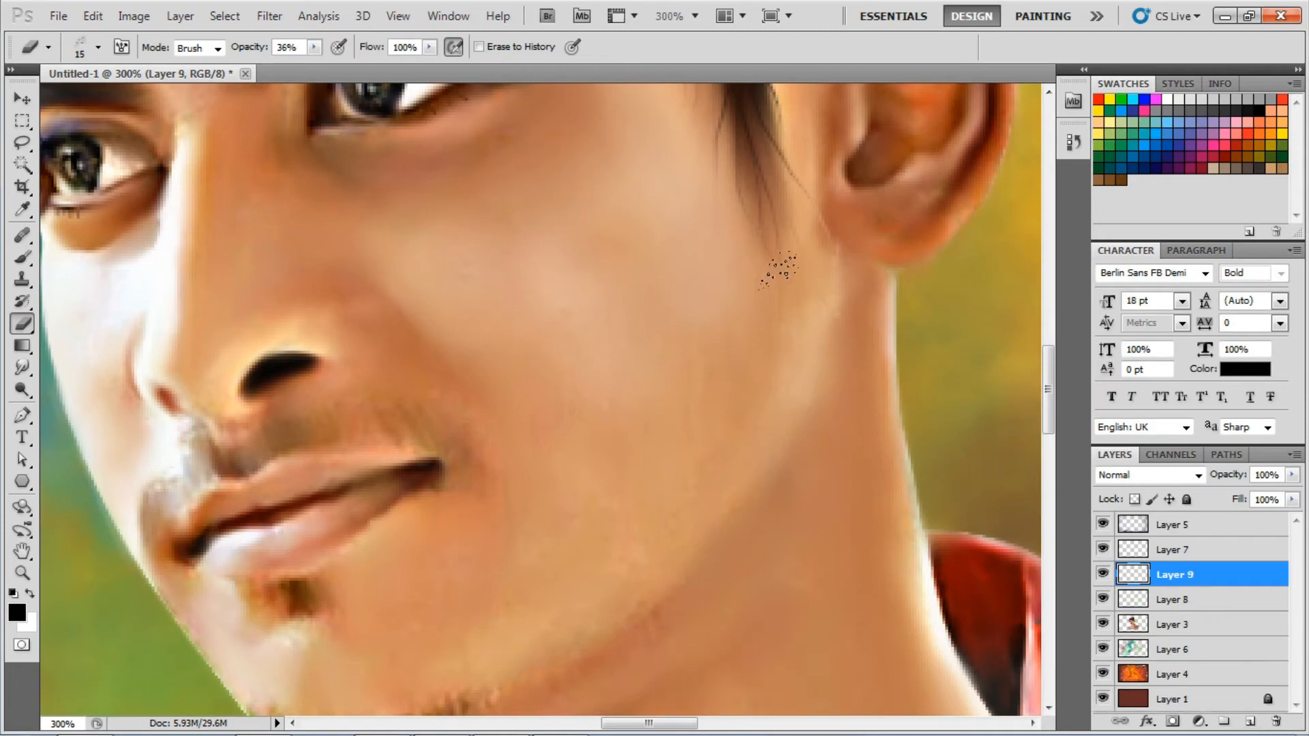
# Try a 10 px speckled brush for stubble just below the sideburn and undo the dabs.
pyautogui.press('b')
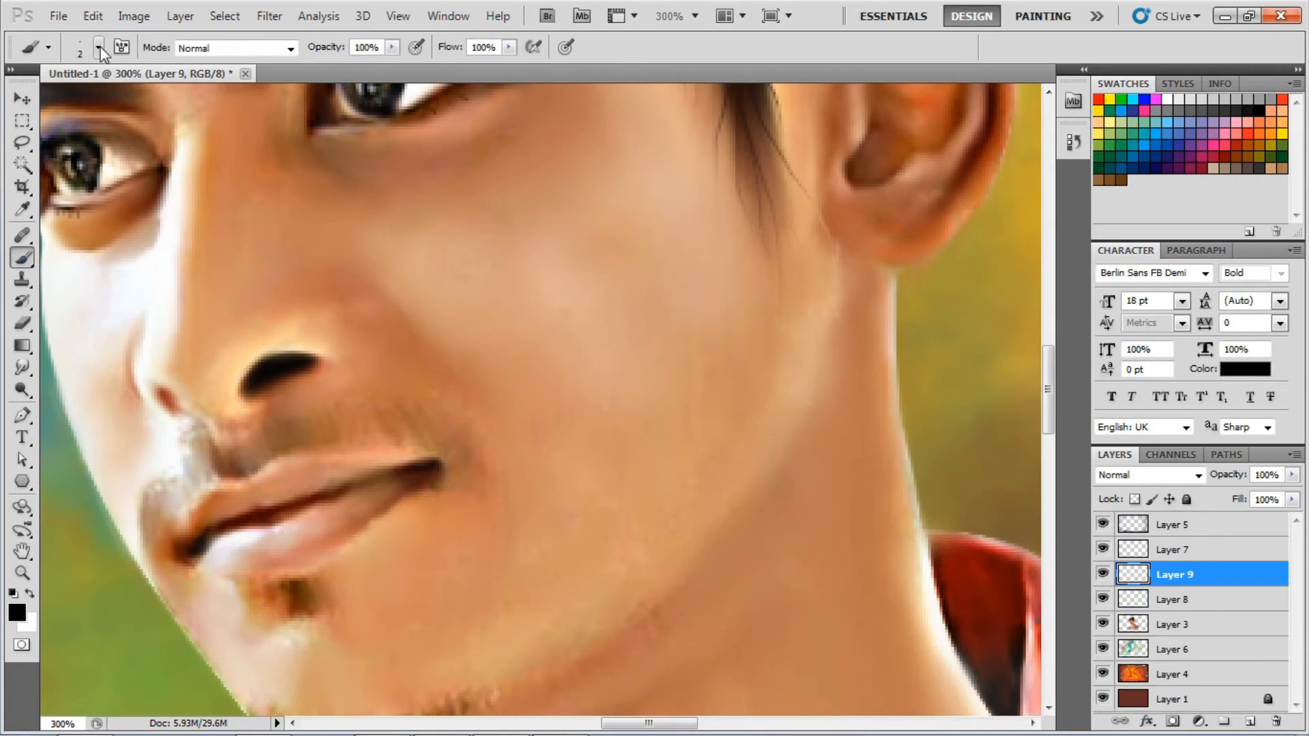
pyautogui.press('[')
pyautogui.press('[')
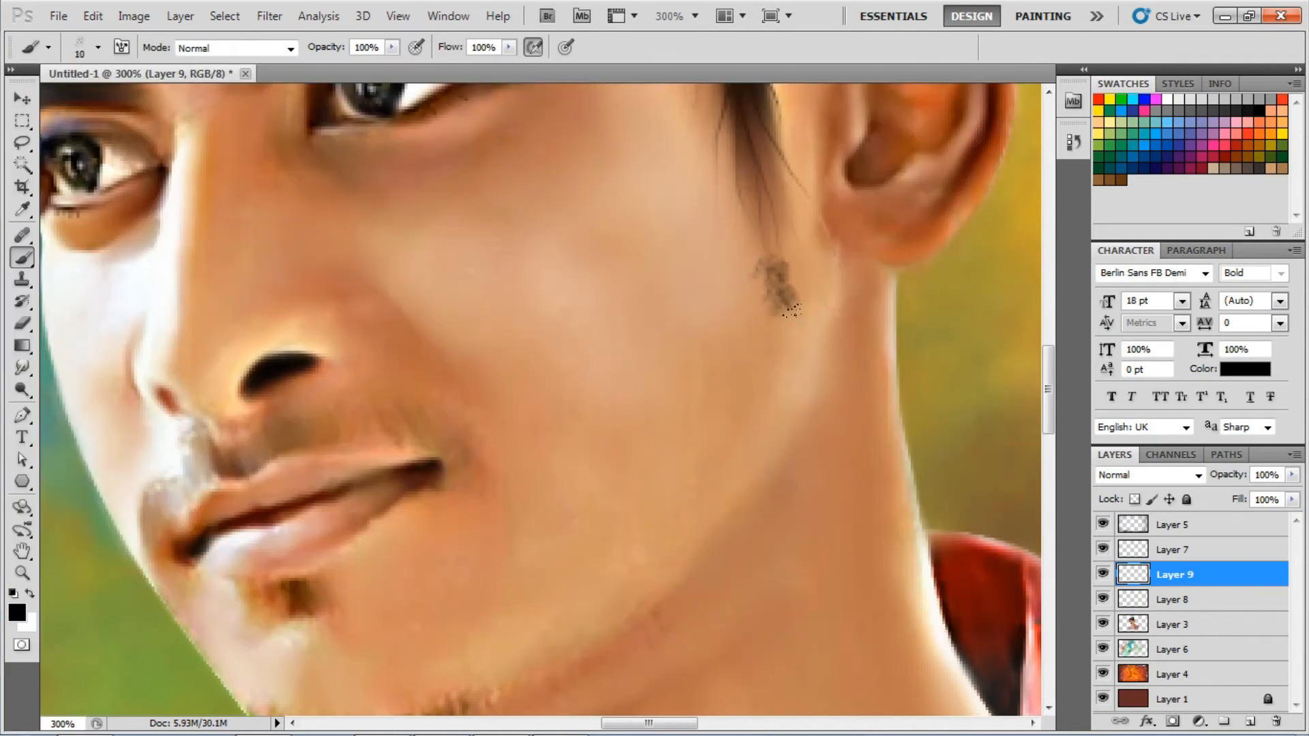
pyautogui.click(98, 47)
pyautogui.click(470, 208)
pyautogui.click(532, 177)
pyautogui.doubleClick(563, 272)
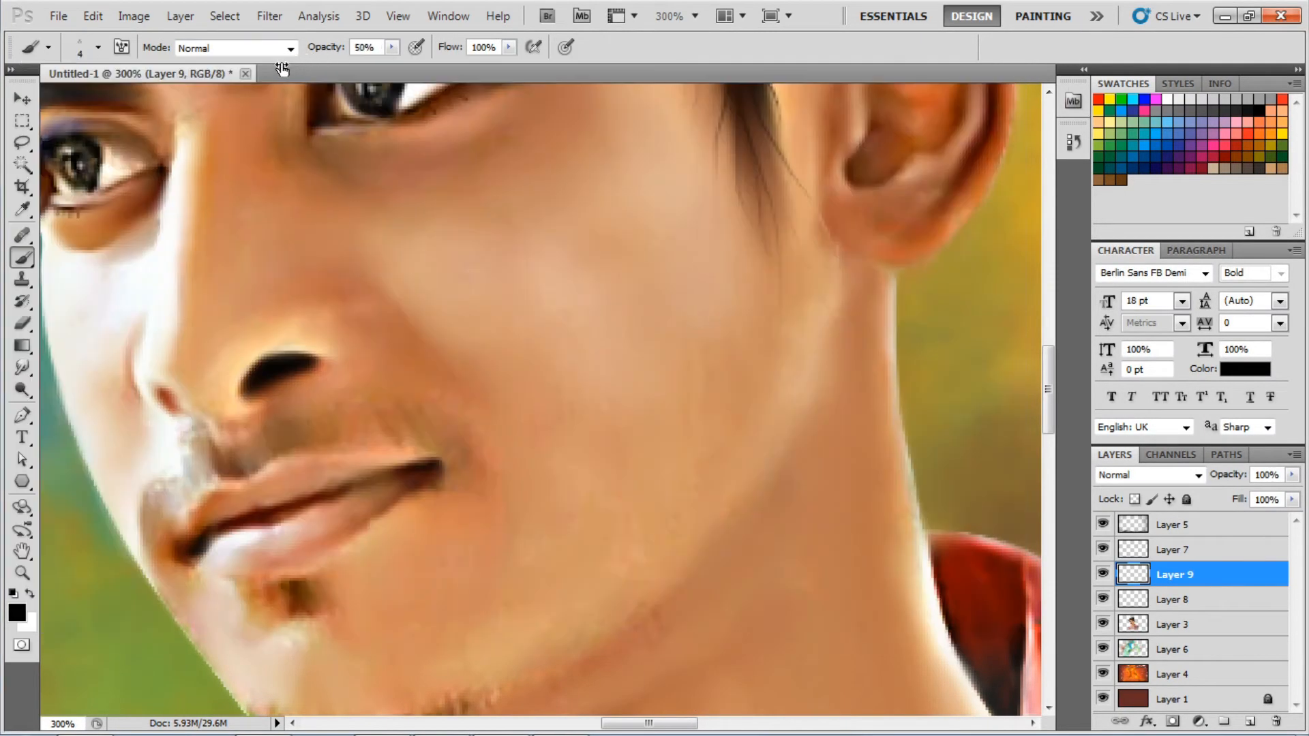
# Dab faint speckles below the sideburn with the 100 px speckle brush reduced to 15 px at 34% opacity.
pyautogui.click(99, 48)
pyautogui.write('60')
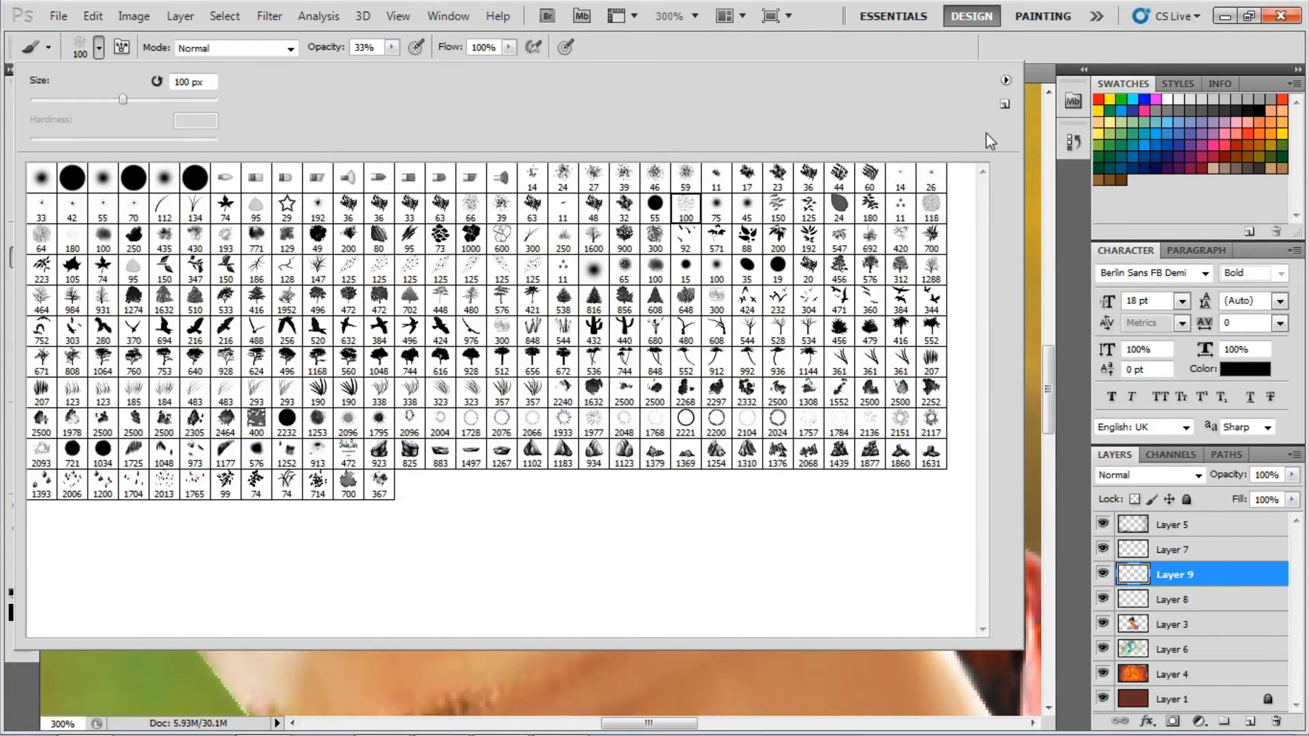
pyautogui.press('Return')
pyautogui.press('[')
pyautogui.press('[')
pyautogui.press('[')
pyautogui.press('[')
pyautogui.press('[')
pyautogui.press('[')
pyautogui.press('[')
pyautogui.press('[')
pyautogui.press('[')
pyautogui.moveTo(327, 52); pyautogui.dragTo(319, 53)
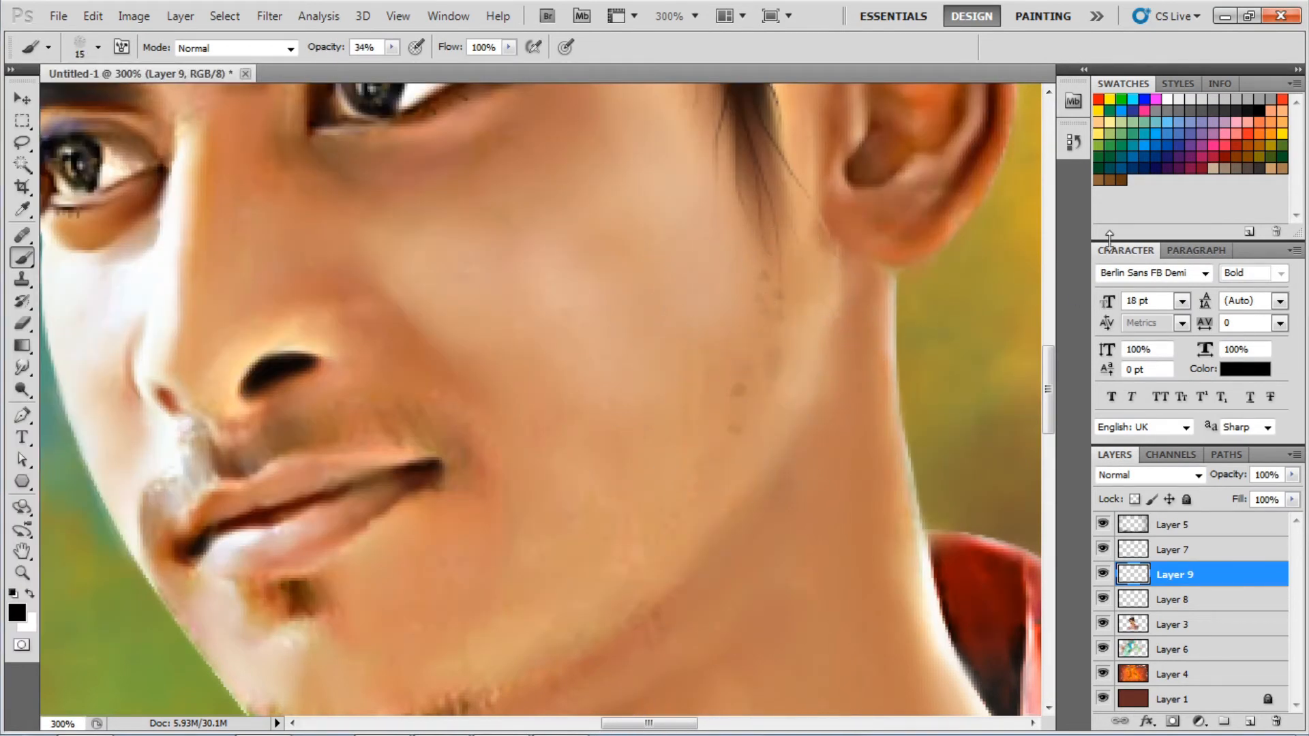
# Try a test stroke on the cheek with the speckle brush and sample other brush presets.
pyautogui.click(1043, 16)
pyautogui.click(922, 180)
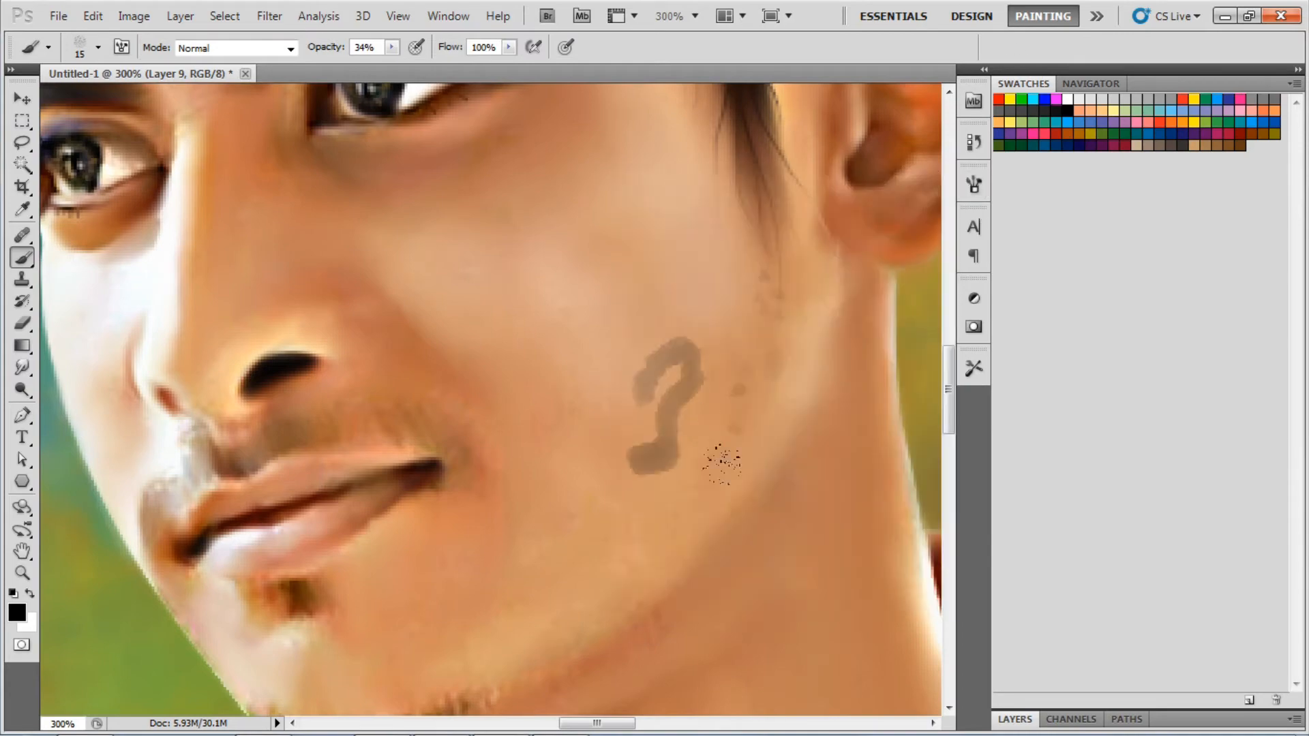
pyautogui.click(99, 47)
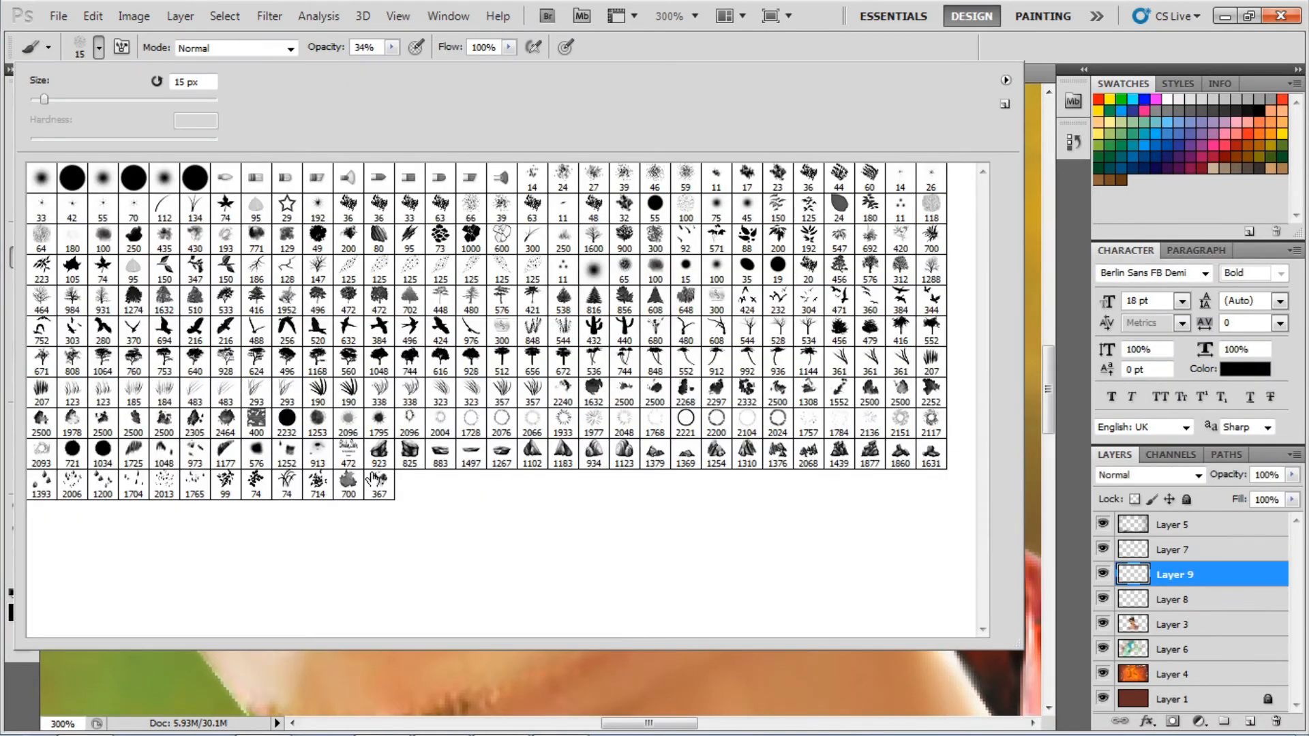
pyautogui.press('Right')
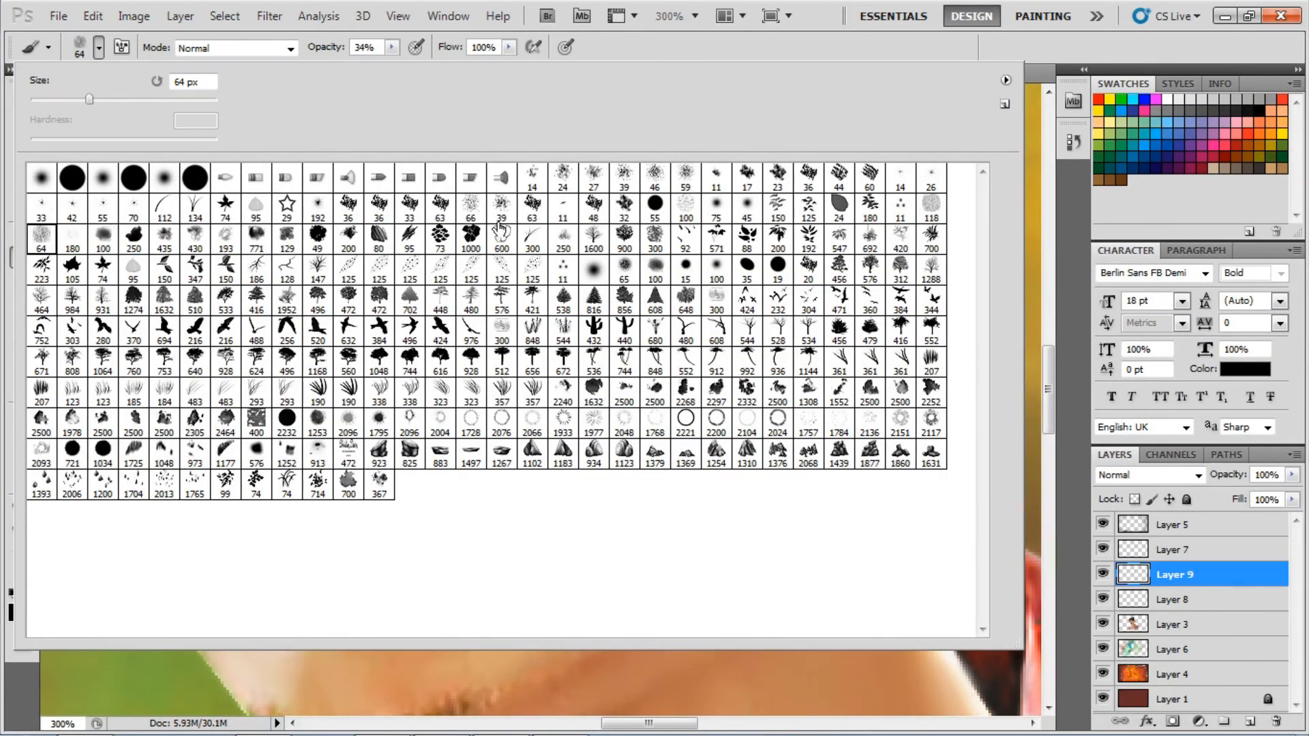
pyautogui.click(808, 422)
pyautogui.click(656, 176)
pyautogui.click(532, 176)
# Choose the 118 px textured brush, reduce it to 35 px and dab faint shading on the jaw below the sideburn.
pyautogui.click(932, 207)
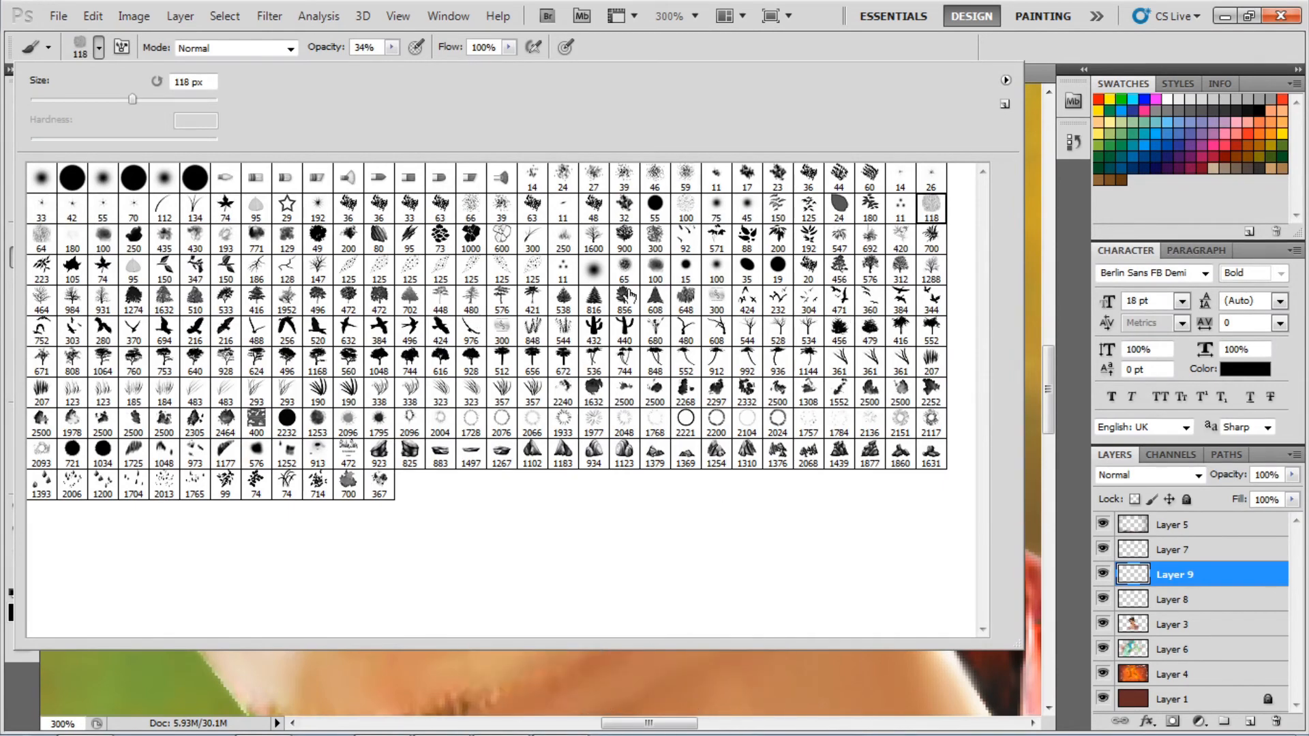
pyautogui.press('Return')
pyautogui.press('[')
pyautogui.press('[')
pyautogui.press('[')
pyautogui.press('[')
pyautogui.press('[')
pyautogui.press('[')
pyautogui.press('[')
pyautogui.press('[')
pyautogui.press('[')
pyautogui.press('[')
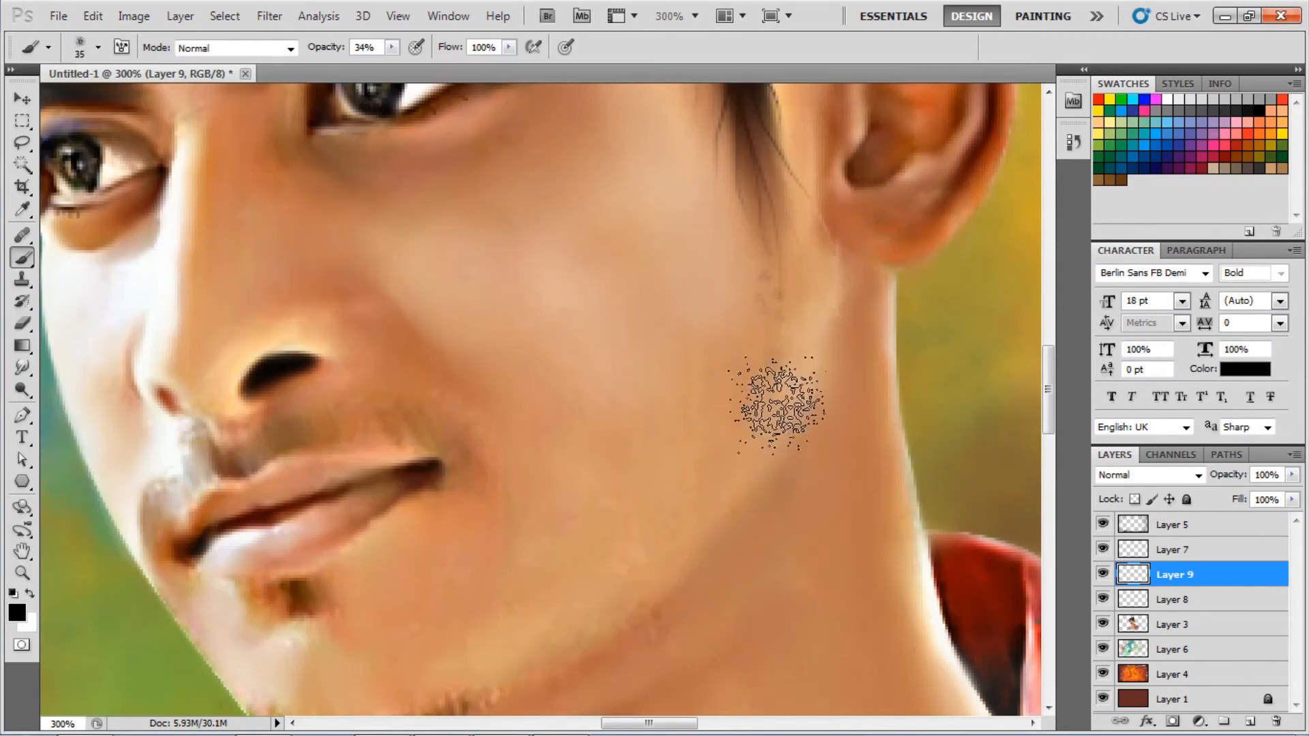
# Set up a tiny soft round brush with Scattering at 1000% and a count jitter of 61%.
pyautogui.rightClick(22, 257)
pyautogui.click(99, 47)
pyautogui.doubleClick(35, 175)
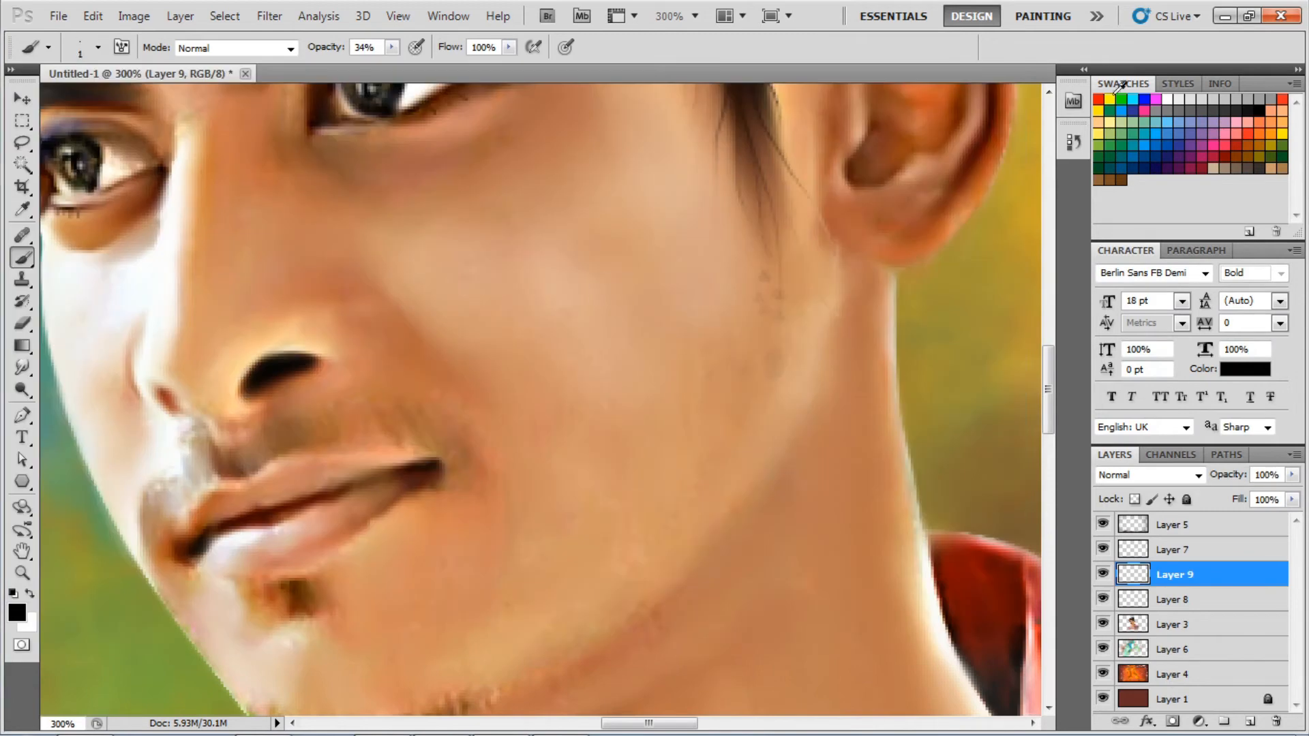
pyautogui.click(1043, 16)
pyautogui.click(667, 268)
pyautogui.click(866, 311)
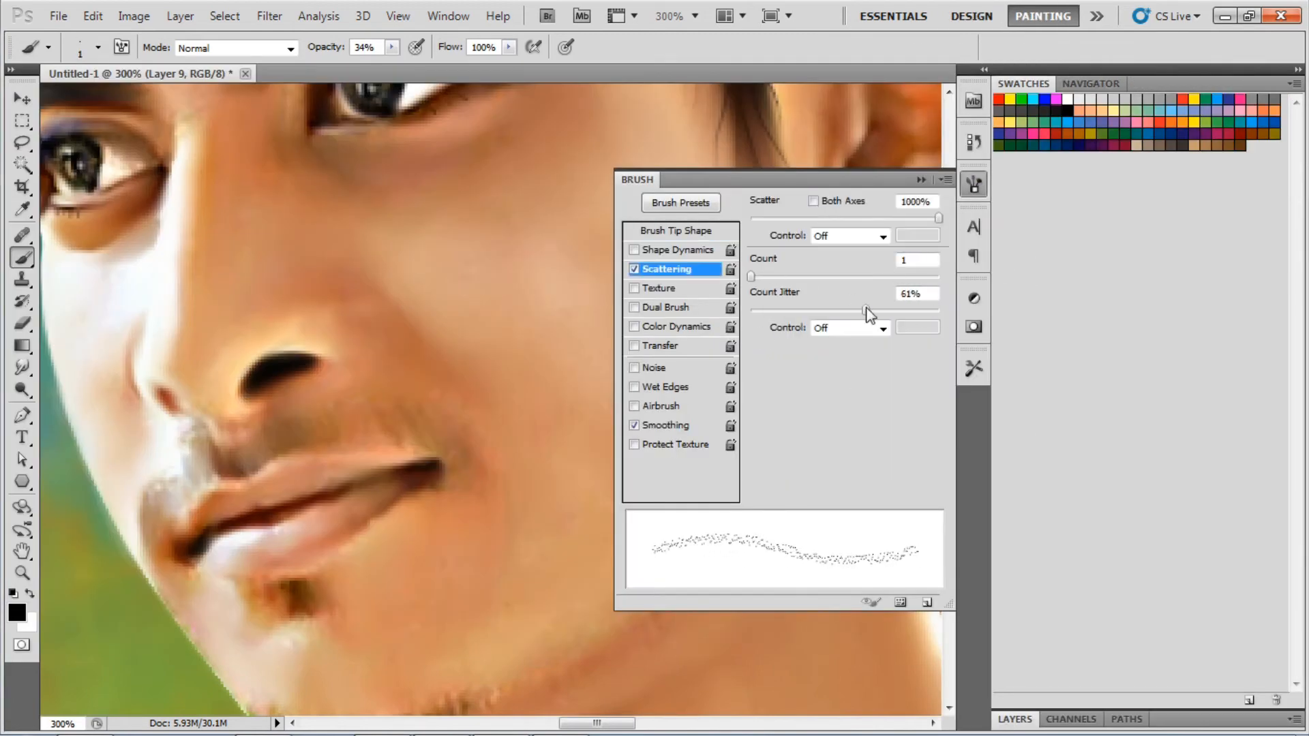
pyautogui.click(645, 252)
pyautogui.press('F5')
pyautogui.press(']')
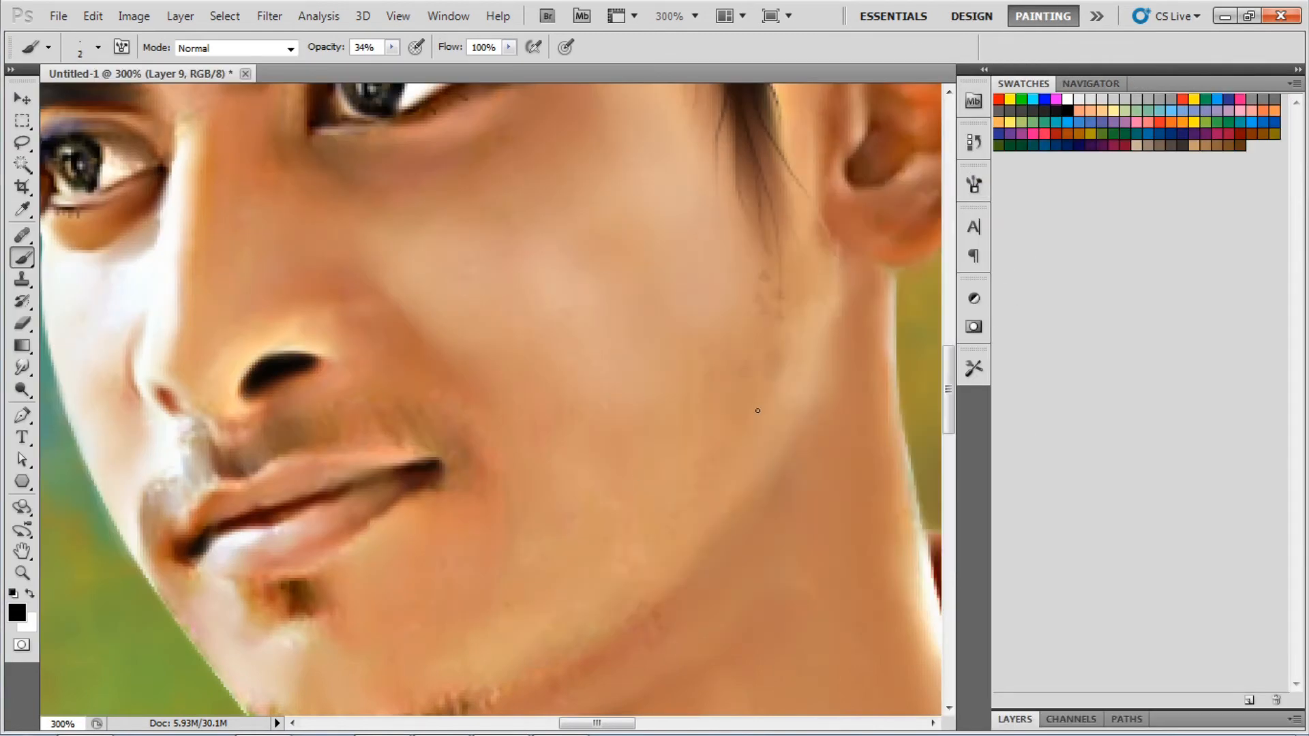
# Turn off Shape Dynamics for the scatter brush and raise its count jitter further.
pyautogui.click(746, 414)
pyautogui.press('F5')
pyautogui.click(634, 249)
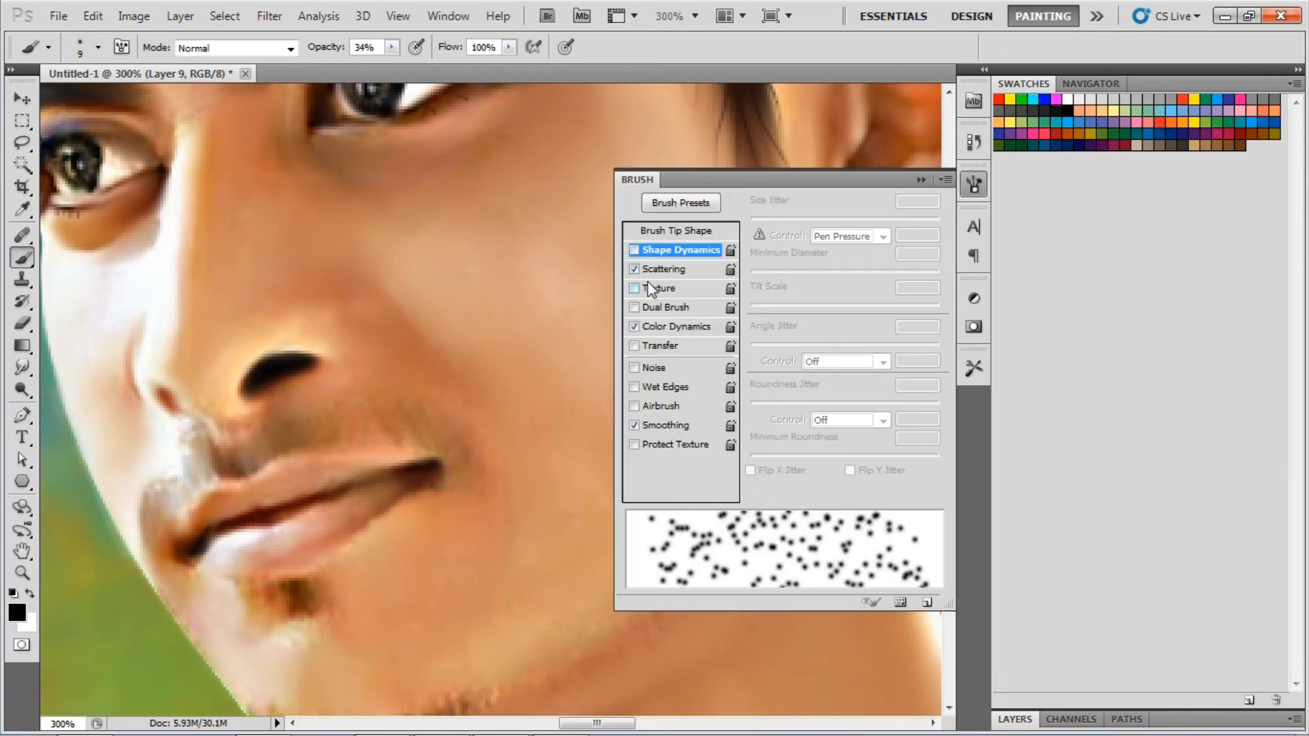
pyautogui.click(667, 269)
pyautogui.click(930, 311)
pyautogui.click(921, 179)
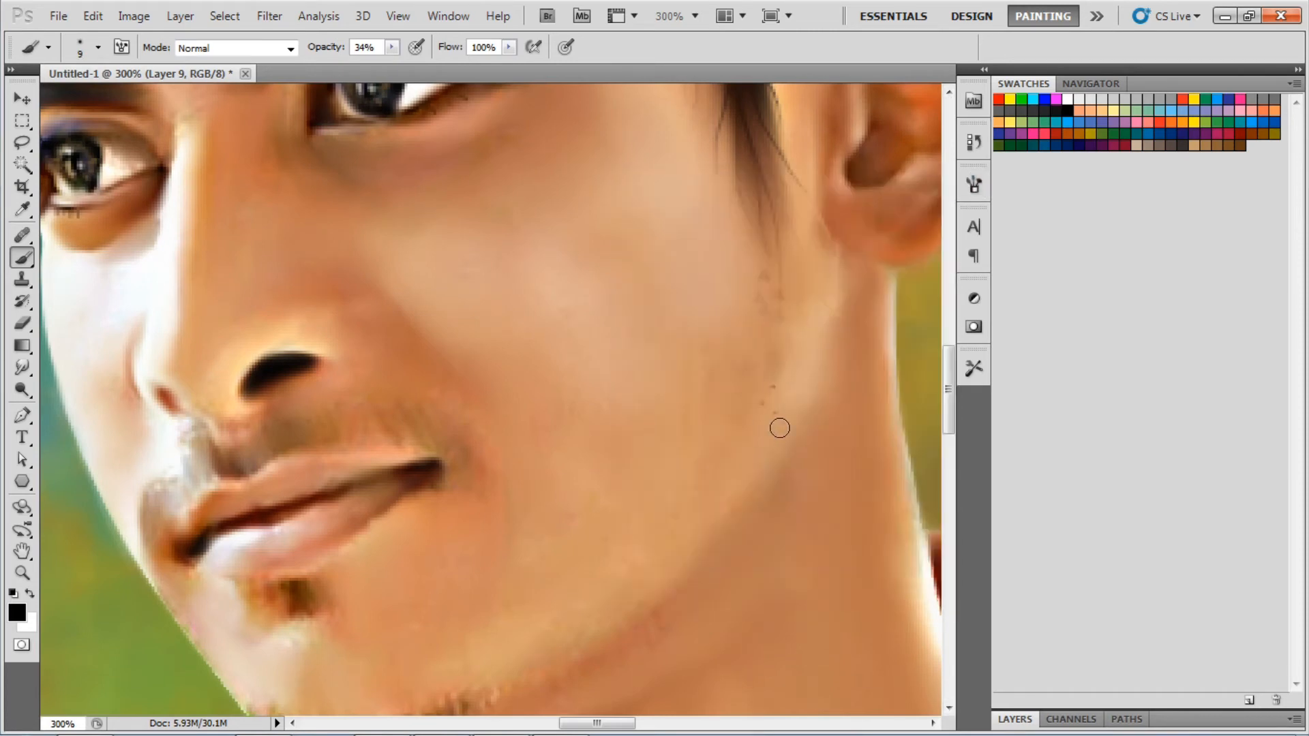
# Try scattering stubble dots down the jaw below the sideburn, switch to the Design workspace and undo the dots.
pyautogui.moveTo(771, 437)
pyautogui.mouseDown()
pyautogui.moveTo(805, 290)
pyautogui.moveTo(689, 481)
pyautogui.mouseUp()
pyautogui.scroll(-3, 688, 480)
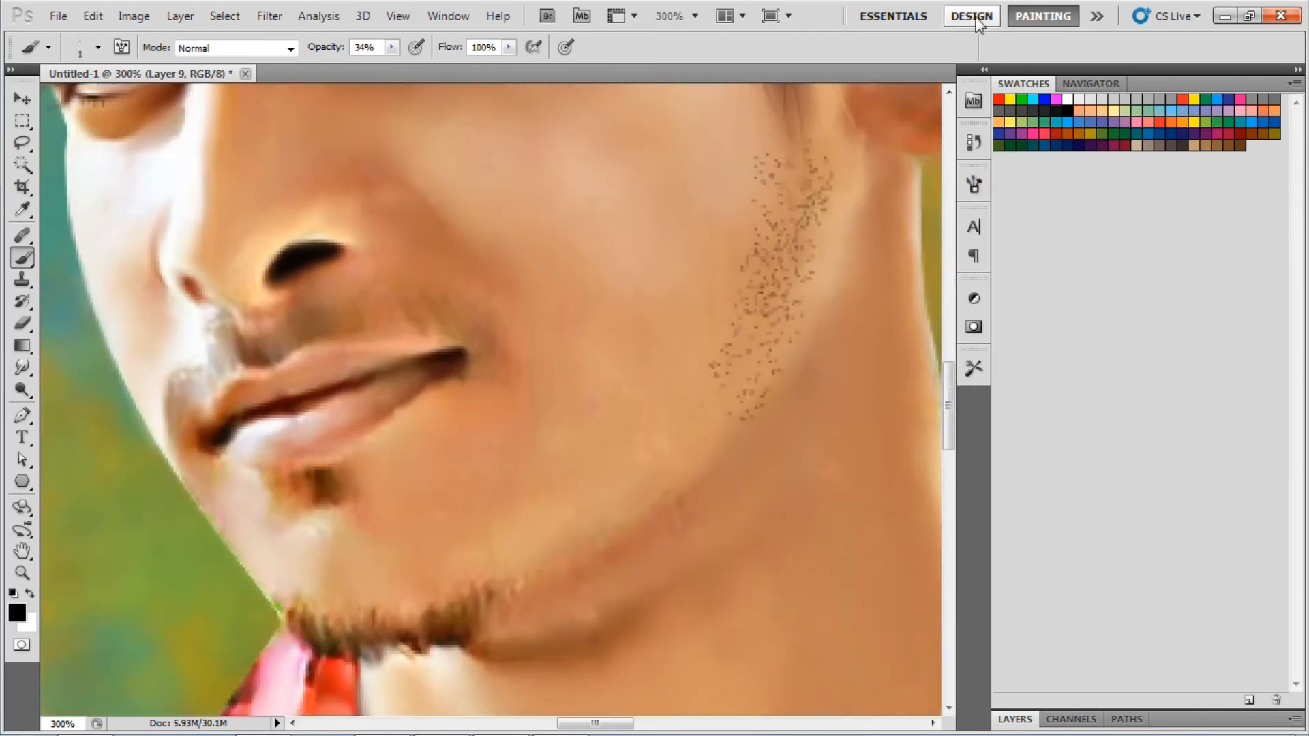
pyautogui.click(972, 15)
pyautogui.hotkey('ctrl', 'z')
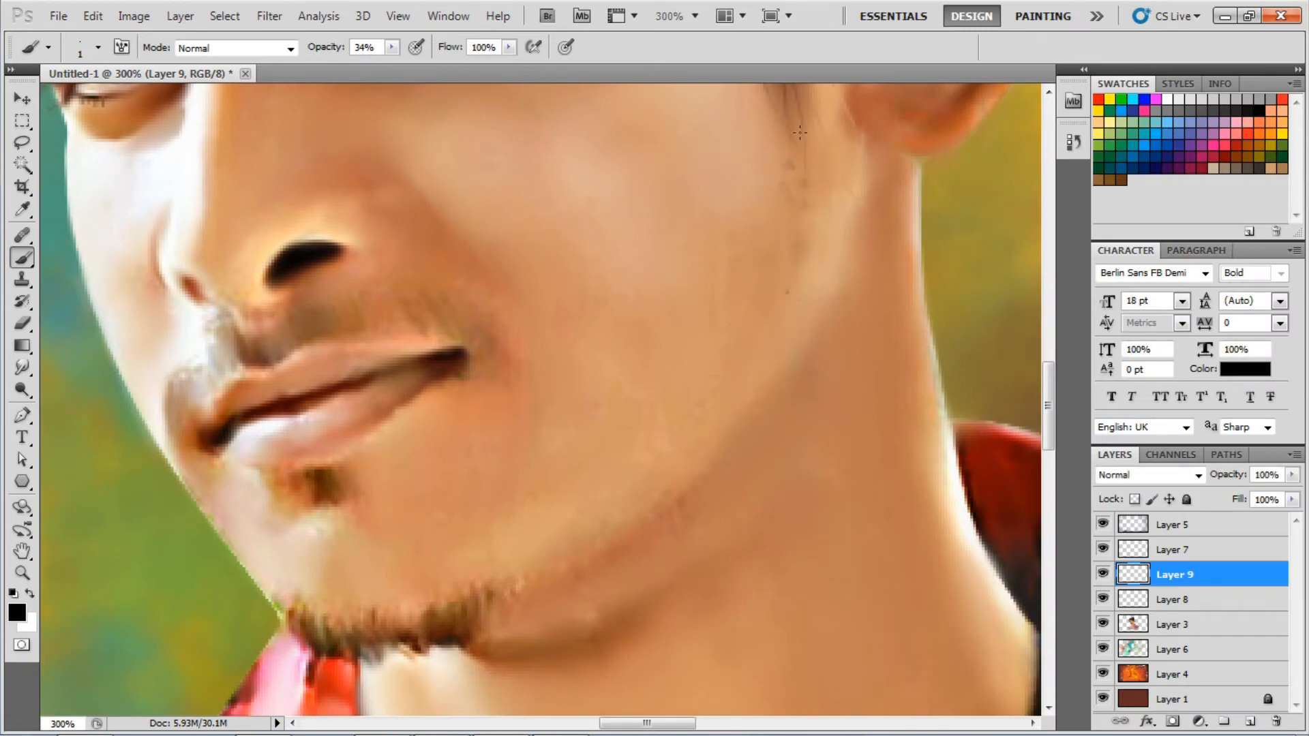
# Stipple black stubble along the jawline from the sideburn to the chin with the 1 px scatter brush at 34% opacity.
pyautogui.hotkey('ctrl', 'z')
pyautogui.scroll(1, 810, 173)
pyautogui.scroll(-3, 735, 311)
pyautogui.scroll(-1, 569, 426)
pyautogui.moveTo(570, 426)
pyautogui.mouseDown()
pyautogui.moveTo(471, 433)
pyautogui.moveTo(576, 382)
pyautogui.mouseUp()
pyautogui.scroll(3, 691, 357)
pyautogui.hscroll(2, 691, 357)
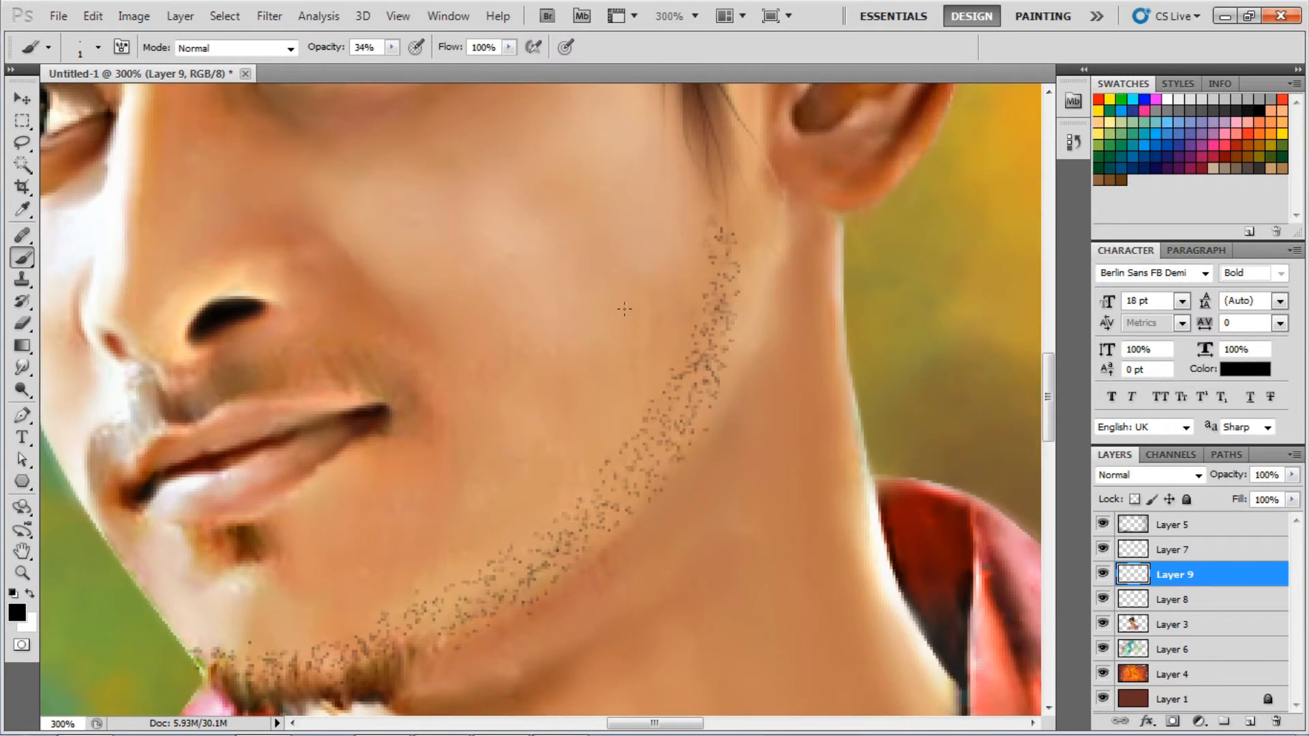
# Thicken the jaw and chin stubble with the scatter brush lowered to 5% opacity.
pyautogui.moveTo(311, 61); pyautogui.dragTo(318, 62)
pyautogui.moveTo(211, 638); pyautogui.dragTo(268, 607)
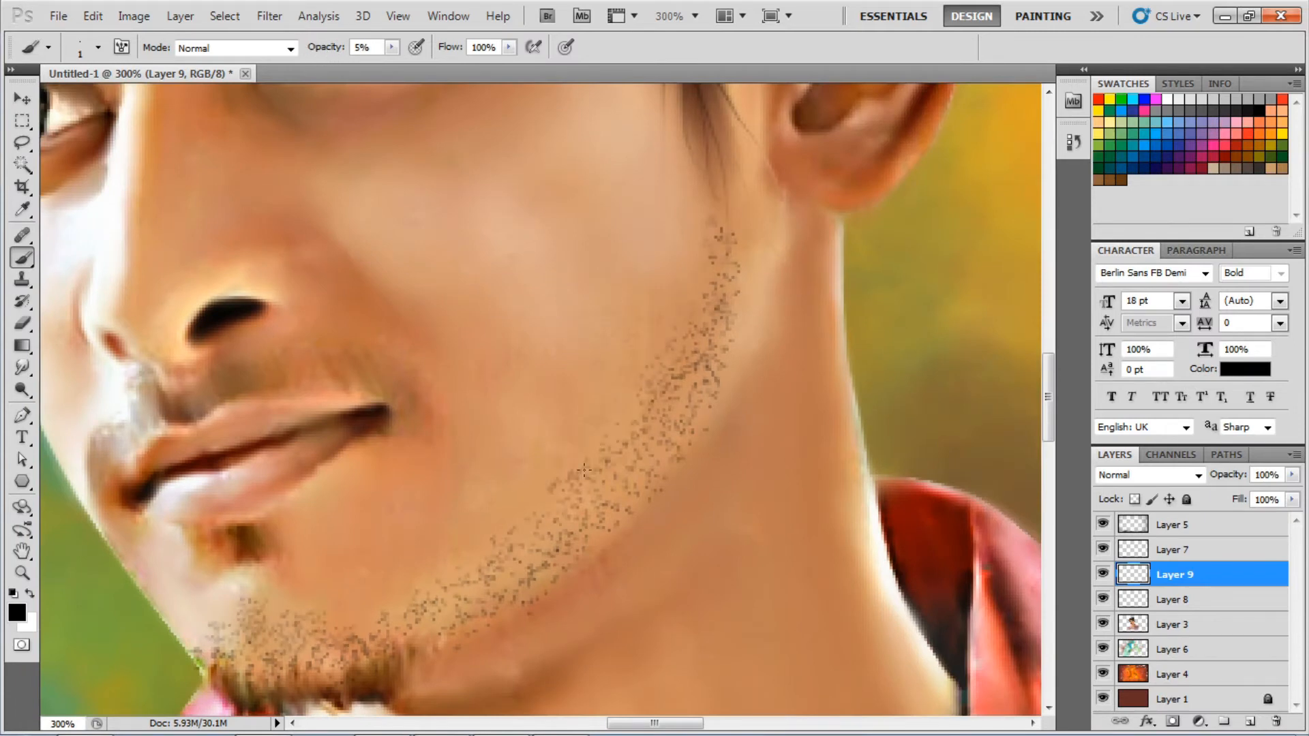
pyautogui.scroll(-3, 497, 360)
pyautogui.scroll(-1, 497, 360)
pyautogui.hscroll(2, 497, 459)
pyautogui.scroll(2, 498, 459)
pyautogui.scroll(1, 653, 272)
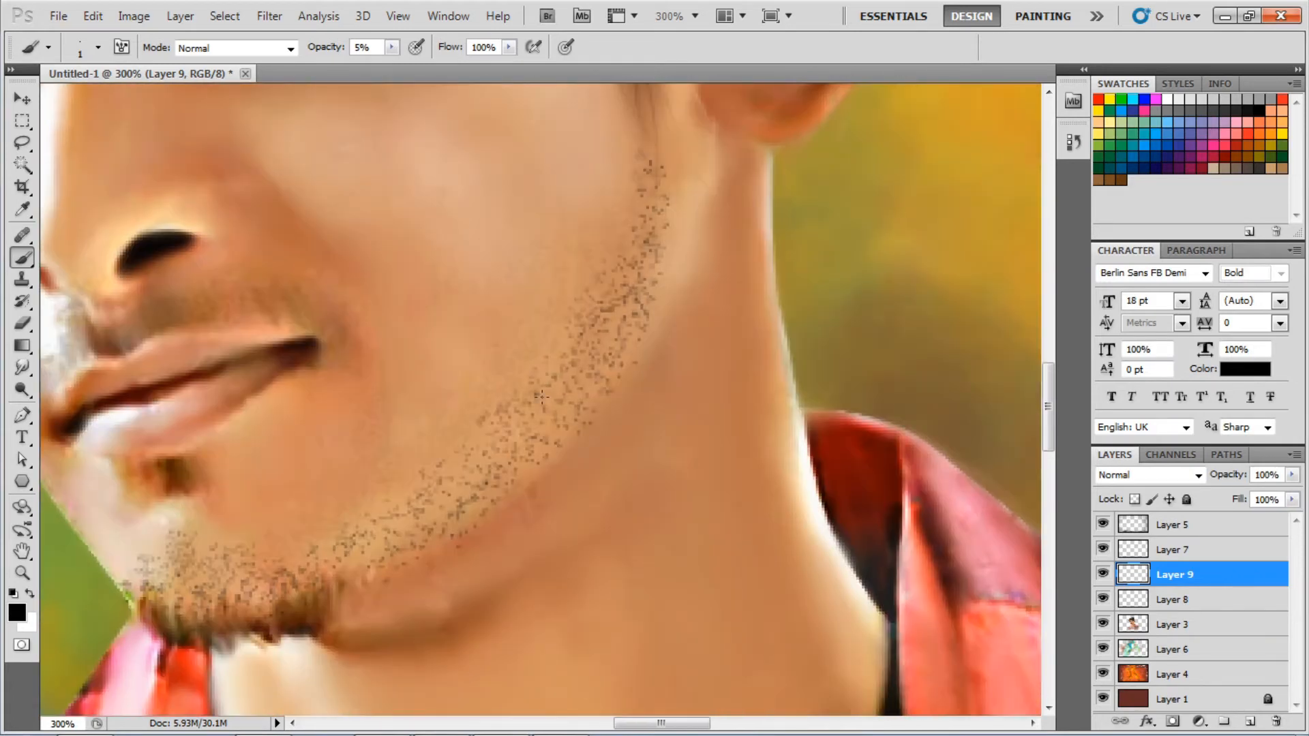
# Add a new layer above the stubble layer and stipple fainter dots along the jaw at 5% opacity.
pyautogui.hotkey('ctrl', 'shift', 'alt', 'n')
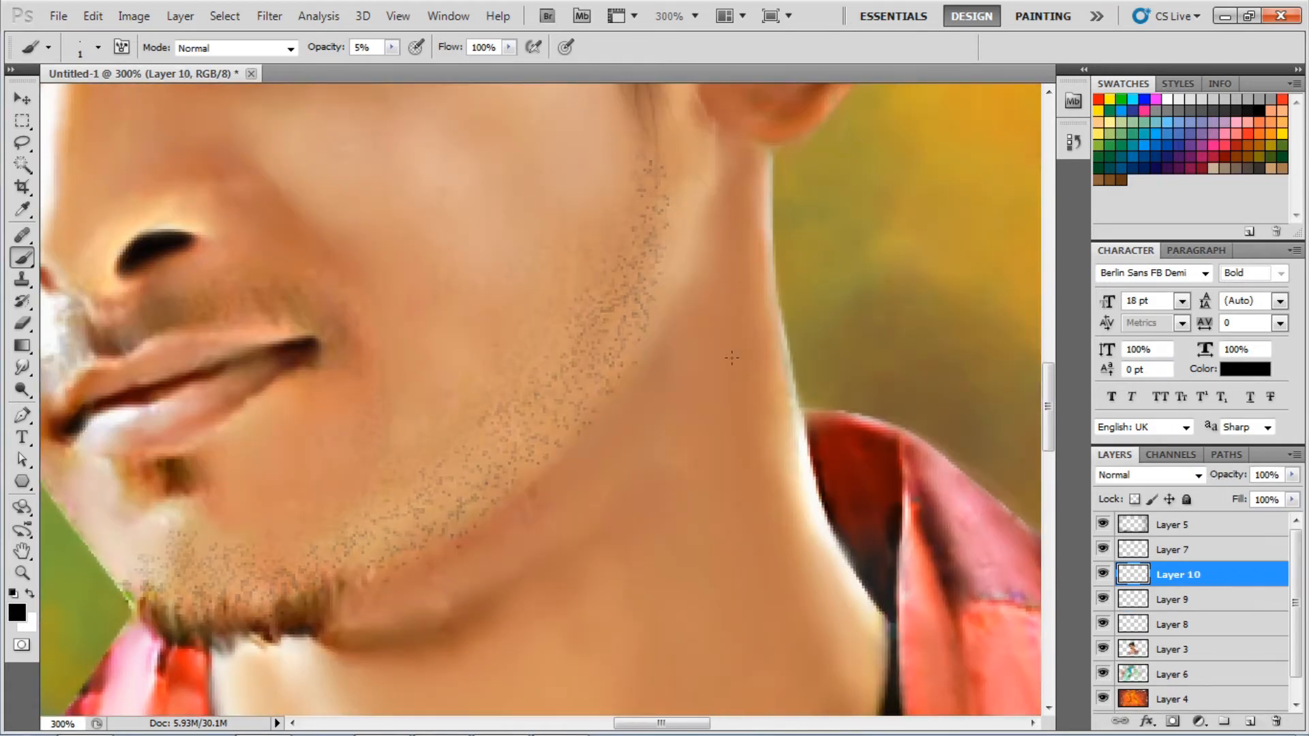
pyautogui.hotkey('ctrl', '-')
pyautogui.hotkey('ctrl', '-')
pyautogui.hotkey('ctrl', '-')
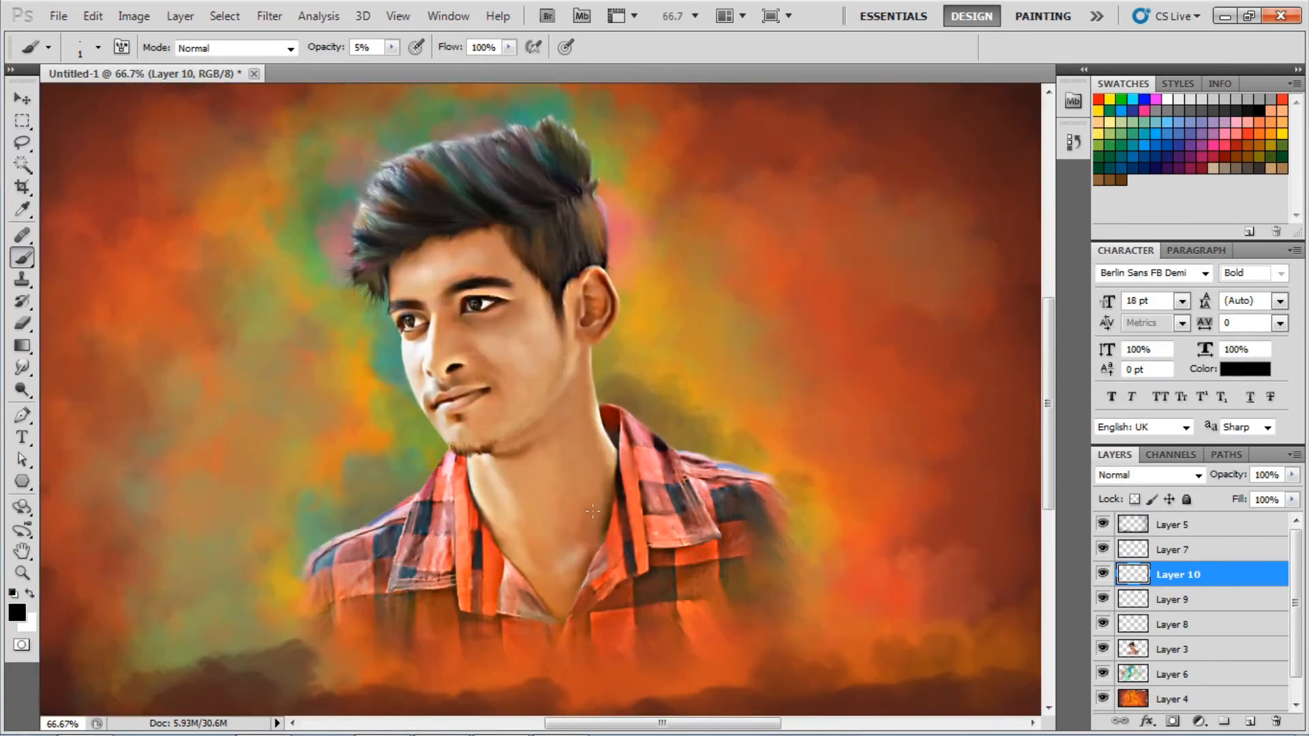
pyautogui.hotkey('ctrl', '+')
pyautogui.hotkey('ctrl', '+')
pyautogui.hotkey('ctrl', '+')
pyautogui.moveTo(593, 511); pyautogui.dragTo(620, 275)
pyautogui.moveTo(476, 312); pyautogui.dragTo(421, 428)
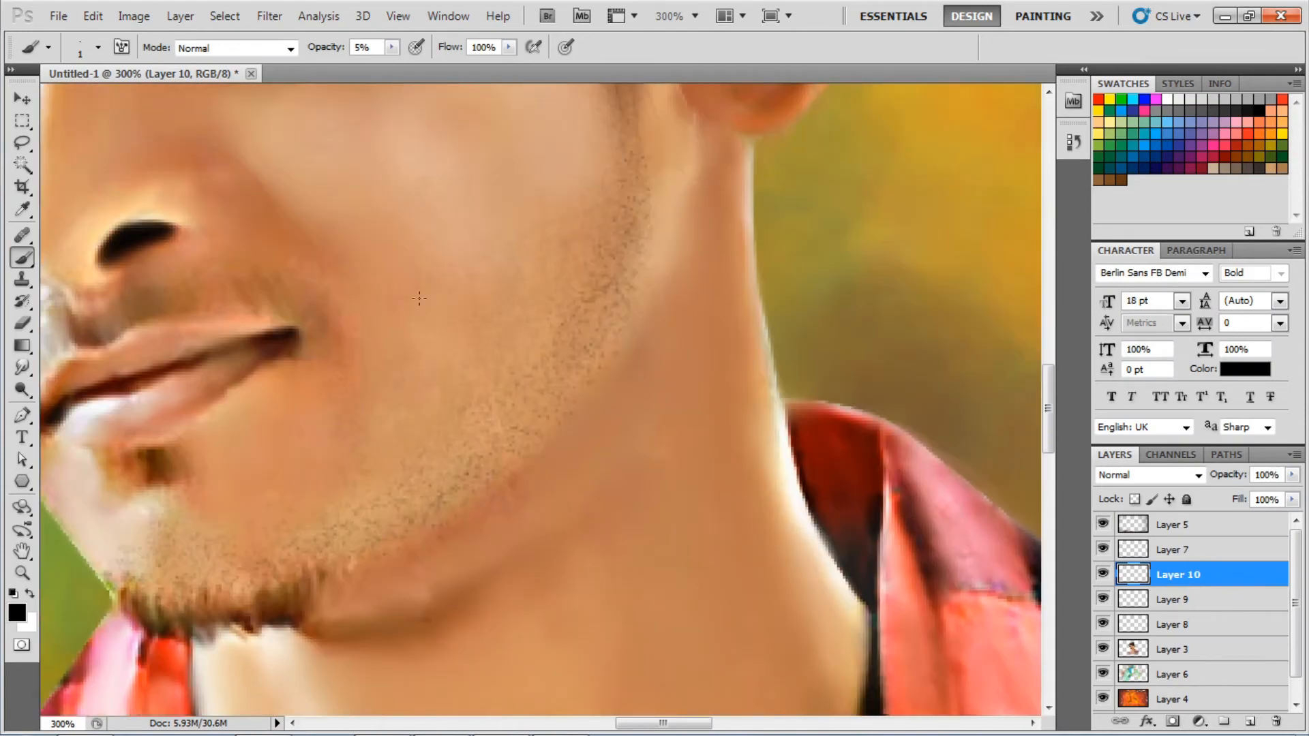
# Build up soft stubble over the lower cheek, mouth area and chin with the scatter brush at 8% and 9% opacity.
pyautogui.hscroll(-3, 372, 276)
pyautogui.moveTo(667, 390); pyautogui.dragTo(639, 481)
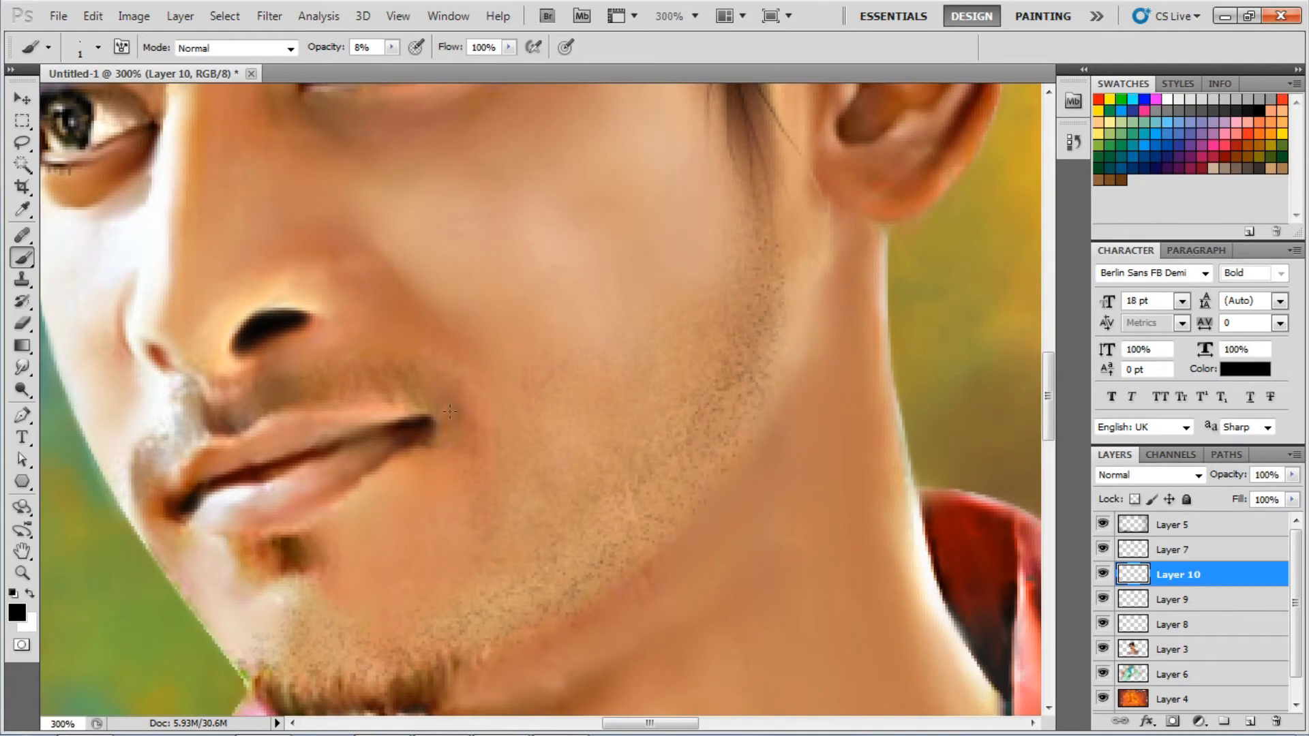
pyautogui.scroll(-2, 138, 492)
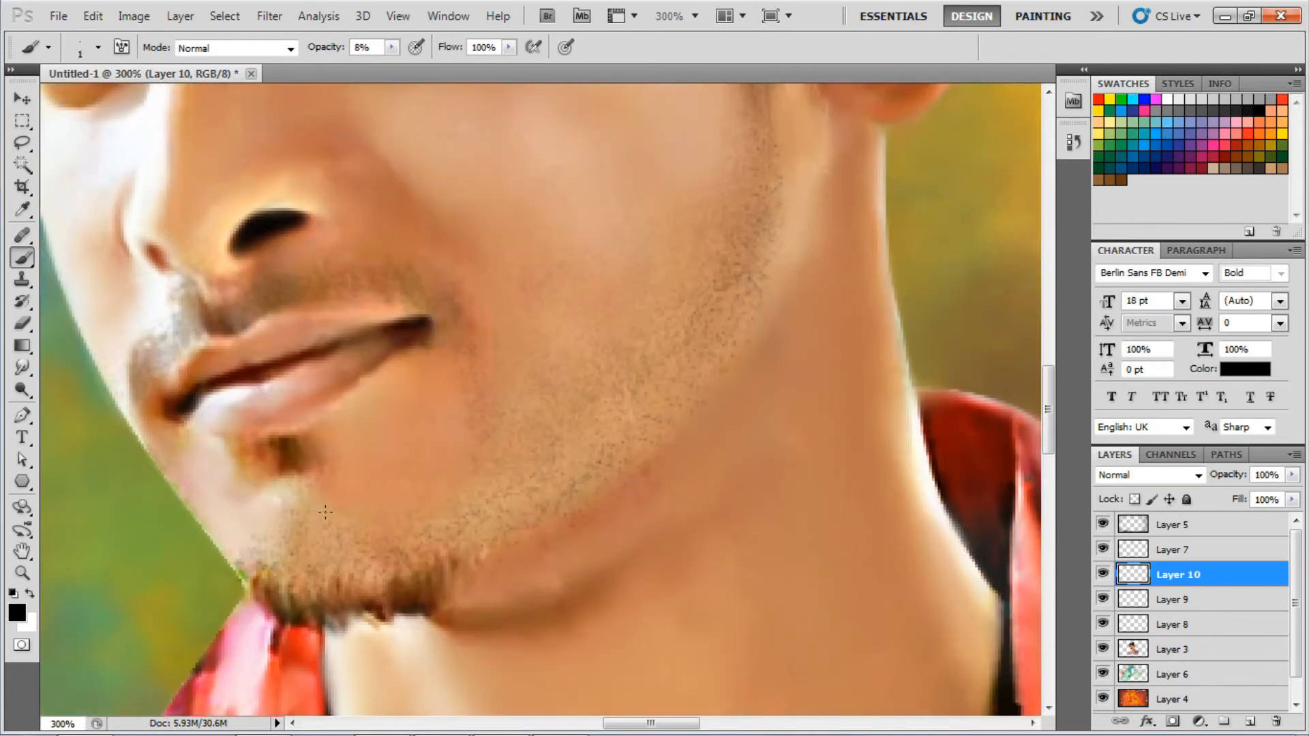
pyautogui.scroll(2, 684, 200)
pyautogui.hscroll(2, 684, 199)
pyautogui.scroll(-4, 423, 614)
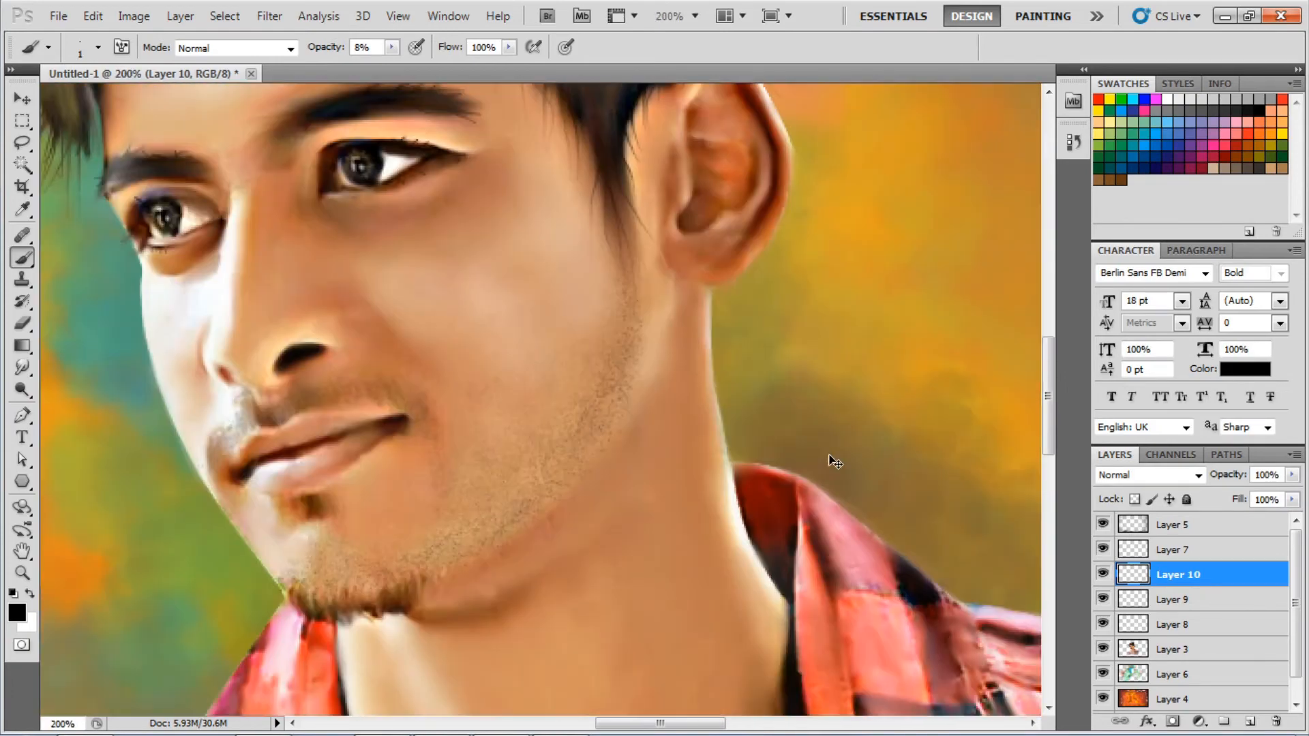
pyautogui.scroll(3, 443, 547)
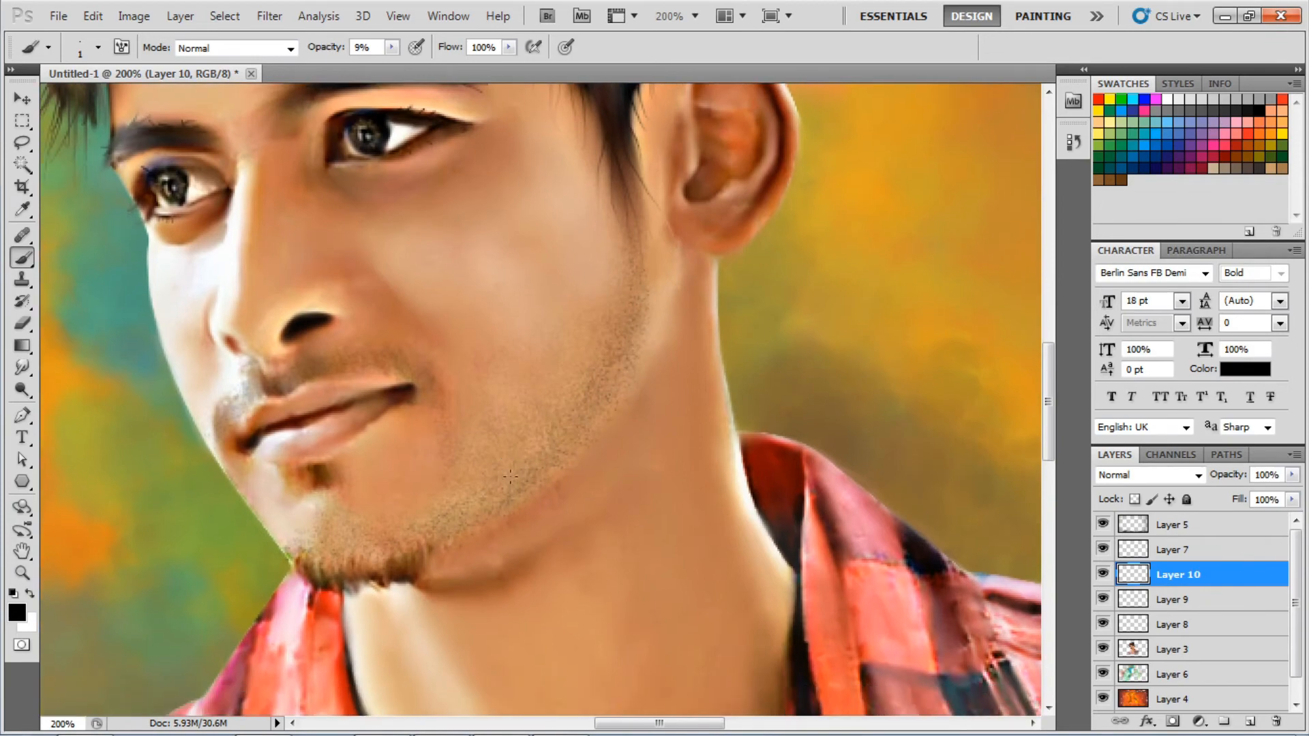
pyautogui.scroll(-1, 653, 363)
pyautogui.hscroll(-1, 653, 363)
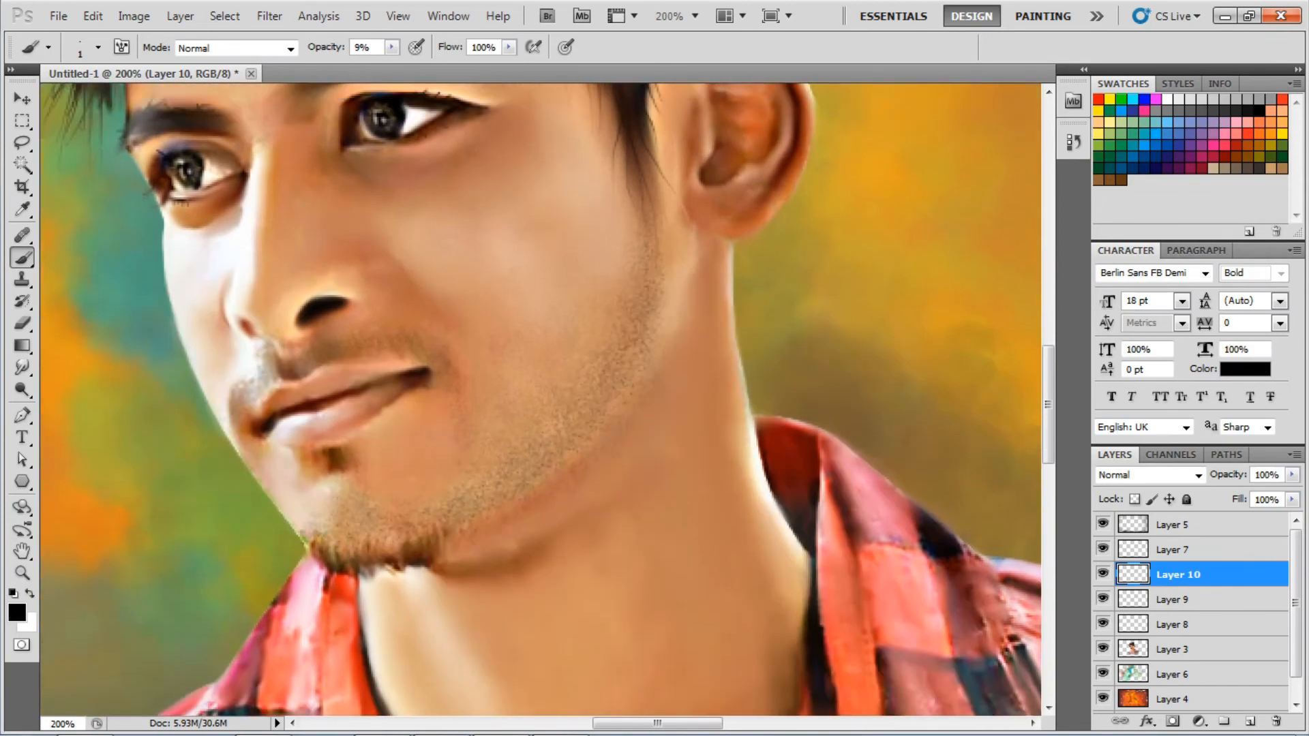
# Lower the scatter brush to 5% opacity and sprinkle faint stubble under the chin and over the upper neck.
pyautogui.scroll(-4, 477, 539)
pyautogui.hscroll(-1, 567, 463)
pyautogui.moveTo(312, 53); pyautogui.dragTo(316, 53)
pyautogui.scroll(-6, 541, 399)
pyautogui.hscroll(1, 540, 399)
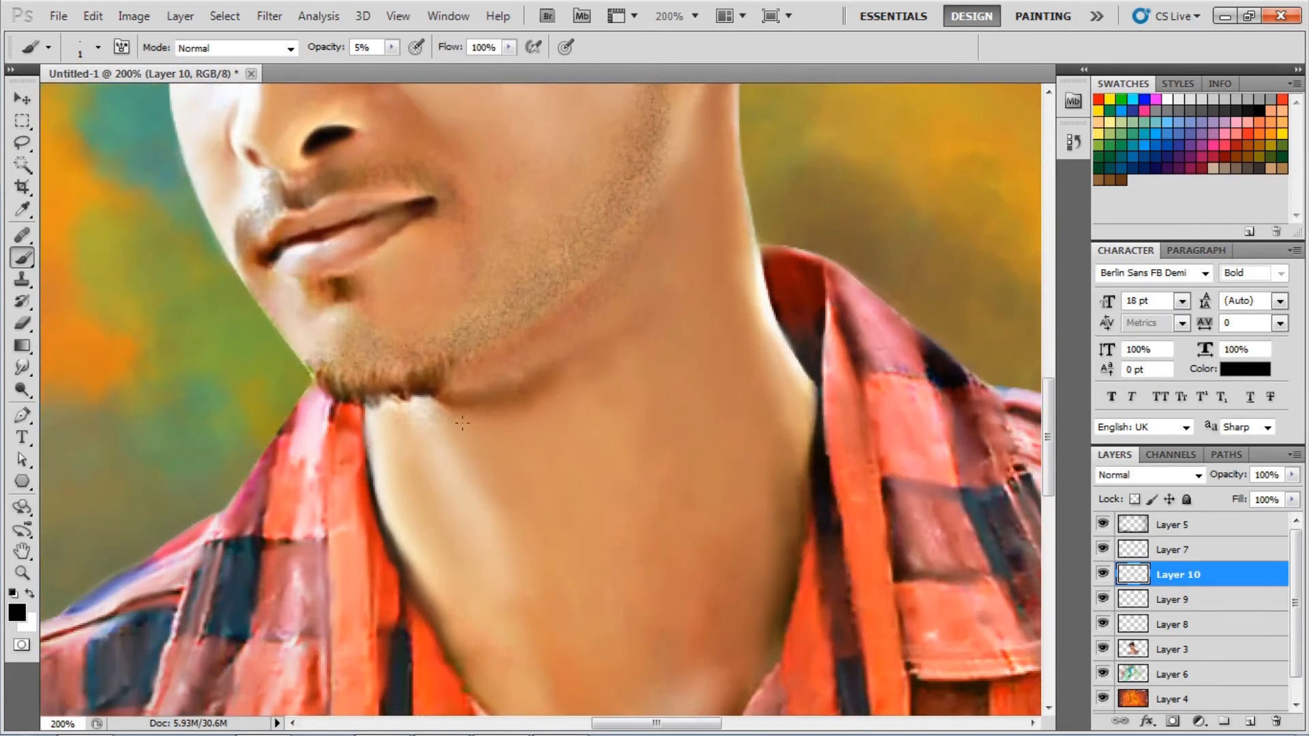
pyautogui.scroll(6, 625, 341)
pyautogui.hscroll(1, 625, 341)
pyautogui.scroll(-7, 519, 483)
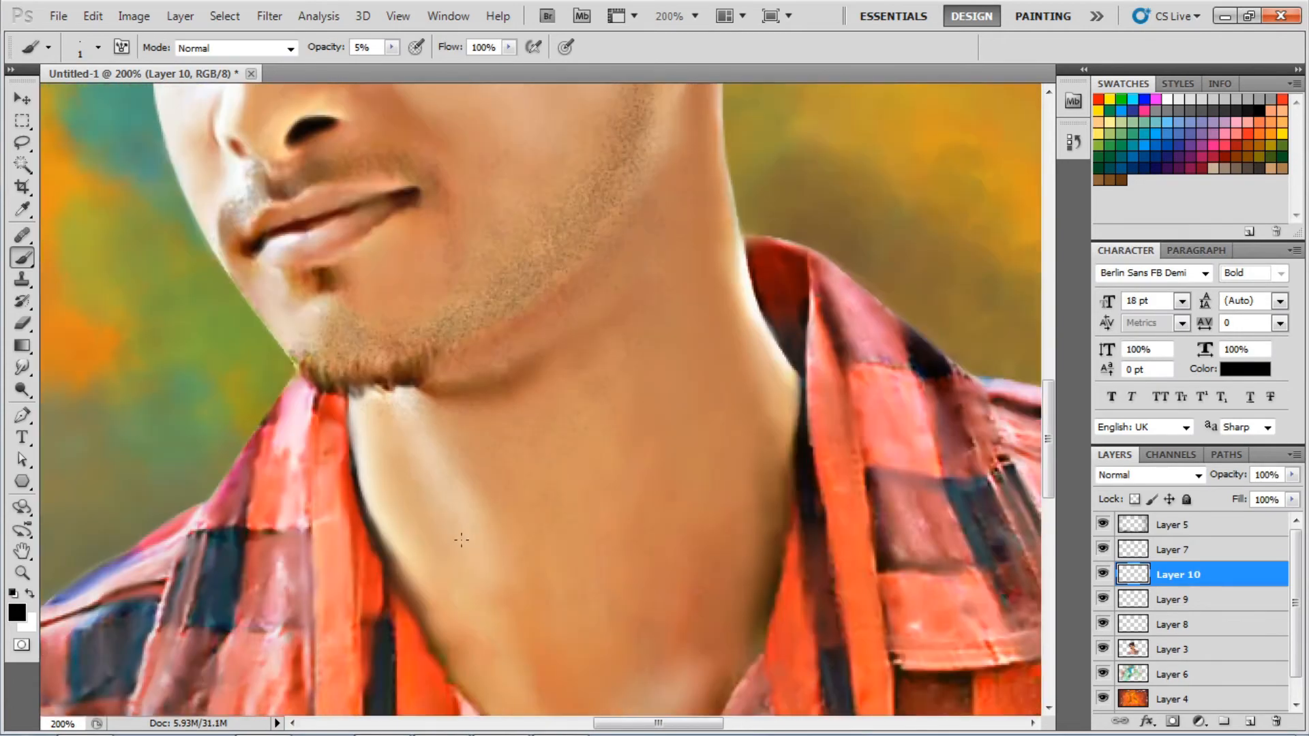
pyautogui.scroll(-2, 457, 528)
pyautogui.scroll(3, 107, 243)
# Pull fine hair strands from the lower edge of the goatee on Layer 3 with a 1 px Smudge brush at 84% strength.
pyautogui.rightClick(107, 243)
pyautogui.moveTo(287, 48); pyautogui.dragTo(341, 48)
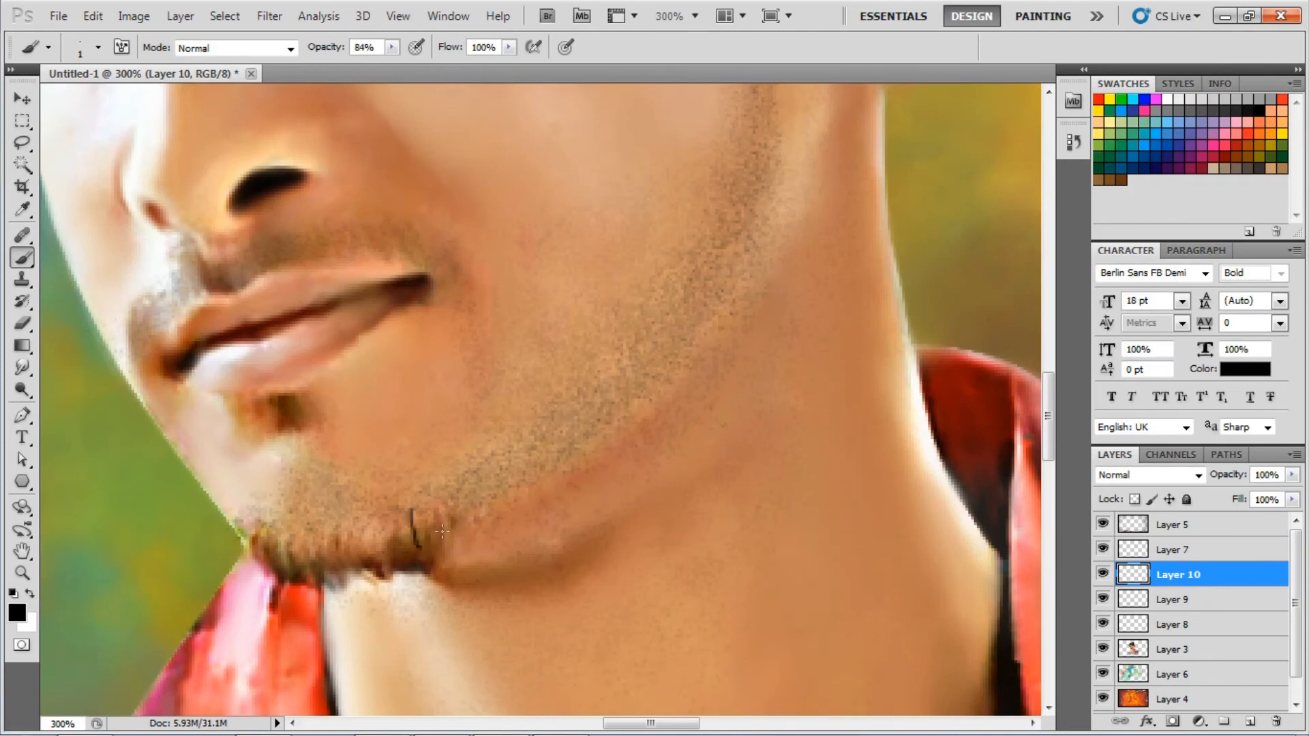
pyautogui.press('r')
pyautogui.rightClick(442, 531)
pyautogui.press('Escape')
pyautogui.click(1186, 649)
pyautogui.moveTo(409, 572); pyautogui.dragTo(410, 602)
pyautogui.moveTo(361, 571); pyautogui.dragTo(360, 599)
pyautogui.moveTo(335, 576); pyautogui.dragTo(321, 594)
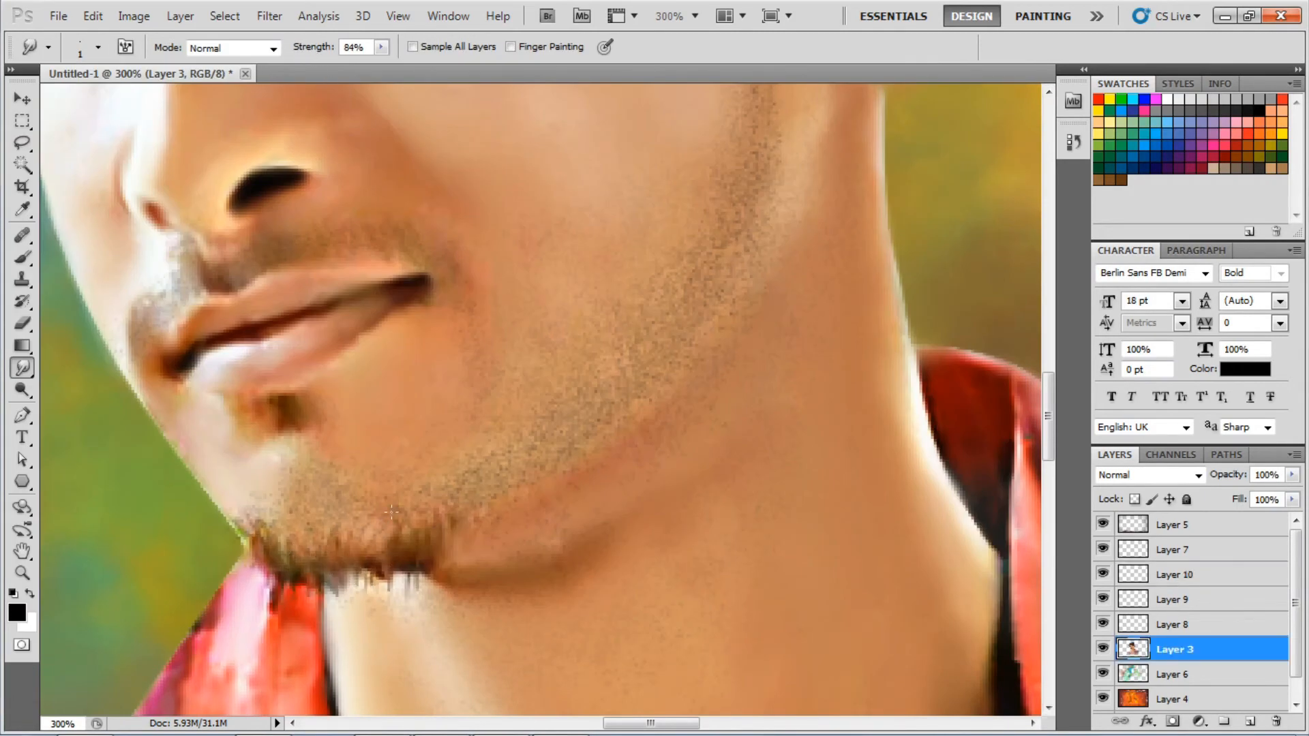
# Finish the fine hair strands along the goatee's lower edge and make Layer 9 the active layer.
pyautogui.moveTo(697, 295); pyautogui.dragTo(656, 320)
pyautogui.moveTo(305, 586); pyautogui.dragTo(280, 594)
pyautogui.click(1145, 600)
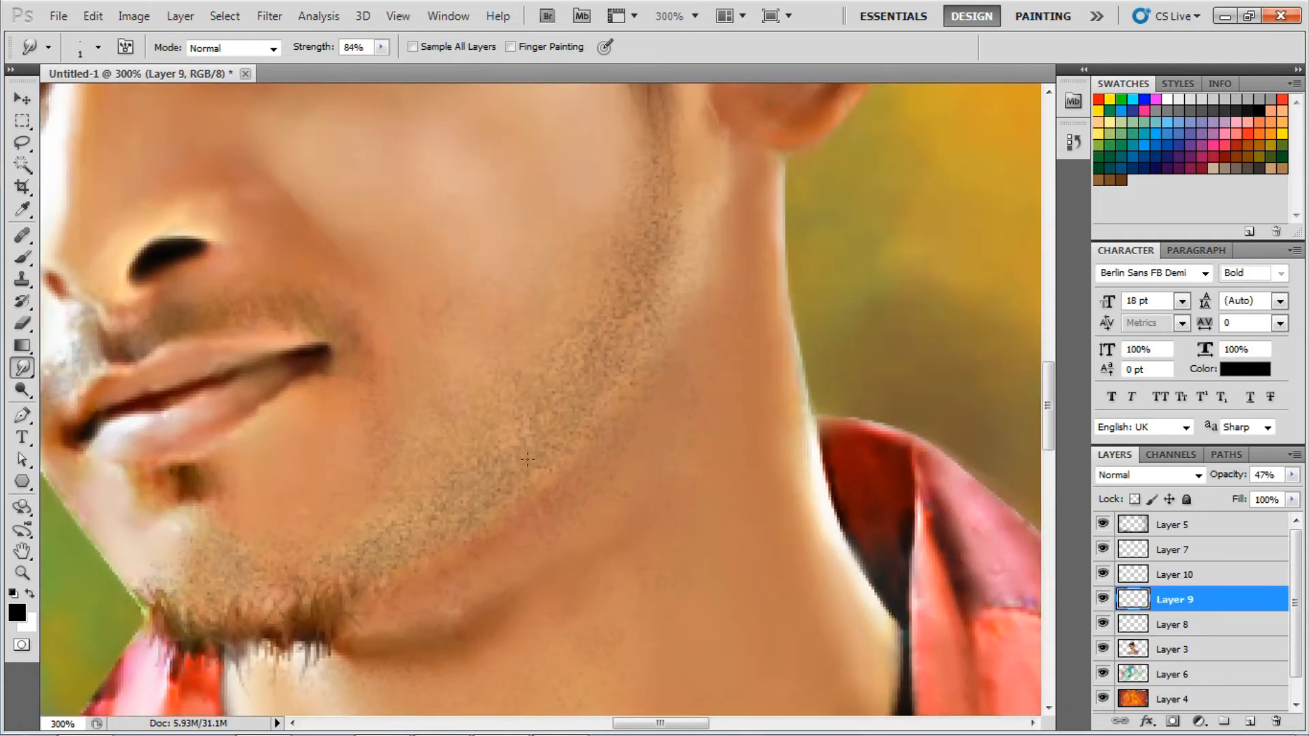
# Add a new layer above Layer 7 and prepare a 15 px brush at 23% opacity with green sampled from the background.
pyautogui.hotkey('ctrl', '0')
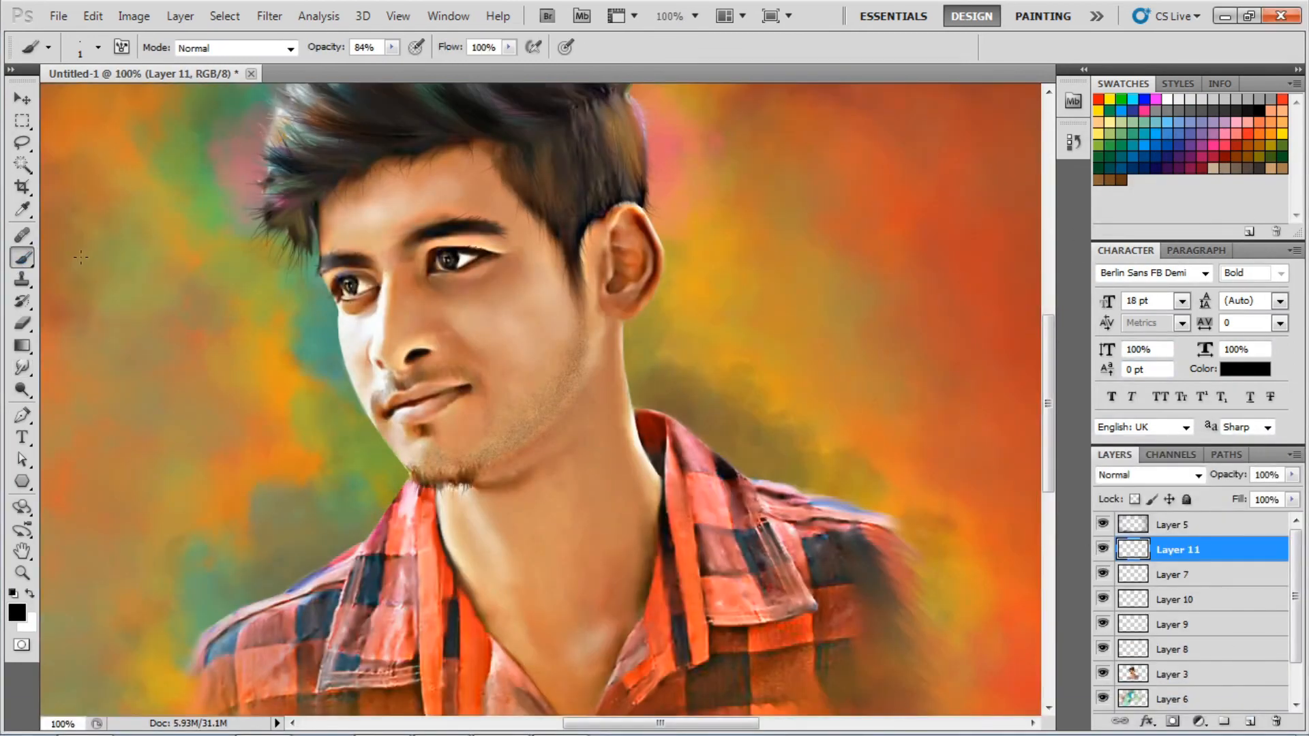
pyautogui.click(1016, 51)
pyautogui.hotkey('ctrl', '+')
pyautogui.hotkey('ctrl', '+')
pyautogui.moveTo(484, 95); pyautogui.dragTo(731, 479)
pyautogui.hotkey('ctrl', '-')
pyautogui.click(97, 48)
pyautogui.doubleClick(273, 320)
pyautogui.moveTo(325, 48); pyautogui.dragTo(279, 75)
pyautogui.keyDown('alt'); pyautogui.click(259, 513); pyautogui.keyUp('alt')
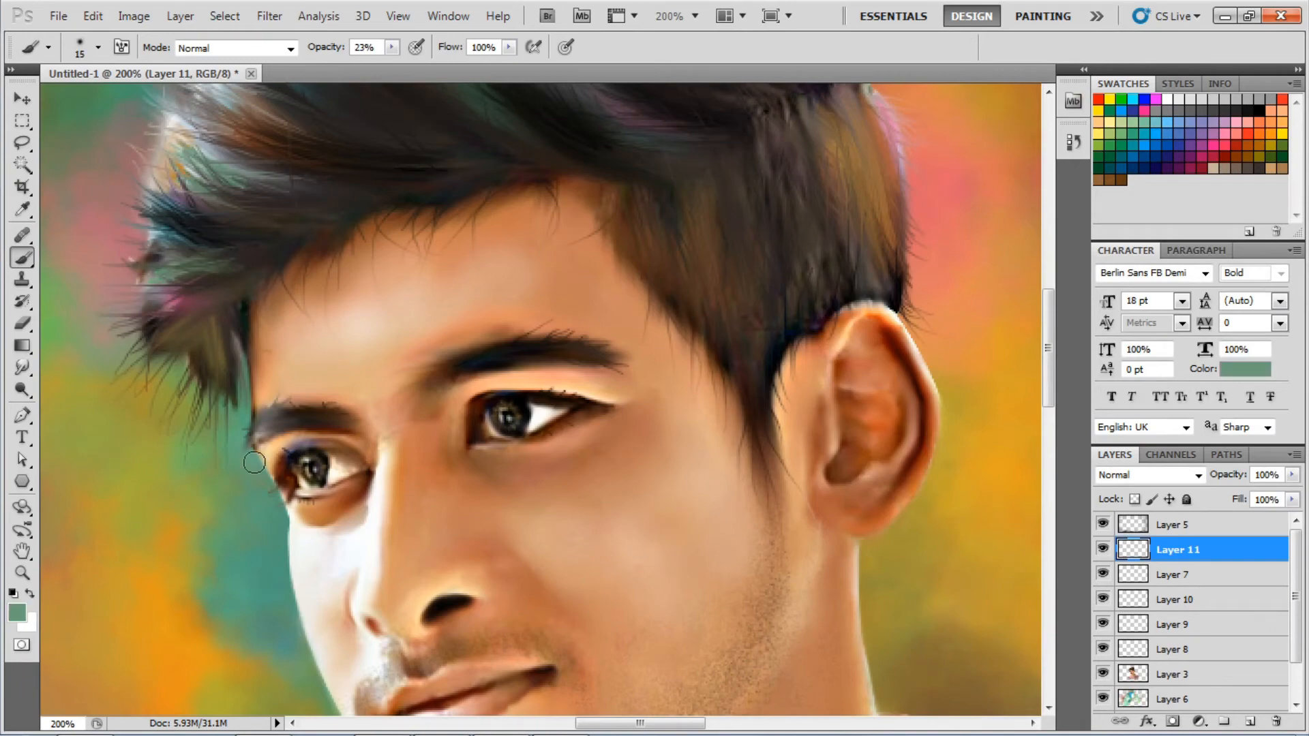
# Change the paint colour to bright orange and set the brush to 20 px at 10% opacity.
pyautogui.click(21, 618)
pyautogui.moveTo(998, 621); pyautogui.dragTo(1000, 613)
pyautogui.click(960, 394)
pyautogui.click(1157, 377)
pyautogui.moveTo(582, 293); pyautogui.dragTo(523, 317)
pyautogui.press(']')
pyautogui.press('1')
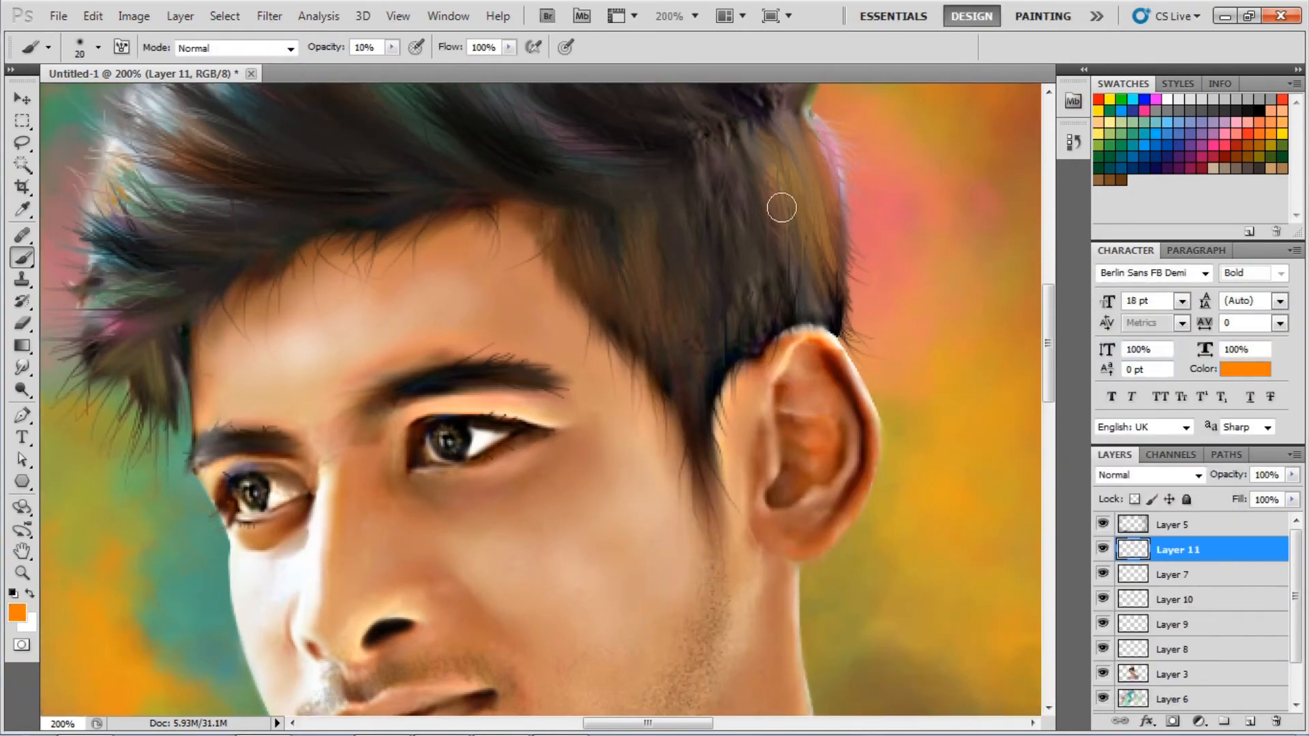
# Glaze the face and neck with orange using a 40 px brush at 6% to 14% opacity, then take up the Eraser at 26%.
pyautogui.hotkey('ctrl', '-')
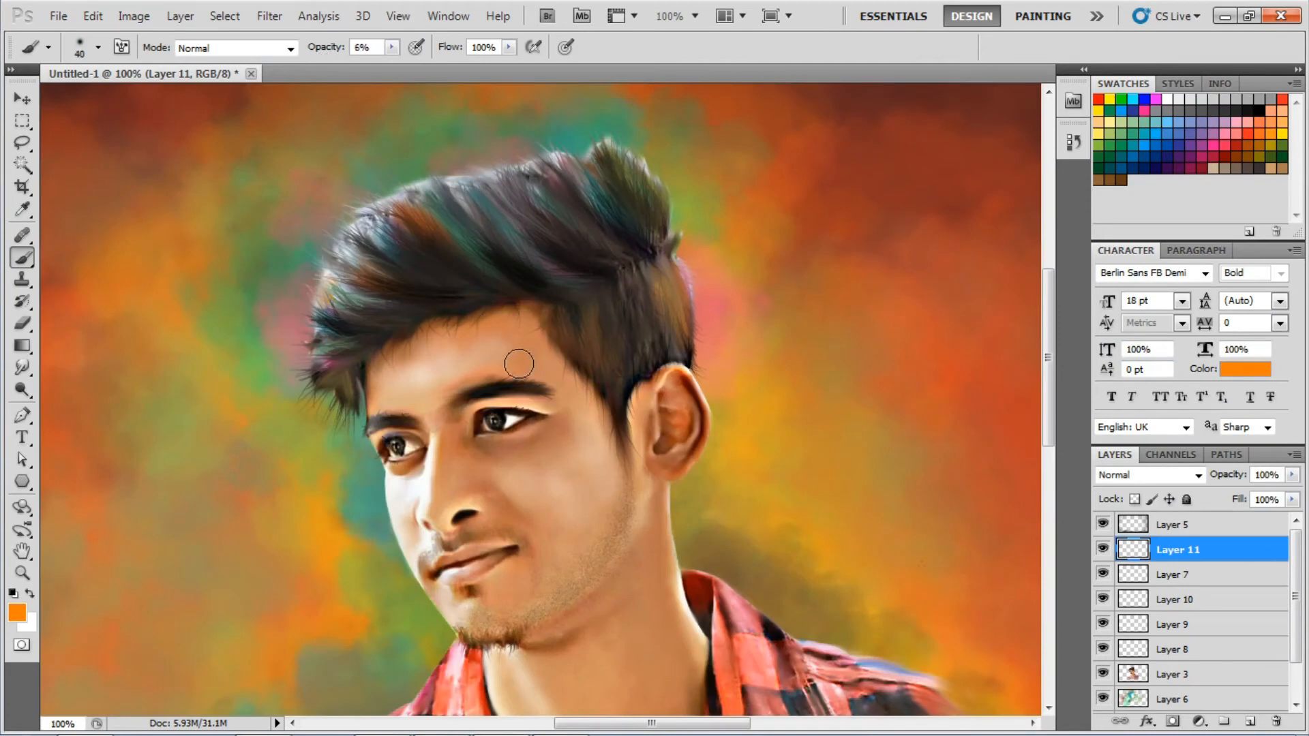
pyautogui.click(320, 49)
pyautogui.write('8')
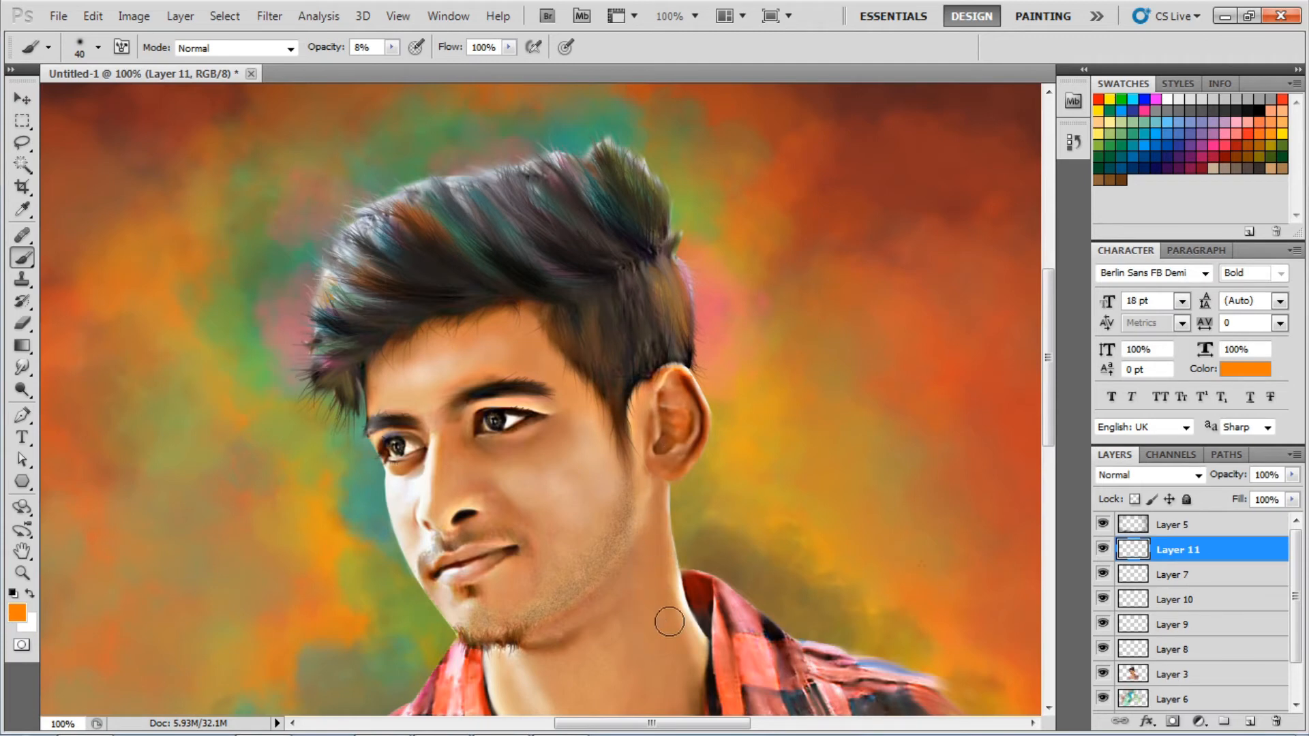
pyautogui.scroll(-2, 657, 633)
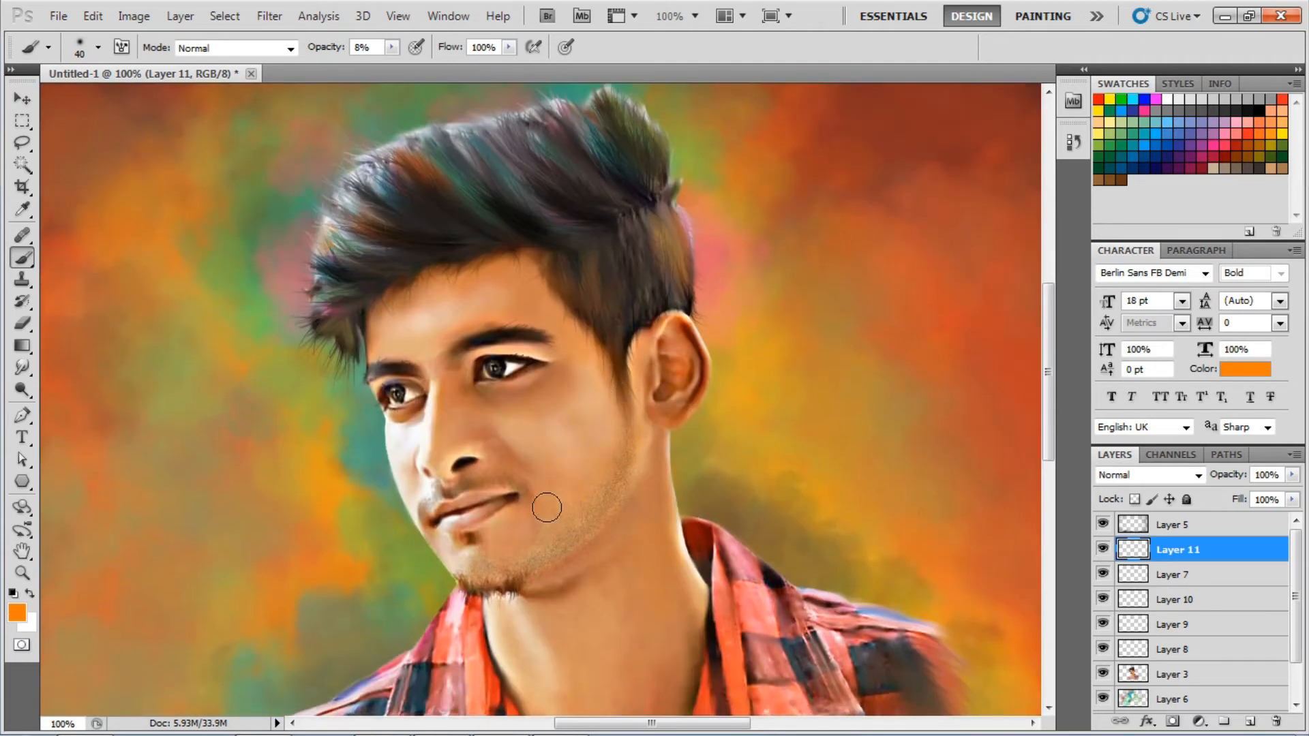
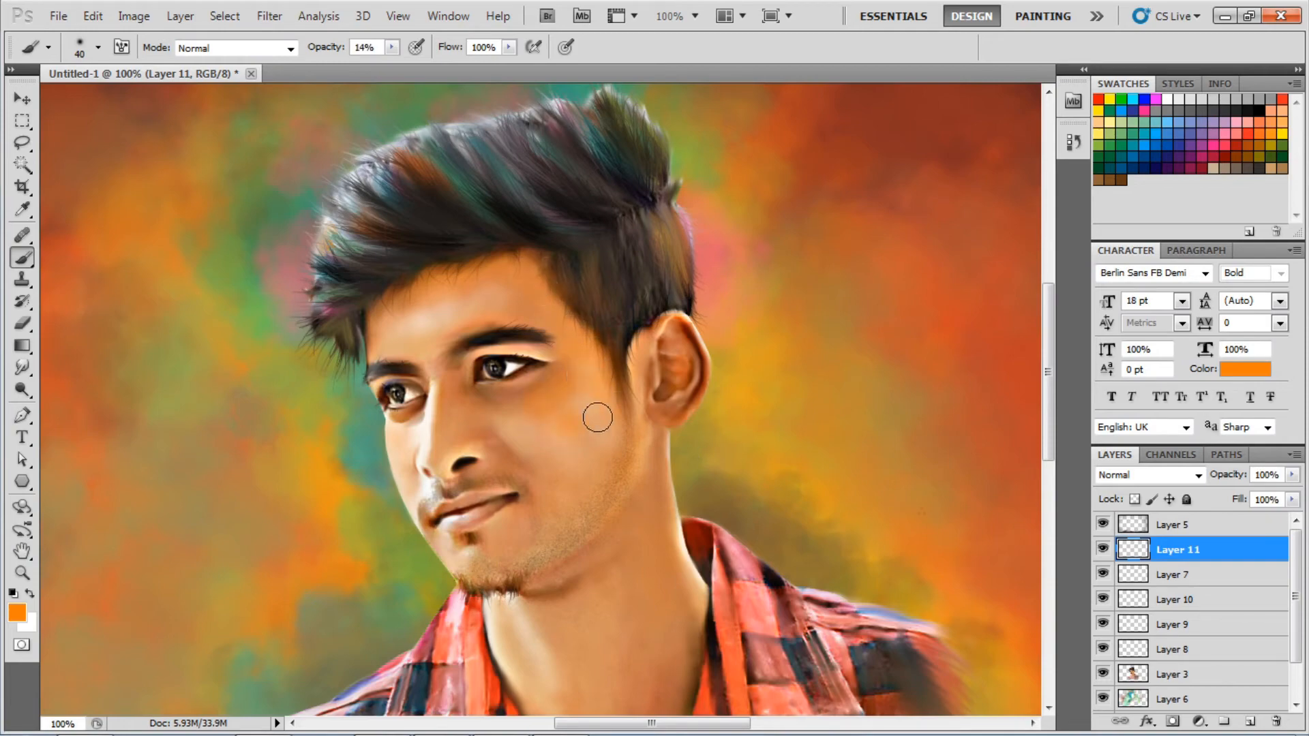
pyautogui.press('e')
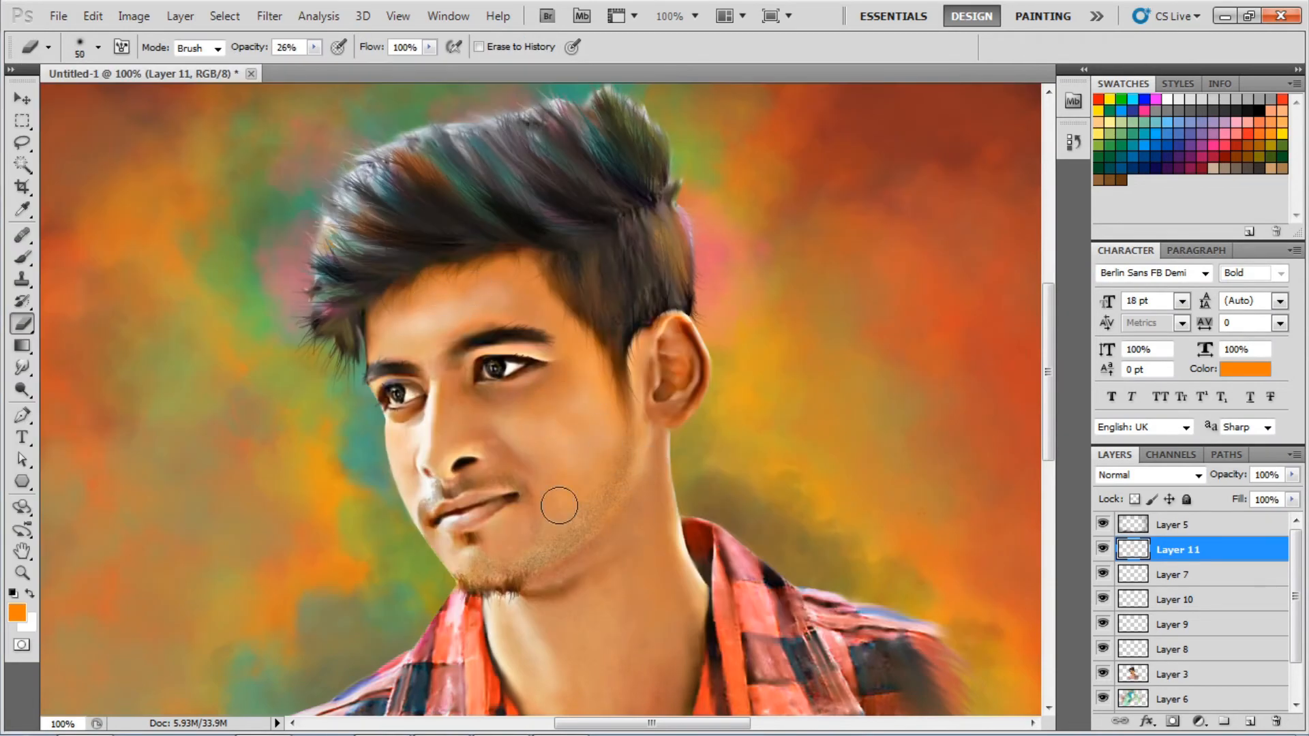
# Pick a yellow-orange colour and tint the face and neck with a 30 px brush at 7% opacity.
pyautogui.click(17, 613)
pyautogui.press('Return')
pyautogui.press(']')
pyautogui.moveTo(335, 49); pyautogui.dragTo(330, 50)
pyautogui.scroll(-1, 497, 306)
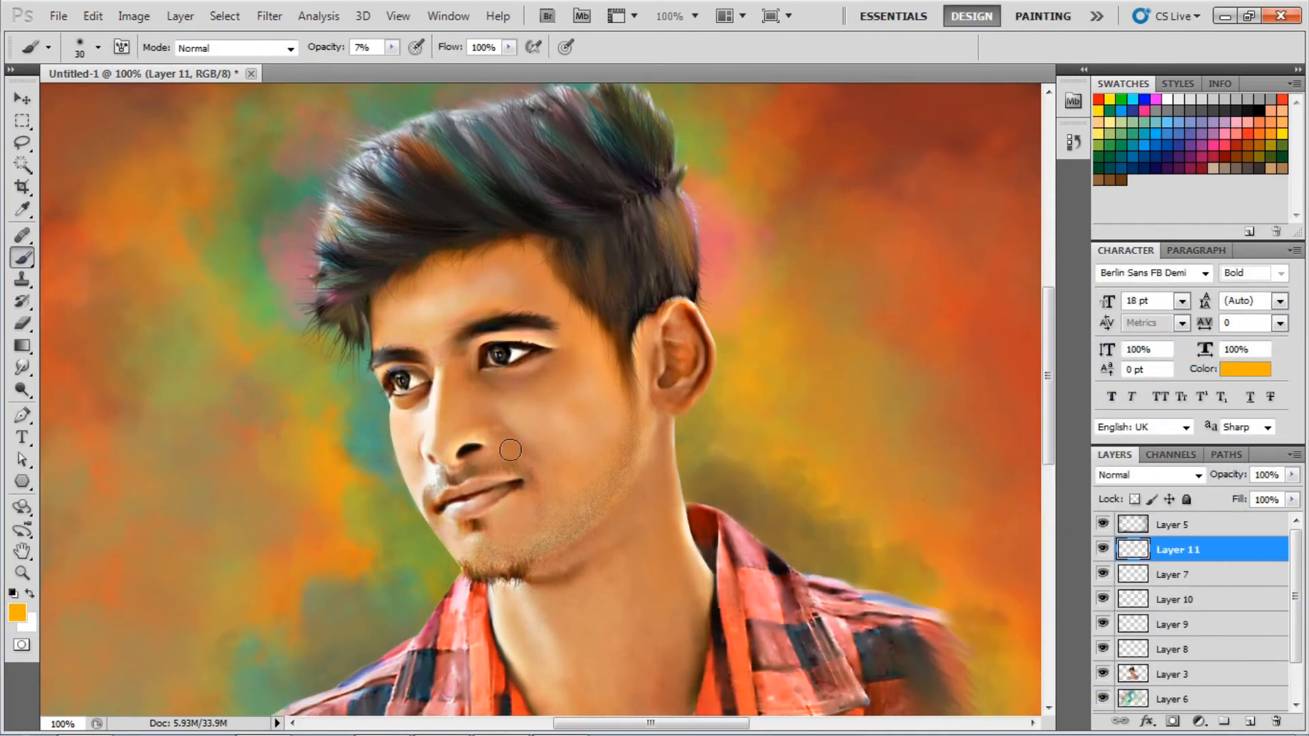
pyautogui.scroll(-6, 571, 521)
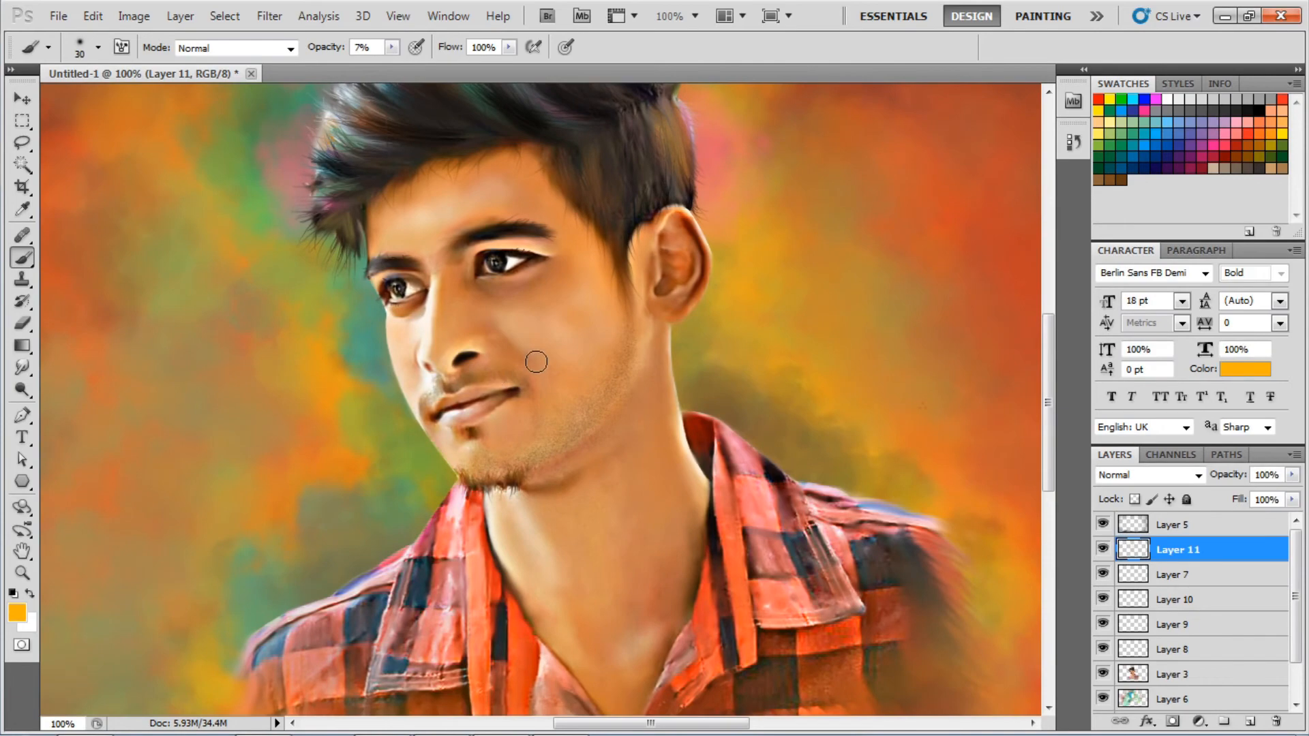
pyautogui.scroll(-1, 537, 361)
pyautogui.scroll(1, 474, 377)
pyautogui.scroll(5, 396, 300)
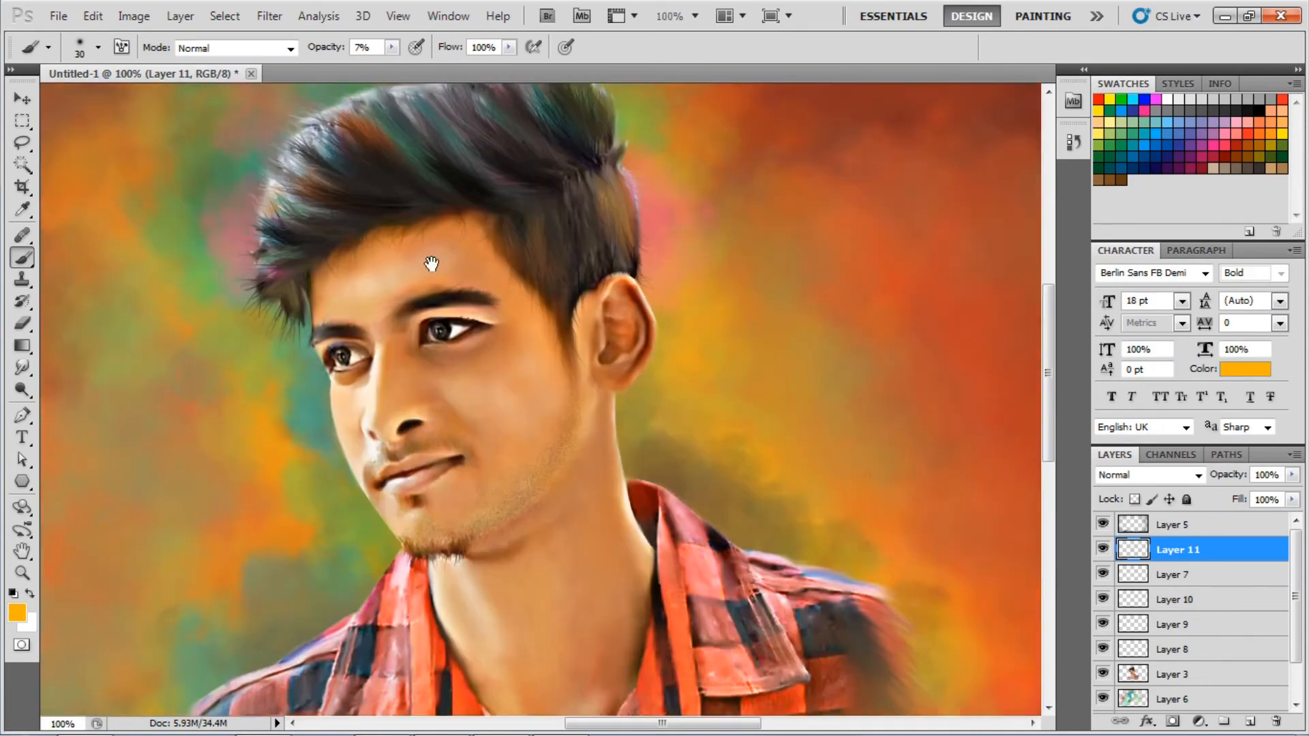
pyautogui.scroll(-1, 529, 298)
pyautogui.scroll(-1, 525, 313)
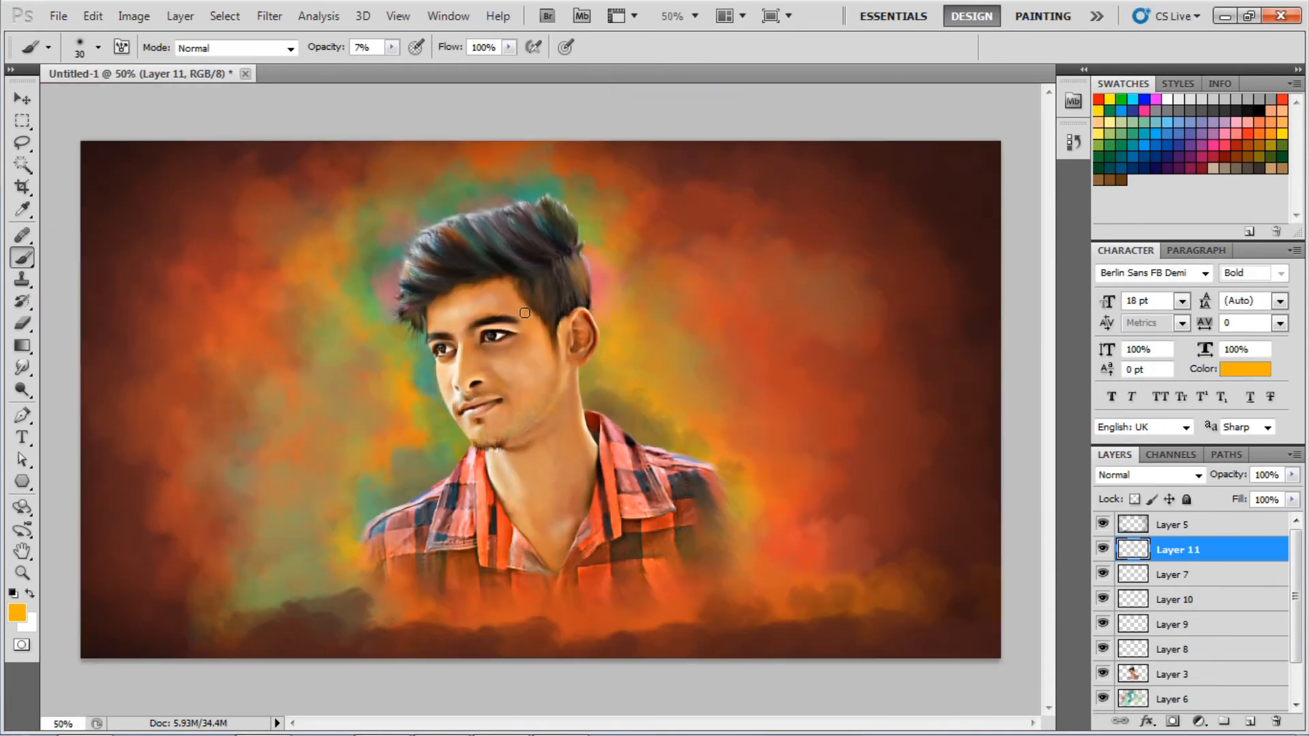
pyautogui.scroll(3, 514, 246)
pyautogui.scroll(-4, 542, 317)
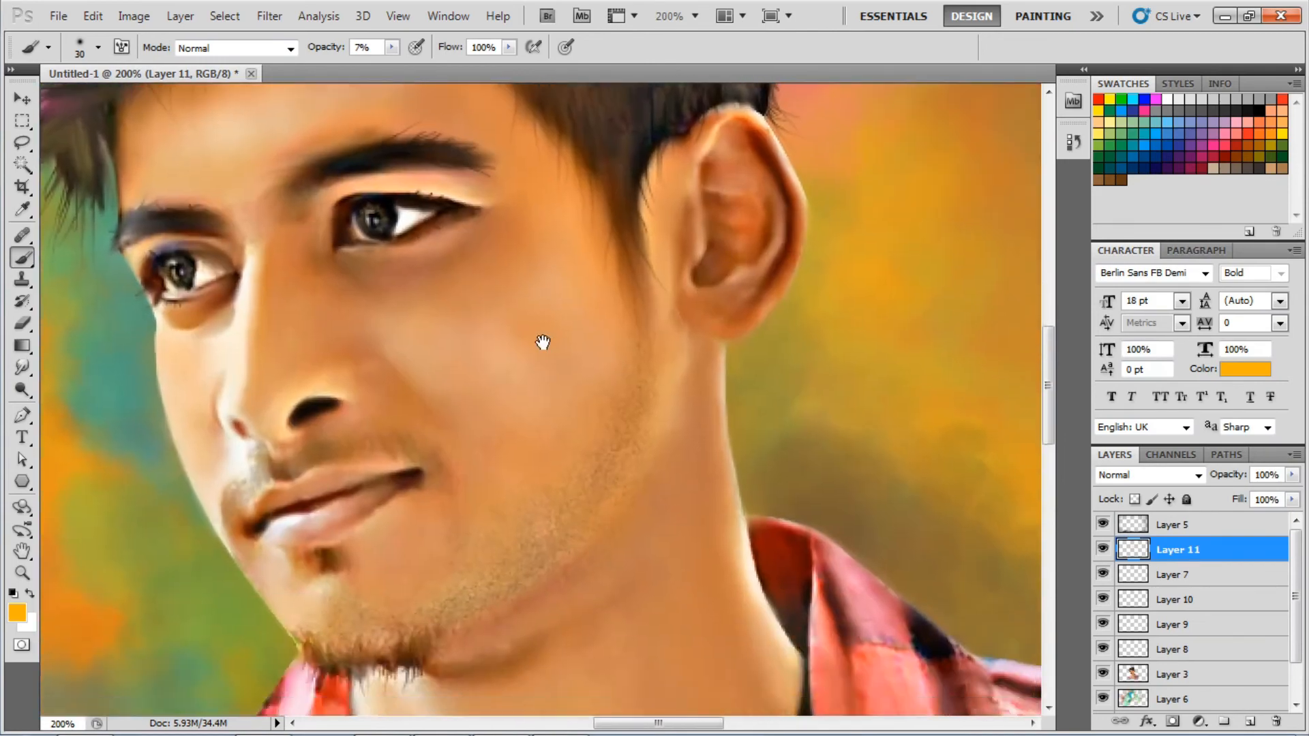
pyautogui.scroll(-1, 544, 341)
# Sample pink from the background beside the hair and tint the forehead, temple and cheek at 8% opacity with the 30 px brush.
pyautogui.rightClick(24, 257)
pyautogui.click(88, 256)
pyautogui.hotkey('ctrl', '+')
pyautogui.keyDown('alt'); pyautogui.click(838, 195); pyautogui.keyUp('alt')
pyautogui.moveTo(579, 277); pyautogui.dragTo(567, 356)
pyautogui.press('0')
pyautogui.press('4')
pyautogui.press('0')
pyautogui.press('8')
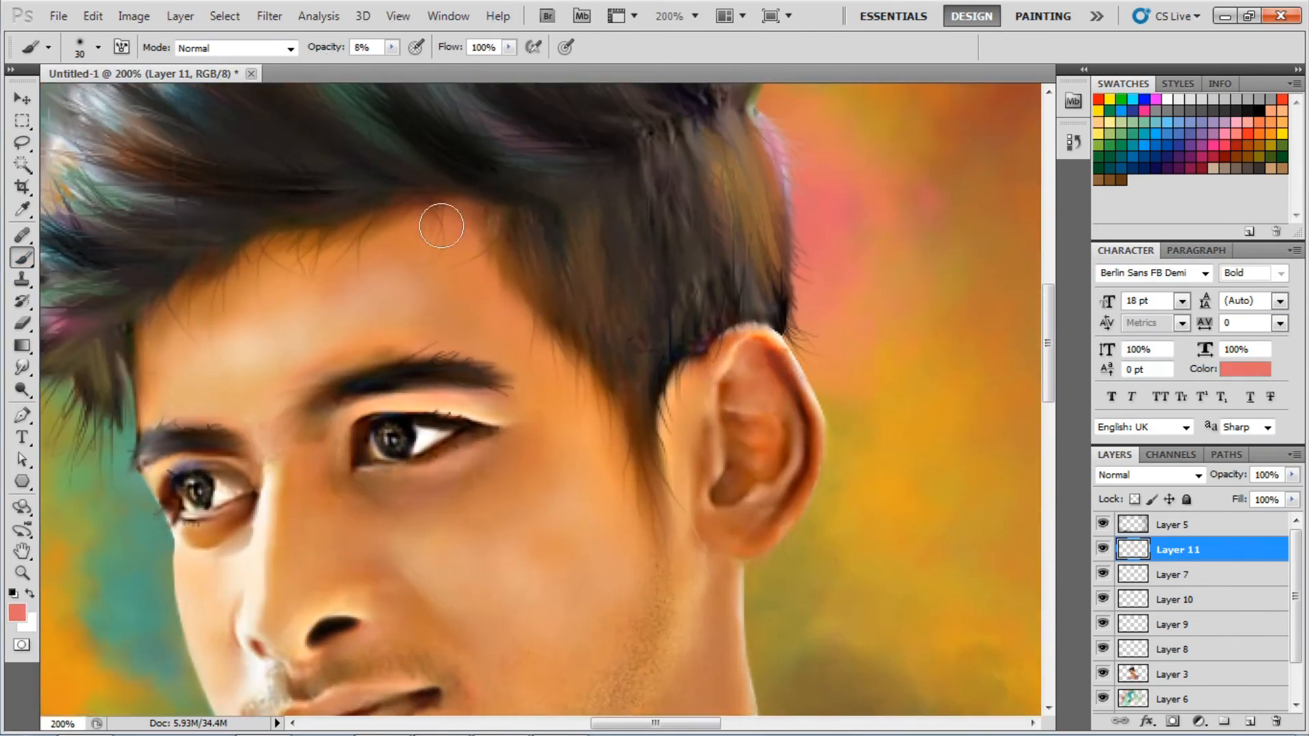
pyautogui.scroll(-2, 551, 358)
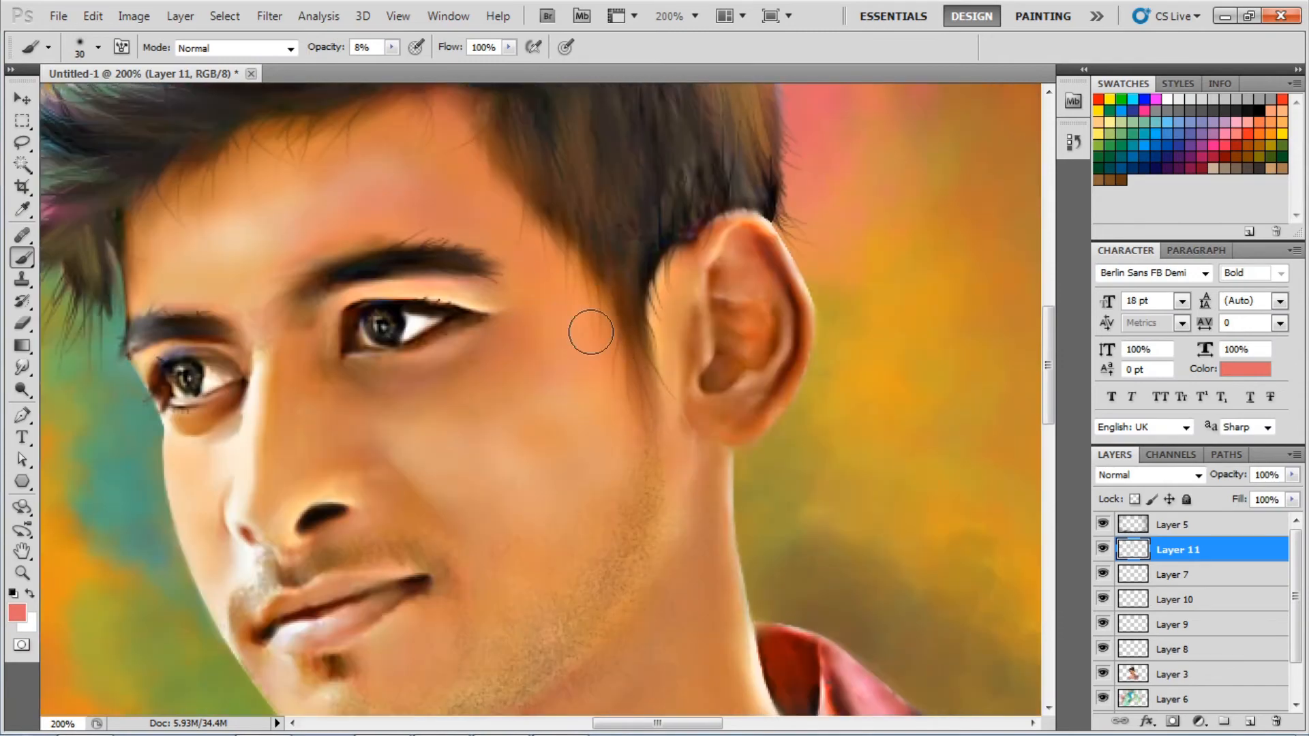
pyautogui.scroll(-3, 648, 460)
pyautogui.moveTo(596, 291); pyautogui.dragTo(661, 444)
pyautogui.moveTo(244, 296); pyautogui.dragTo(444, 339)
# Sample olive green from the background and lower the brush to 5% opacity for a faint glaze on the face.
pyautogui.keyDown('alt'); pyautogui.click(272, 409); pyautogui.keyUp('alt')
pyautogui.hotkey('ctrl', '-')
pyautogui.hotkey('ctrl', '-')
pyautogui.hotkey('ctrl', '+')
pyautogui.hotkey('ctrl', '+')
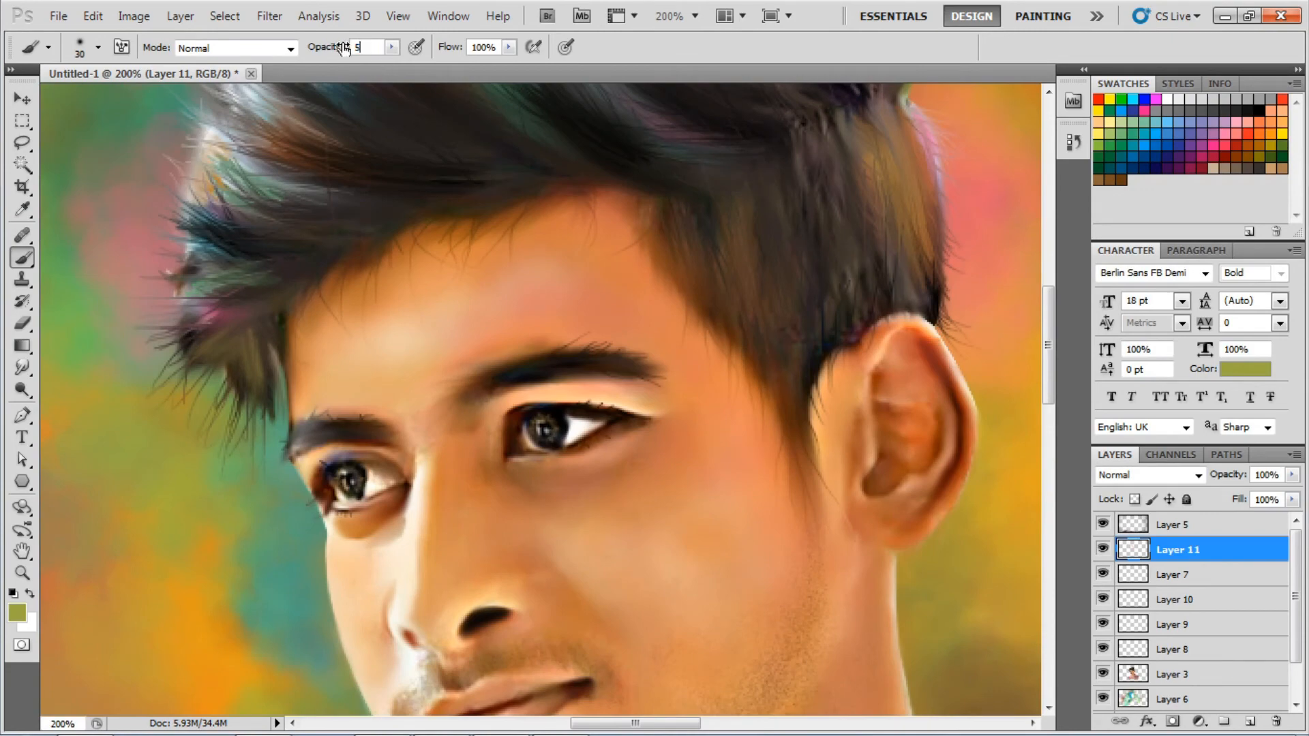
pyautogui.press('Return')
pyautogui.scroll(-5, 307, 351)
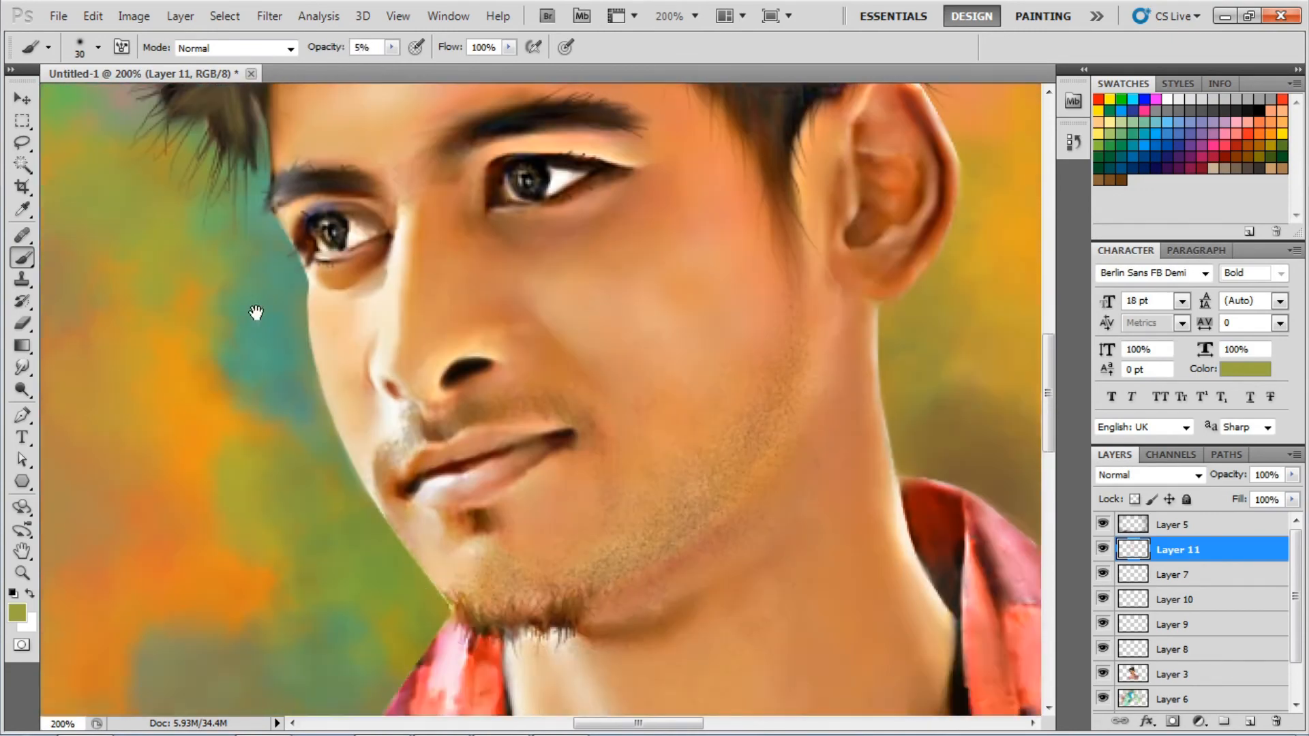
# Sample the background colour beside the face and brush it faintly over the adjoining skin at 5% opacity.
pyautogui.moveTo(256, 313); pyautogui.dragTo(557, 341)
pyautogui.keyDown('alt'); pyautogui.click(485, 437); pyautogui.keyUp('alt')
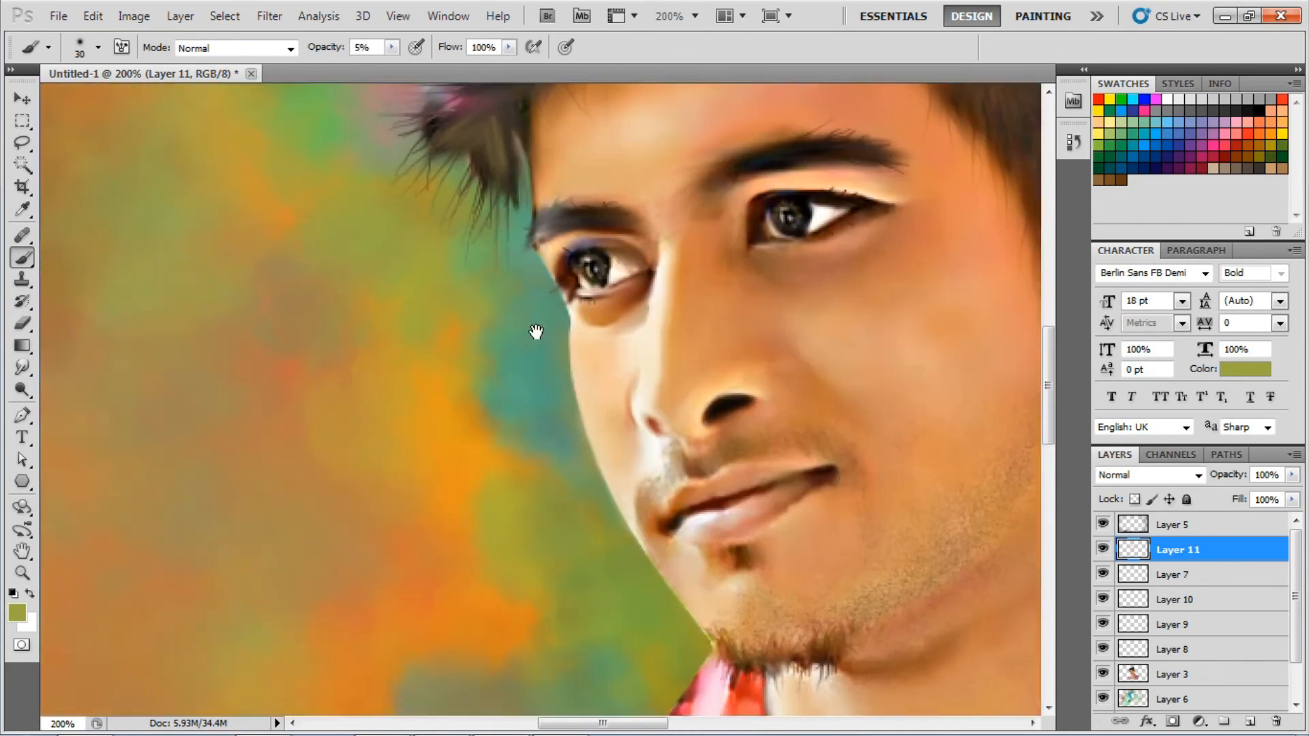
pyautogui.moveTo(595, 117); pyautogui.dragTo(424, 324)
pyautogui.moveTo(558, 359); pyautogui.dragTo(532, 313)
pyautogui.moveTo(584, 251); pyautogui.dragTo(688, 234)
pyautogui.moveTo(505, 368); pyautogui.dragTo(510, 325)
pyautogui.moveTo(510, 326); pyautogui.dragTo(470, 298)
# Sample peach skin and a deeper orange, and tint the under-eye area and lower face, raising the brush opacity to 7%.
pyautogui.keyDown('alt'); pyautogui.click(451, 440); pyautogui.keyUp('alt')
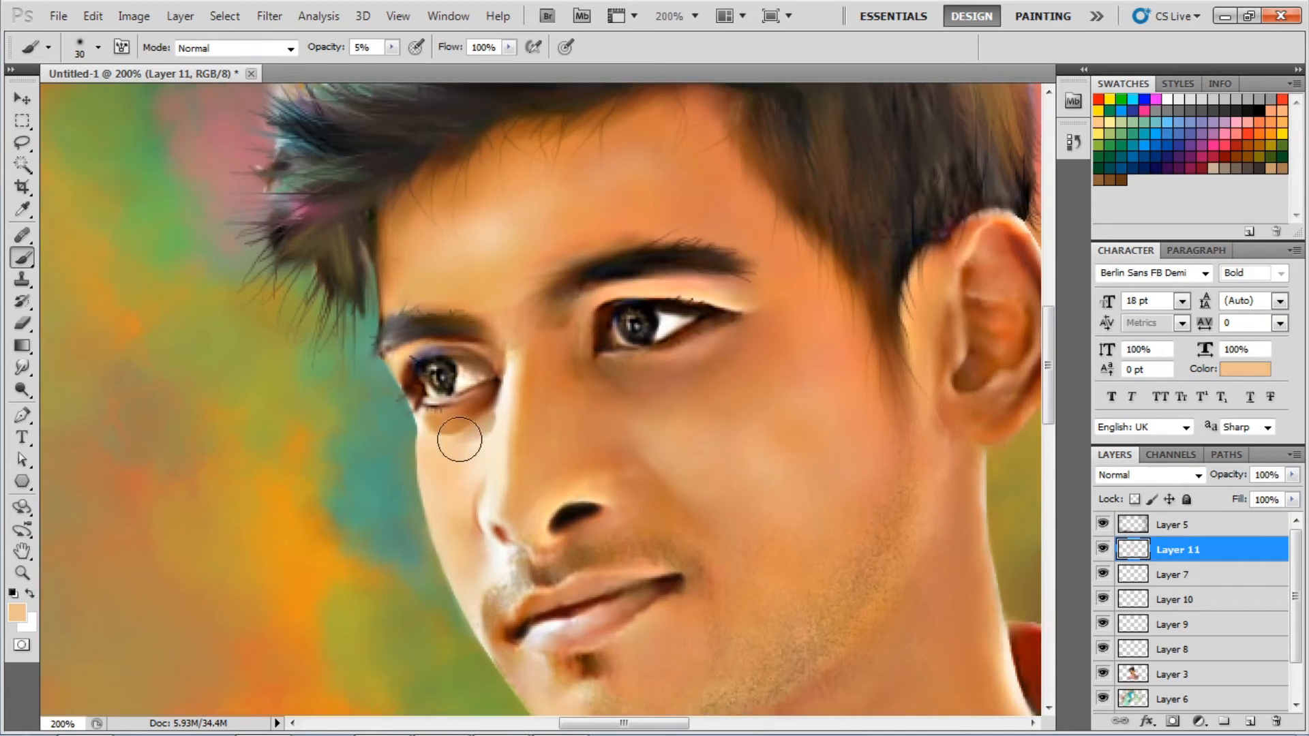
pyautogui.moveTo(452, 450); pyautogui.dragTo(491, 342)
pyautogui.keyDown('alt'); pyautogui.click(546, 584); pyautogui.keyUp('alt')
pyautogui.moveTo(546, 584)
pyautogui.mouseDown()
pyautogui.moveTo(566, 321)
pyautogui.moveTo(540, 208)
pyautogui.mouseUp()
pyautogui.moveTo(375, 49); pyautogui.dragTo(352, 49)
pyautogui.write('7')
pyautogui.press('Return')
pyautogui.moveTo(571, 436); pyautogui.dragTo(583, 510)
pyautogui.moveTo(721, 367); pyautogui.dragTo(658, 520)
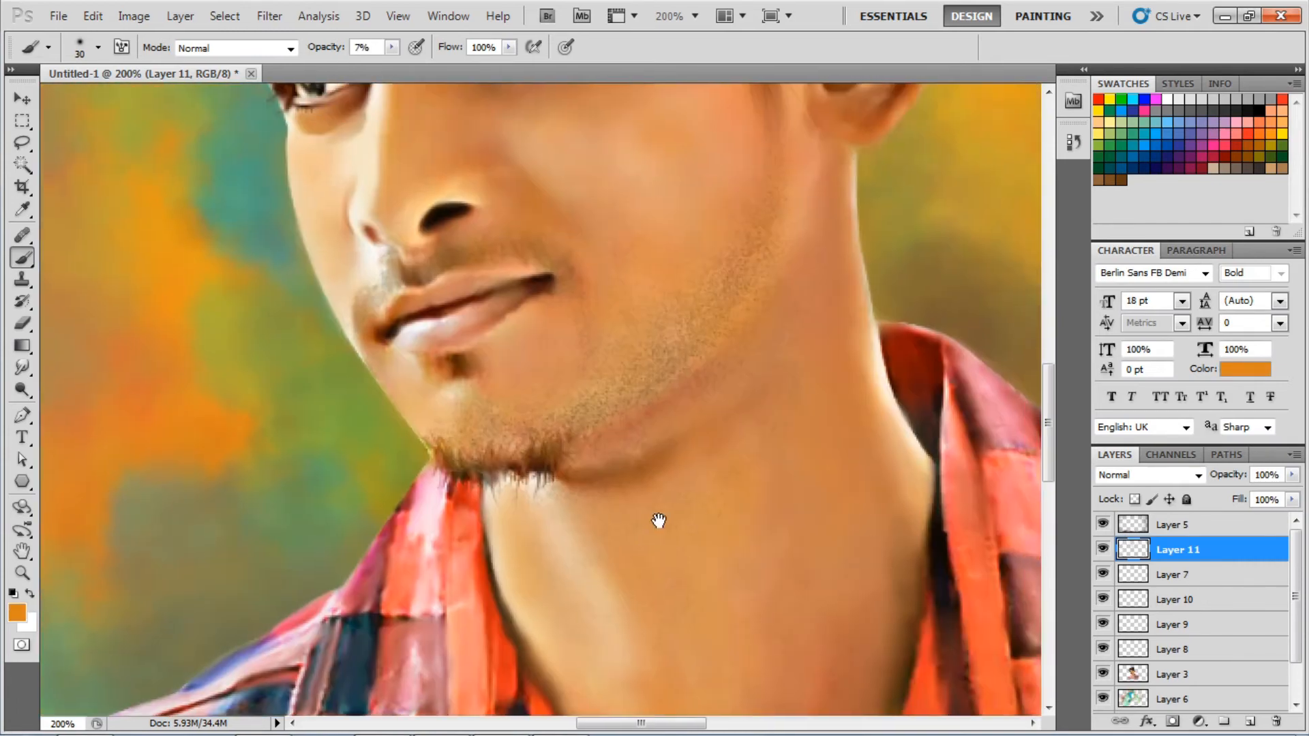
# Sample a muted orange as the skin tint colour and check the face and neck against the whole portrait.
pyautogui.moveTo(408, 376); pyautogui.dragTo(578, 575)
pyautogui.keyDown('alt'); pyautogui.click(738, 479); pyautogui.keyUp('alt')
pyautogui.hotkey('ctrl', '-')
pyautogui.hotkey('ctrl', '-')
pyautogui.hotkey('ctrl', '-')
pyautogui.hotkey('ctrl', '+')
pyautogui.hotkey('ctrl', '+')
pyautogui.hotkey('ctrl', '+')
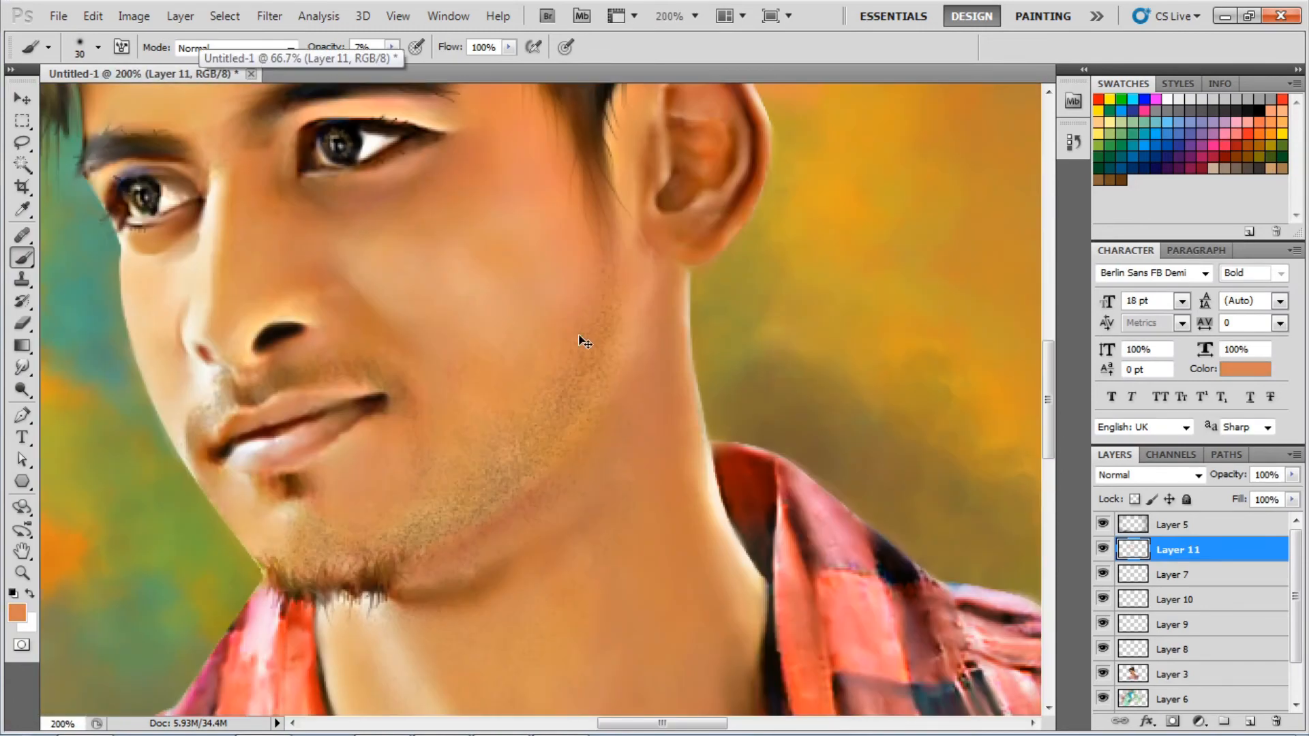
pyautogui.moveTo(579, 335); pyautogui.dragTo(648, 462)
# Add a new empty layer above Layer 11 and review the whole composition.
pyautogui.click(1250, 722)
pyautogui.hotkey('ctrl', '-')
pyautogui.hotkey('ctrl', '-')
pyautogui.hotkey('ctrl', '-')
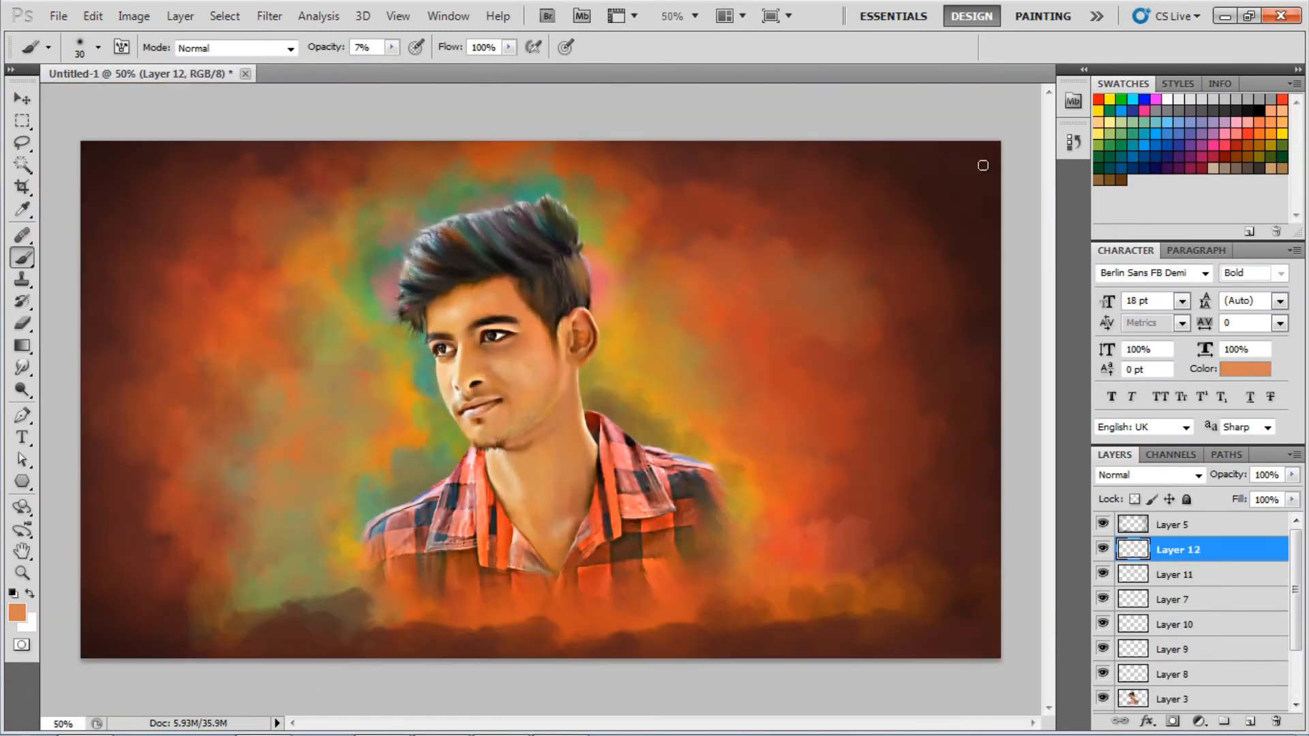
pyautogui.hotkey('ctrl', '+')
pyautogui.hotkey('ctrl', '+')
pyautogui.hotkey('ctrl', '+')
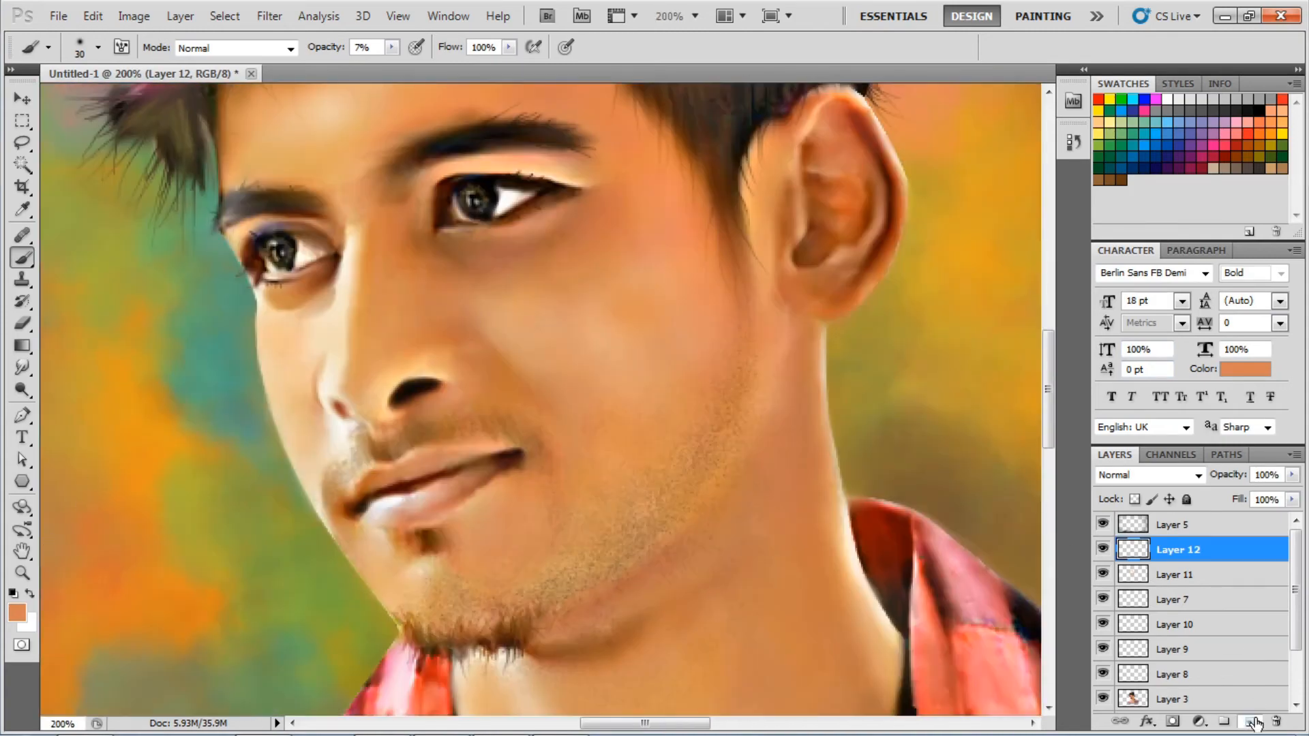
# Add another layer above Layer 12 and brush soft white highlights on the forehead and cheek with a 30 px brush at 6% opacity.
pyautogui.click(1250, 721)
pyautogui.click(33, 593)
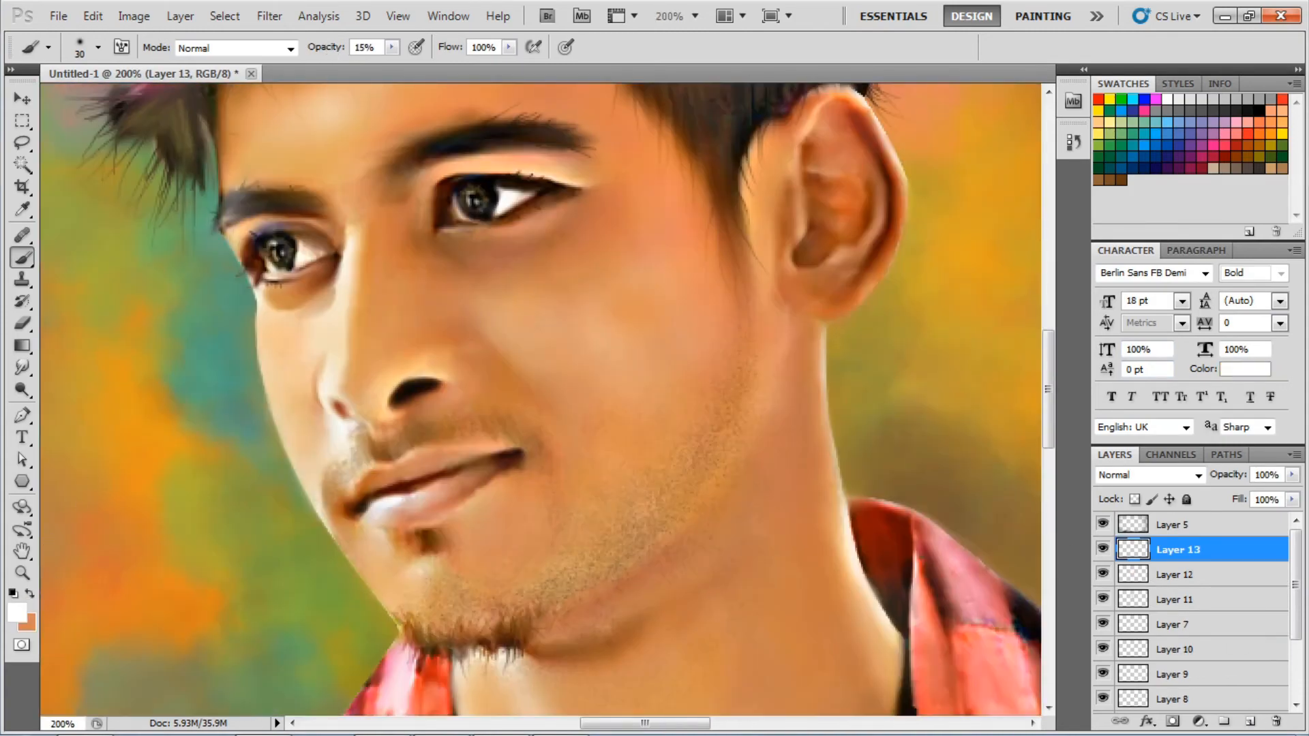
pyautogui.scroll(3, 438, 263)
pyautogui.press('0')
pyautogui.press('6')
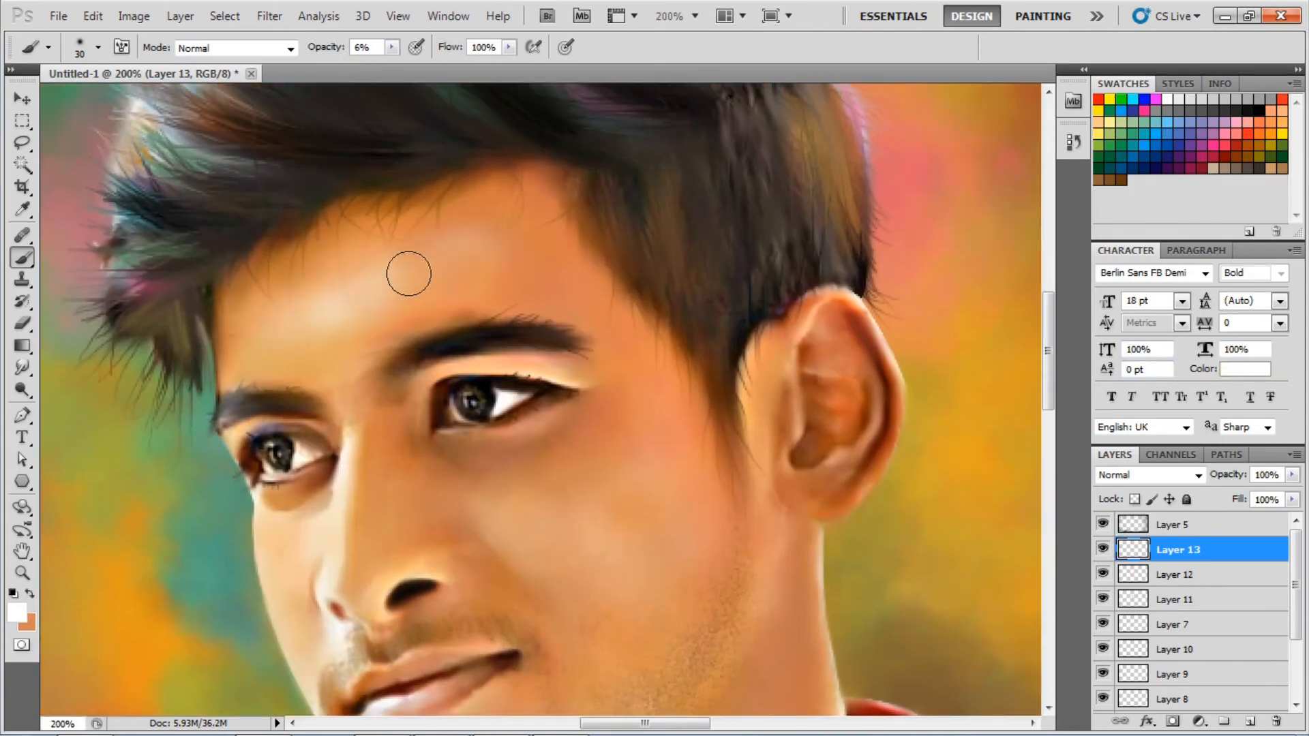
pyautogui.scroll(-2, 525, 279)
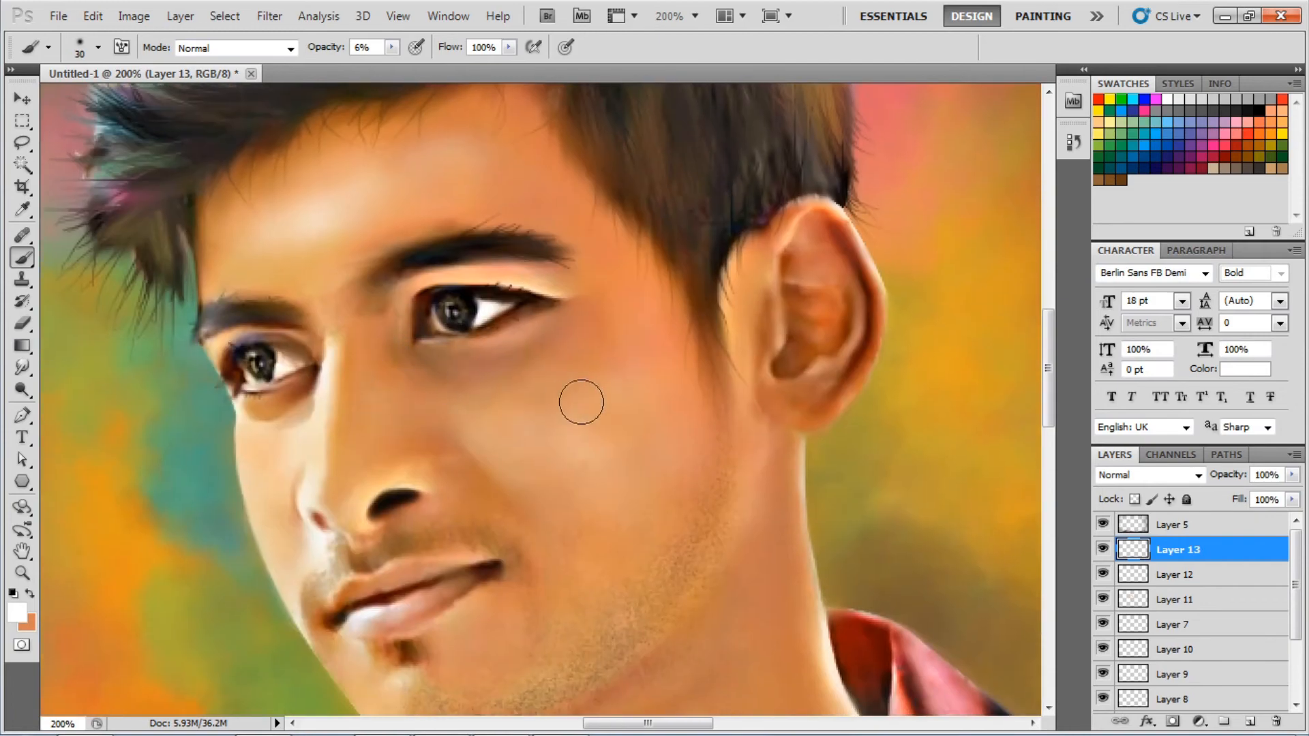
pyautogui.scroll(-3, 541, 438)
# Extend the soft white highlights at 6% opacity down the neck and strengthen the highlight on the cheek.
pyautogui.hotkey('ctrl', '-')
pyautogui.hotkey('ctrl', '-')
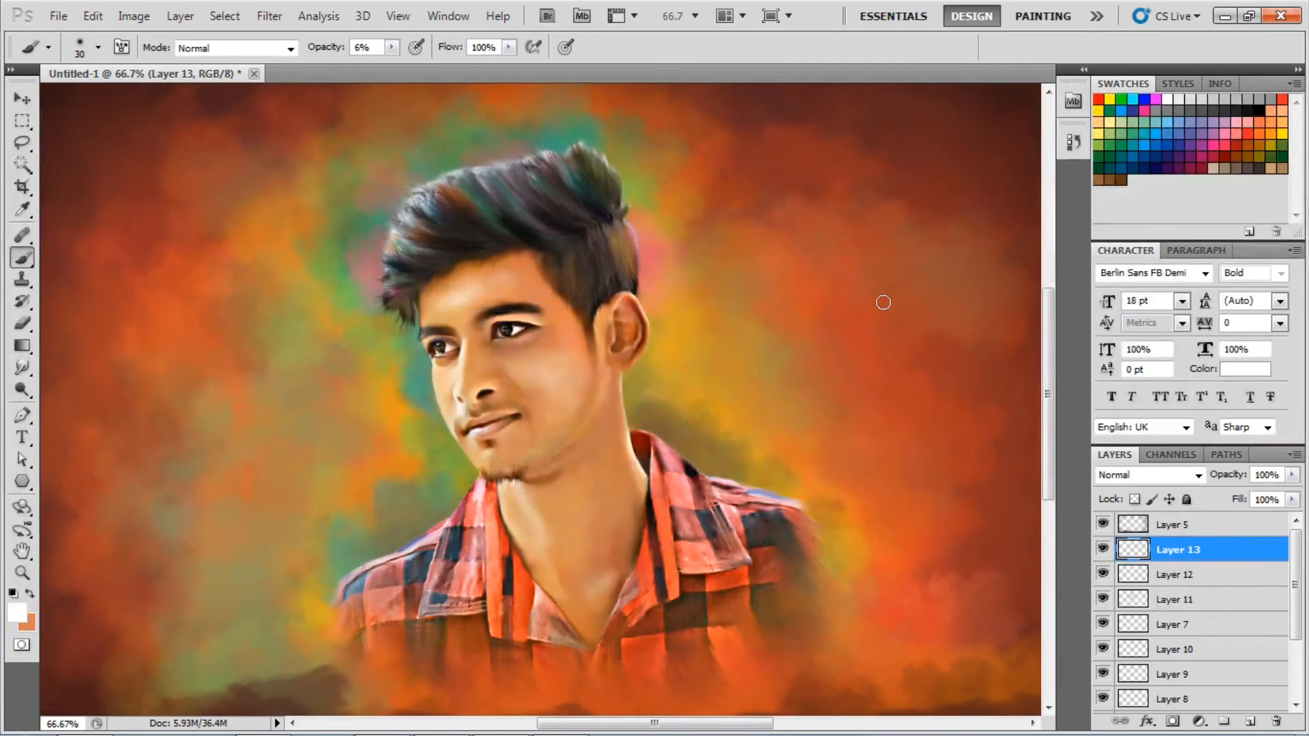
pyautogui.hotkey('ctrl', '+')
pyautogui.hotkey('ctrl', '+')
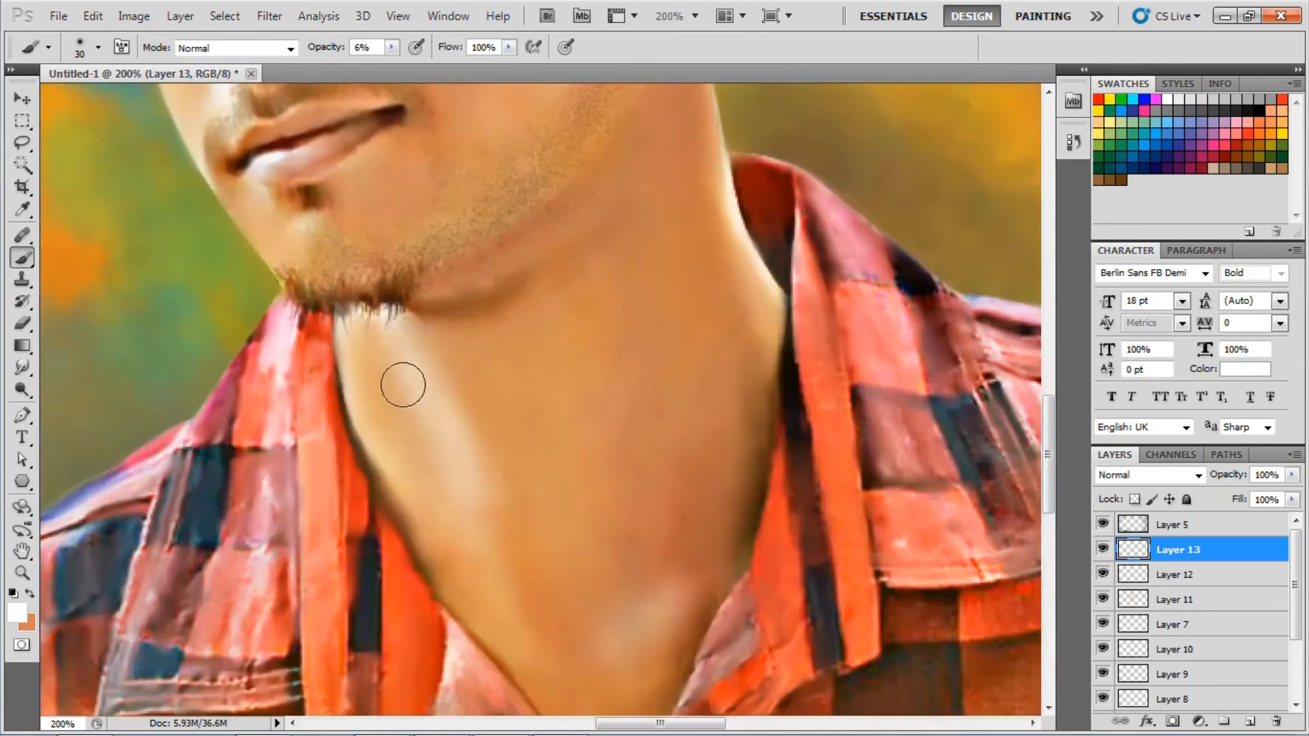
pyautogui.moveTo(403, 379); pyautogui.dragTo(541, 637)
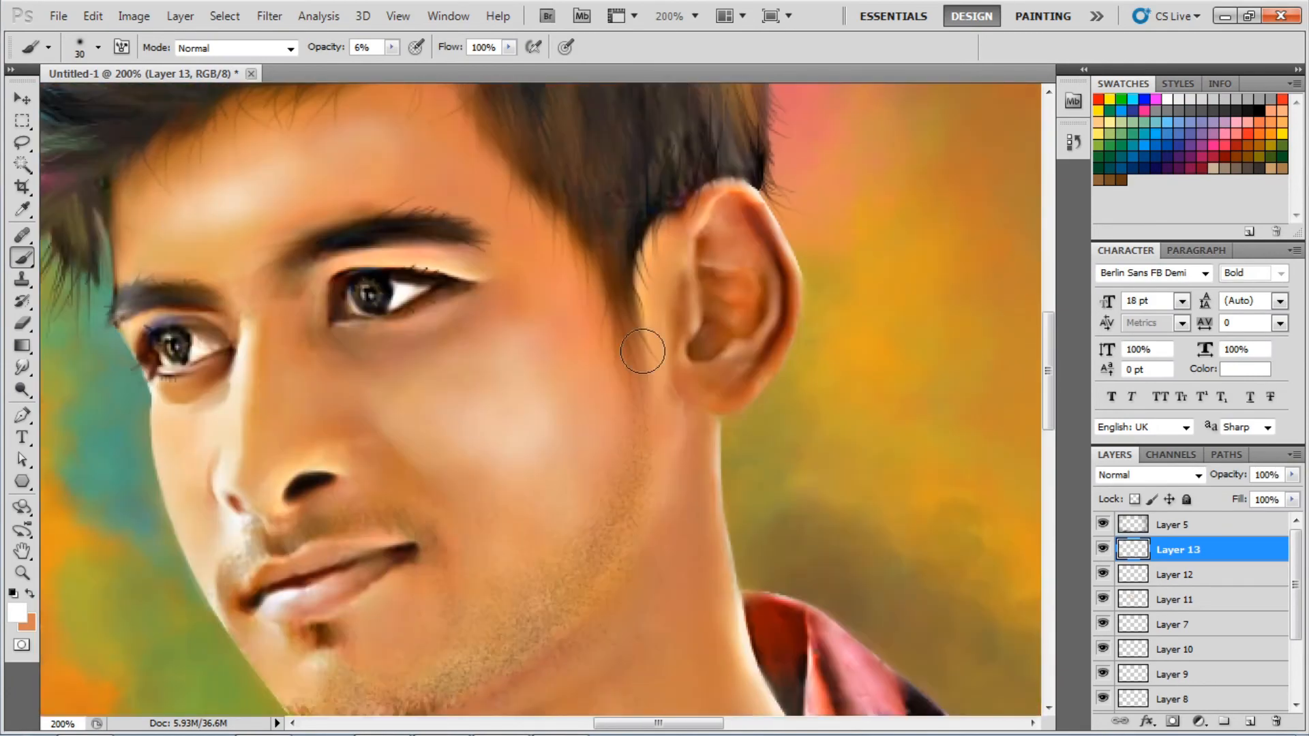
# Tint the cheek on Layer 12 with sampled salmon pink at 6% opacity, and set Layer 13's opacity to 92%.
pyautogui.hotkey('alt', '[')
pyautogui.keyDown('alt'); pyautogui.click(846, 162); pyautogui.keyUp('alt')
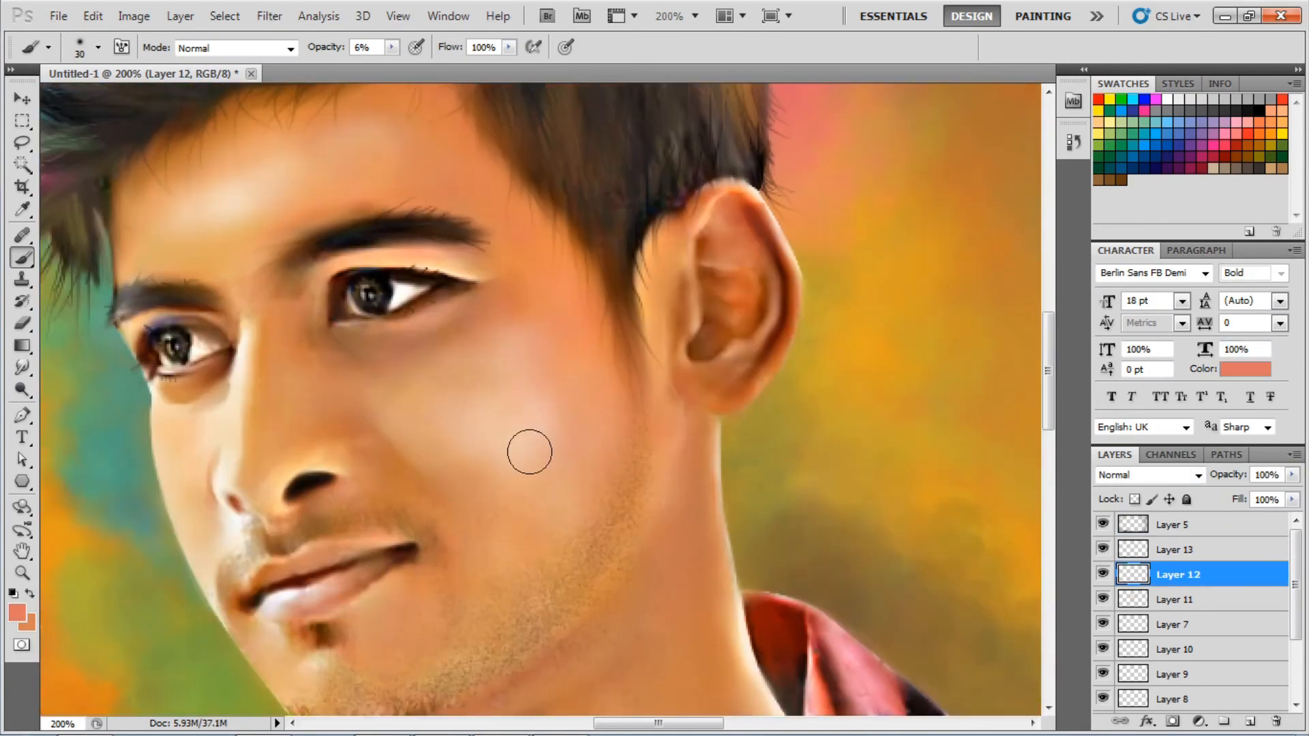
pyautogui.hotkey('ctrl', '0')
pyautogui.hotkey('ctrl', '1')
pyautogui.hotkey('alt', ']')
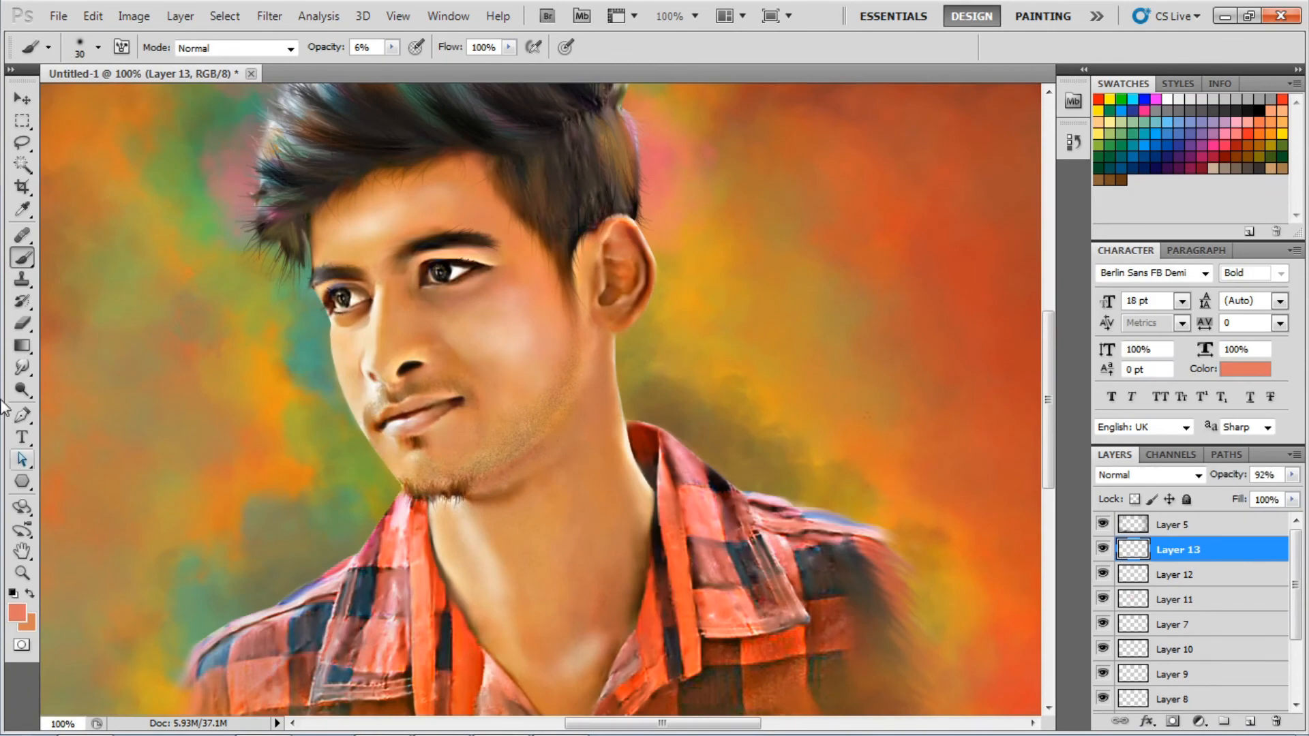
# Blend the white cheek highlight on Layer 13 with a 35 px Smudge brush at 67% and 60% strength.
pyautogui.press('e')
pyautogui.hotkey('ctrl', '0')
pyautogui.hotkey('ctrl', '+')
pyautogui.hotkey('ctrl', '+')
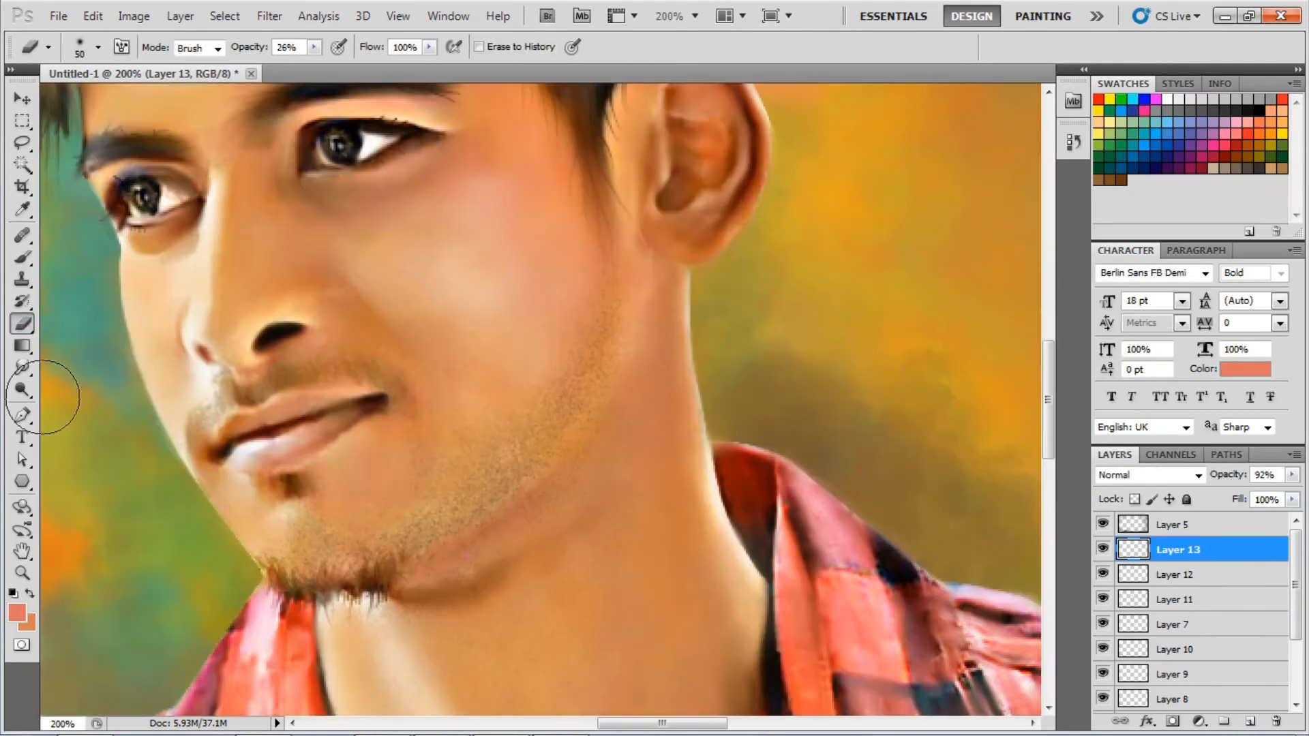
pyautogui.press('r')
pyautogui.click(99, 46)
pyautogui.press('Escape')
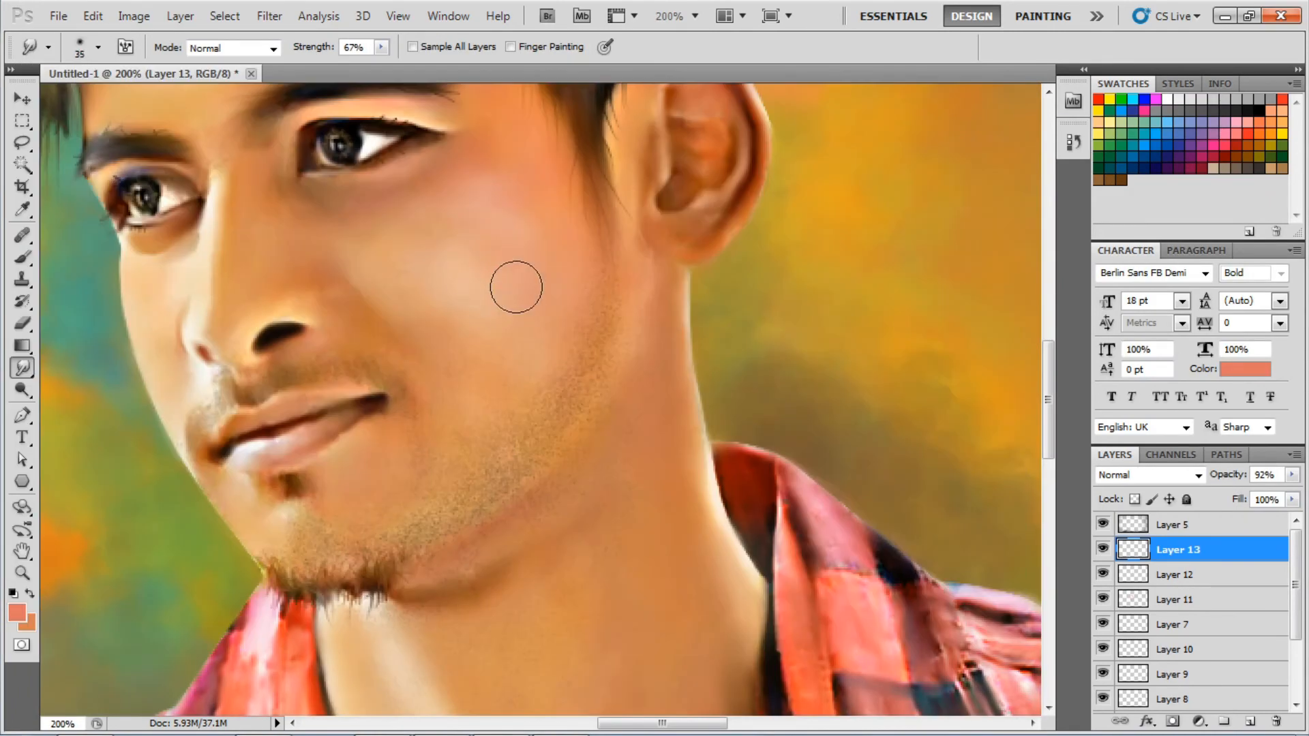
pyautogui.moveTo(491, 212)
pyautogui.mouseDown()
pyautogui.moveTo(540, 213)
pyautogui.moveTo(521, 159)
pyautogui.mouseUp()
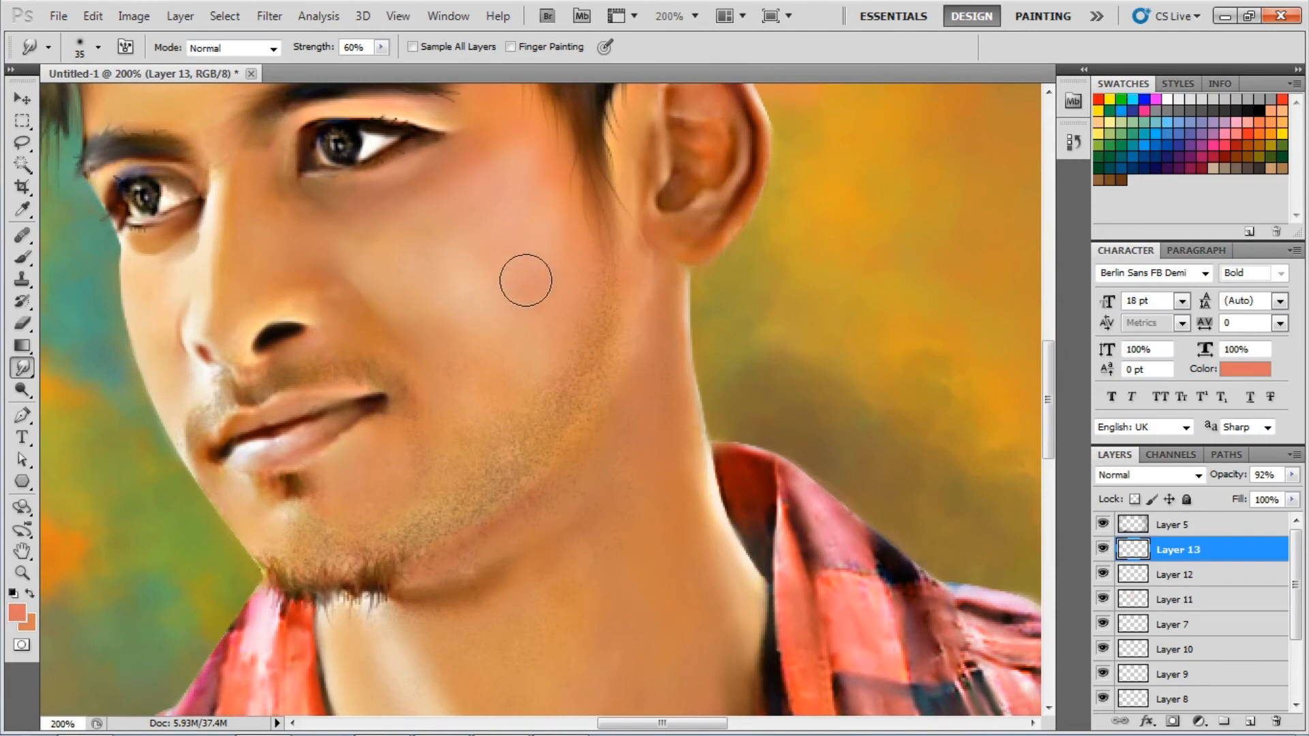
# Tint the temple and outer cheek on Layer 12 with a brightened orange sampled from the background, using a 30 px brush at 6% opacity.
pyautogui.hotkey('alt', '[')
pyautogui.press('b')
pyautogui.moveTo(539, 201); pyautogui.dragTo(495, 372)
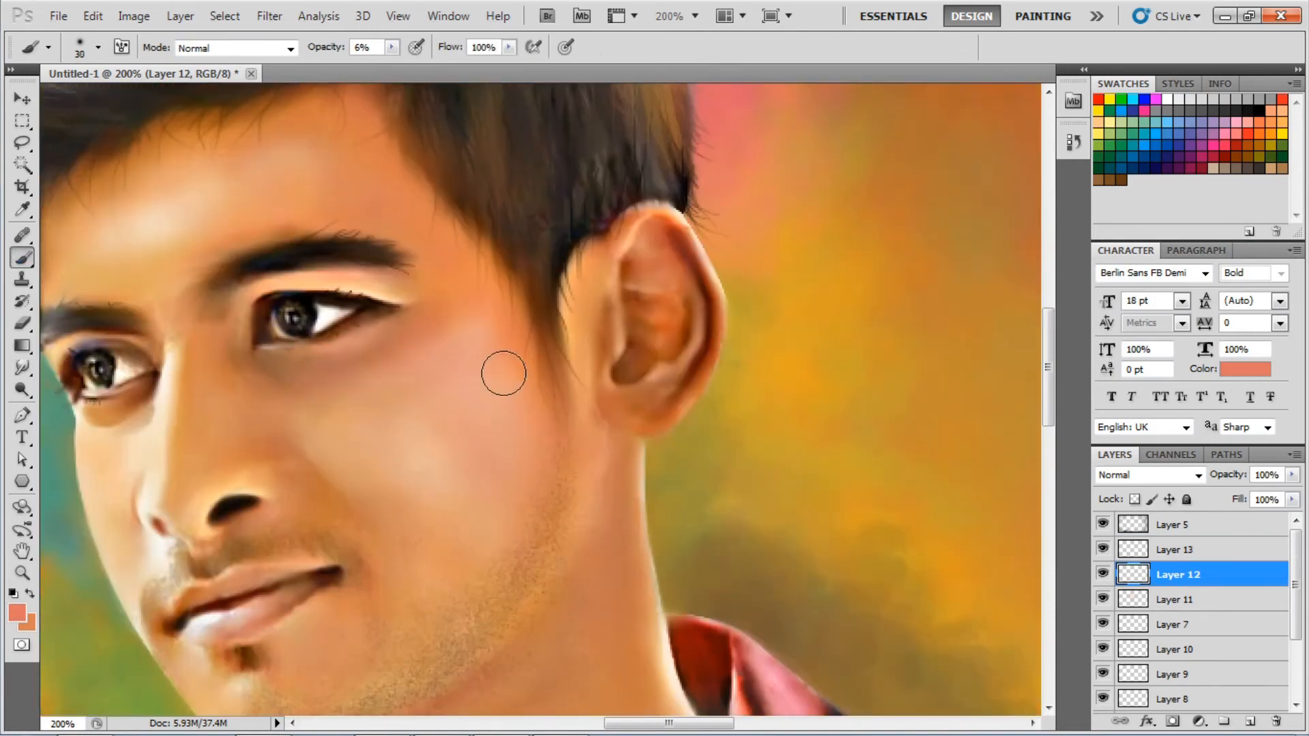
pyautogui.keyDown('alt'); pyautogui.click(815, 289); pyautogui.keyUp('alt')
pyautogui.hscroll(2, 795, 280)
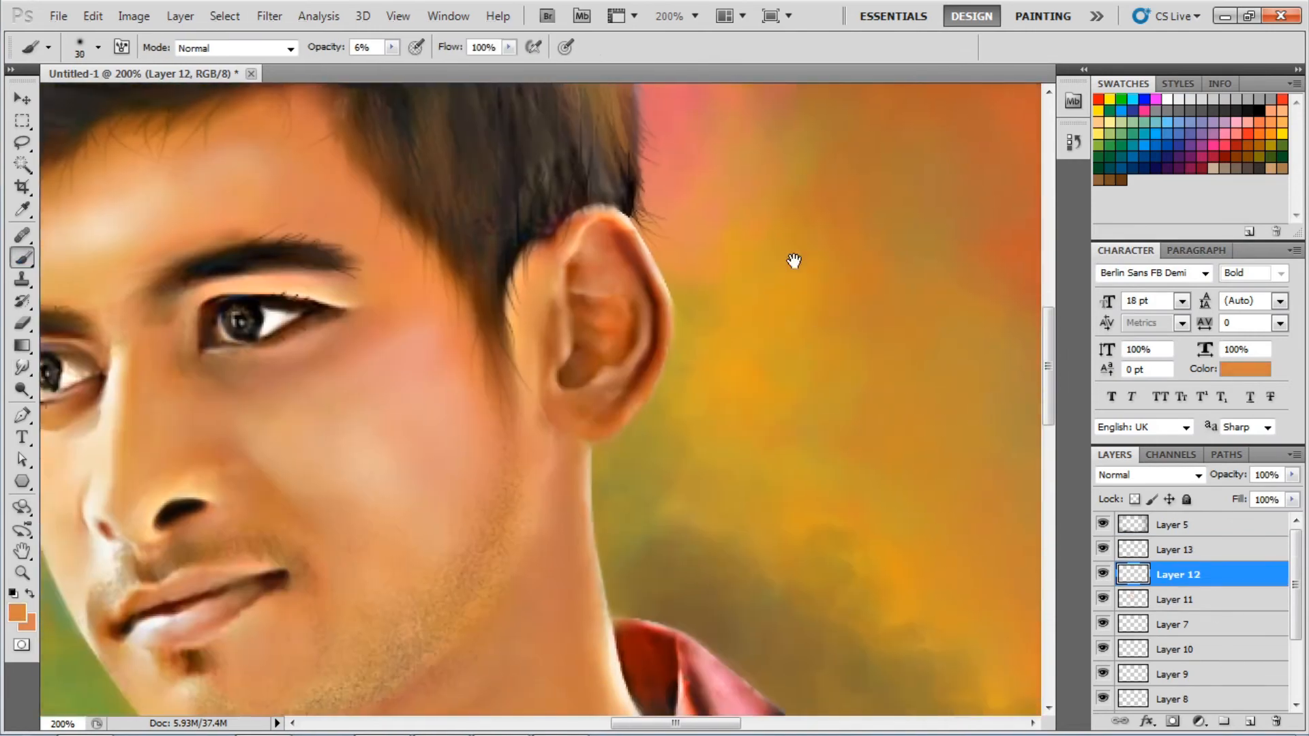
pyautogui.press('i')
pyautogui.click(17, 614)
pyautogui.write('255')
pyautogui.press('Return')
pyautogui.press('b')
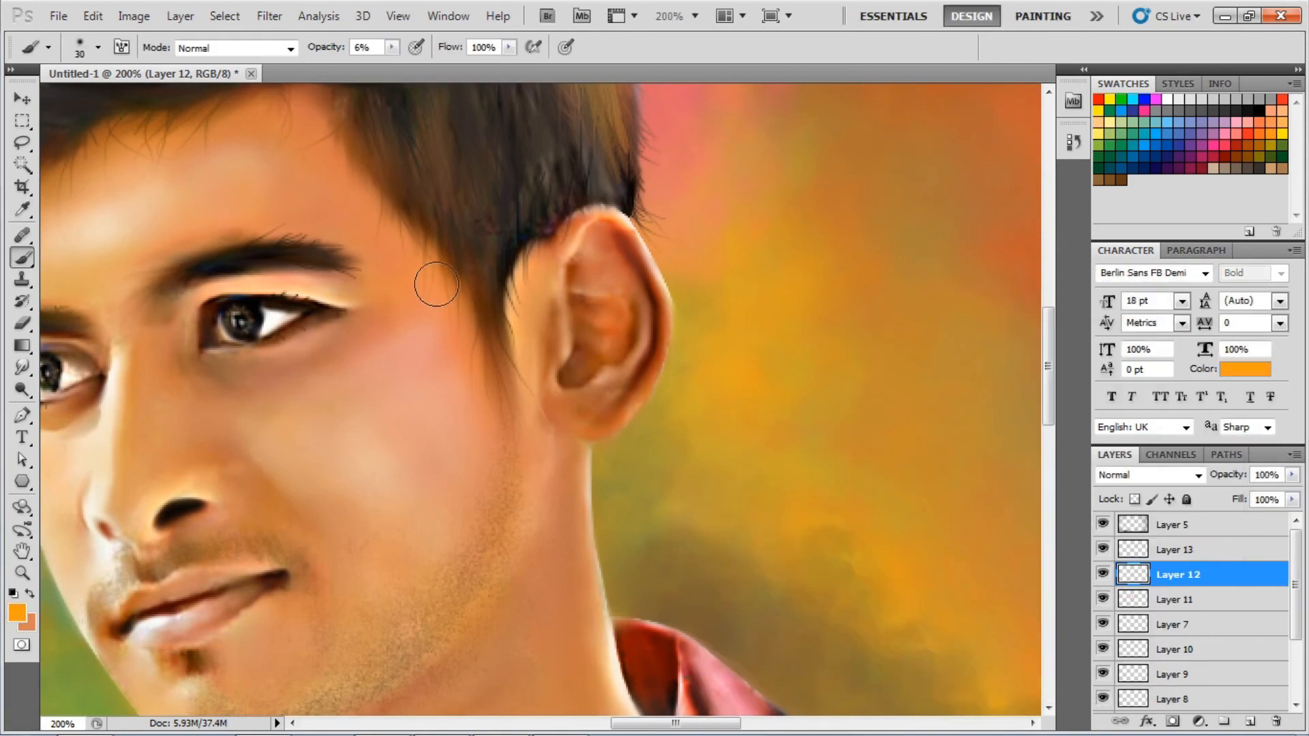
pyautogui.scroll(-3, 403, 206)
pyautogui.scroll(3, 879, 315)
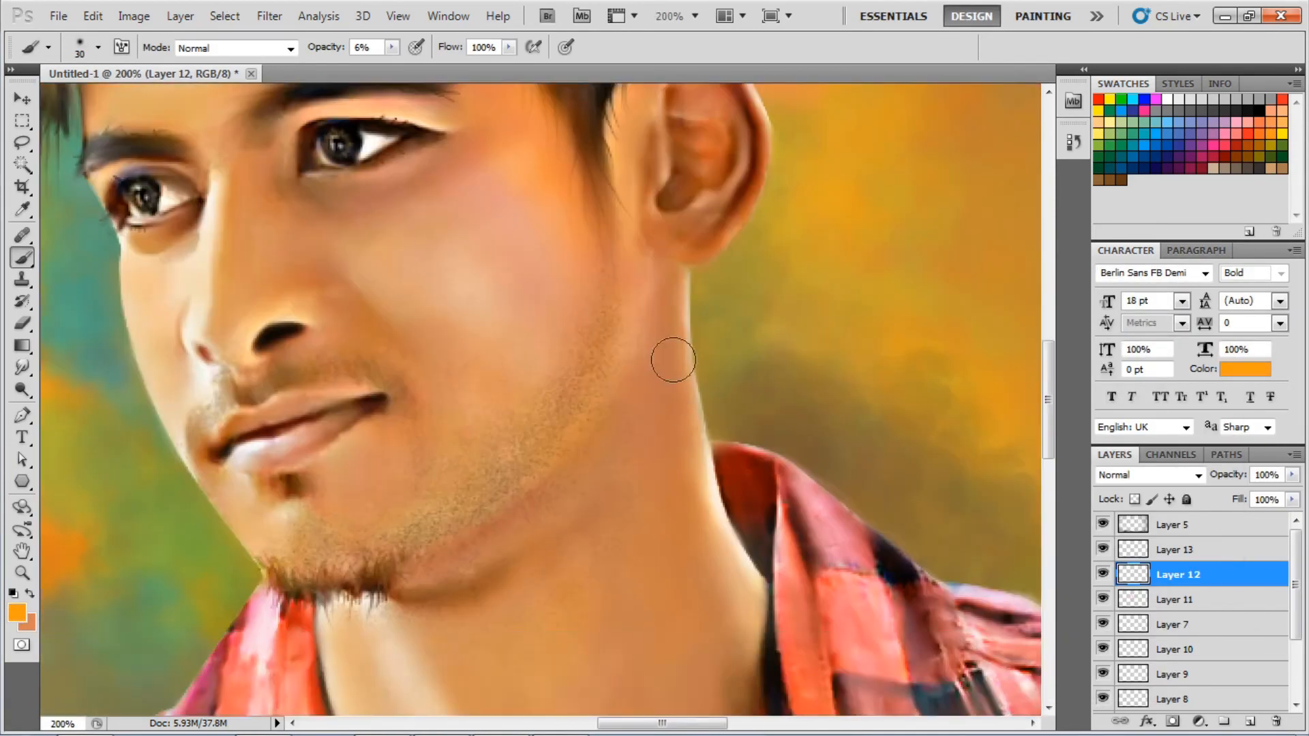
# Lower the brush opacity to 3% and glaze the cheek and jaw on Layer 12 with sampled orange skin tones.
pyautogui.scroll(-1, 669, 357)
pyautogui.moveTo(325, 48); pyautogui.dragTo(317, 52)
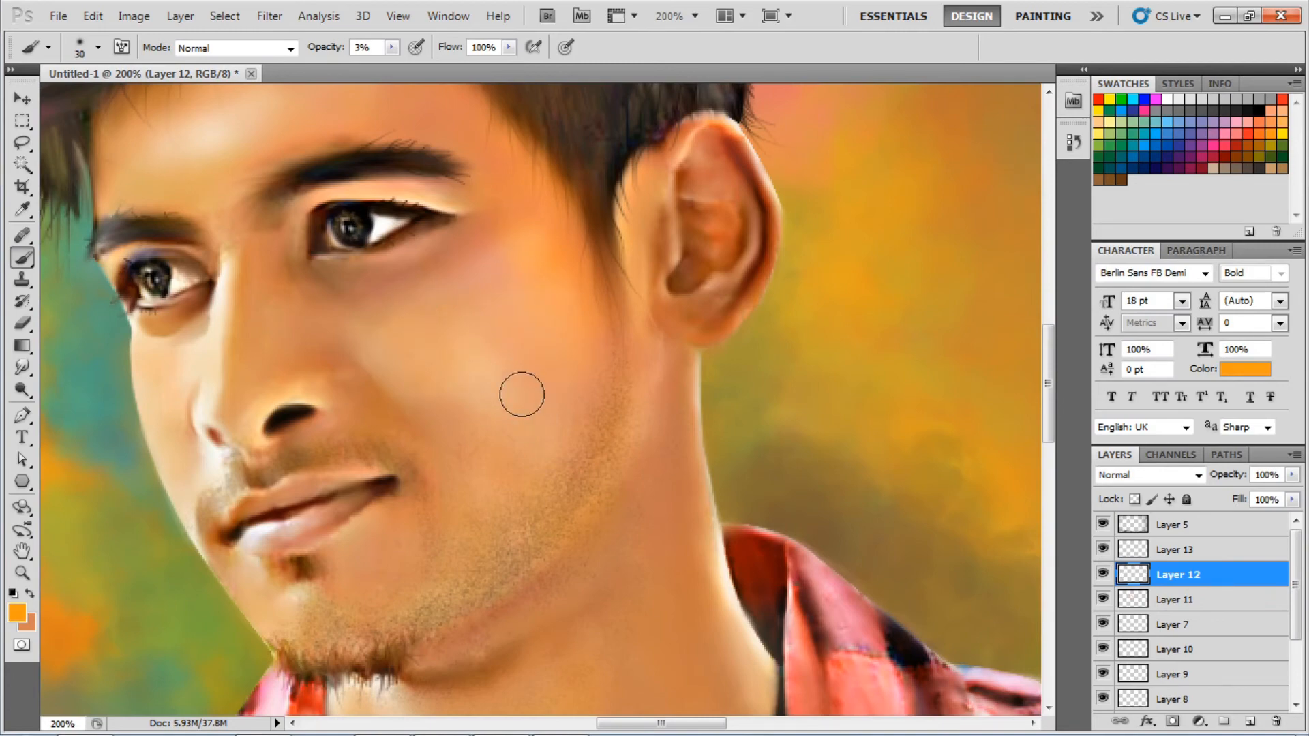
pyautogui.scroll(-4, 423, 308)
pyautogui.scroll(5, 581, 302)
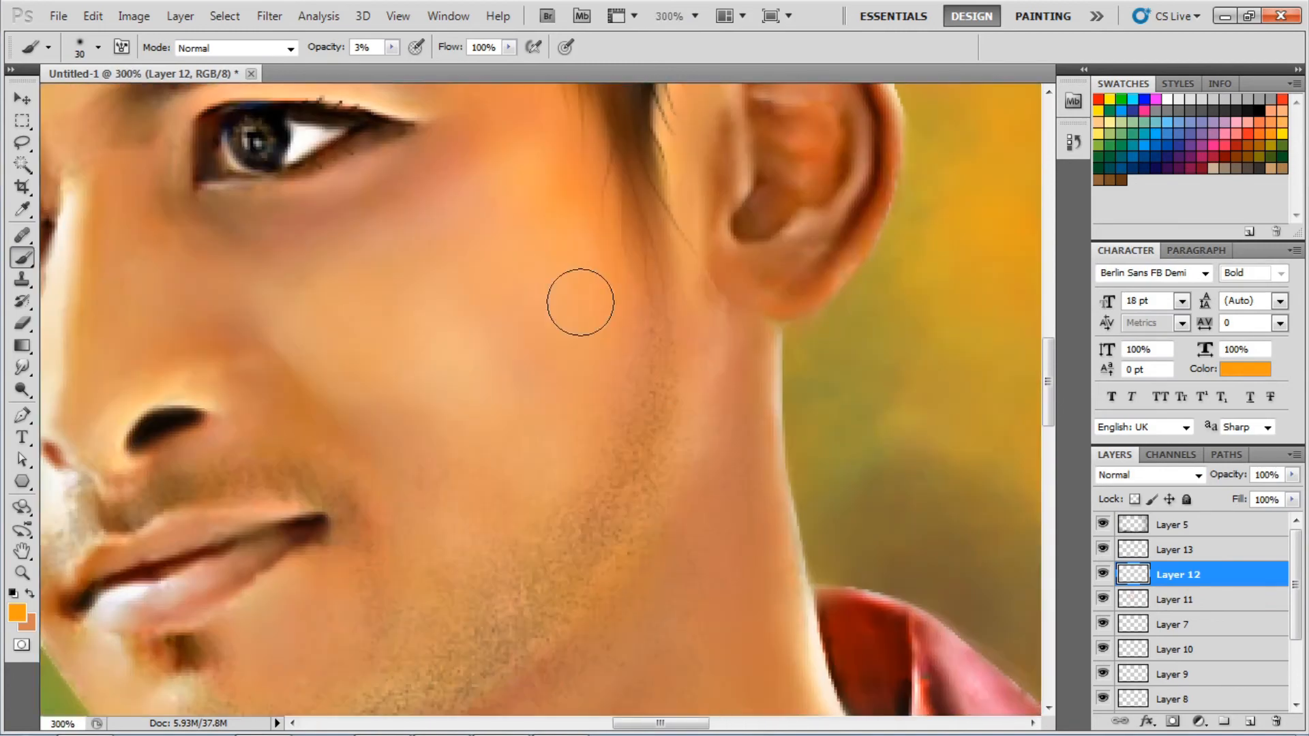
pyautogui.scroll(-4, 450, 332)
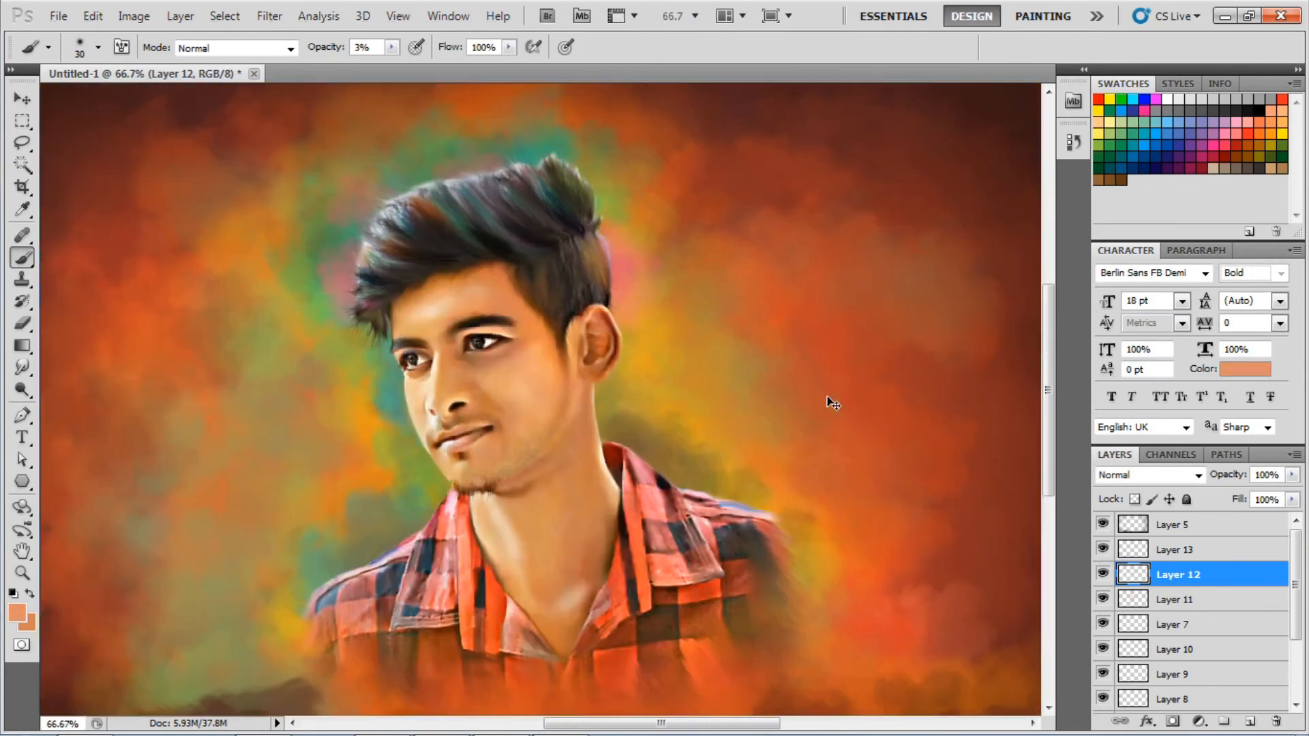
pyautogui.scroll(5, 828, 400)
pyautogui.keyDown('alt'); pyautogui.click(667, 115); pyautogui.keyUp('alt')
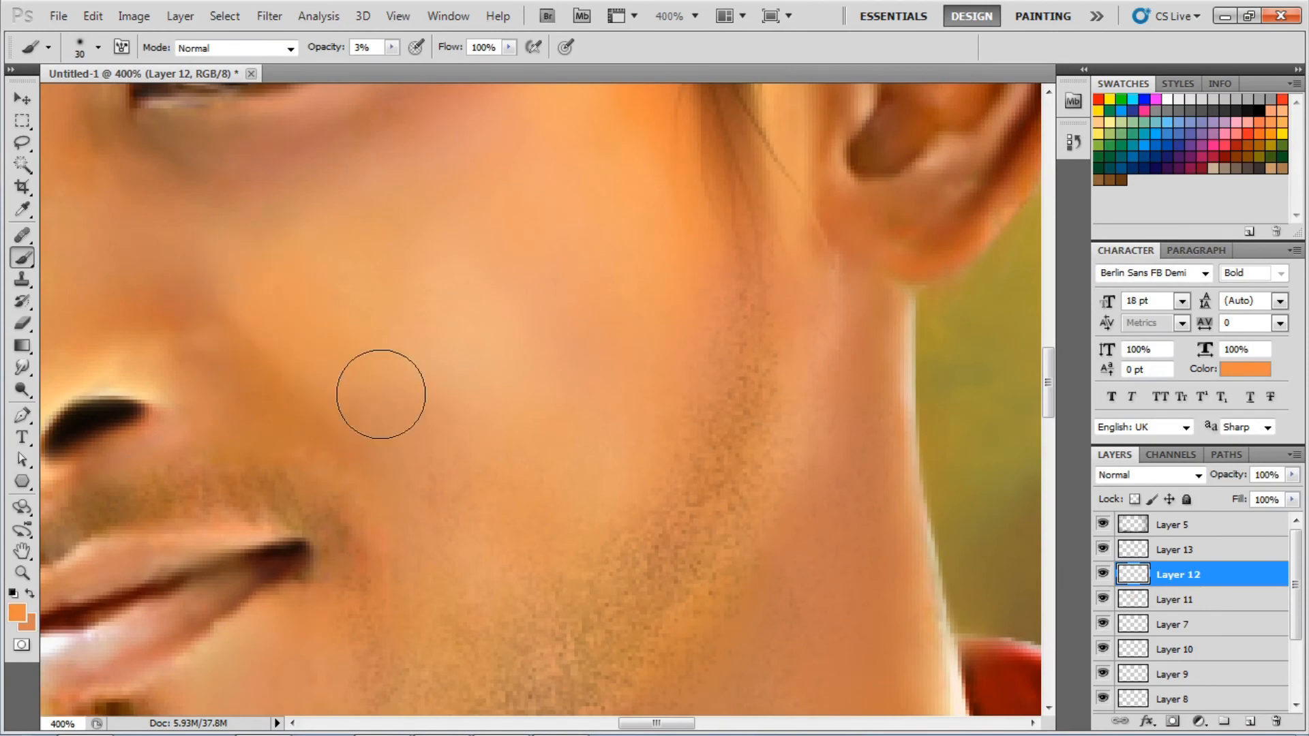
pyautogui.scroll(-4, 379, 389)
pyautogui.scroll(4, 650, 374)
# Strengthen the cheek highlight on Layer 13 with a white 30 px brush at 9% opacity.
pyautogui.click(1221, 549)
pyautogui.keyDown('alt'); pyautogui.click(486, 258); pyautogui.keyUp('alt')
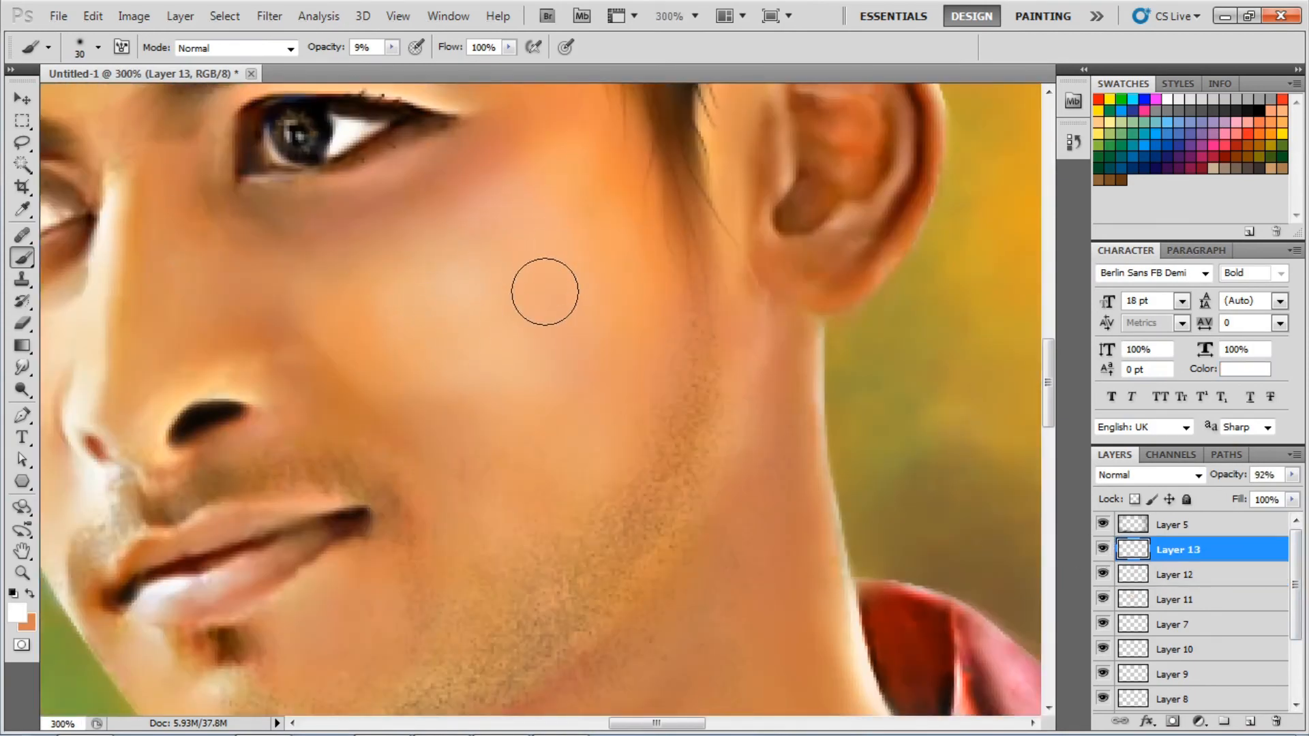
pyautogui.scroll(-5, 554, 371)
pyautogui.scroll(4, 913, 227)
pyautogui.hotkey('ctrl', '+')
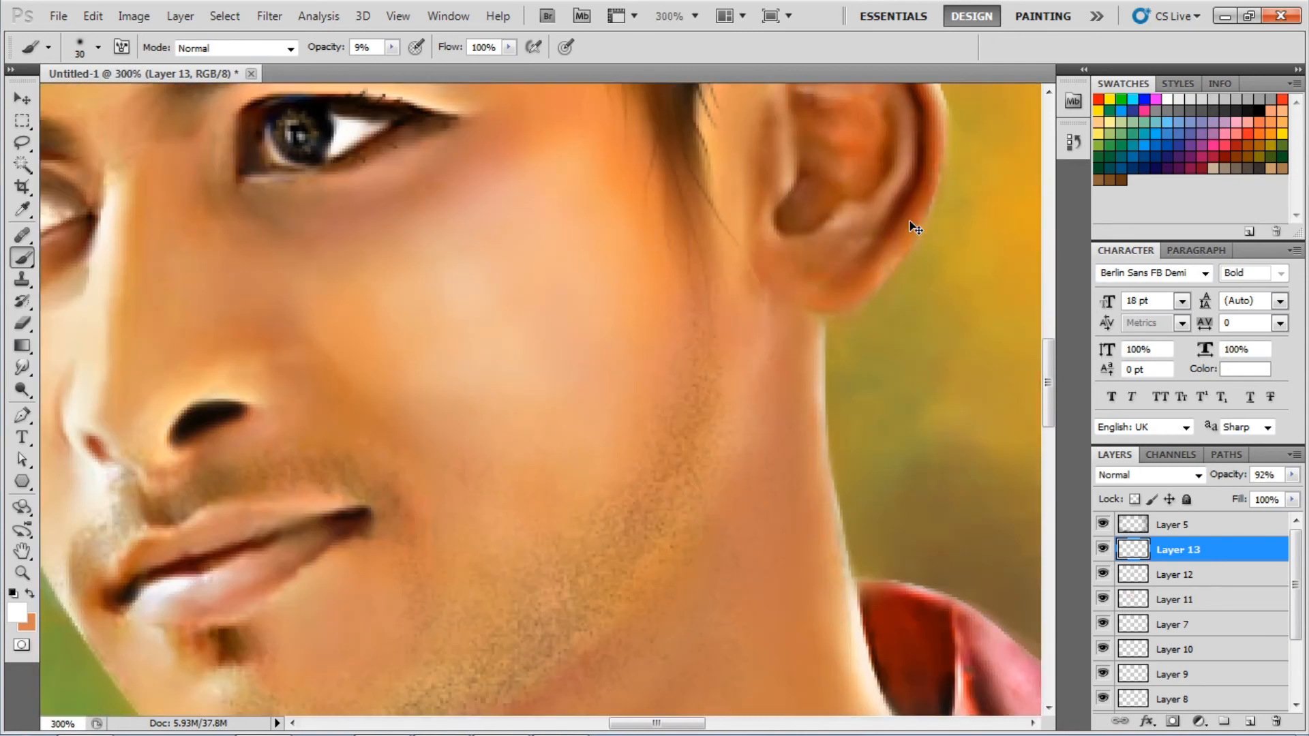
# Check Layer 11's effect by toggling its visibility, and soften its cheek tint with a 50 px Eraser at 26% opacity.
pyautogui.click(1103, 600)
pyautogui.click(1103, 600)
pyautogui.click(1174, 575)
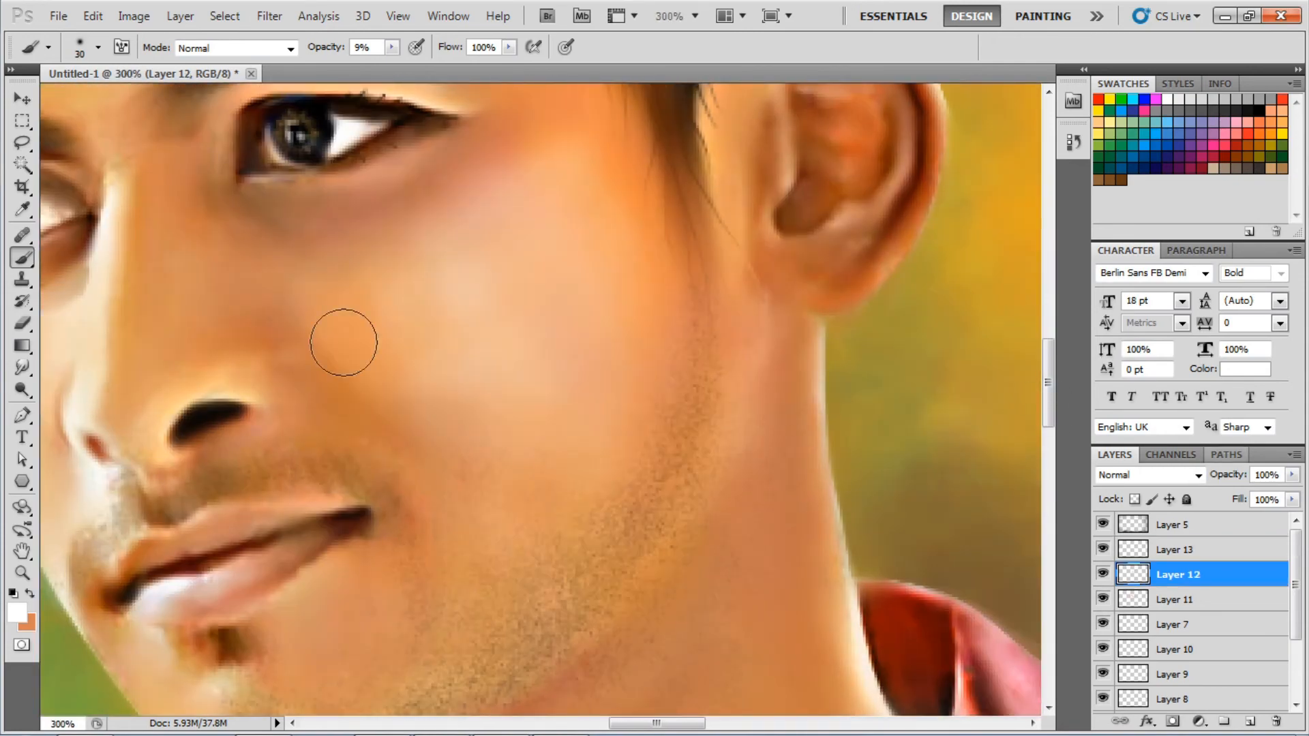
pyautogui.press('e')
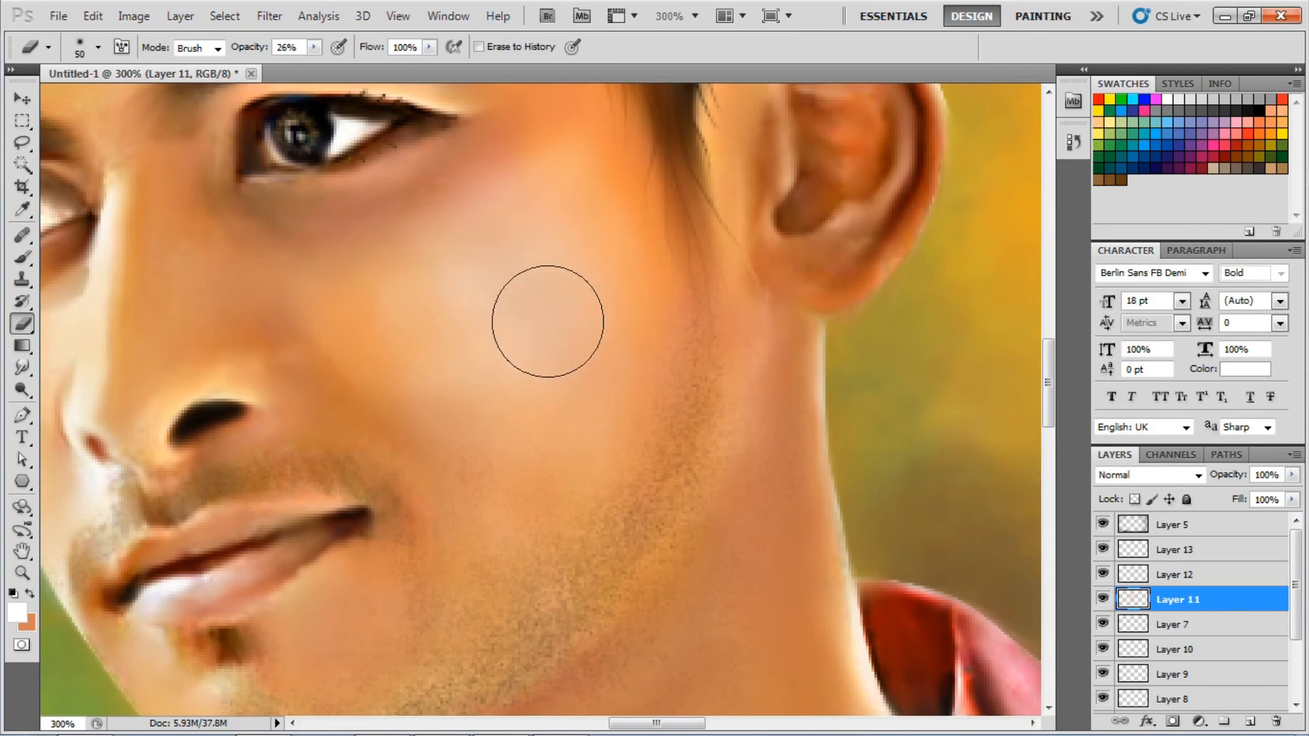
# With the portrait's outline selected, add a new layer and paint brightened background teal along the shoulder below the chin at 100% opacity.
pyautogui.scroll(-3, 1032, 380)
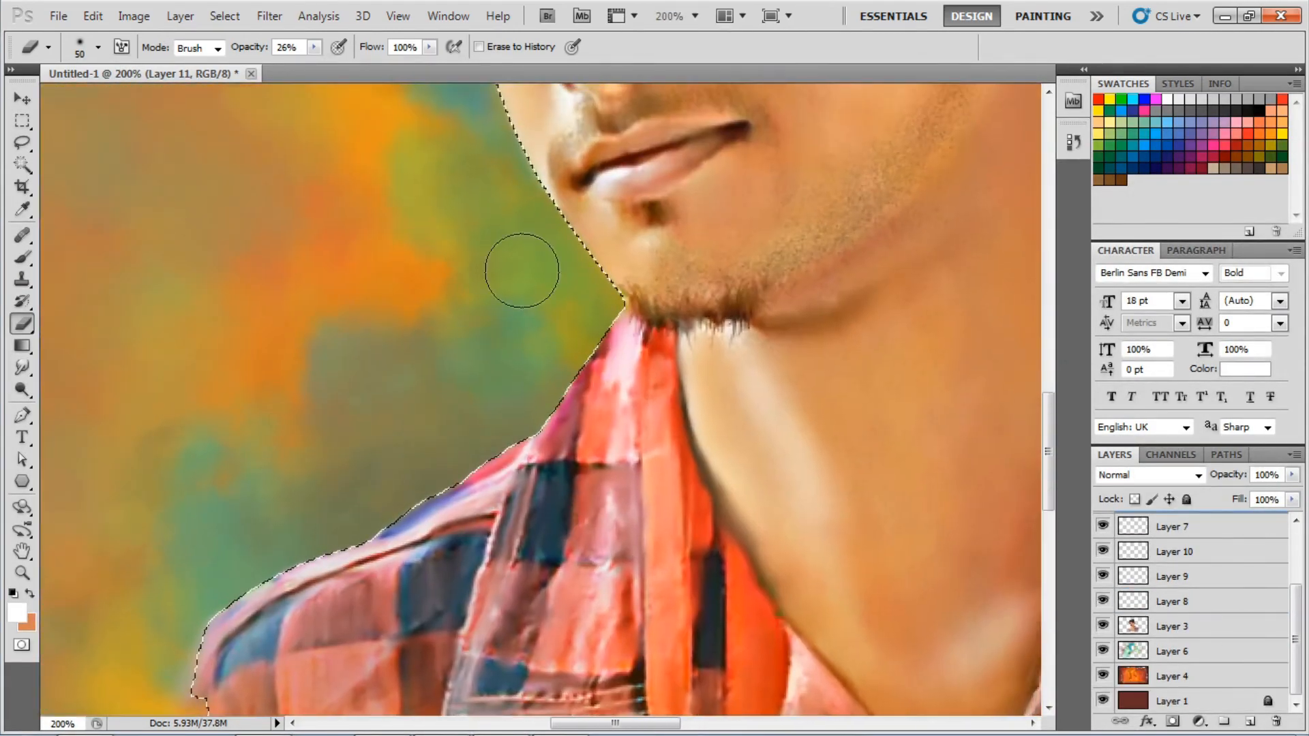
pyautogui.press('b')
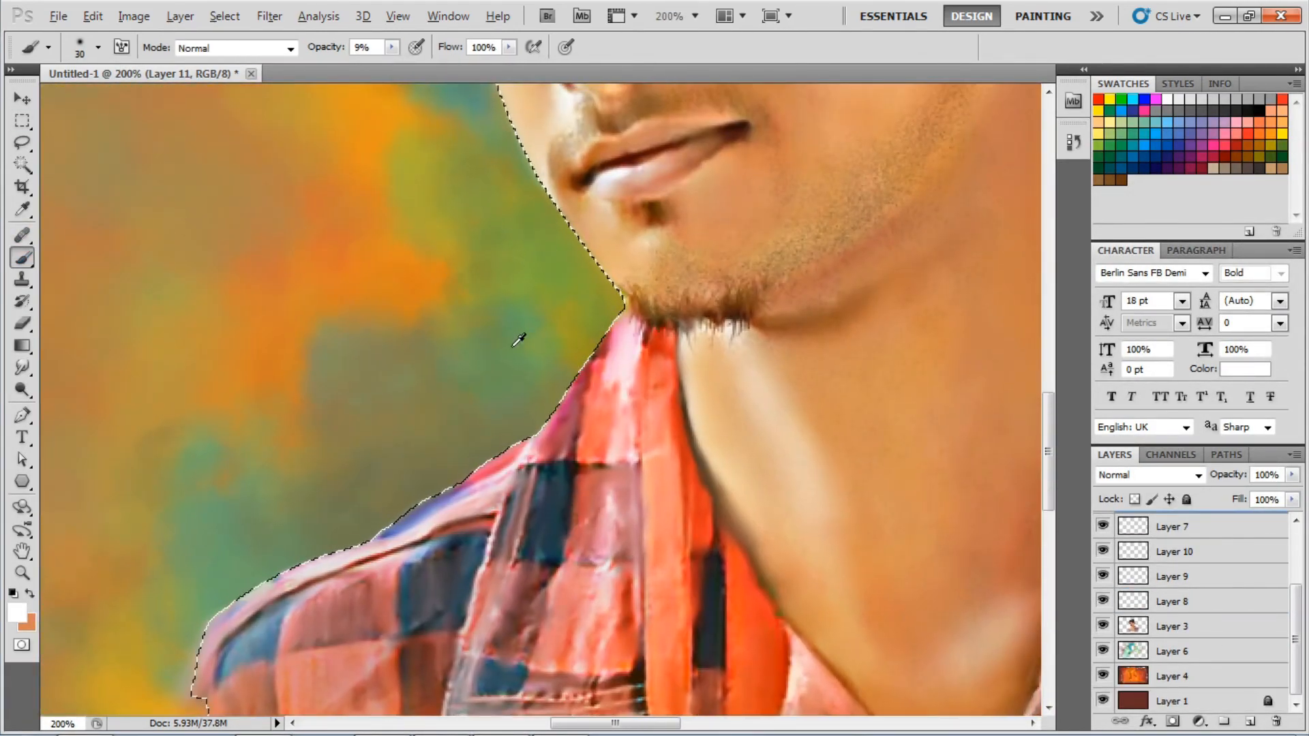
pyautogui.press('i')
pyautogui.click(521, 313)
pyautogui.click(17, 612)
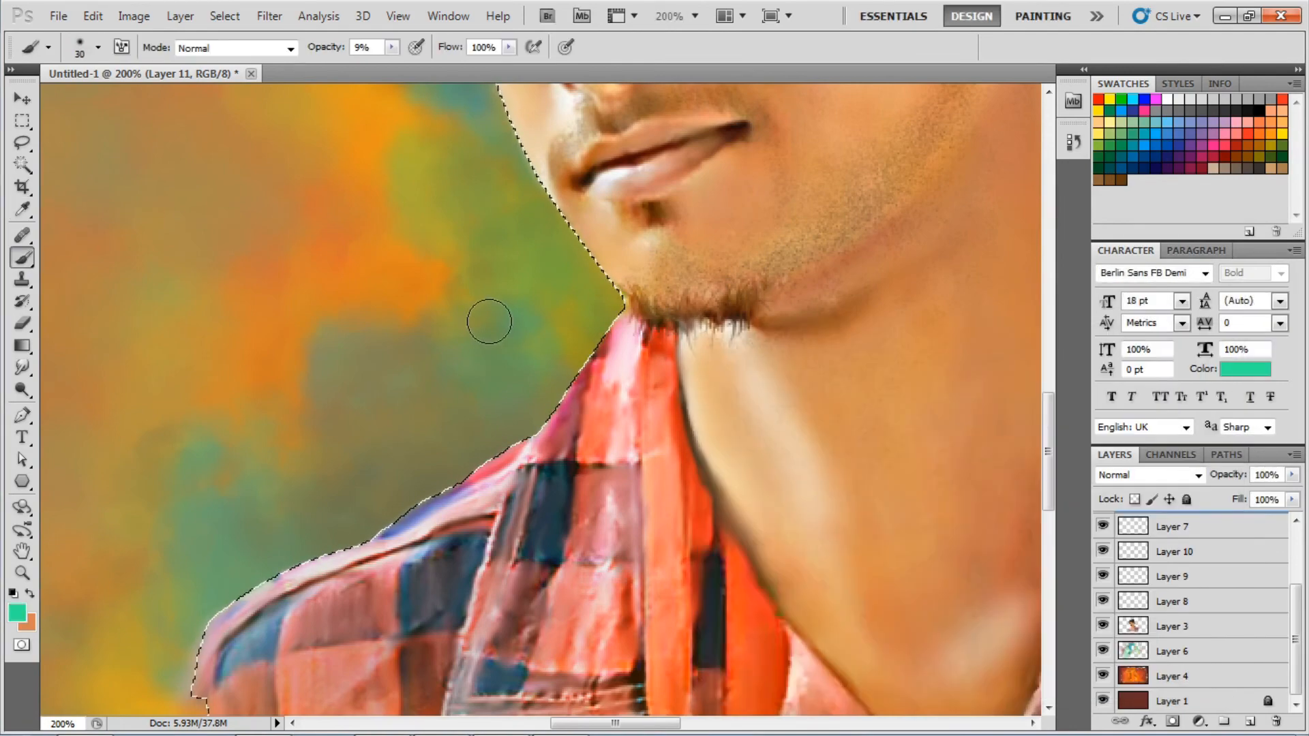
pyautogui.scroll(-3, 482, 316)
pyautogui.hotkey('ctrl', 'shift', 'alt', 'n')
pyautogui.press('0')
pyautogui.press(']')
pyautogui.moveTo(512, 379)
pyautogui.mouseDown()
pyautogui.moveTo(421, 434)
pyautogui.moveTo(382, 493)
pyautogui.moveTo(511, 380)
pyautogui.mouseUp()
# Sample and brighten the background orange, and paint it along the shoulder on the ear side of the shirt.
pyautogui.keyDown('alt'); pyautogui.click(901, 379); pyautogui.keyUp('alt')
pyautogui.moveTo(900, 379); pyautogui.dragTo(988, 497)
pyautogui.click(17, 612)
pyautogui.click(1158, 377)
pyautogui.moveTo(834, 307); pyautogui.dragTo(680, 497)
pyautogui.moveTo(830, 277); pyautogui.dragTo(824, 400)
# Paint sampled background colours, including pink and green, up the back of the head and the raised hair.
pyautogui.keyDown('alt'); pyautogui.click(805, 417); pyautogui.keyUp('alt')
pyautogui.moveTo(774, 443)
pyautogui.mouseDown()
pyautogui.moveTo(767, 347)
pyautogui.moveTo(756, 443)
pyautogui.mouseUp()
pyautogui.keyDown('alt'); pyautogui.click(868, 433); pyautogui.keyUp('alt')
pyautogui.moveTo(768, 347)
pyautogui.mouseDown()
pyautogui.moveTo(765, 279)
pyautogui.moveTo(716, 273)
pyautogui.mouseUp()
pyautogui.keyDown('alt'); pyautogui.click(742, 274); pyautogui.keyUp('alt')
pyautogui.scroll(1, 778, 194)
pyautogui.keyDown('alt'); pyautogui.click(716, 198); pyautogui.keyUp('alt')
pyautogui.moveTo(682, 167); pyautogui.dragTo(672, 180)
# Paint brightened teal and other sampled background colours over the top and front of the hair with the 175 px brush, and deselect.
pyautogui.keyDown('alt'); pyautogui.click(648, 144); pyautogui.keyUp('alt')
pyautogui.click(17, 612)
pyautogui.click(908, 404)
pyautogui.press('Return')
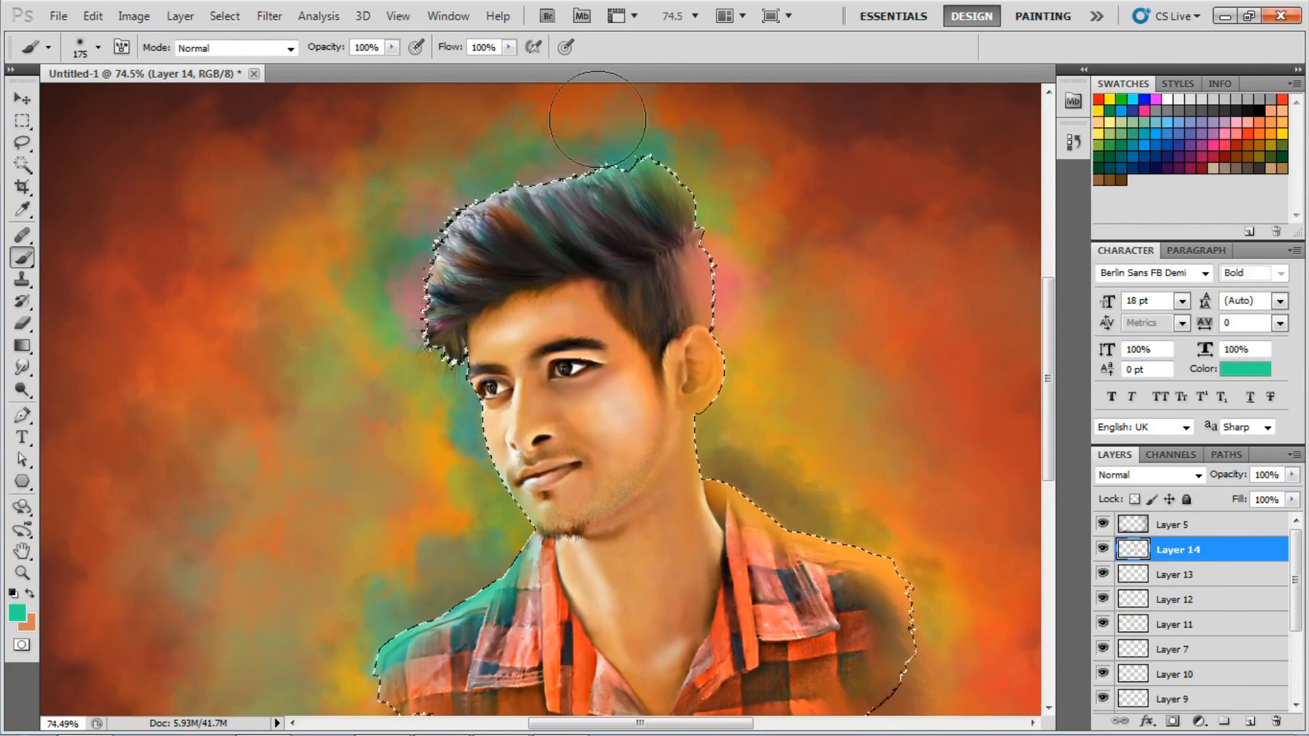
pyautogui.keyDown('alt'); pyautogui.click(363, 224); pyautogui.keyUp('alt')
pyautogui.moveTo(373, 272)
pyautogui.mouseDown()
pyautogui.moveTo(403, 263)
pyautogui.moveTo(389, 220)
pyautogui.mouseUp()
pyautogui.keyDown('alt'); pyautogui.click(406, 244); pyautogui.keyUp('alt')
pyautogui.keyDown('alt'); pyautogui.click(435, 444); pyautogui.keyUp('alt')
pyautogui.moveTo(438, 395); pyautogui.dragTo(435, 324)
pyautogui.hotkey('ctrl', 'd')
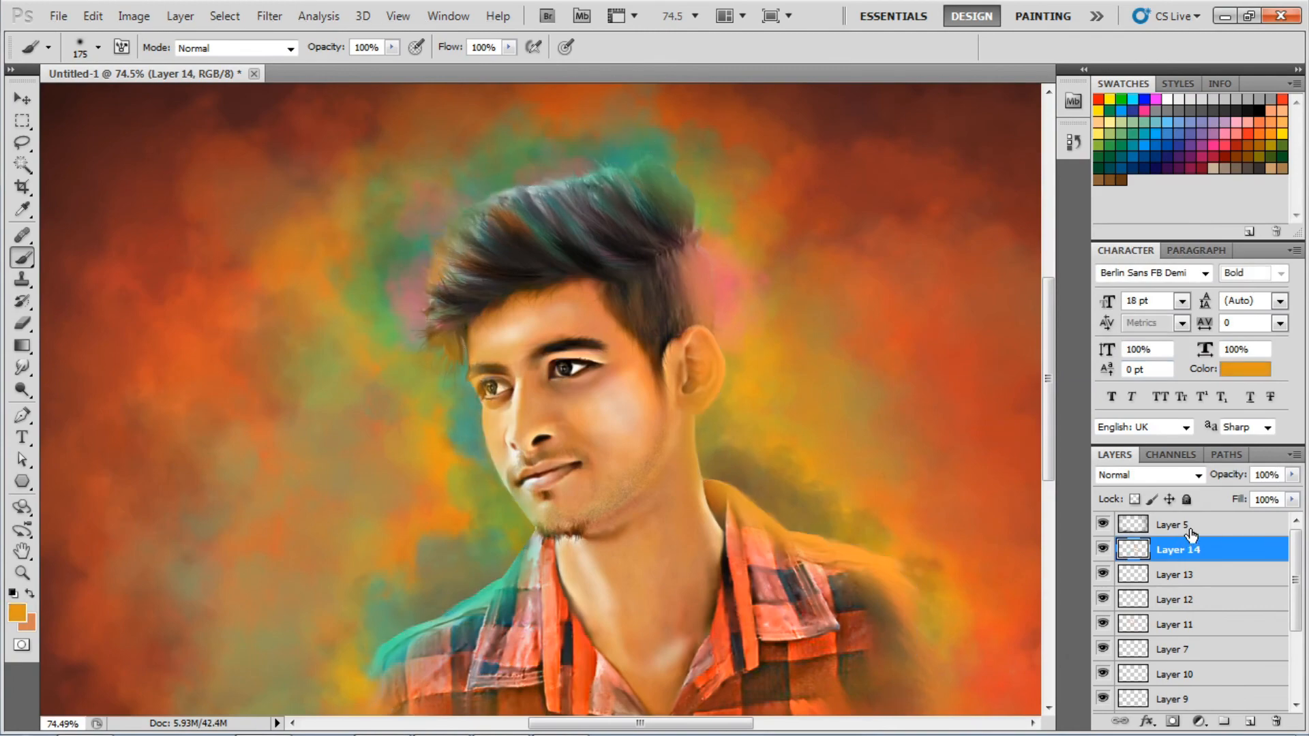
# Try Multiply and other blending modes on Layer 14 to compare the colour glow over the whole portrait.
pyautogui.hotkey('ctrl', '-')
pyautogui.hotkey('ctrl', '-')
pyautogui.click(1149, 475)
pyautogui.click(1115, 27)
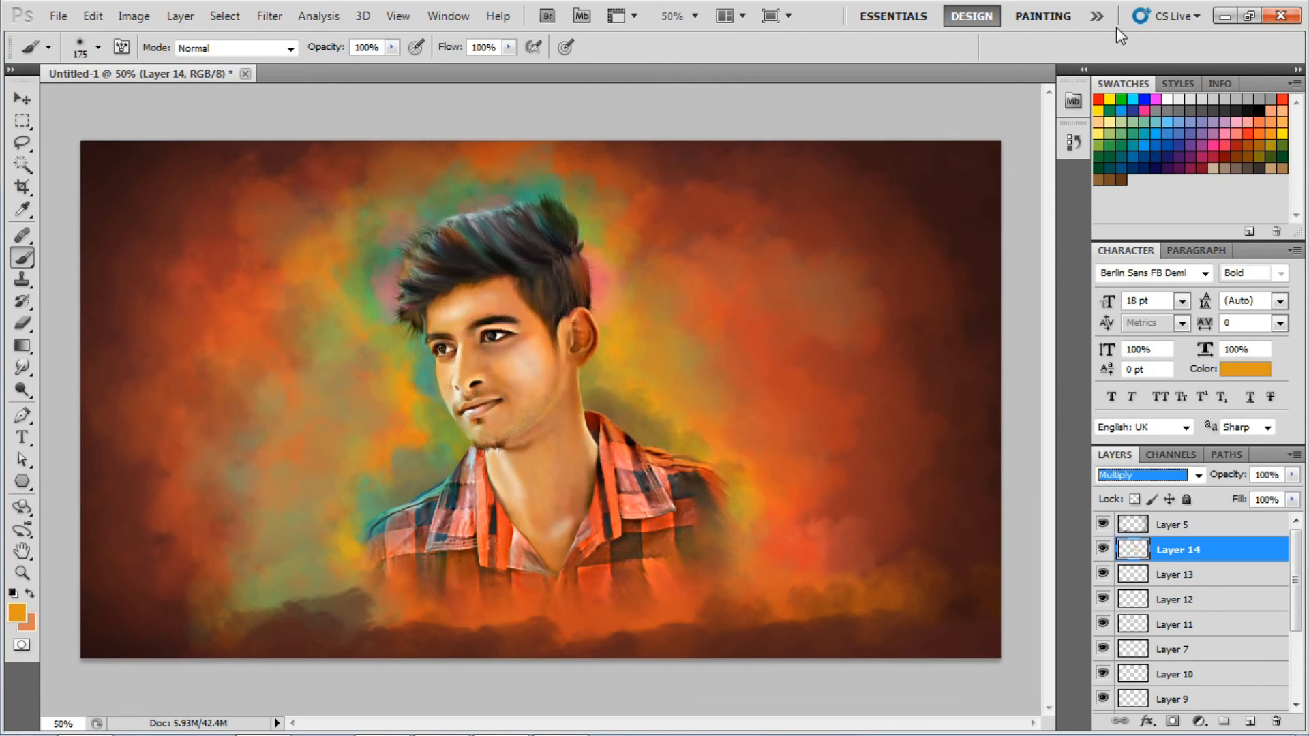
pyautogui.press('Down')
pyautogui.press('Down')
pyautogui.press('Down')
pyautogui.press('Down')
pyautogui.press('Down')
pyautogui.press('Down')
pyautogui.press('Down')
pyautogui.press('Down')
pyautogui.press('Down')
pyautogui.press('Down')
pyautogui.press('Down')
pyautogui.press('Down')
pyautogui.press('Up')
pyautogui.moveTo(1237, 475)
pyautogui.mouseDown()
pyautogui.moveTo(1223, 475)
pyautogui.moveTo(1241, 477)
pyautogui.mouseUp()
pyautogui.click(1153, 475)
pyautogui.click(1111, 33)
pyautogui.press('Down')
pyautogui.press('Down')
pyautogui.press('Down')
pyautogui.hotkey('ctrl', '+')
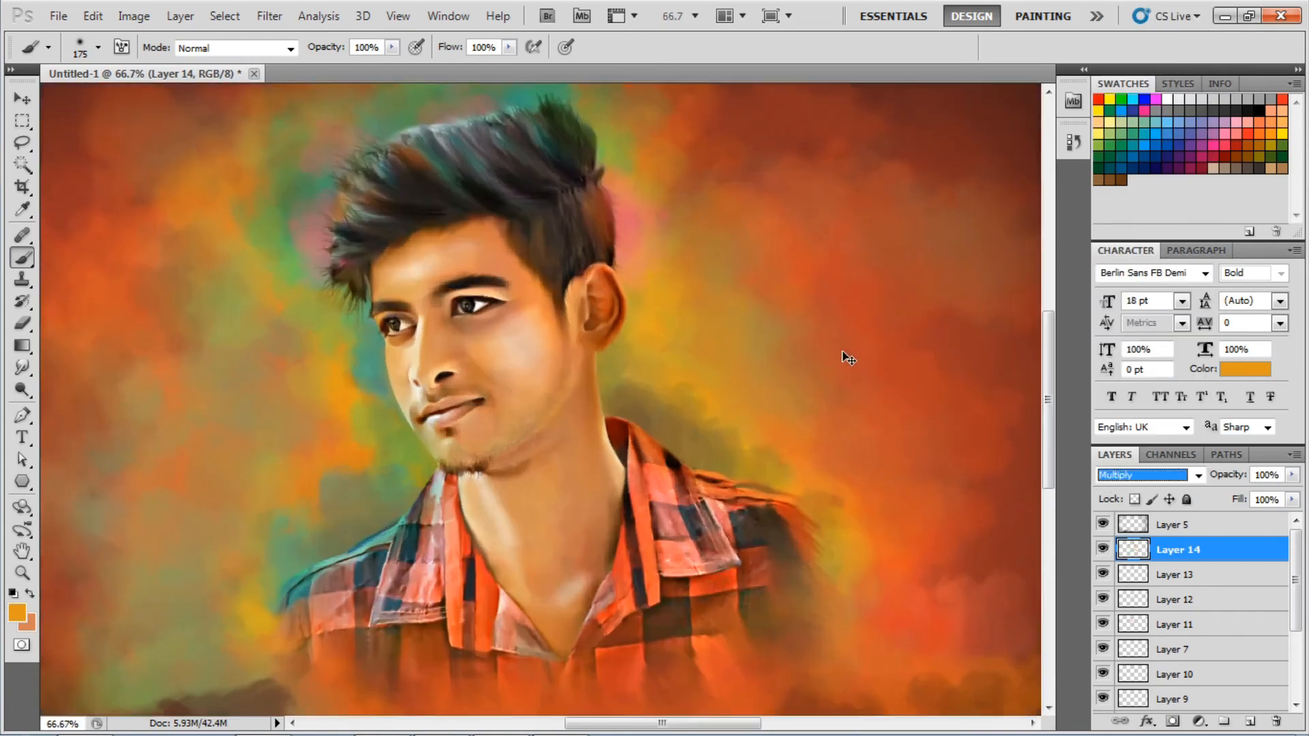
# Try the Linear Burn blending mode on Layer 14 and inspect its effect on the hair and shirt.
pyautogui.hotkey('ctrl', '-')
pyautogui.hotkey('ctrl', '-')
pyautogui.press('Down')
pyautogui.press('Down')
pyautogui.press('Down')
pyautogui.press('Down')
pyautogui.press('Up')
pyautogui.press('Up')
pyautogui.hotkey('ctrl', '+')
pyautogui.hotkey('ctrl', '+')
pyautogui.hotkey('ctrl', '+')
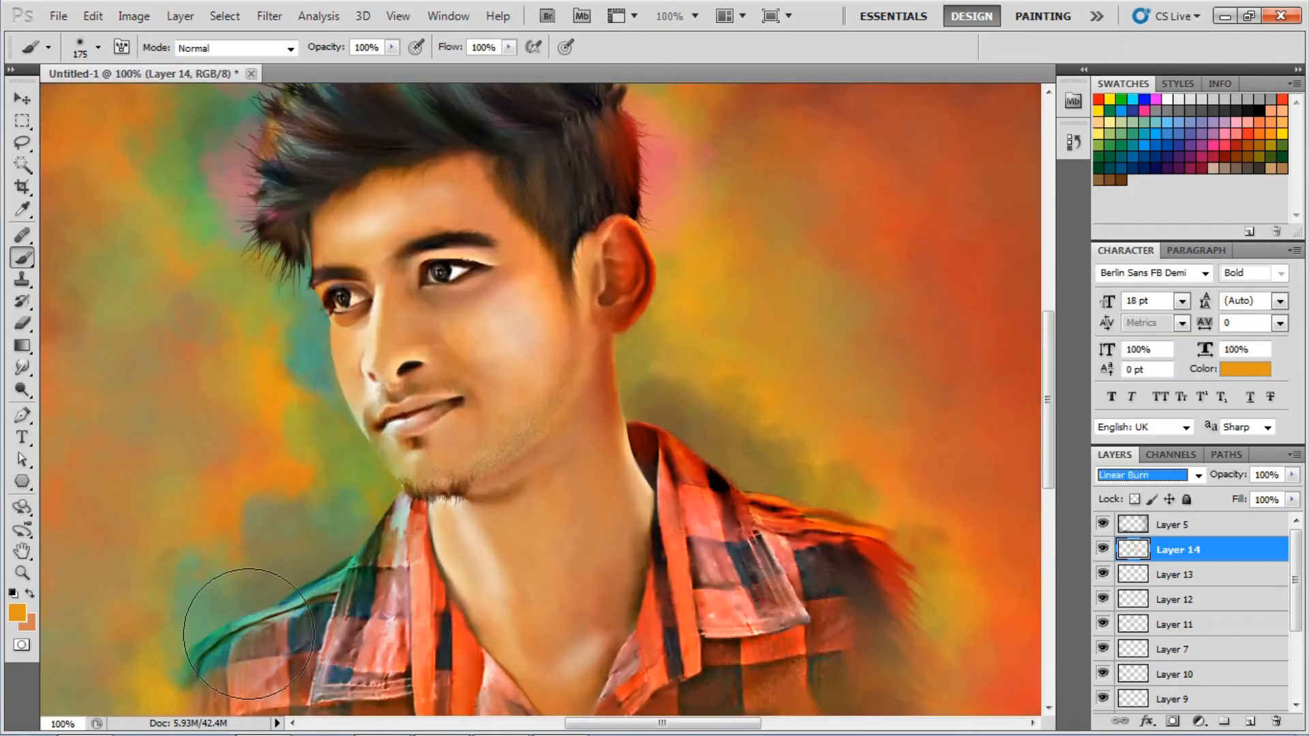
# Set Layer 14's blending mode to Soft Light after comparing it with modes such as Overlay.
pyautogui.hotkey('ctrl', '-')
pyautogui.hotkey('ctrl', '-')
pyautogui.press('Down')
pyautogui.press('Down')
pyautogui.press('Down')
pyautogui.press('Down')
pyautogui.press('Down')
pyautogui.press('Down')
pyautogui.press('Down')
pyautogui.press('Down')
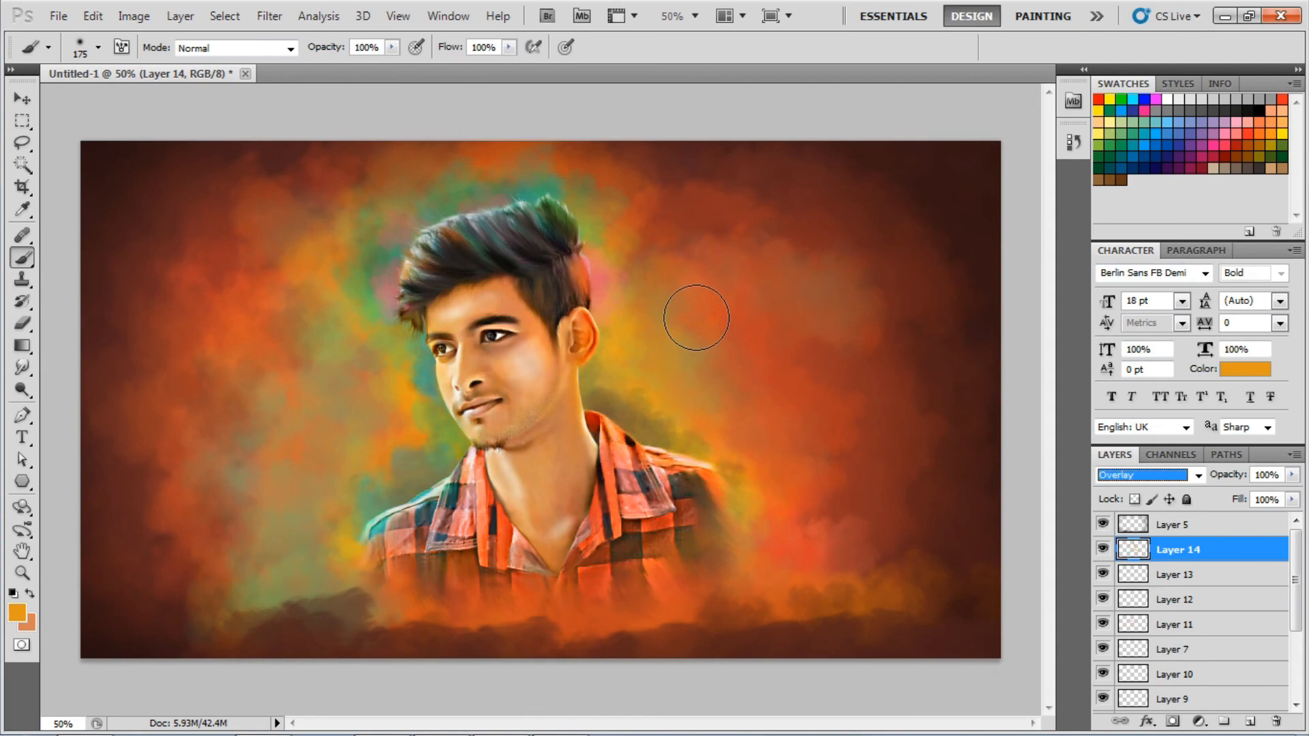
pyautogui.hotkey('ctrl', '+')
pyautogui.hotkey('ctrl', '+')
pyautogui.click(1167, 551)
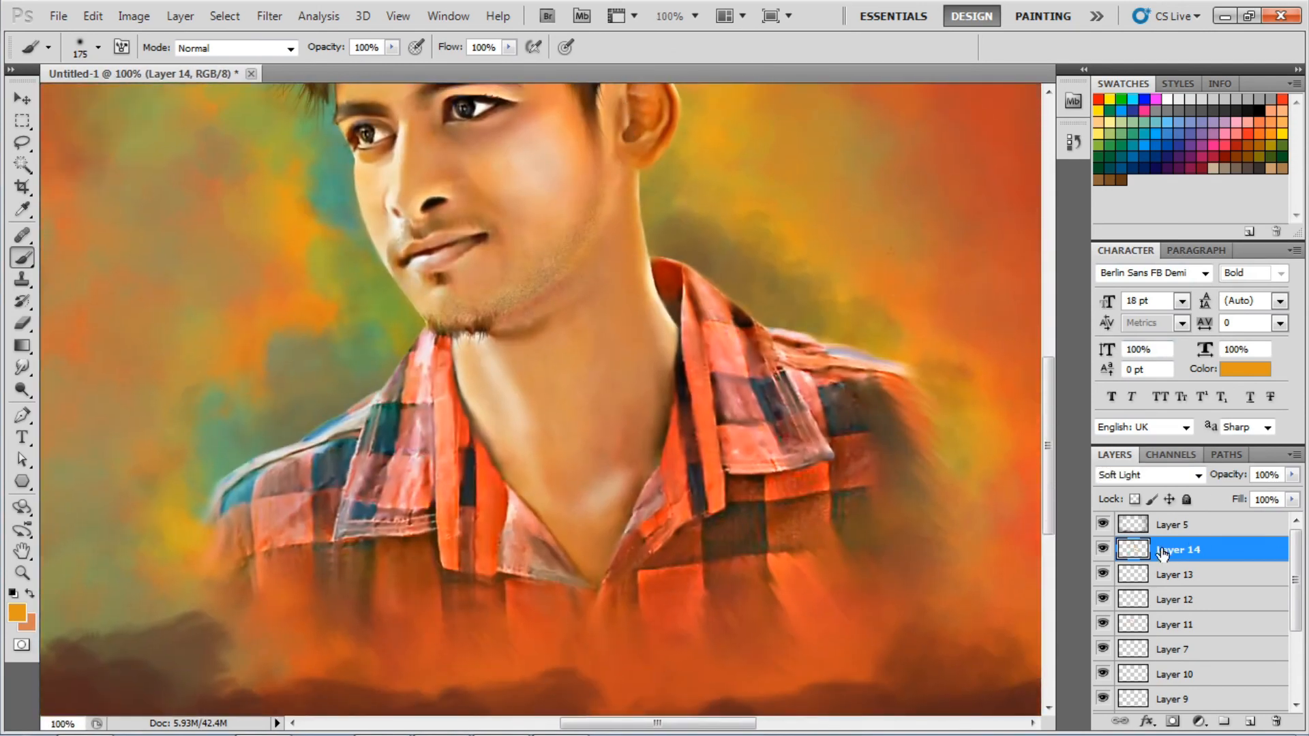
pyautogui.hotkey('ctrl', '-')
pyautogui.hotkey('ctrl', '-')
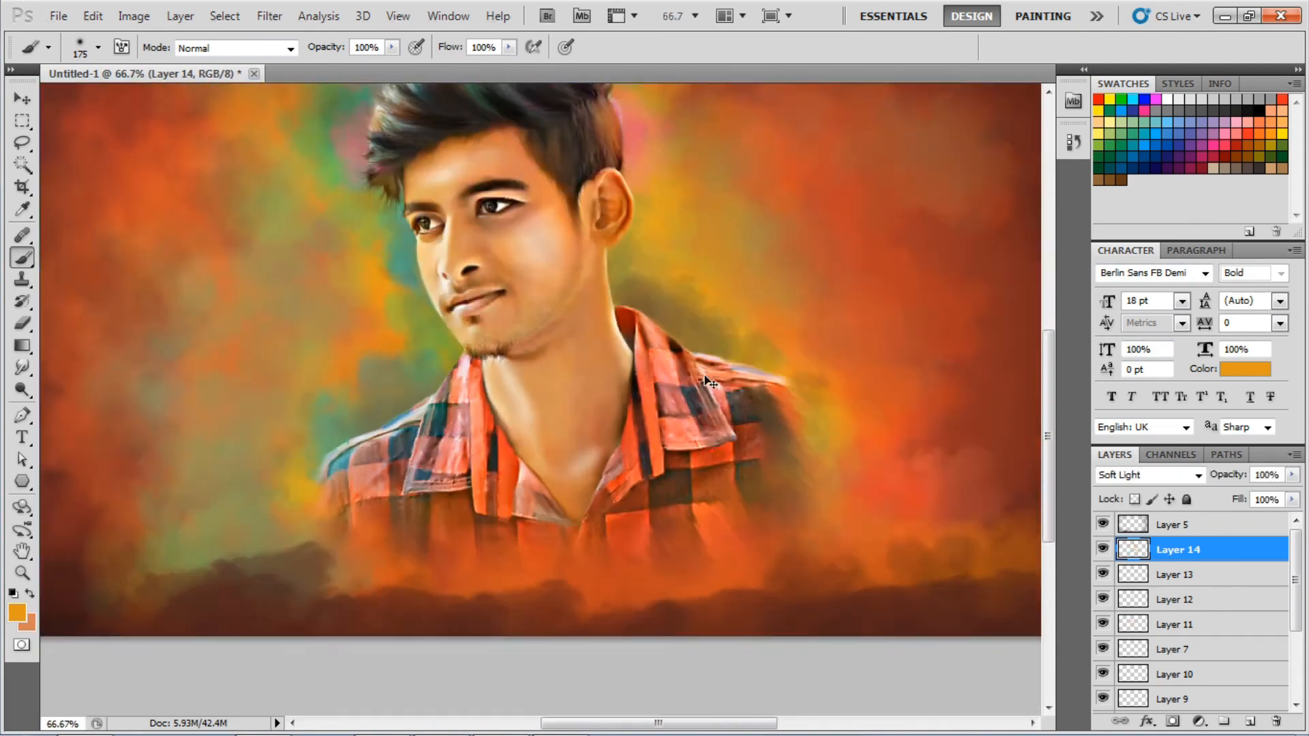
# Pull fine strands out of the top and front edges of the hair on Layer 3 with a 1 px Smudge brush at 93% strength.
pyautogui.hotkey('ctrl', '+')
pyautogui.hotkey('ctrl', '+')
pyautogui.hotkey('ctrl', '+')
pyautogui.press('r')
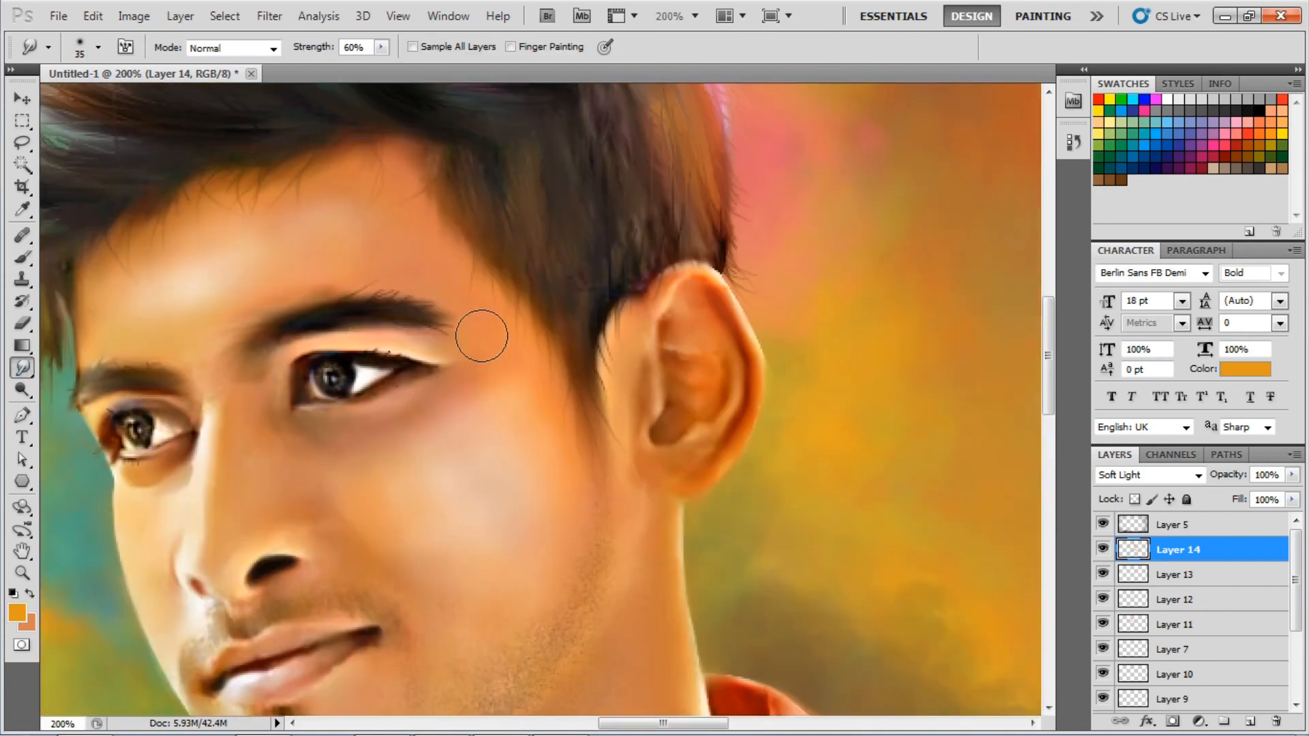
pyautogui.keyDown('ctrl'); pyautogui.click(624, 530); pyautogui.keyUp('ctrl')
pyautogui.scroll(5, 610, 491)
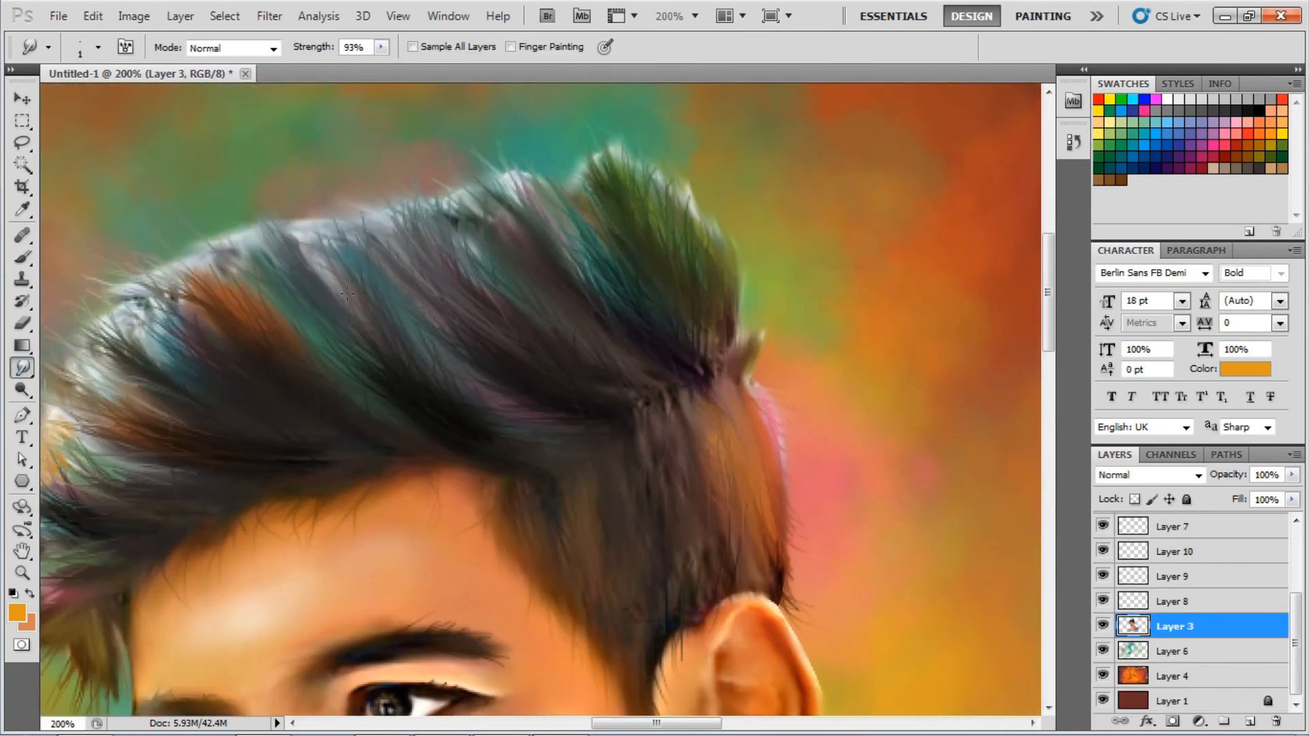
pyautogui.hscroll(-3, 283, 239)
pyautogui.scroll(-1, 383, 260)
pyautogui.hscroll(-3, 291, 204)
pyautogui.scroll(-2, 291, 205)
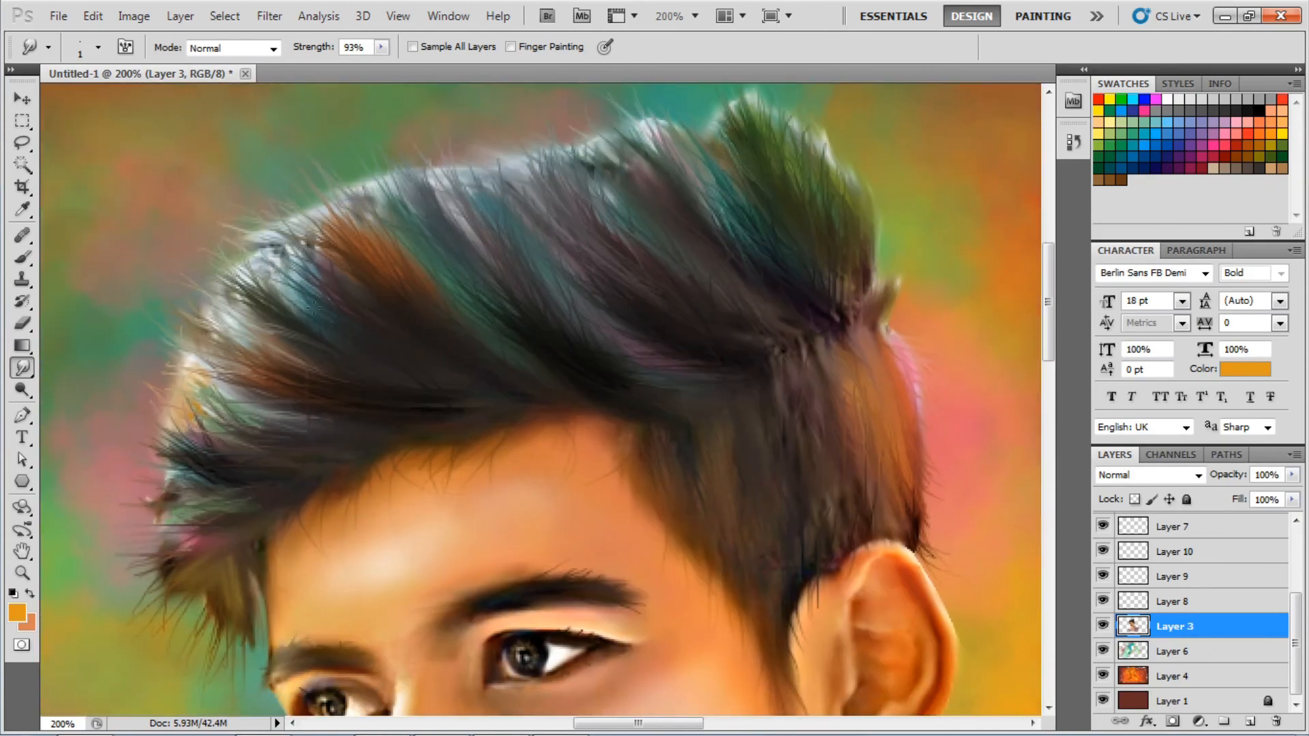
pyautogui.scroll(-2, 541, 400)
pyautogui.hscroll(-1, 541, 399)
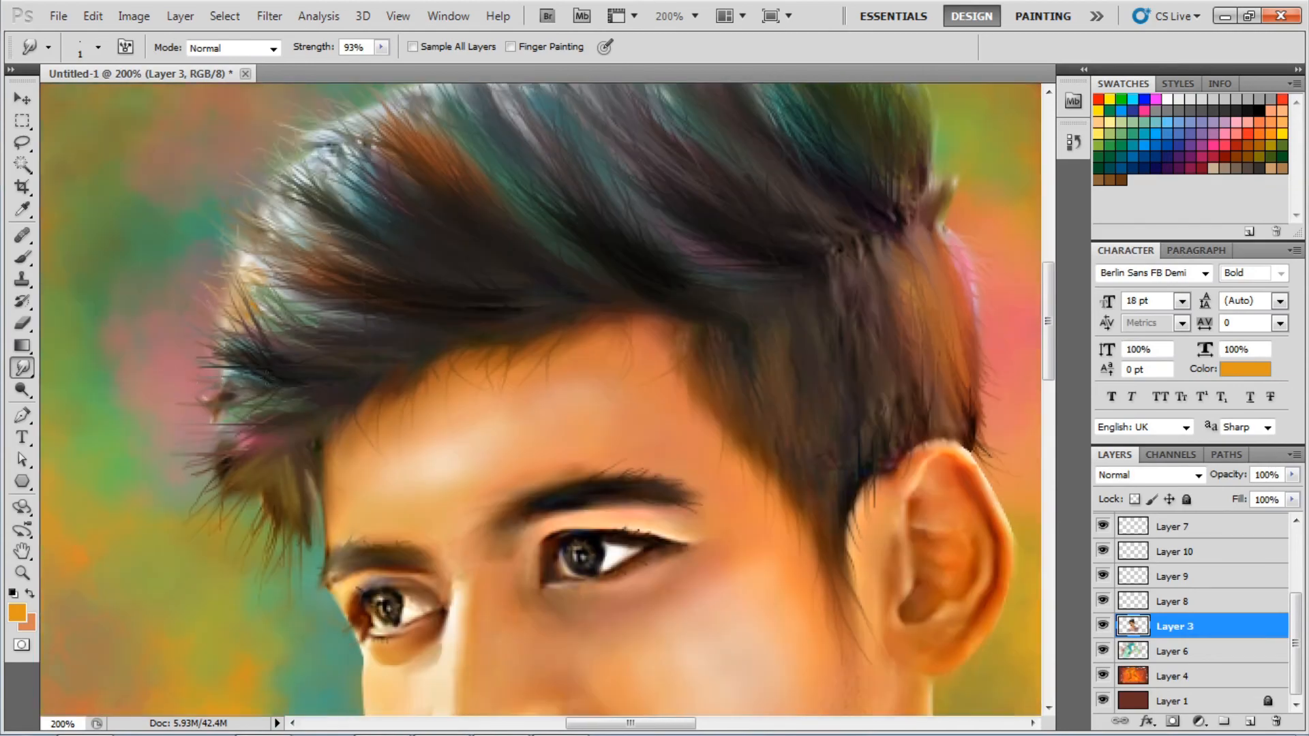
# Raise the Smudge strength to 96% and add more thin strands along the top and front of the hair.
pyautogui.click(22, 323)
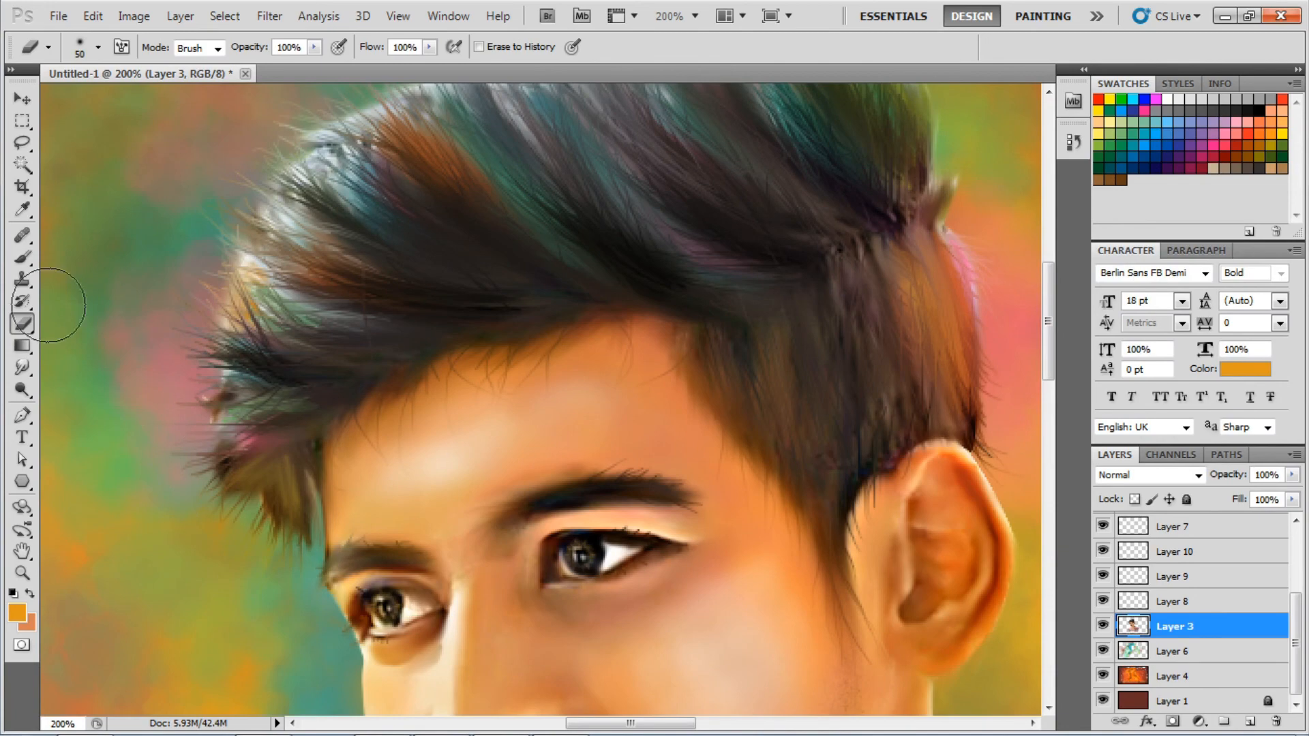
pyautogui.click(22, 368)
pyautogui.click(95, 402)
pyautogui.scroll(3, 385, 360)
pyautogui.hscroll(1, 385, 359)
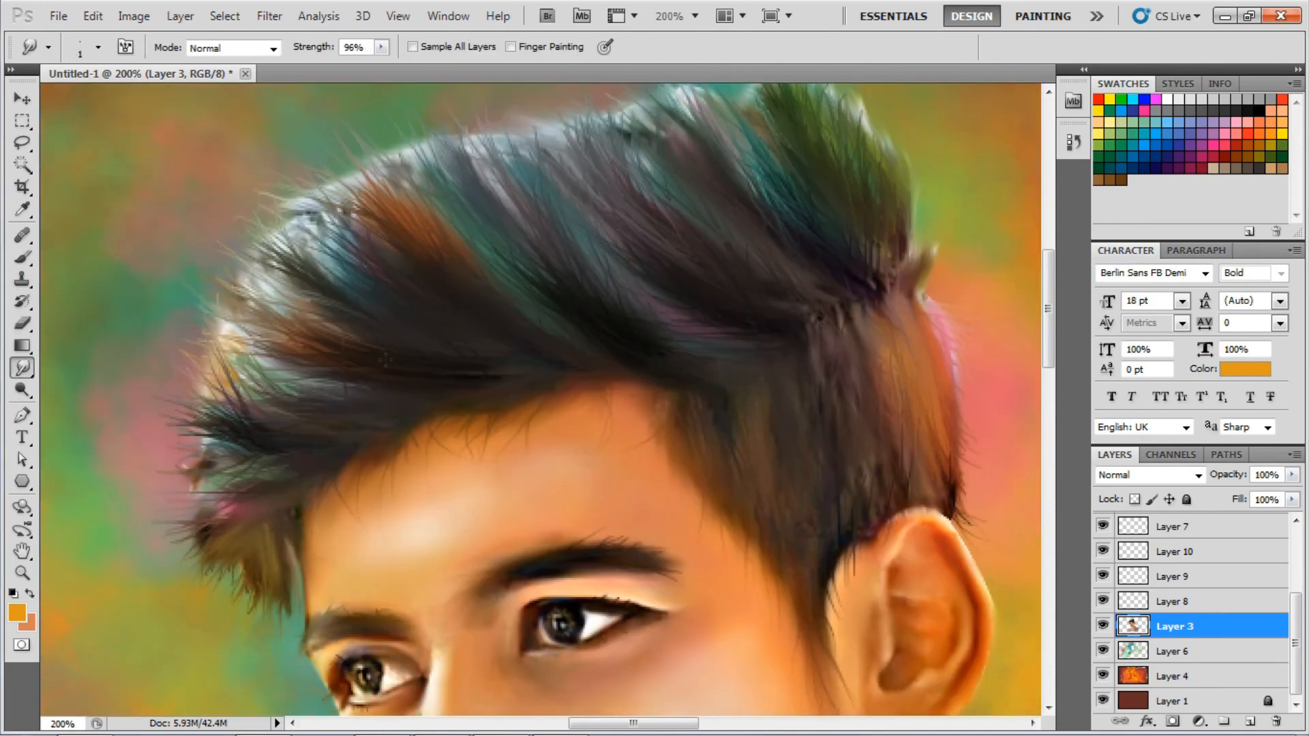
pyautogui.scroll(2, 659, 394)
pyautogui.hscroll(1, 659, 394)
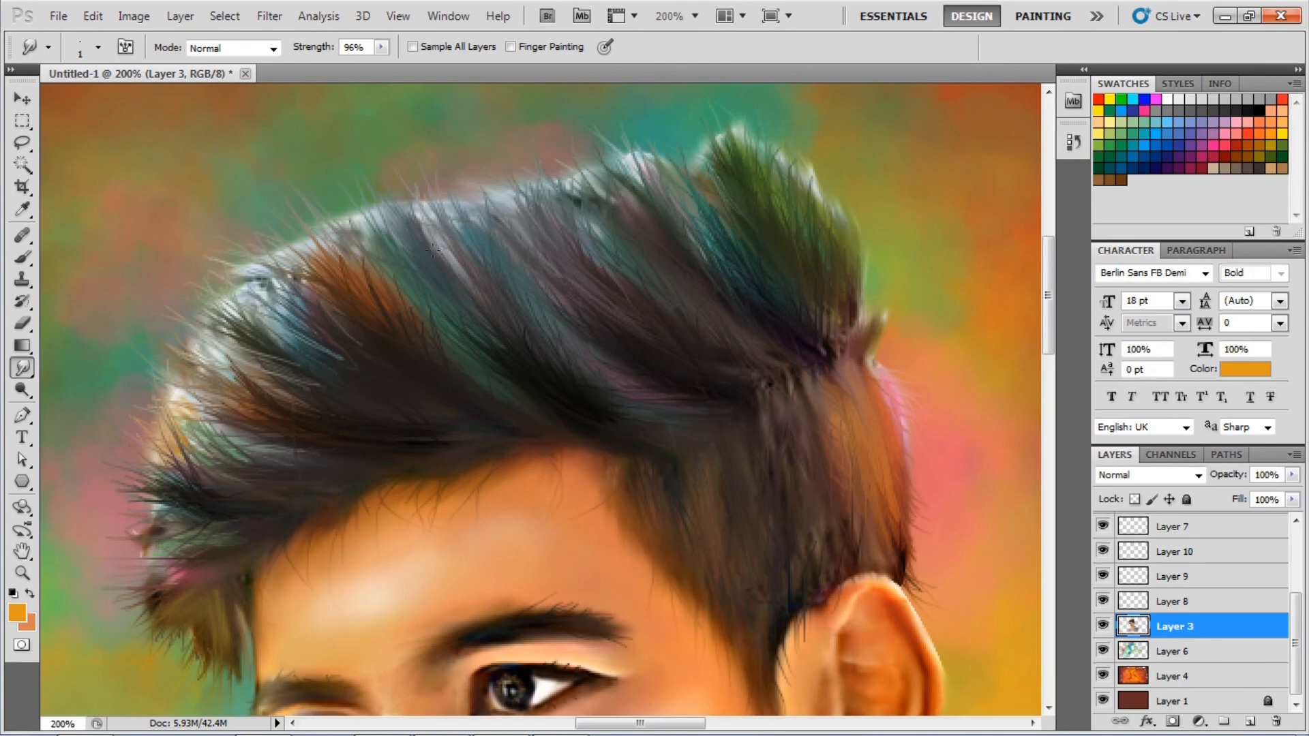
# Draw stray single hairs from the hairline down over the forehead with the 1 px Smudge brush at 96% strength.
pyautogui.scroll(-2, 432, 249)
pyautogui.hscroll(-2, 432, 249)
pyautogui.press('h')
pyautogui.moveTo(305, 379); pyautogui.dragTo(611, 307)
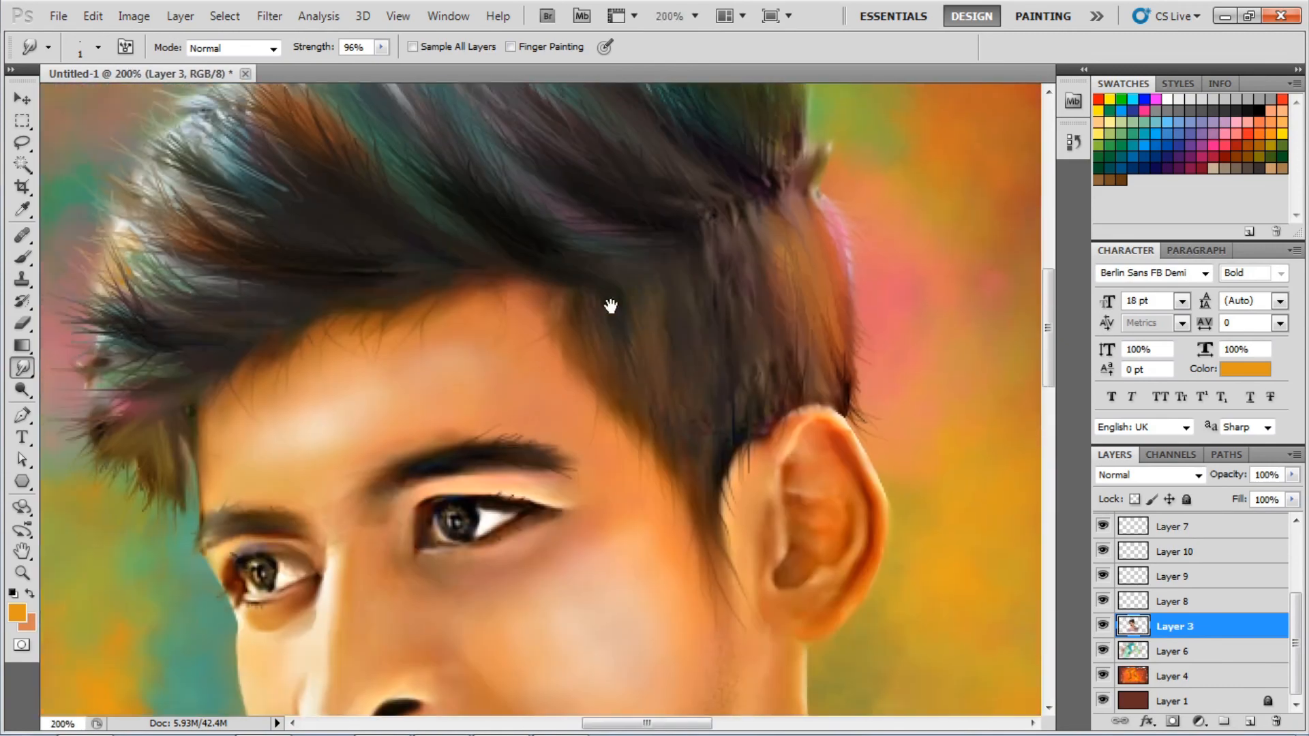
pyautogui.scroll(-1, 674, 595)
pyautogui.hscroll(-2, 674, 594)
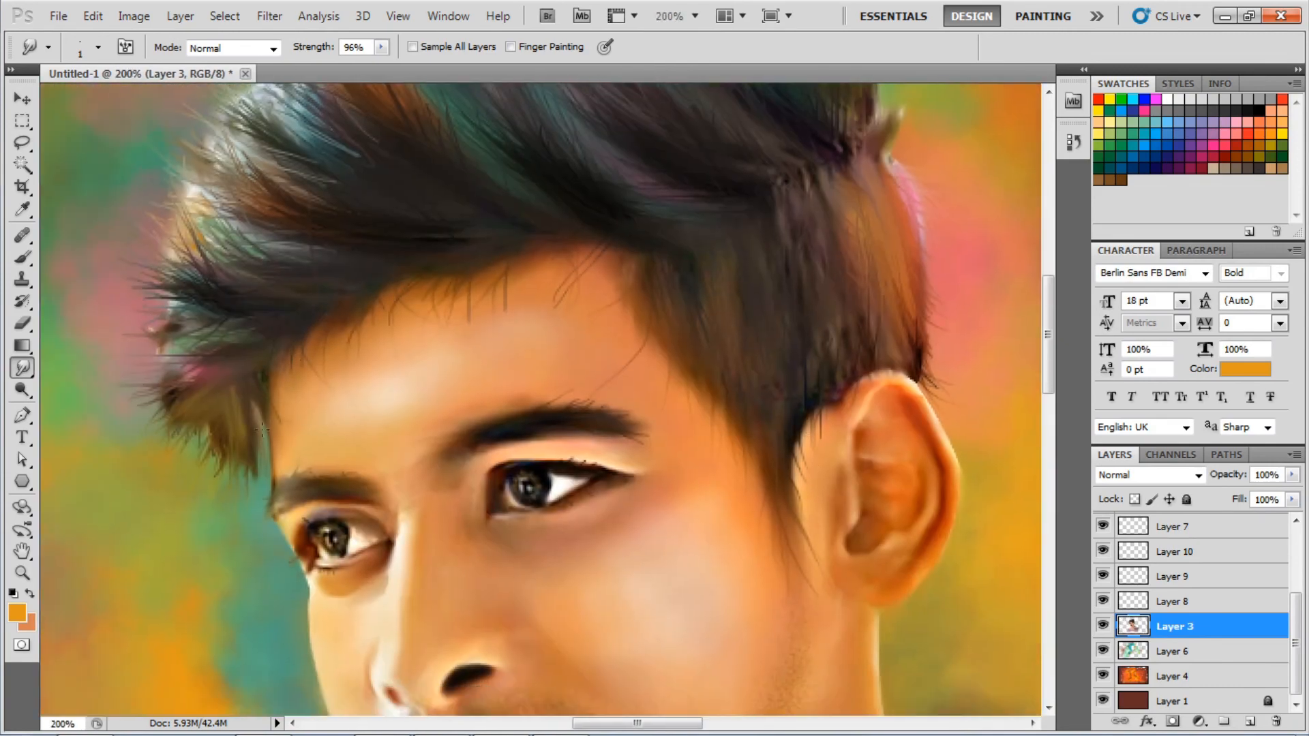
# Set the Smudge brush to 30 px and 28% strength on Layer 3, and review the whole artwork.
pyautogui.hotkey('ctrl', '-')
pyautogui.hotkey('ctrl', '-')
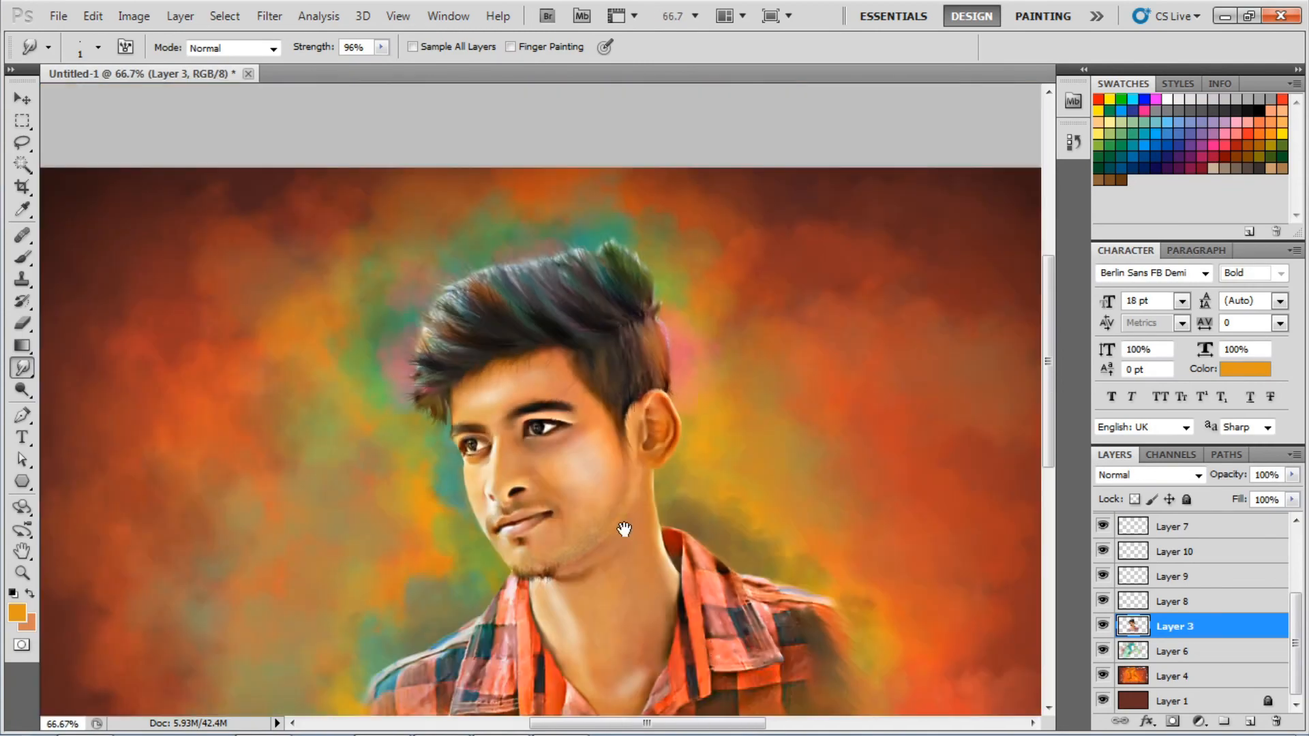
pyautogui.hotkey('ctrl', '-')
pyautogui.hotkey('ctrl', '+')
pyautogui.hotkey('ctrl', '+')
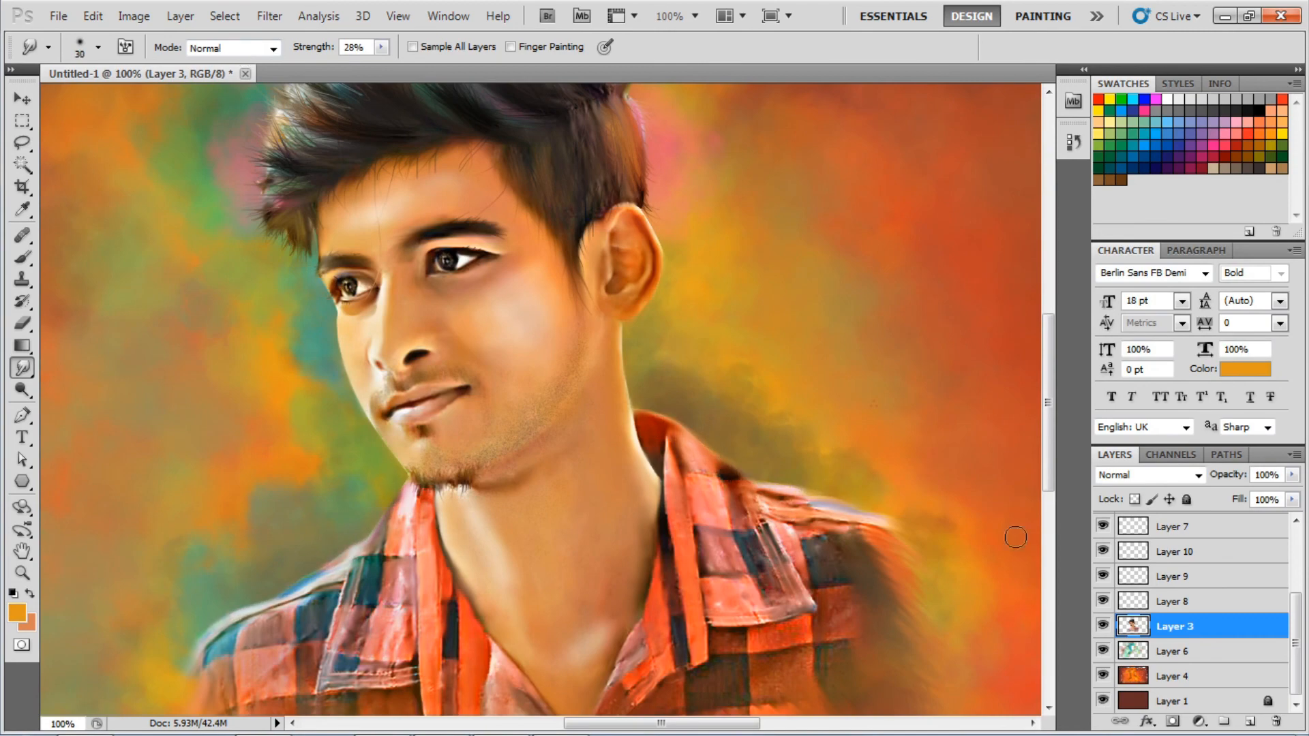
pyautogui.hotkey('ctrl', '-')
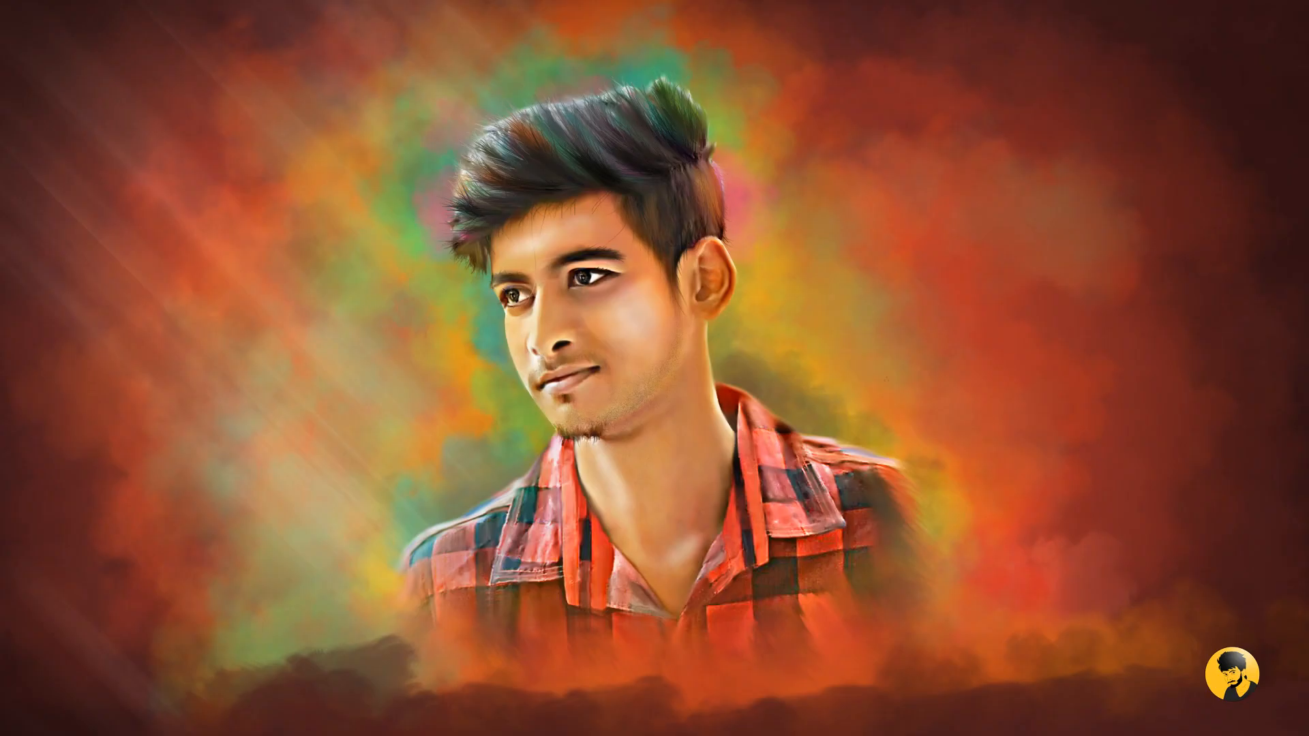